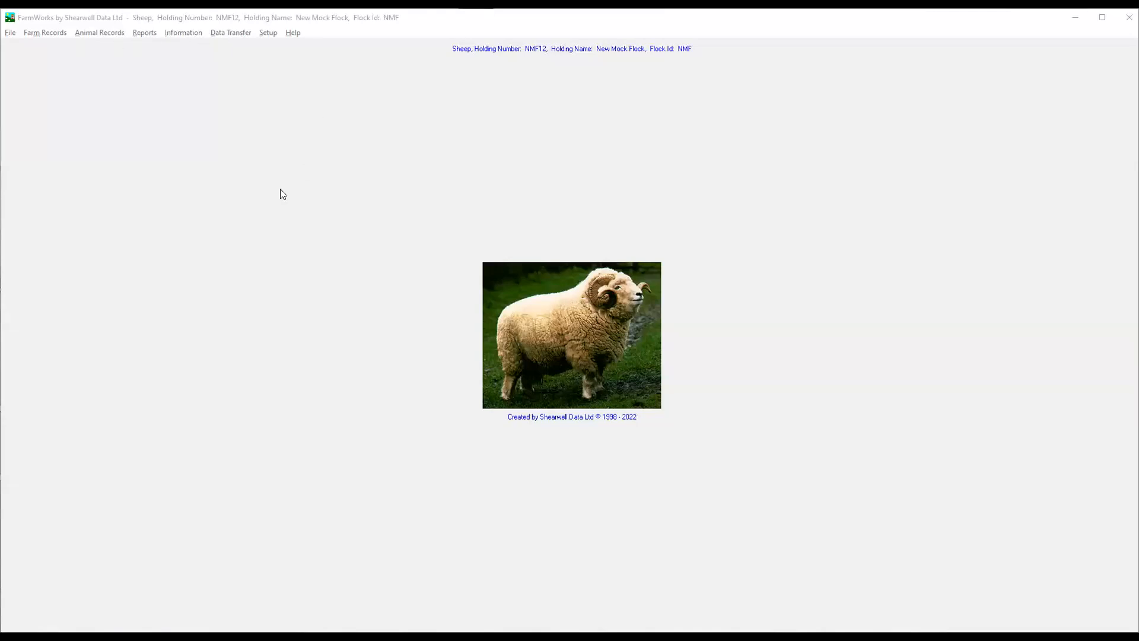
click(10, 35)
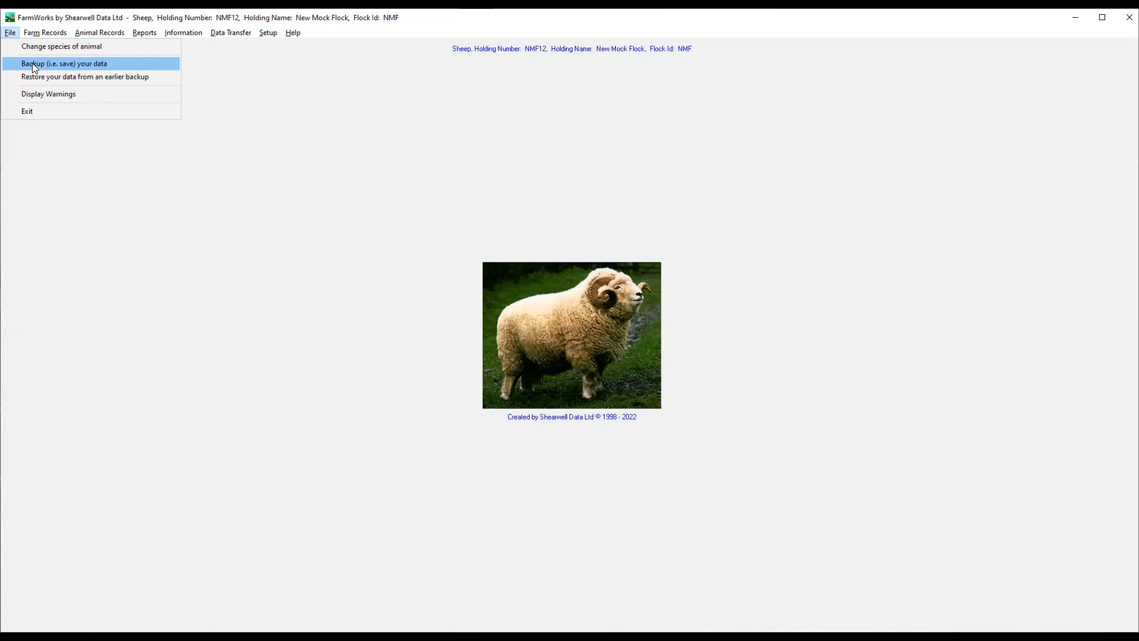
mouse_move(41, 36)
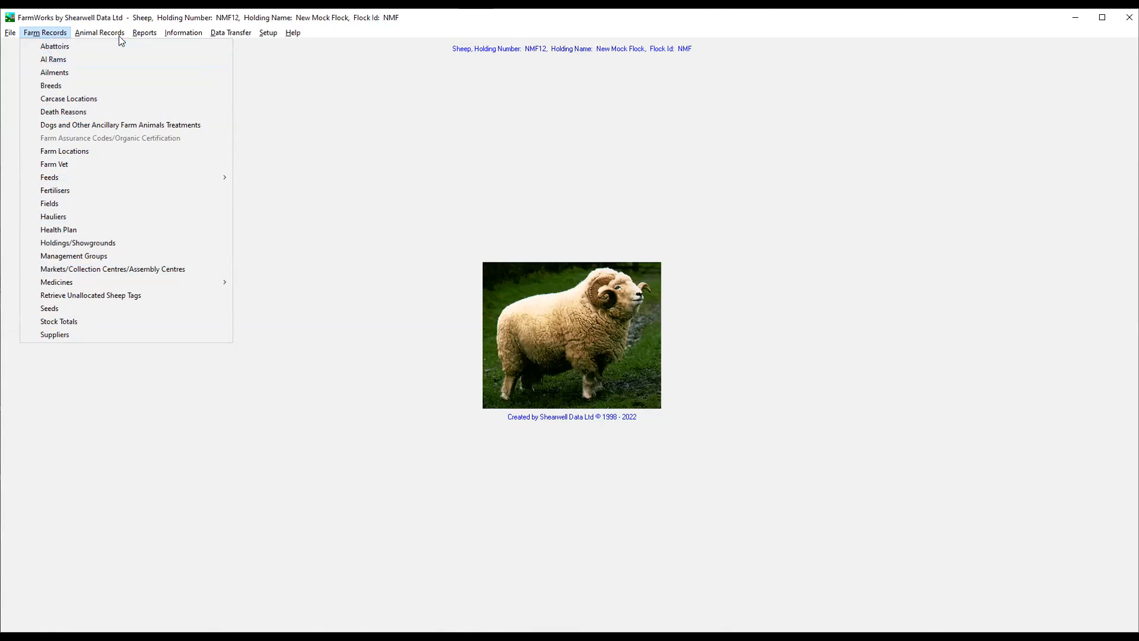
mouse_move(104, 33)
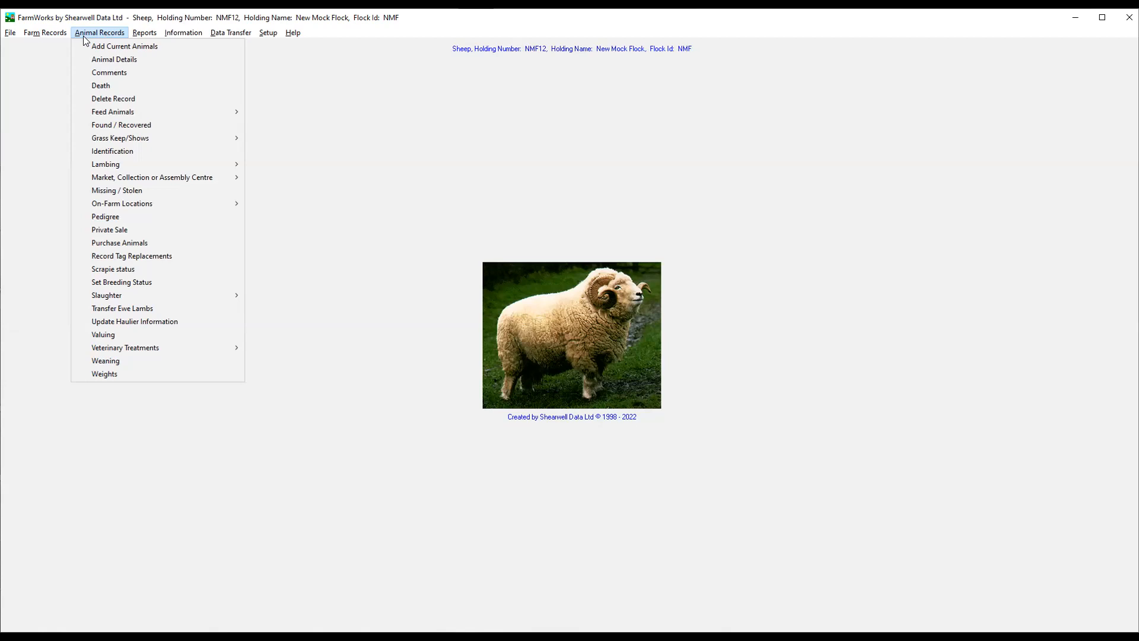
click(135, 37)
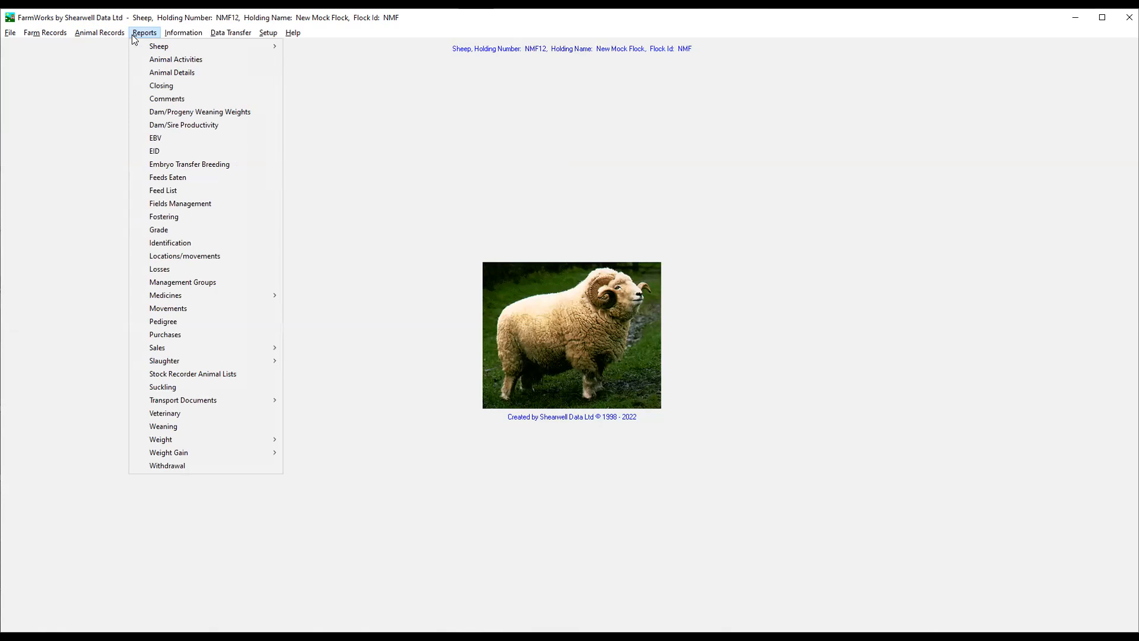
mouse_move(202, 34)
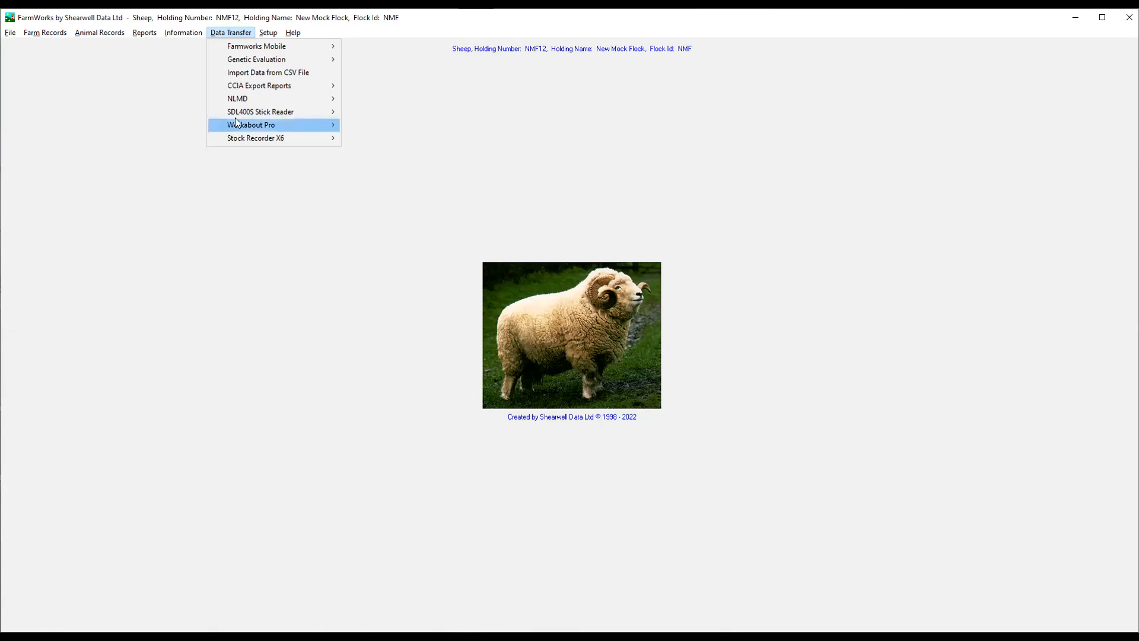
mouse_move(232, 117)
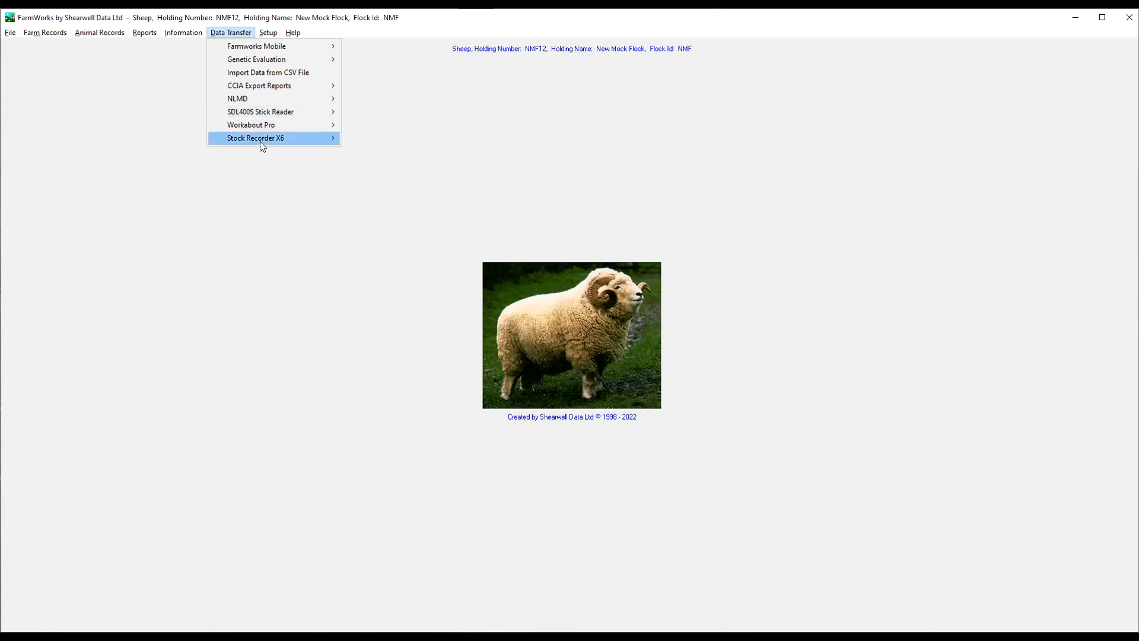
mouse_move(262, 146)
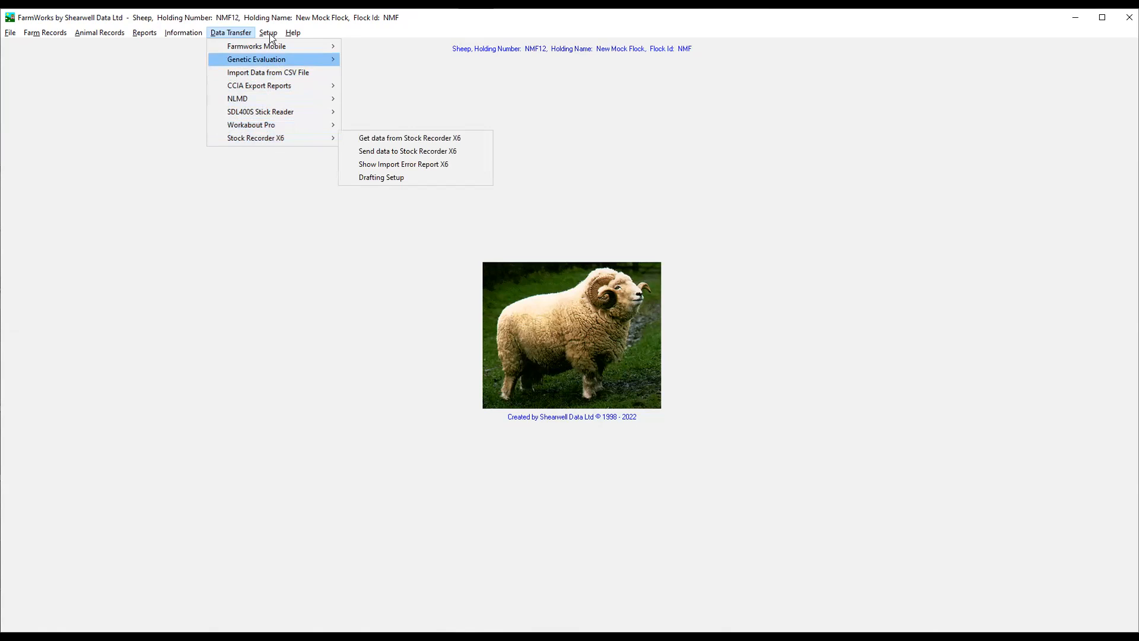
mouse_move(272, 37)
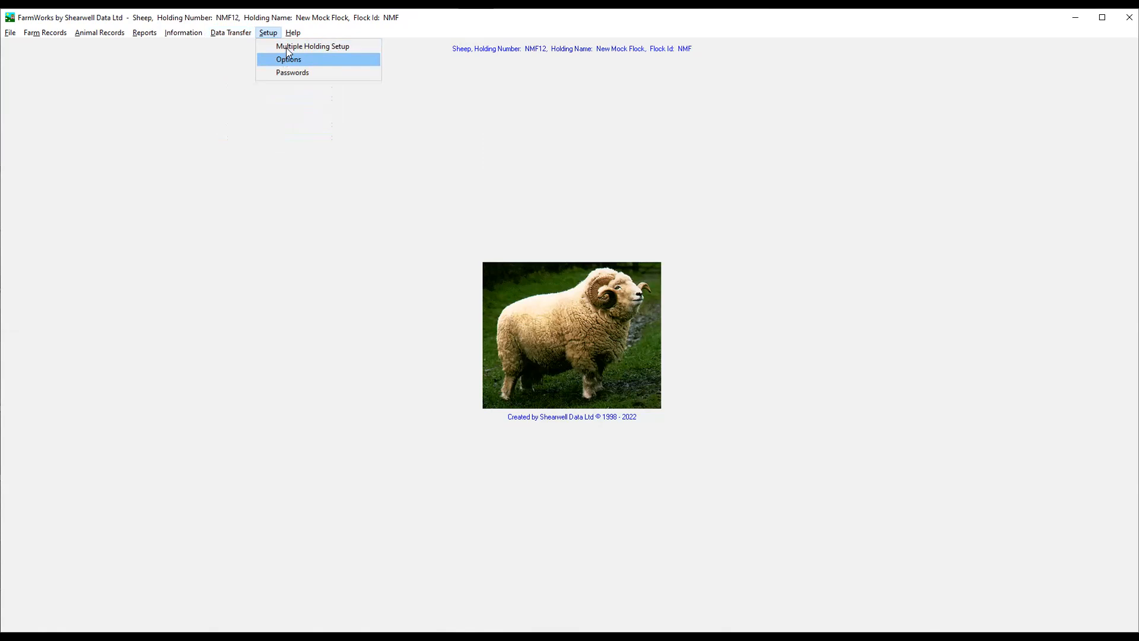
click(293, 34)
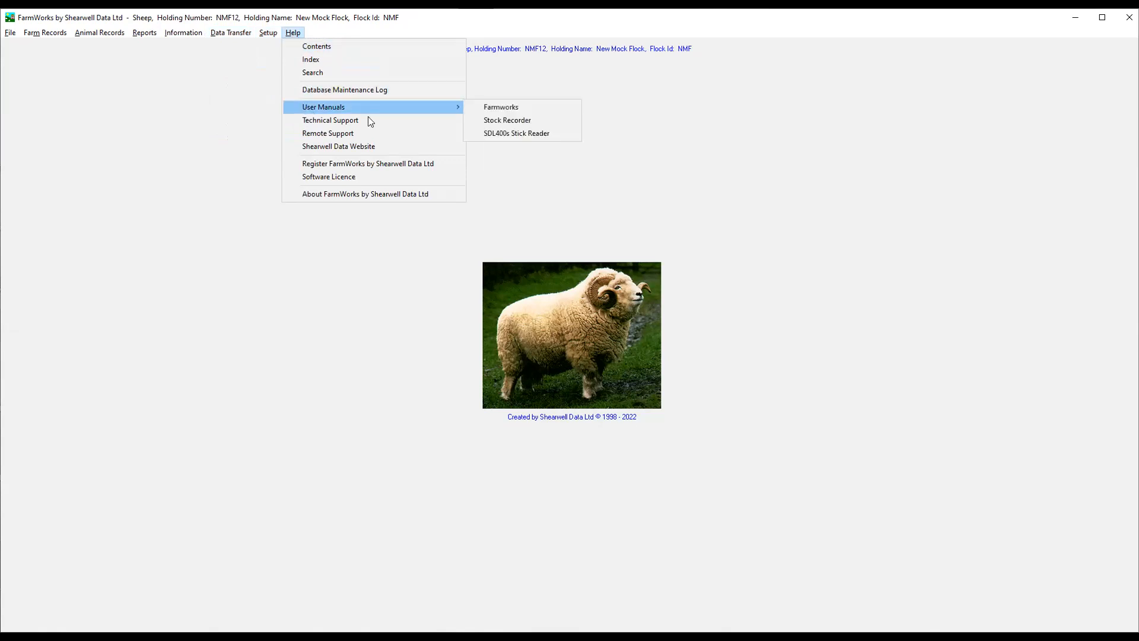
mouse_move(455, 112)
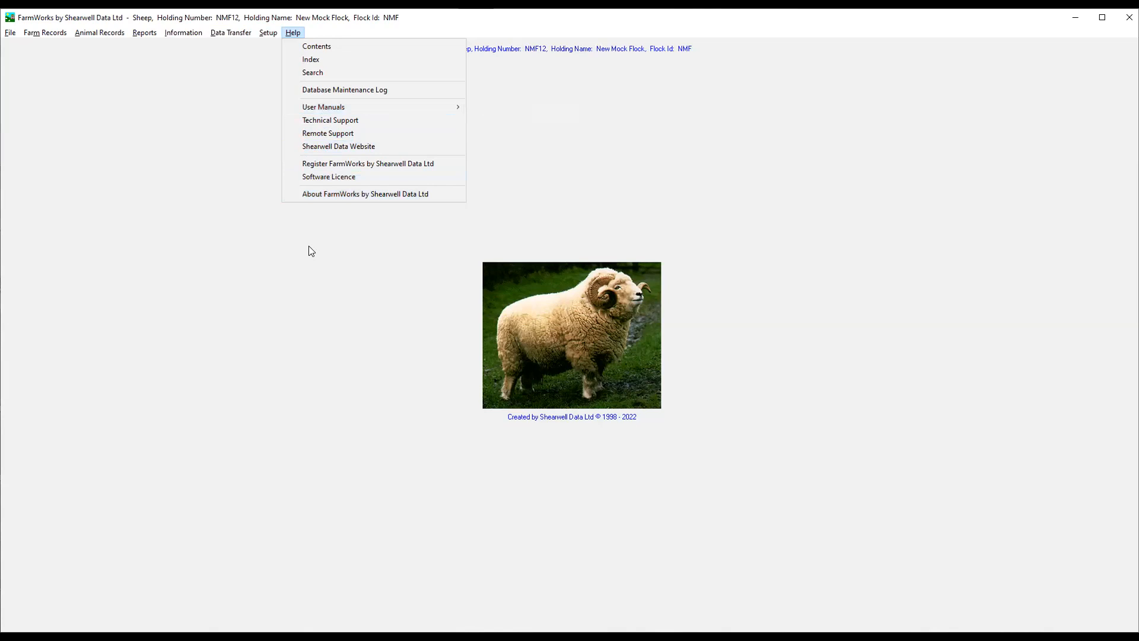
click(221, 287)
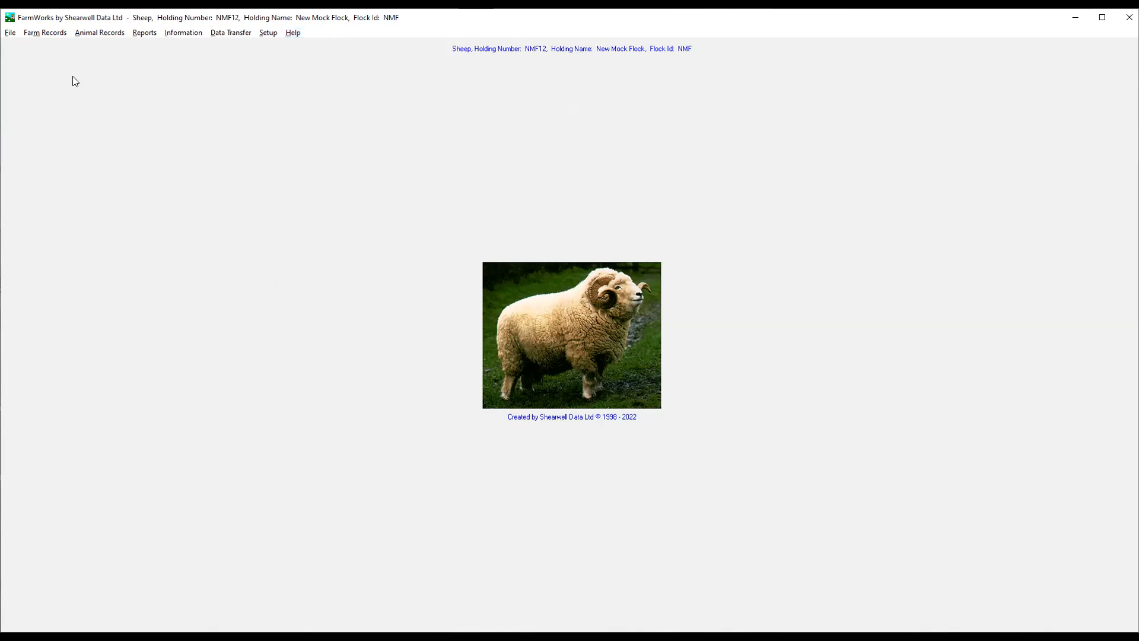
Open the sheep Flock Report.
click(144, 34)
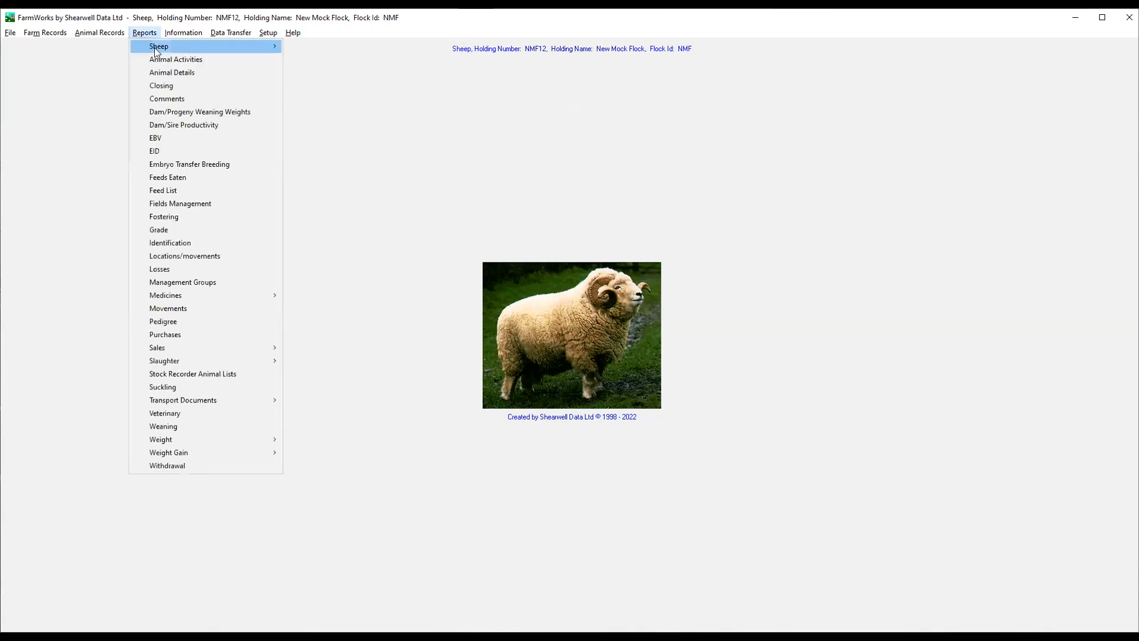
mouse_move(154, 47)
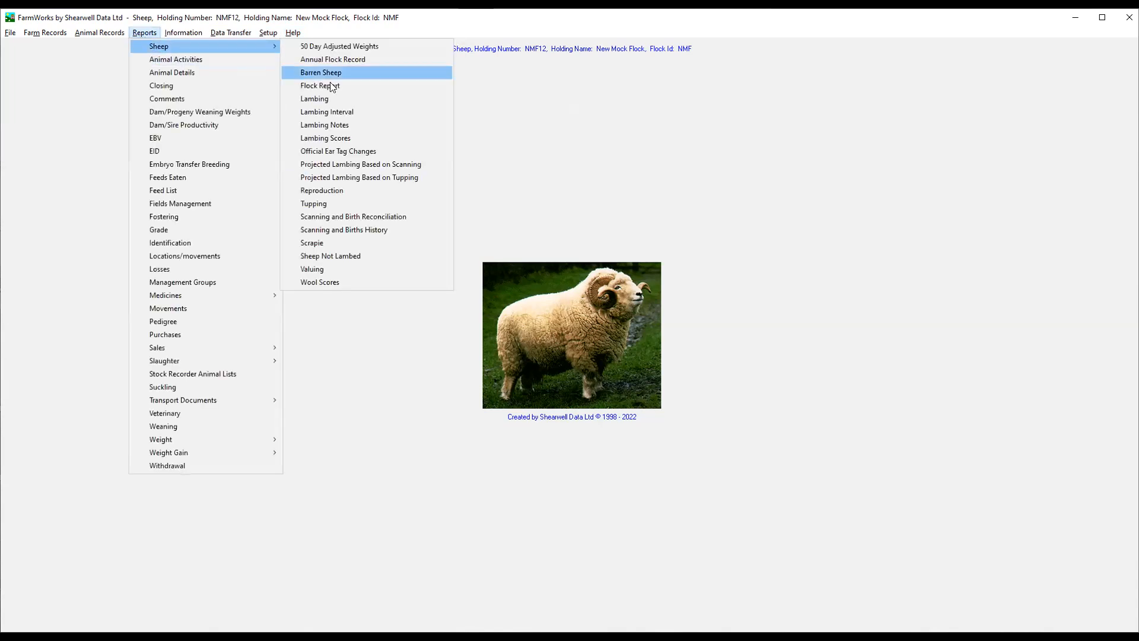
click(333, 87)
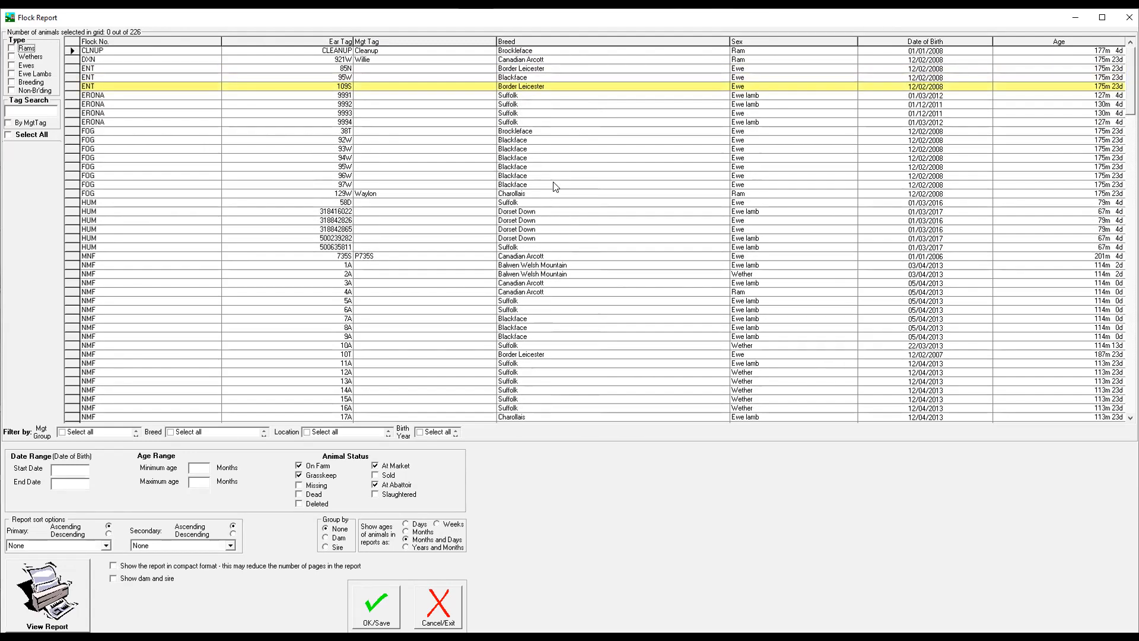
Try single and range selections in the animal grid: 38T, 95W, 92W through 318416022, and 921W through 15A.
click(70, 130)
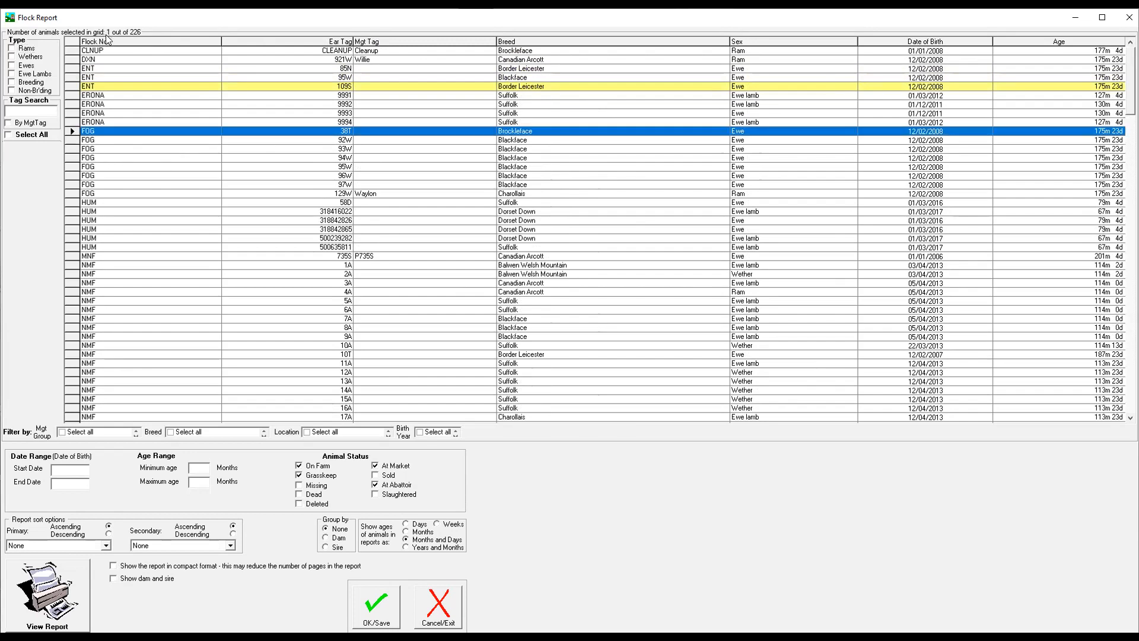
click(71, 79)
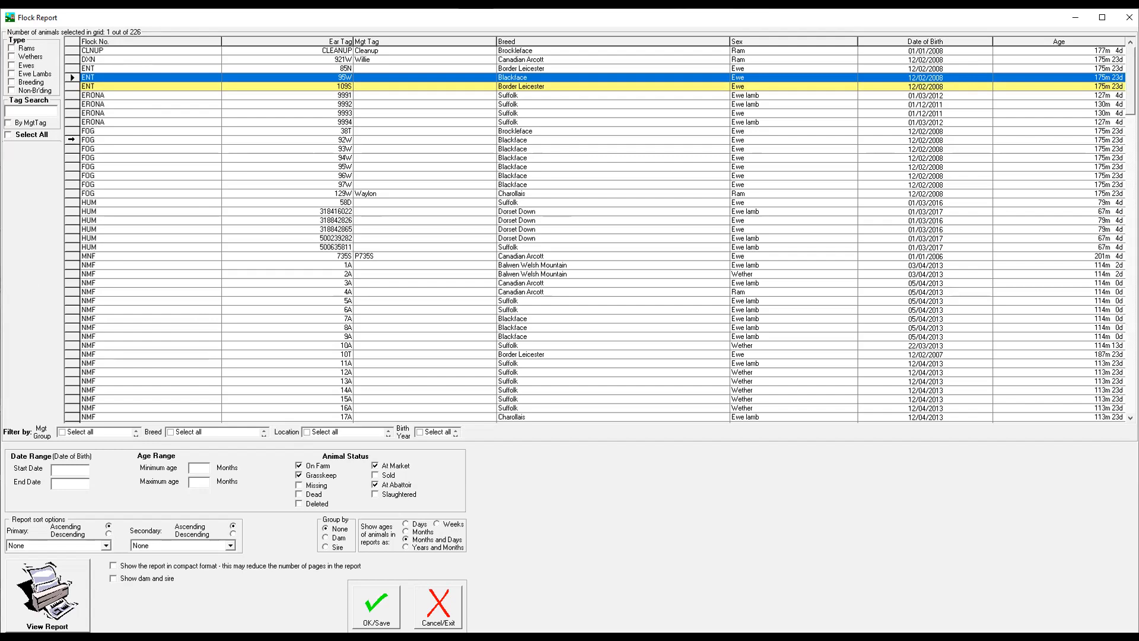
click(71, 140)
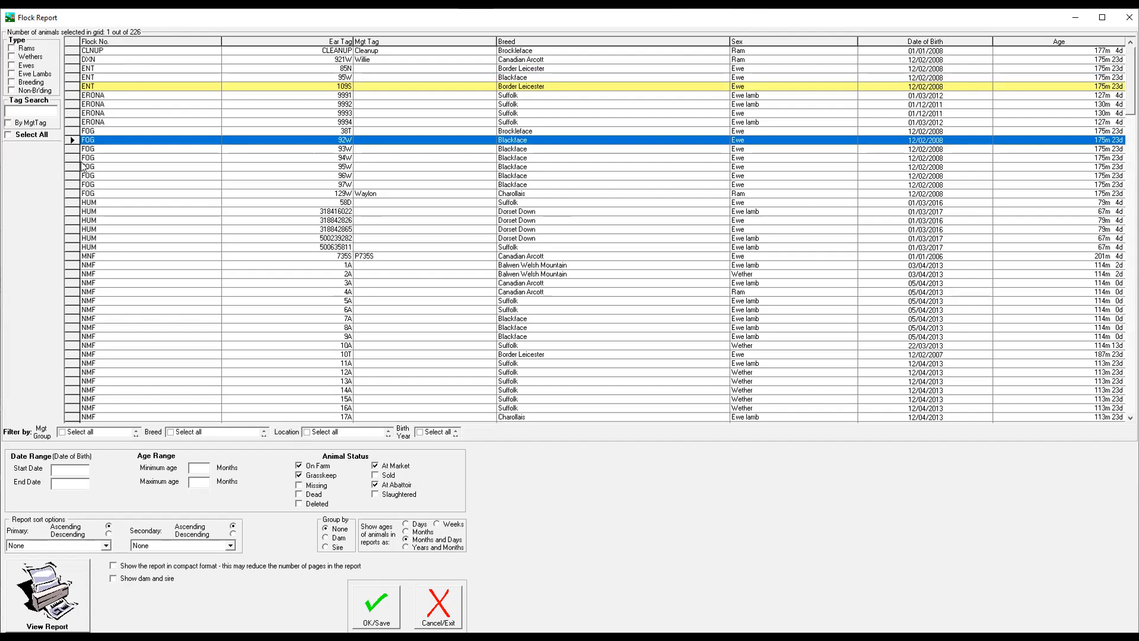
shift+click(70, 211)
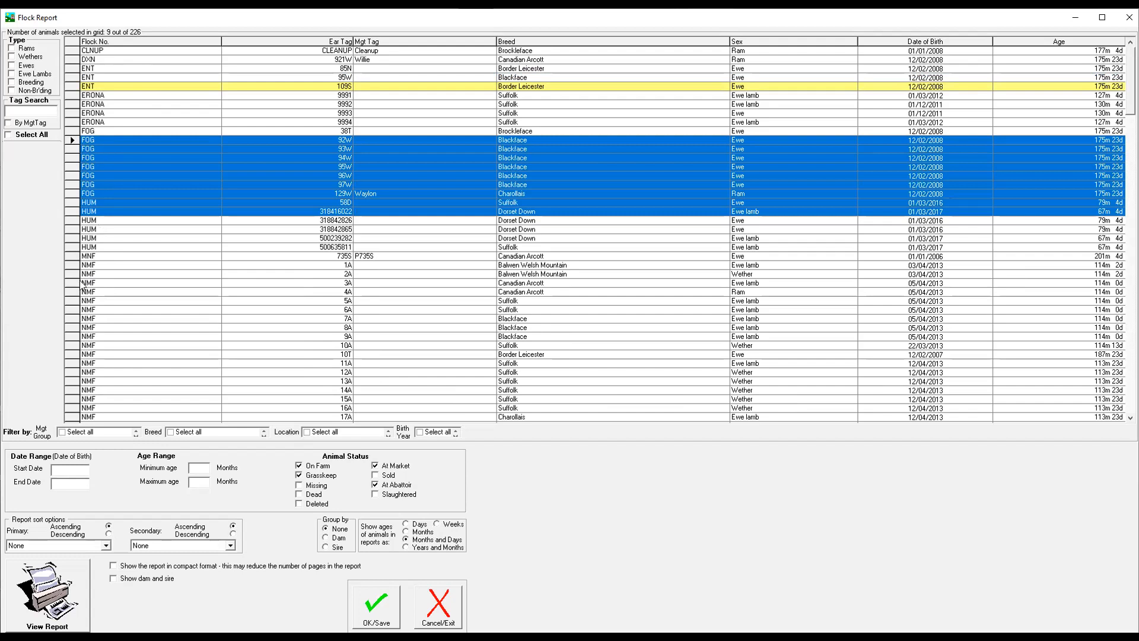
click(71, 60)
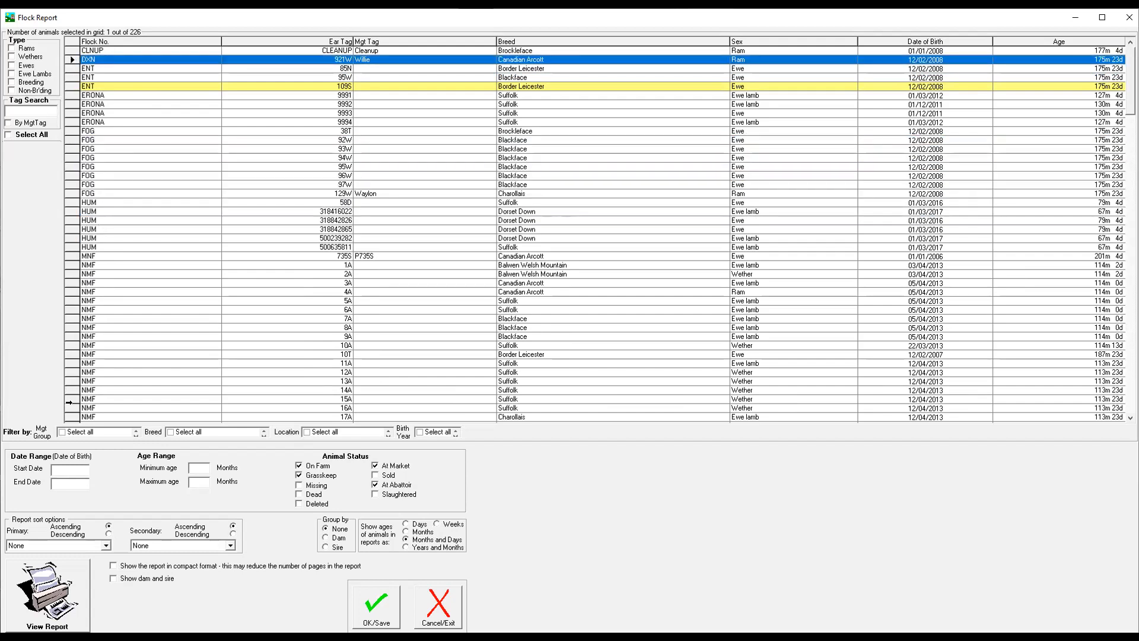
shift+click(70, 397)
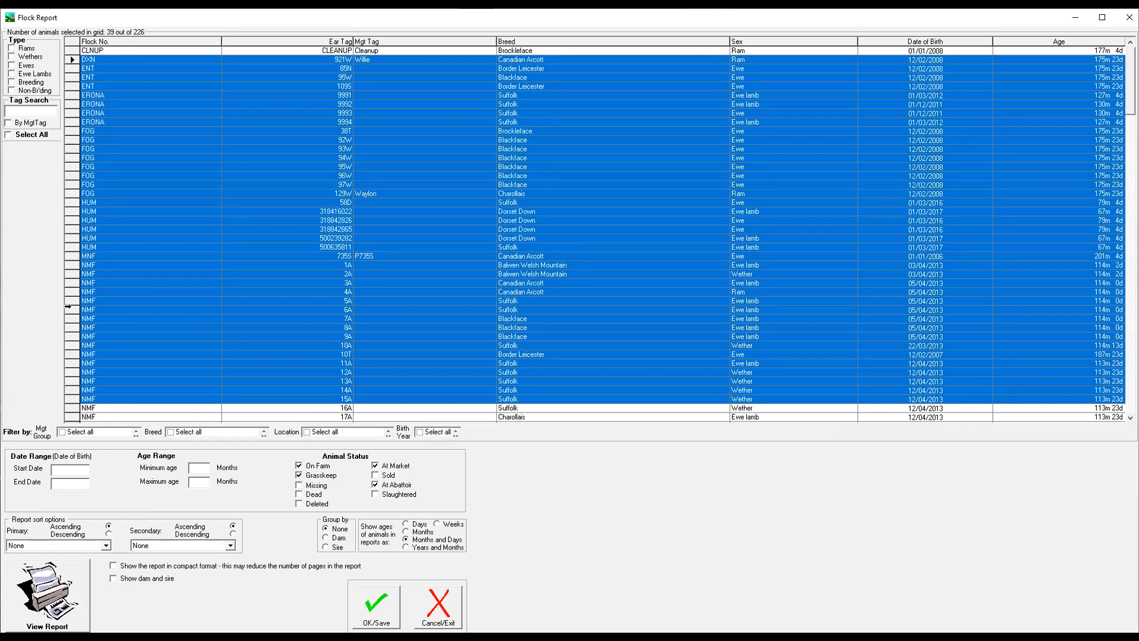
Deselect animals 6A, 1A, 318842865, 96W, 93W and 38T individually, and replace the selection with 11A alone.
ctrl+click(71, 308)
ctrl+click(72, 262)
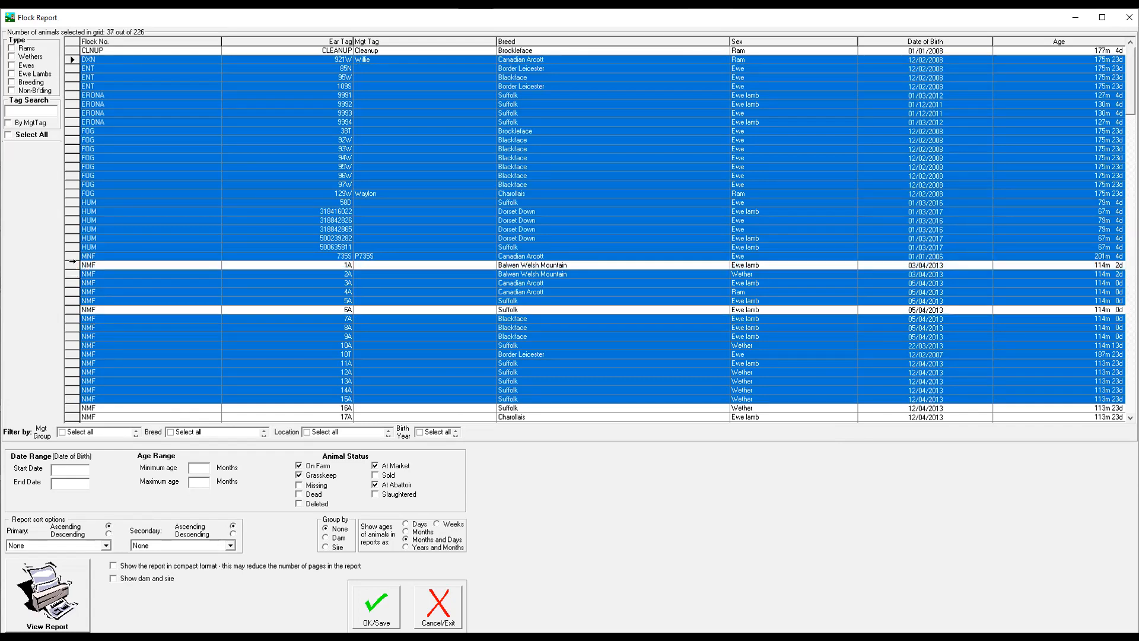
ctrl+click(69, 229)
ctrl+click(70, 149)
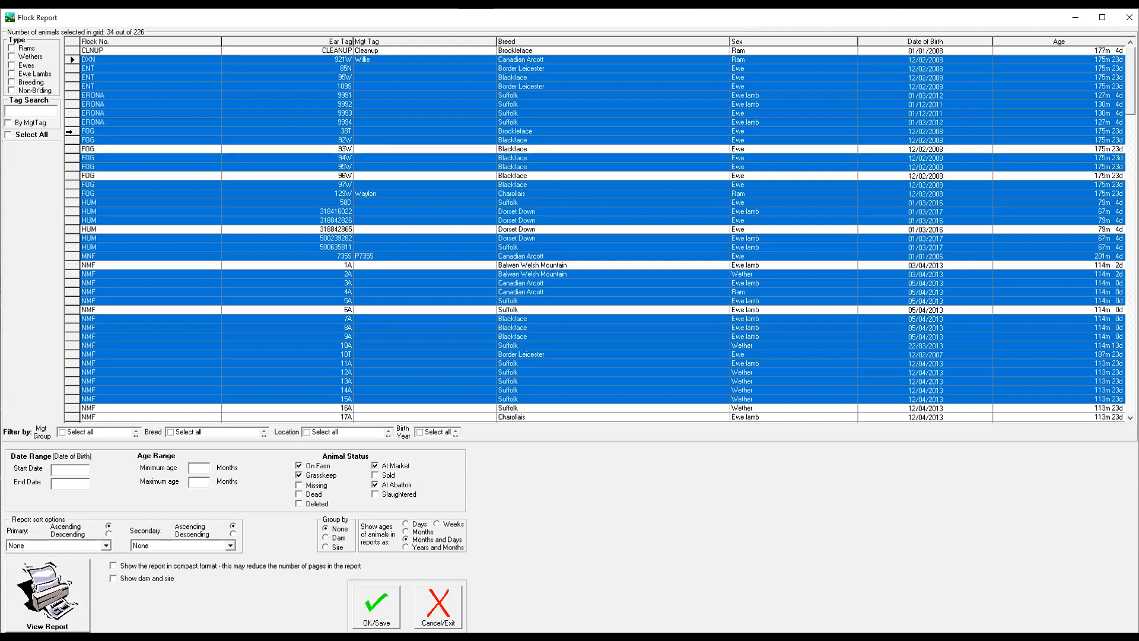
ctrl+click(69, 131)
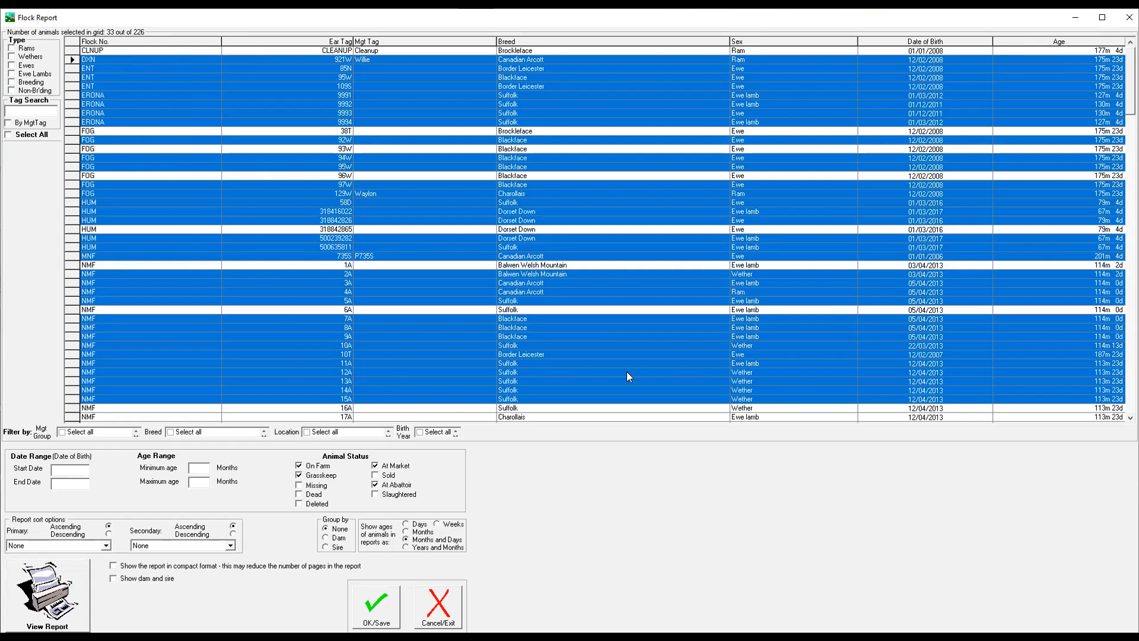
click(73, 360)
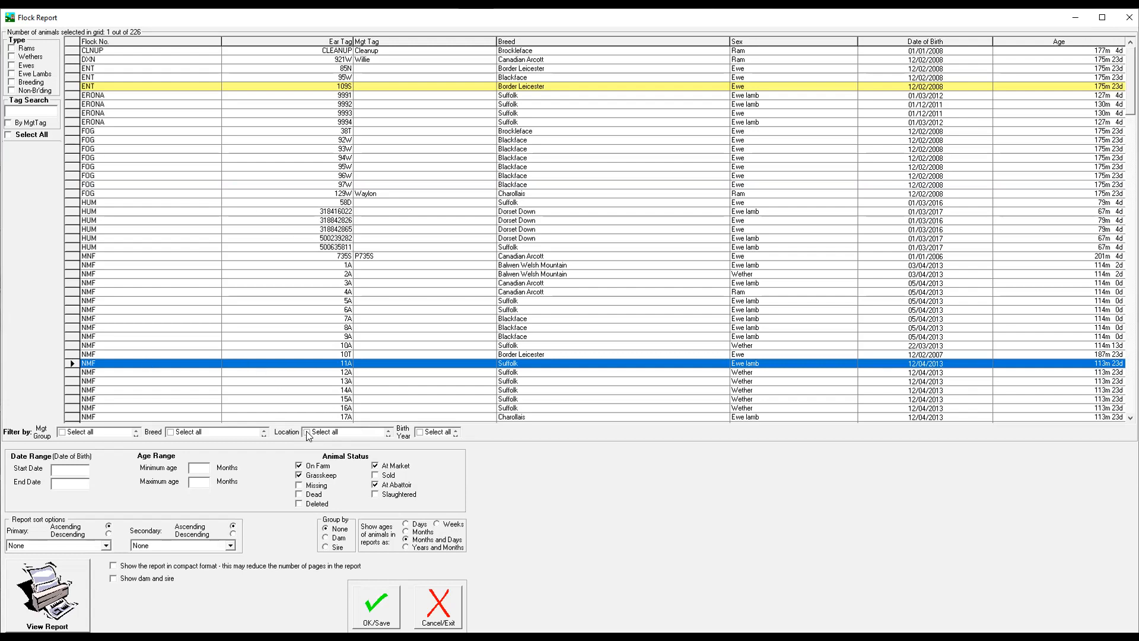
Try filtering the grid by the locations Blue Corral, Feeder 1 and Hay field 1 one at a time, clearing each.
click(328, 433)
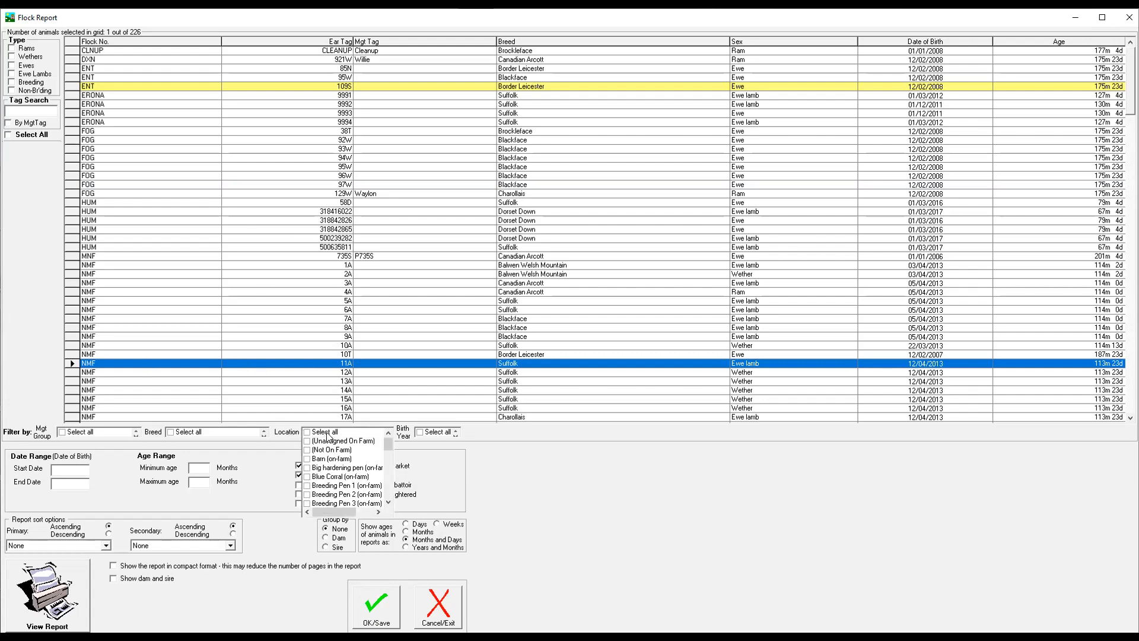
click(315, 478)
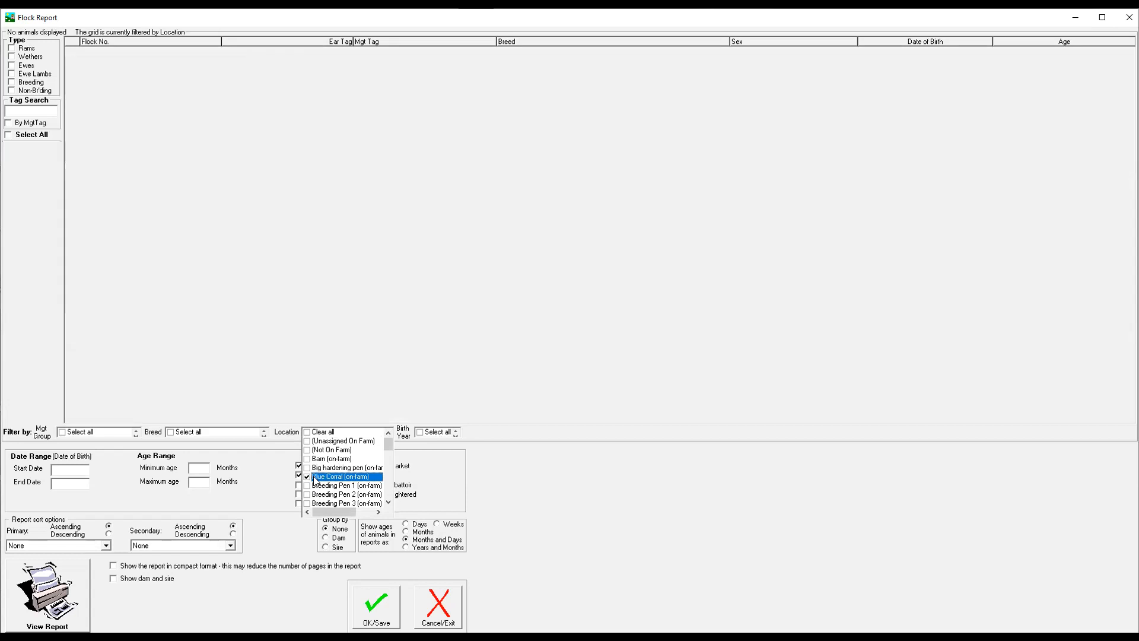
click(308, 476)
scroll(309, 476, down, 1)
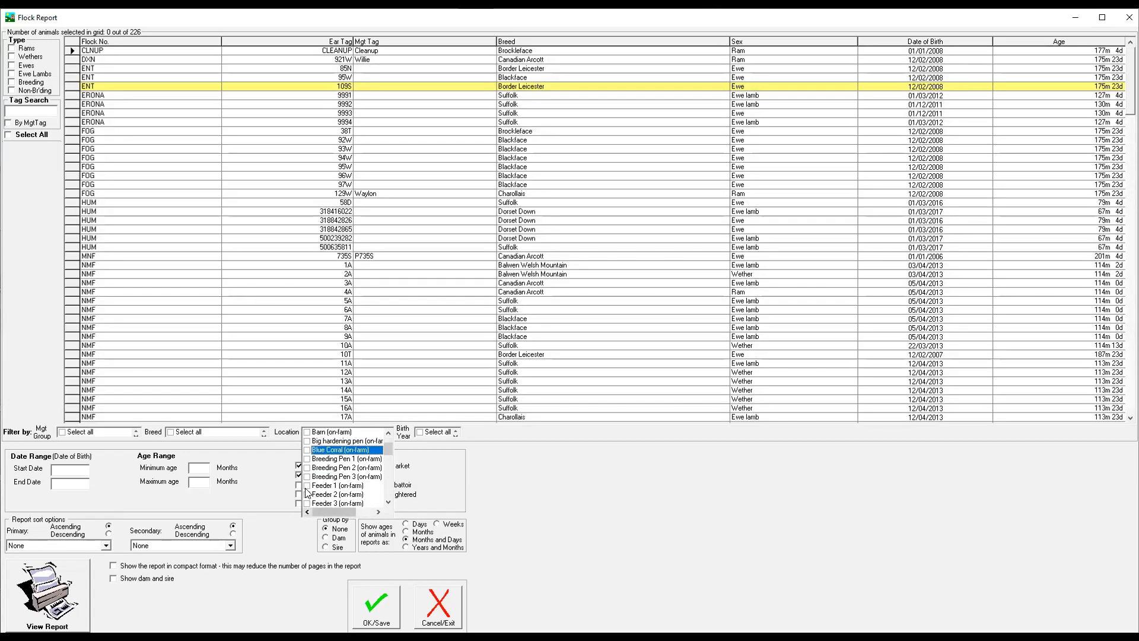
click(307, 487)
click(306, 486)
scroll(308, 490, down, 5)
scroll(309, 486, up, 3)
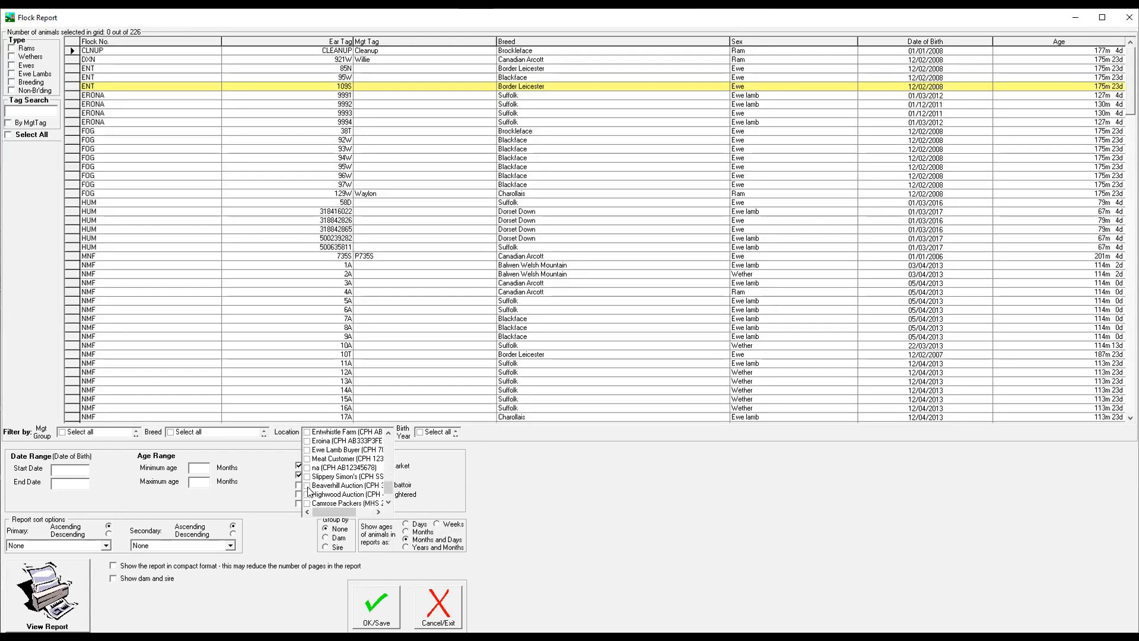
scroll(316, 475, up, 1)
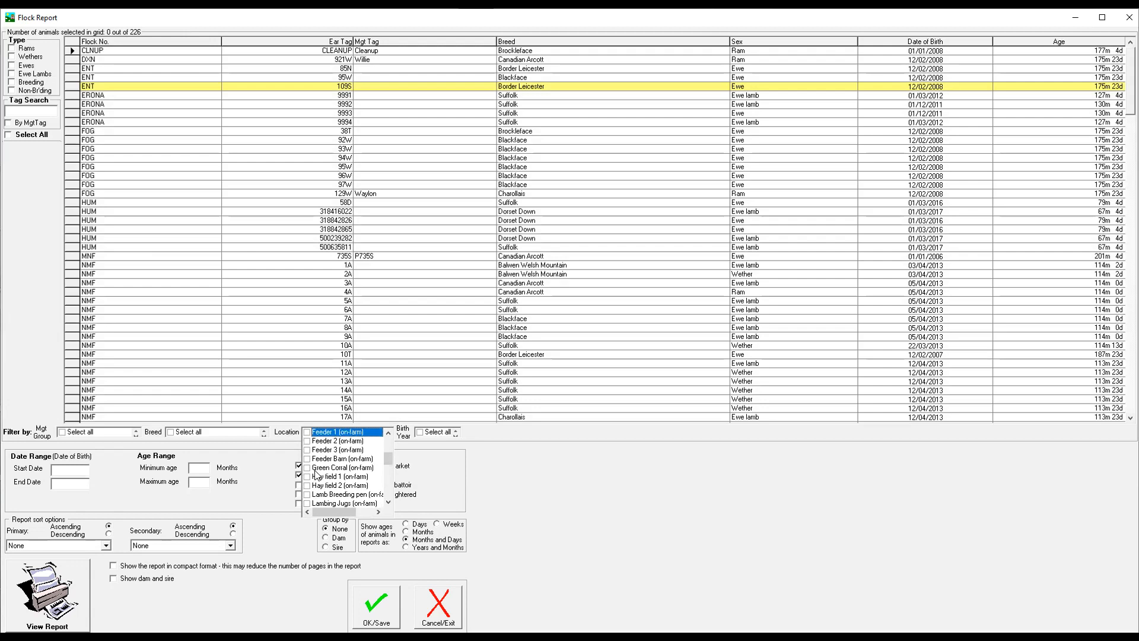
click(308, 477)
click(307, 477)
scroll(314, 469, up, 4)
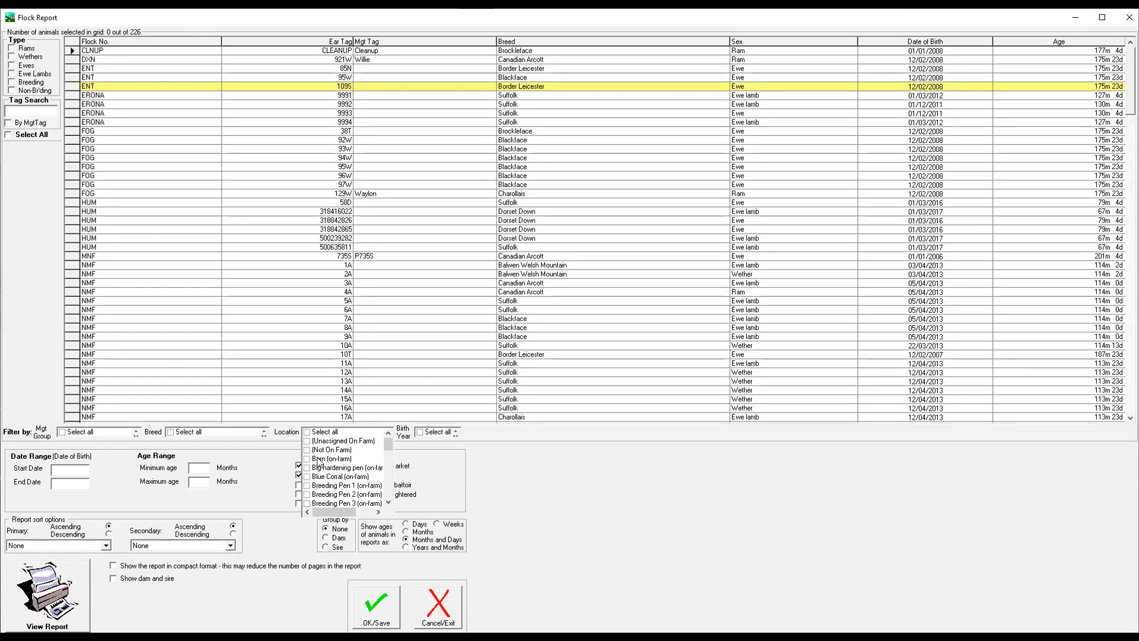
Filter the animal grid by the on-farm location Big hardening pen.
click(307, 468)
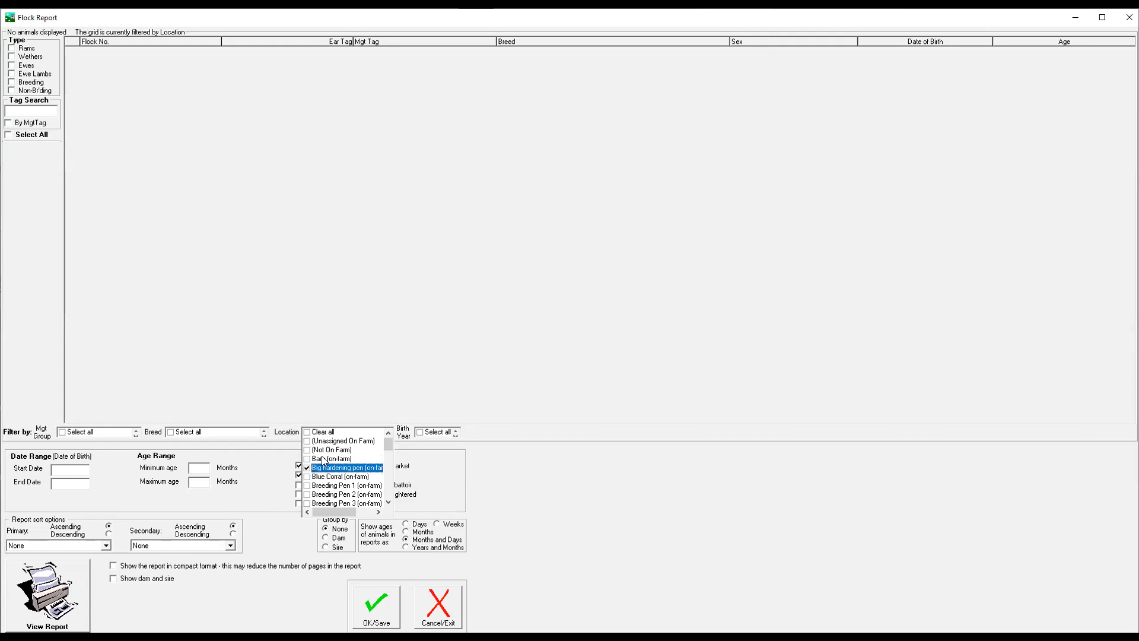
click(358, 339)
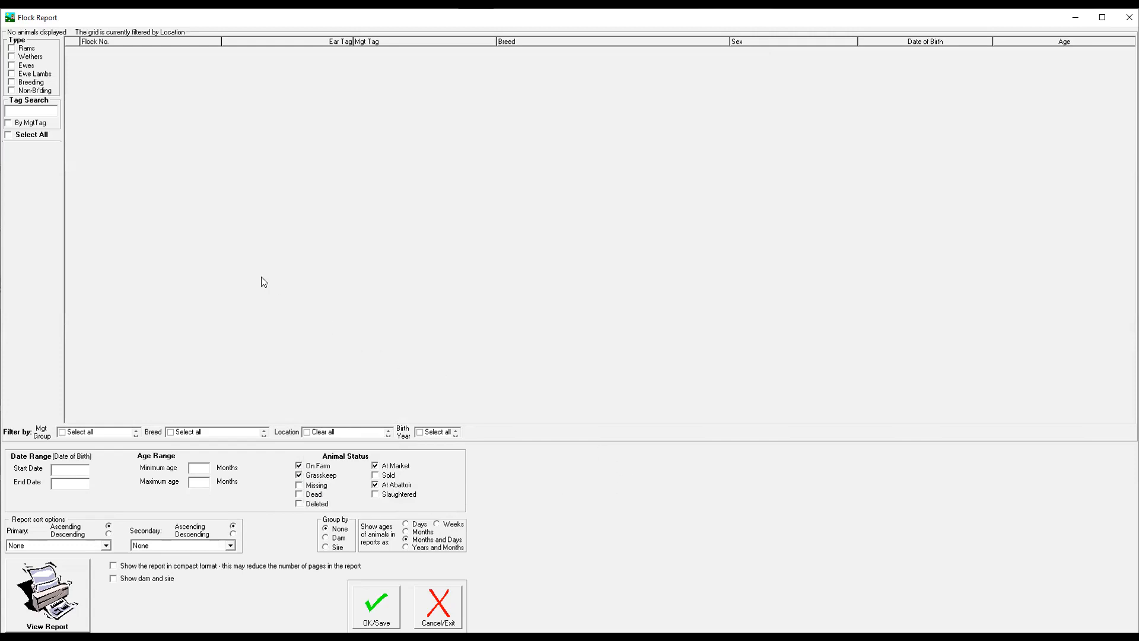
click(309, 431)
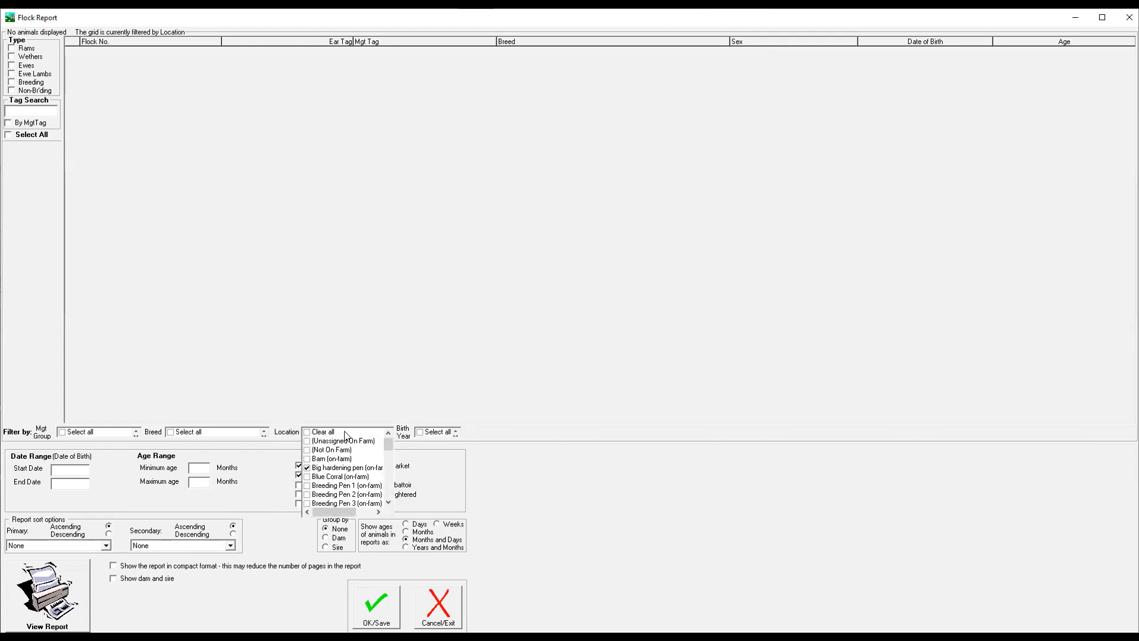
Add a birth year filter of 2013 to the animal grid.
click(423, 435)
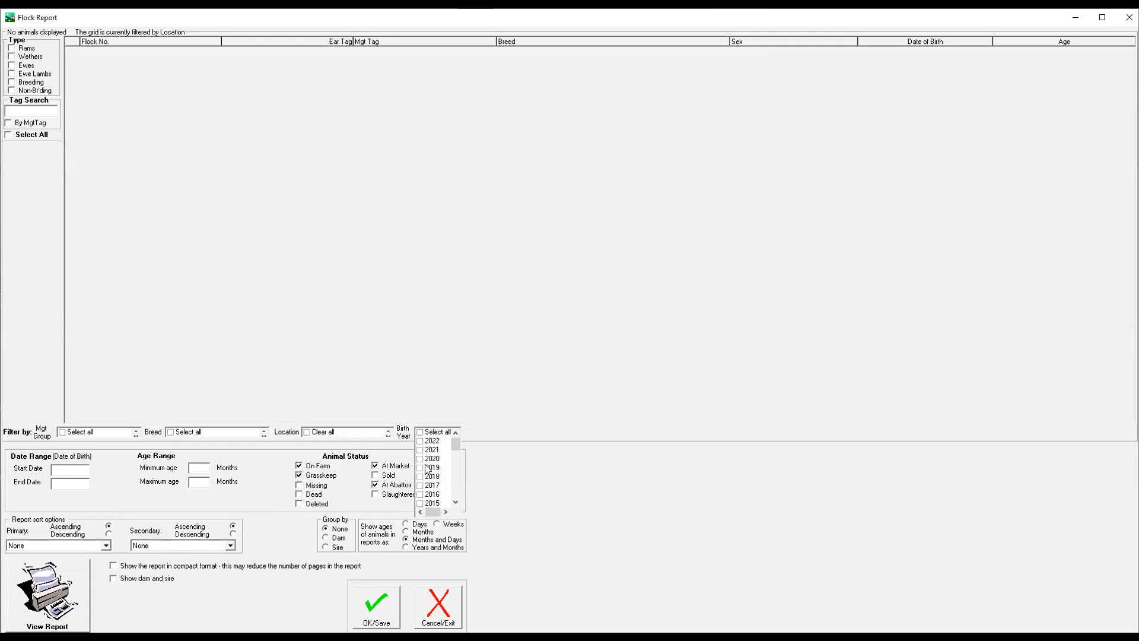
scroll(431, 498, down, 1)
click(420, 495)
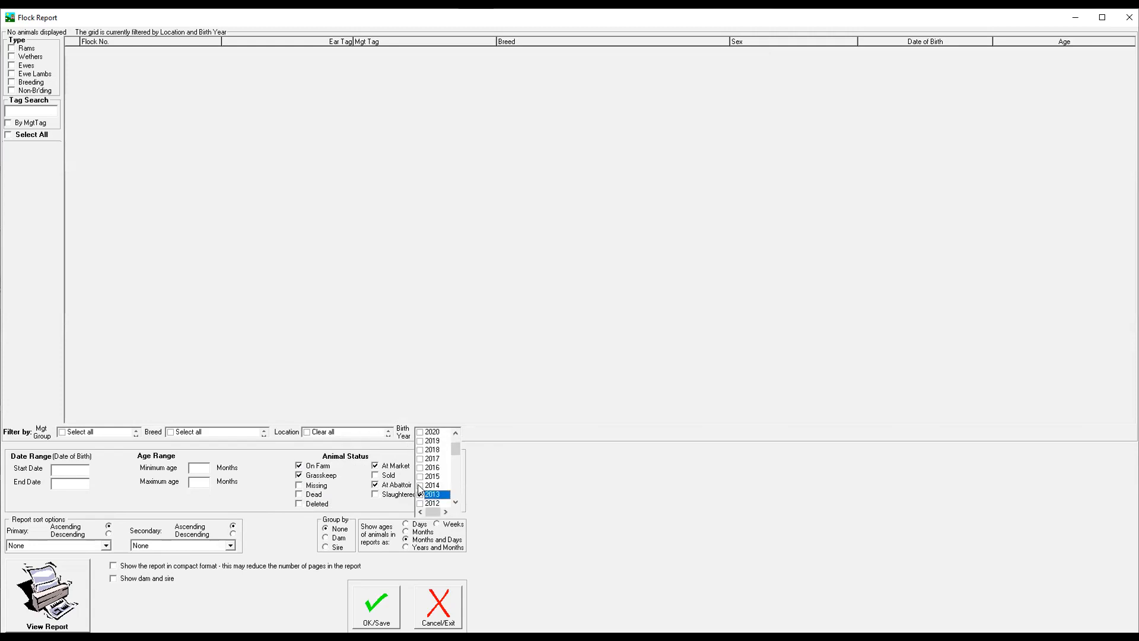
Try adding the birth years 2014, 2010 and 2011 to the birth year filter.
click(421, 486)
scroll(427, 500, down, 1)
scroll(427, 500, down, 1)
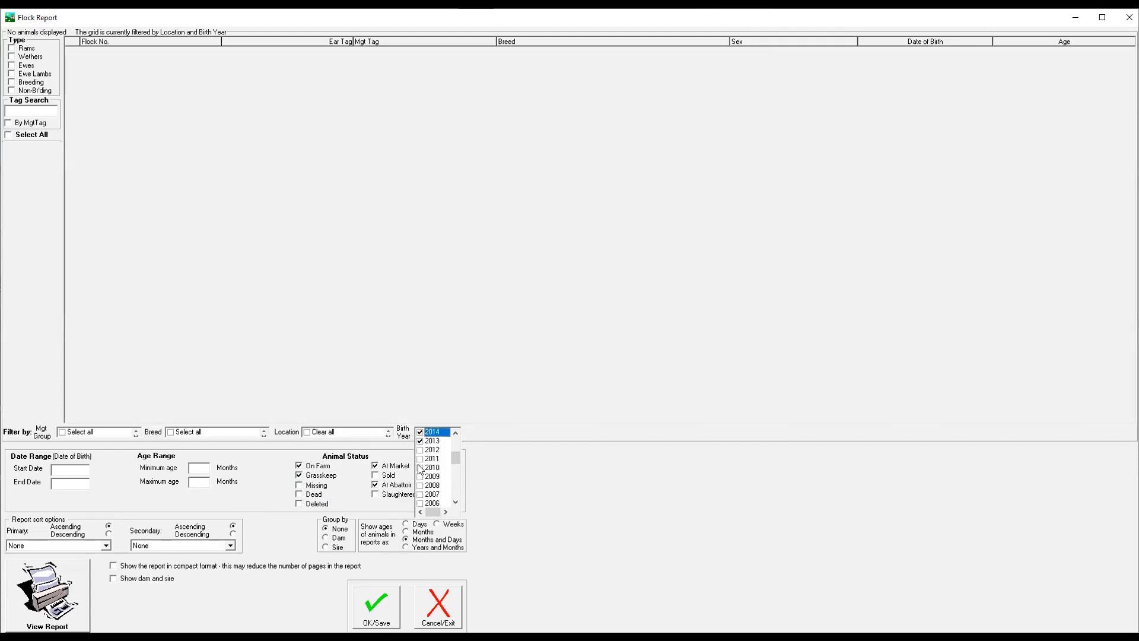
click(421, 468)
click(420, 459)
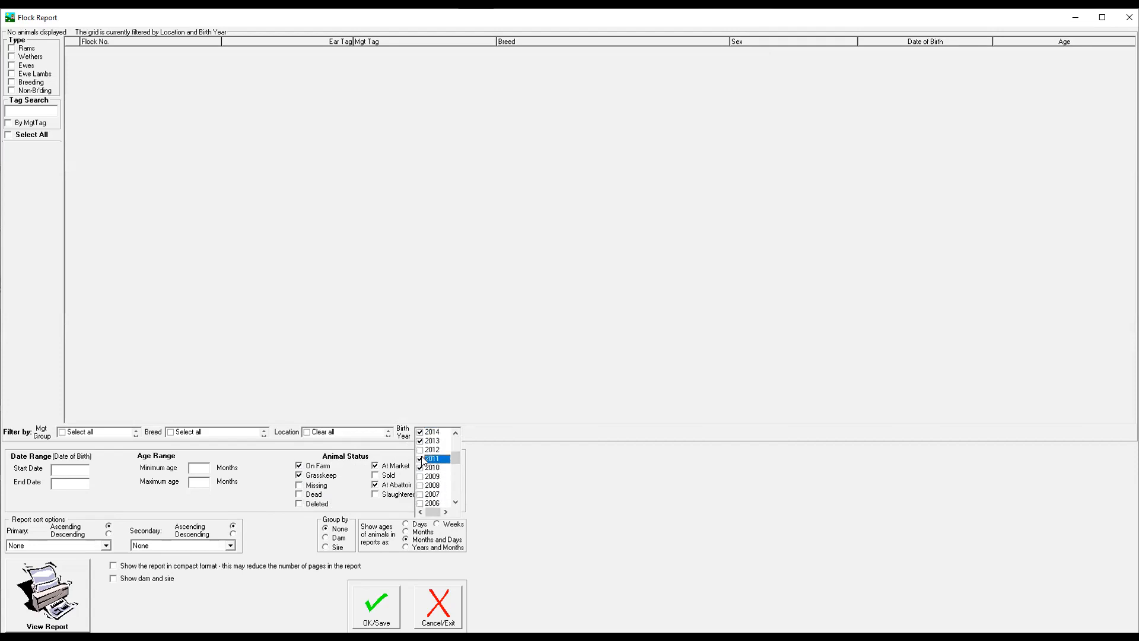
Clear the location filter and narrow the birth year filter to 2013 only.
click(308, 432)
click(306, 432)
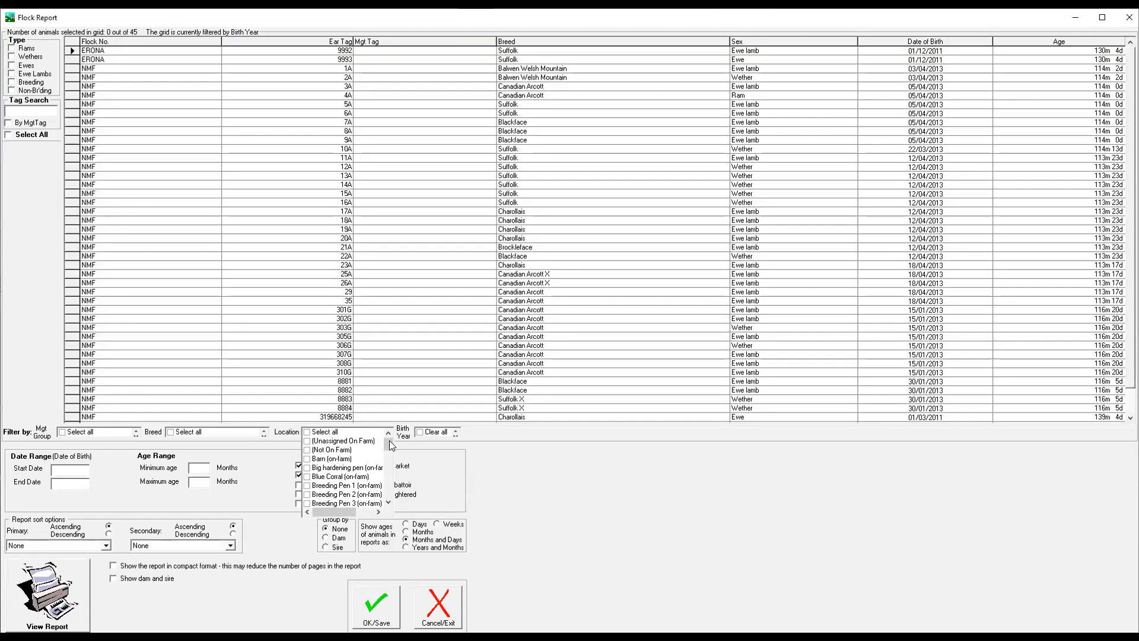
mouse_move(420, 438)
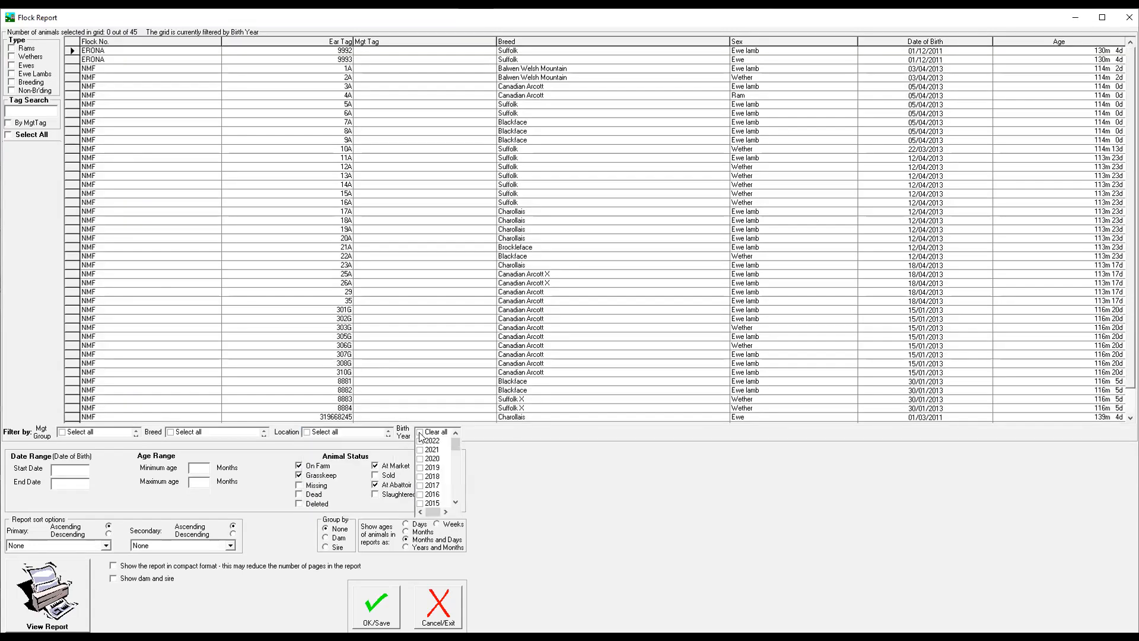
click(421, 495)
click(422, 485)
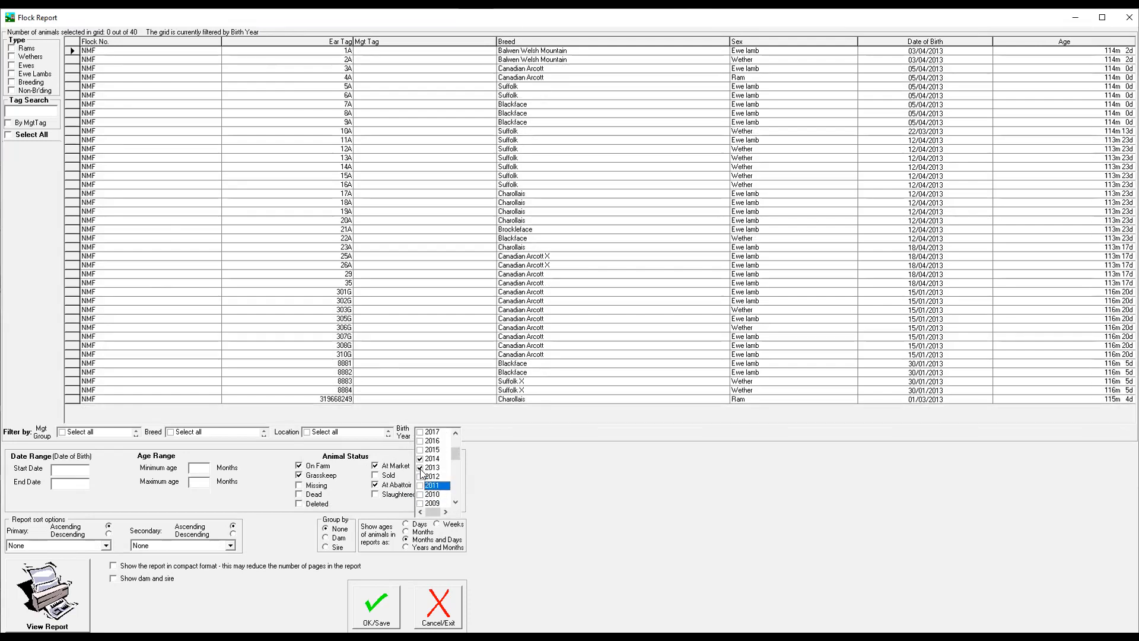
click(421, 468)
click(420, 458)
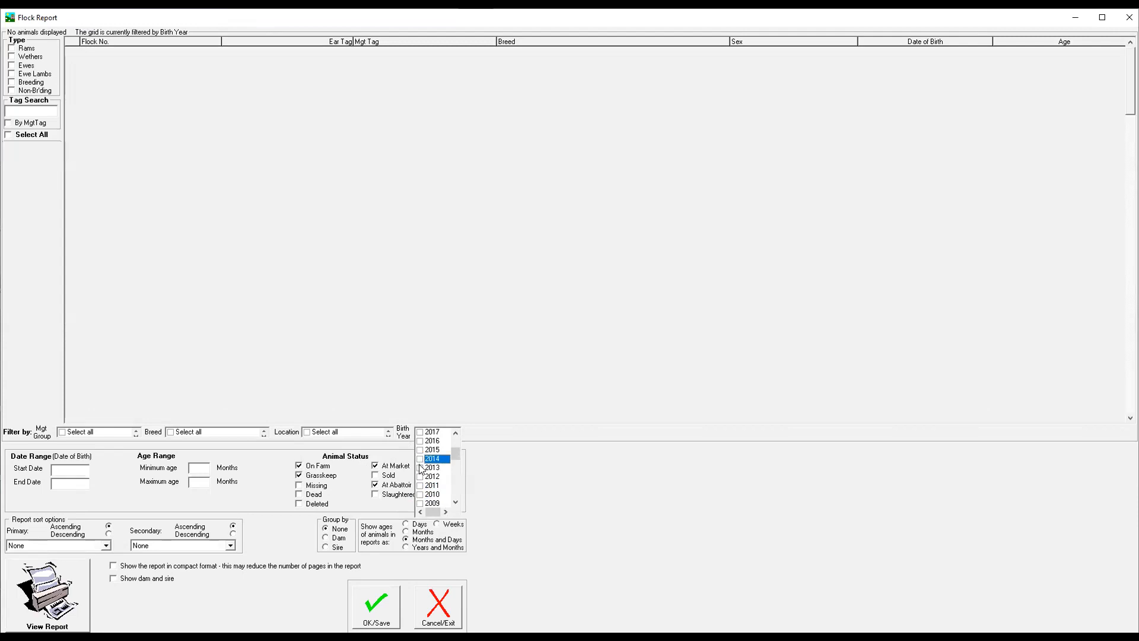
click(420, 468)
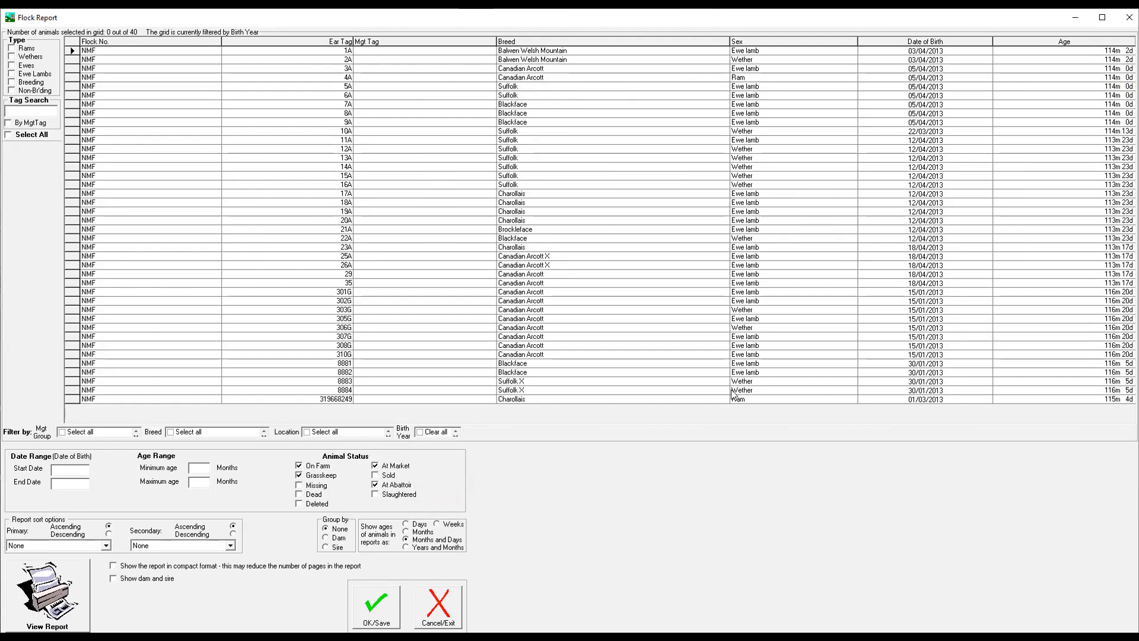
Clear the birth year filter and sort the grid by breed and by date of birth, each in ascending and descending order.
click(426, 437)
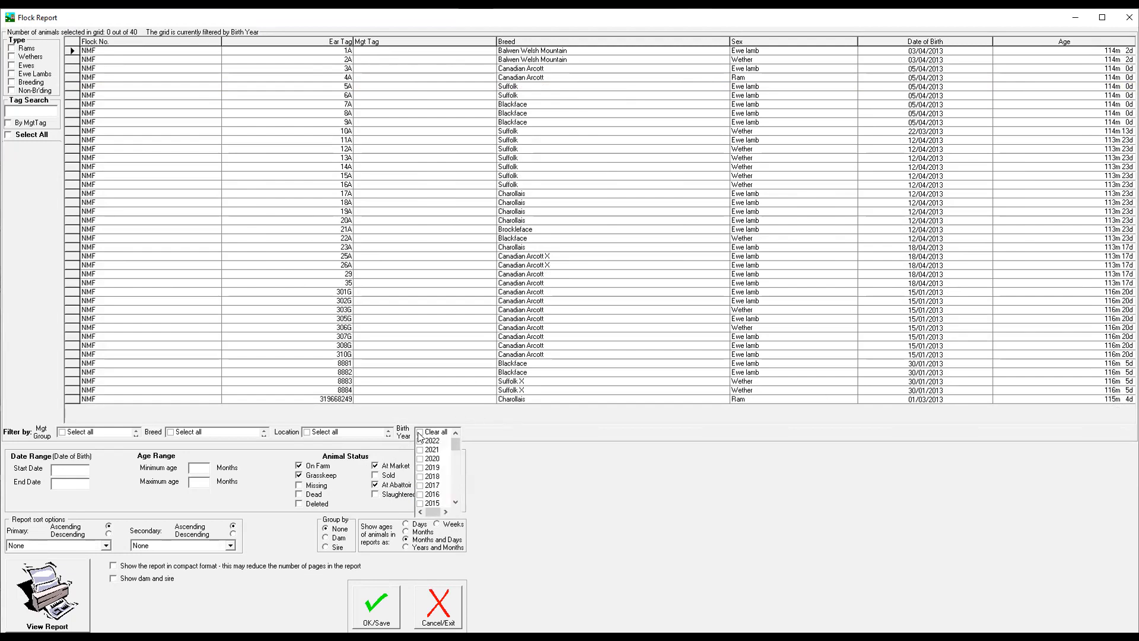
click(417, 434)
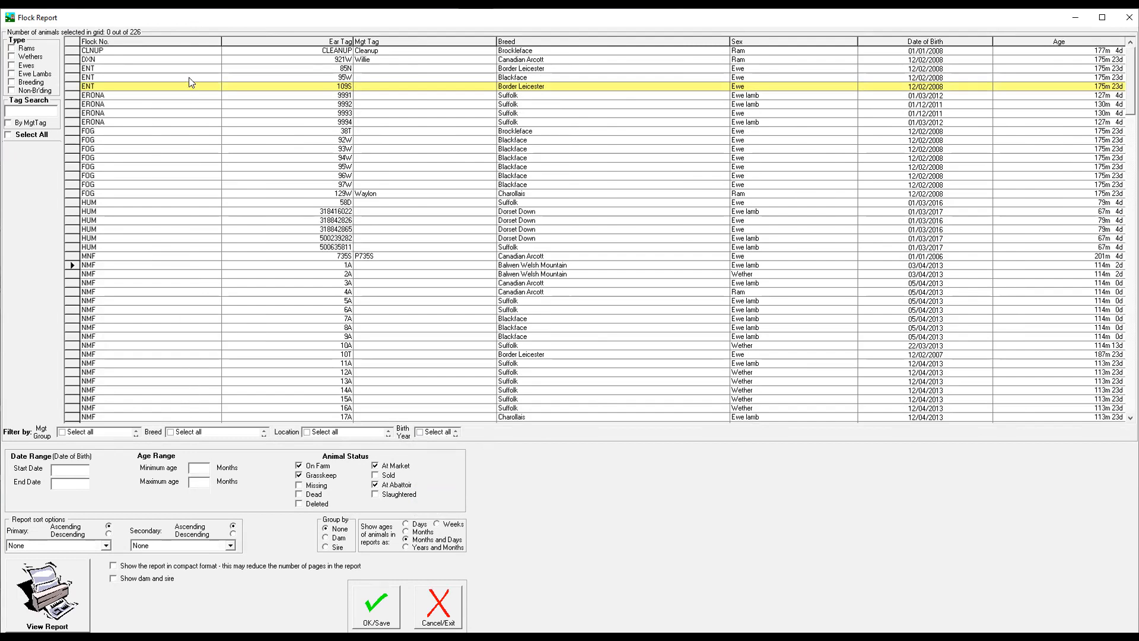
click(520, 42)
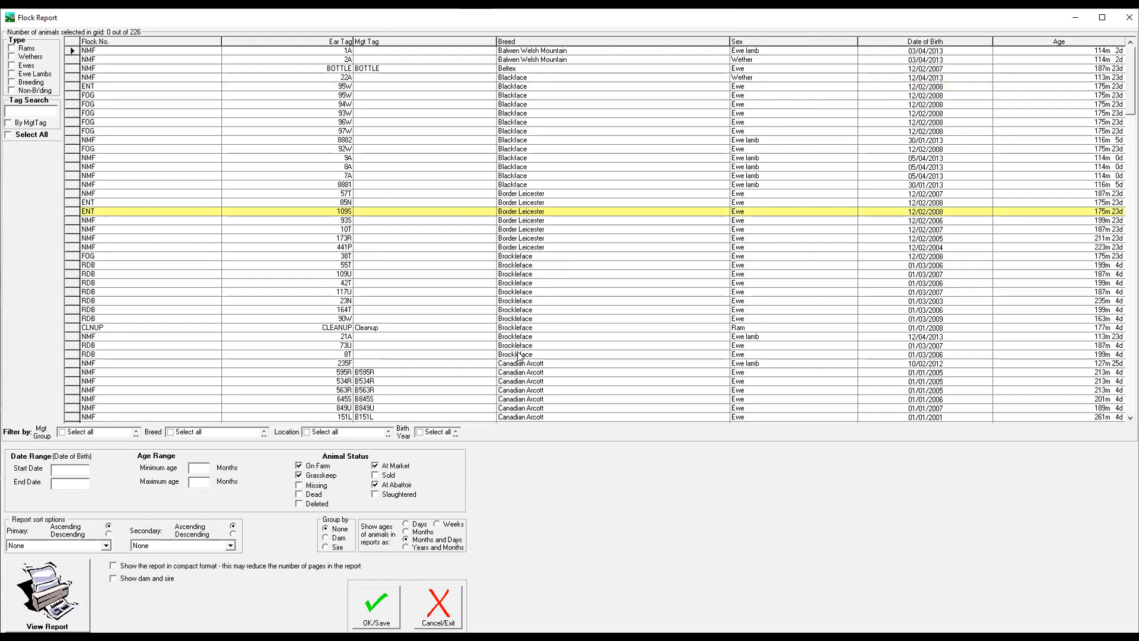
click(525, 43)
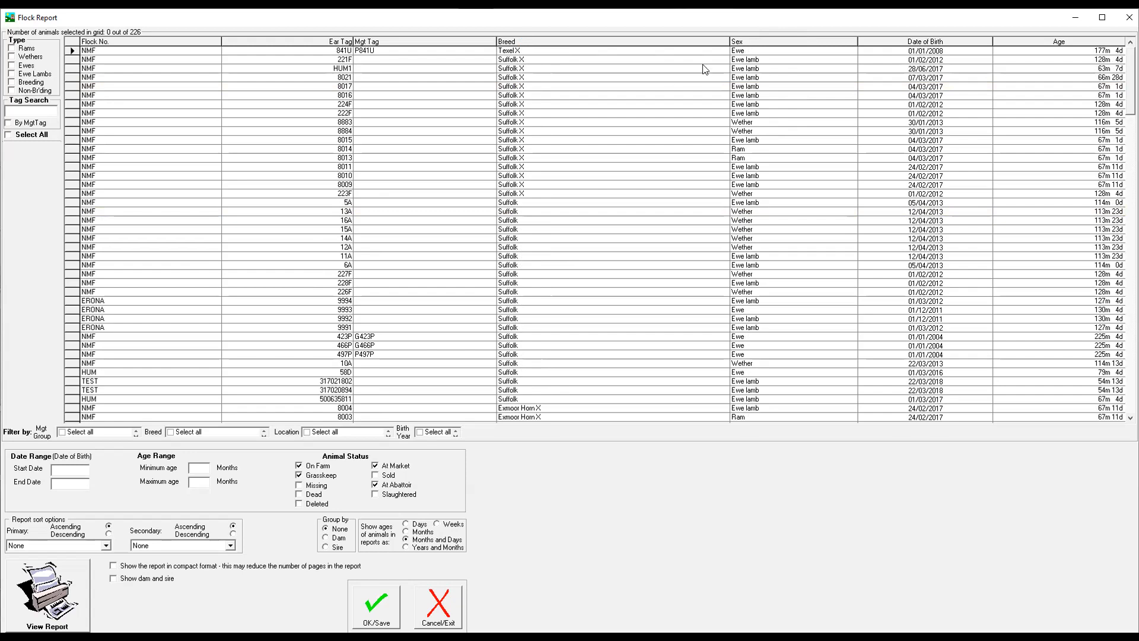
click(917, 43)
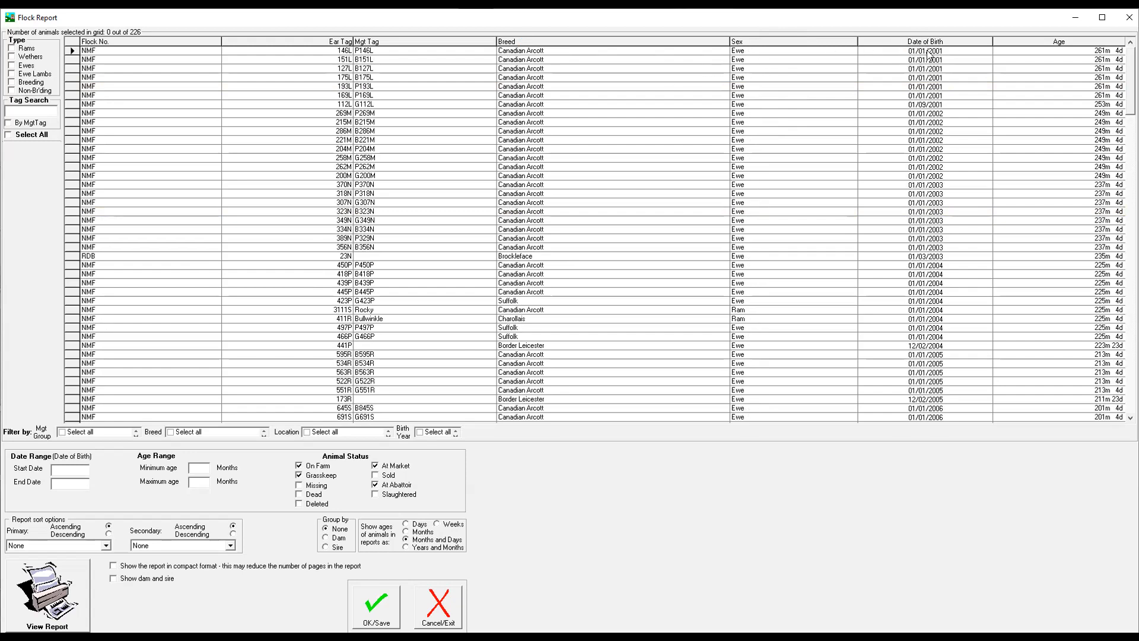
click(929, 46)
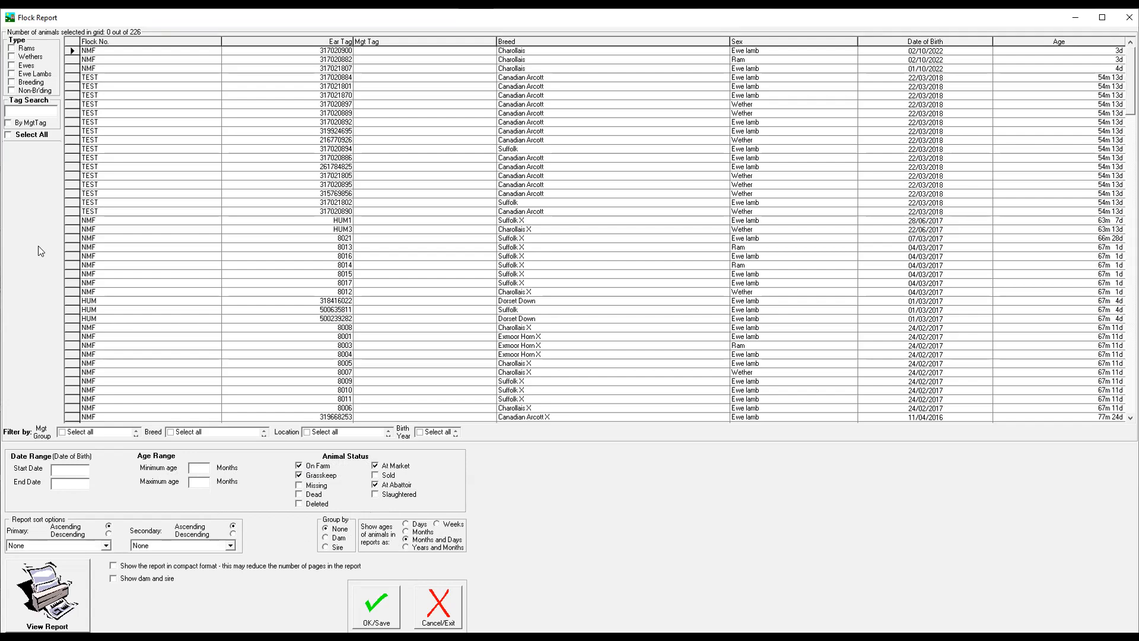
View the Flock Report for the Suffolk ewe lamb TEST 317021802 alone, and exit the report screens without saving.
click(70, 201)
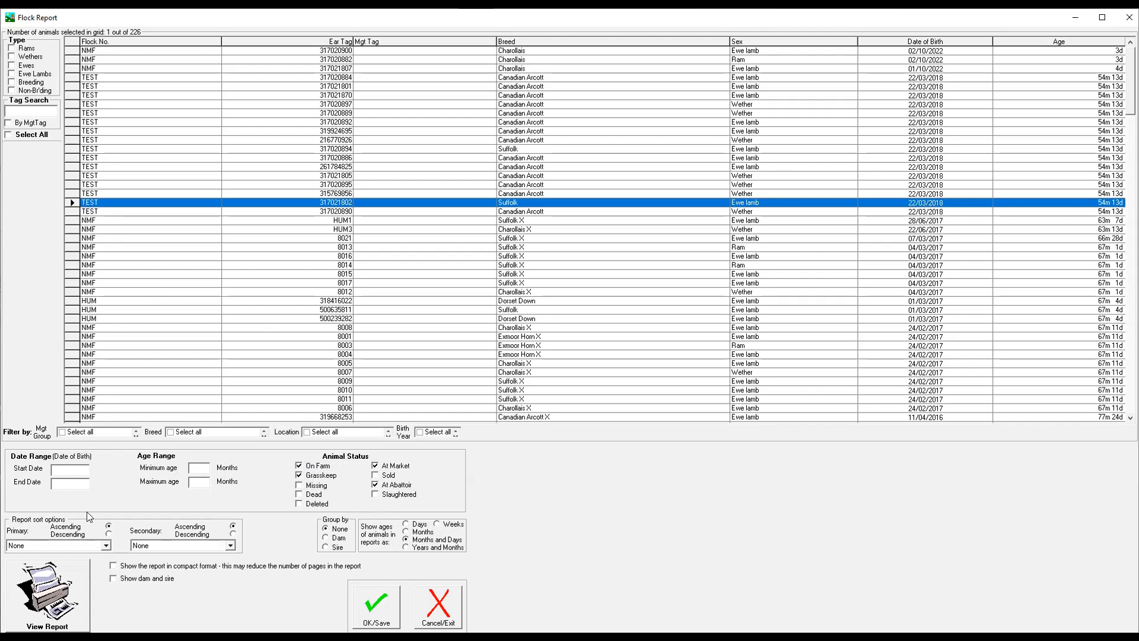
click(52, 594)
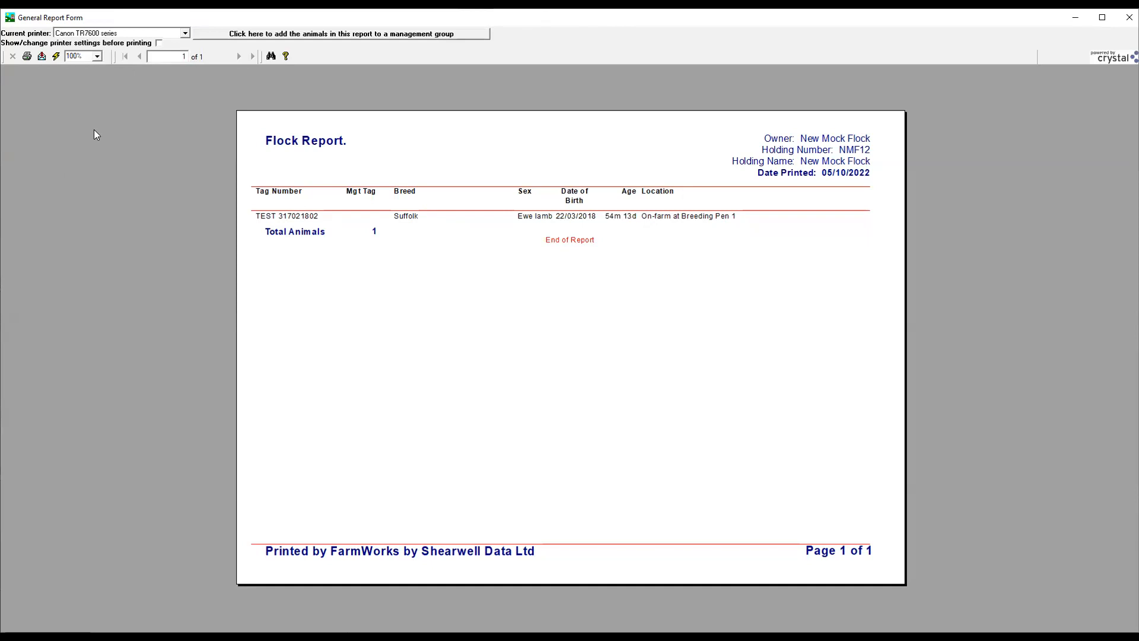
click(1129, 18)
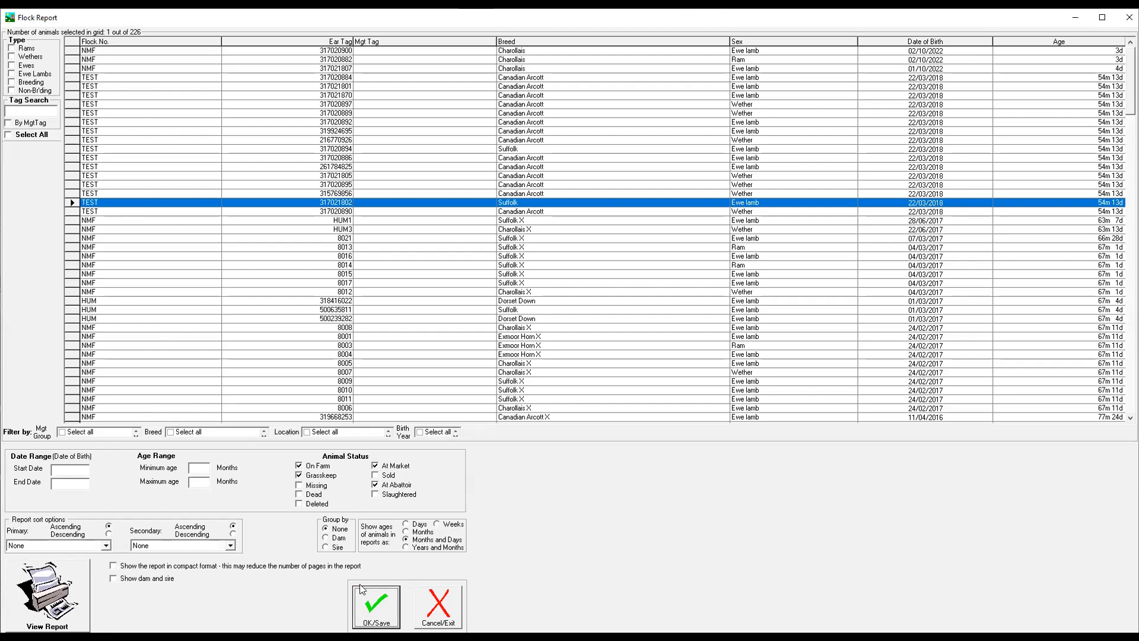
key(Tab)
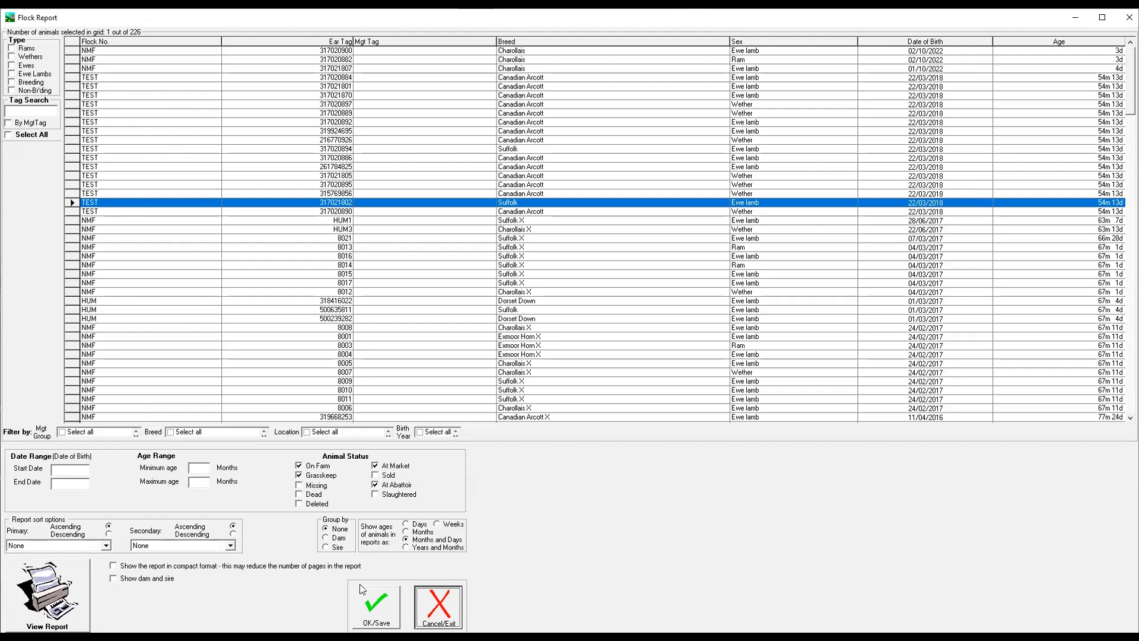
key(Return)
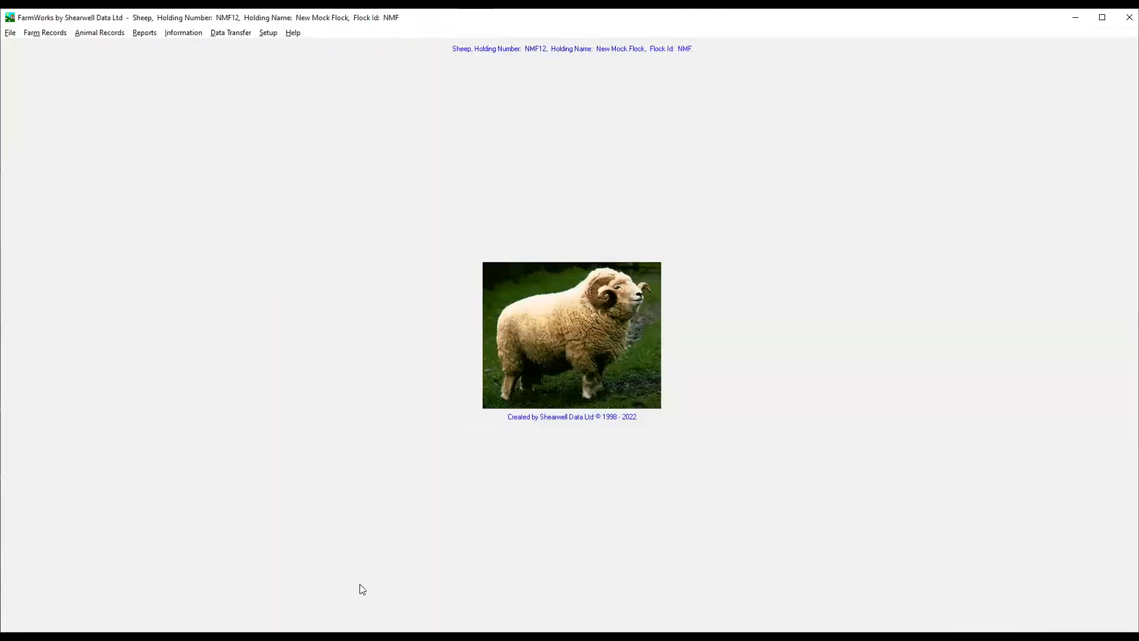
Reopen the sheep Flock Report and view it for the range of animals from ERONA 9991 through HUM 500239282.
click(142, 34)
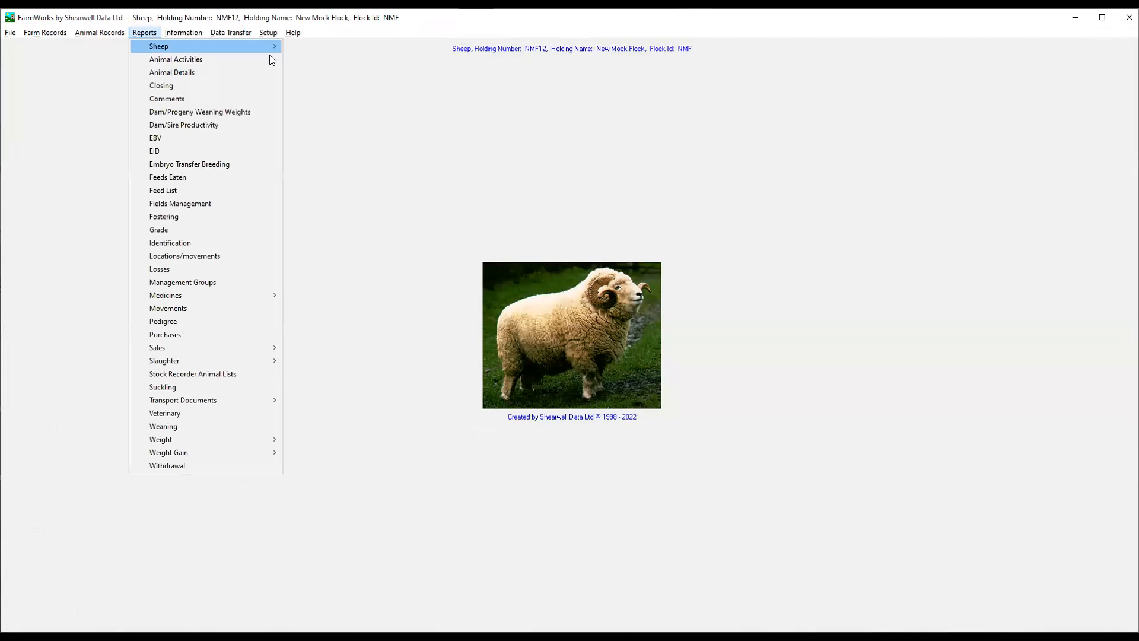
mouse_move(270, 48)
click(310, 85)
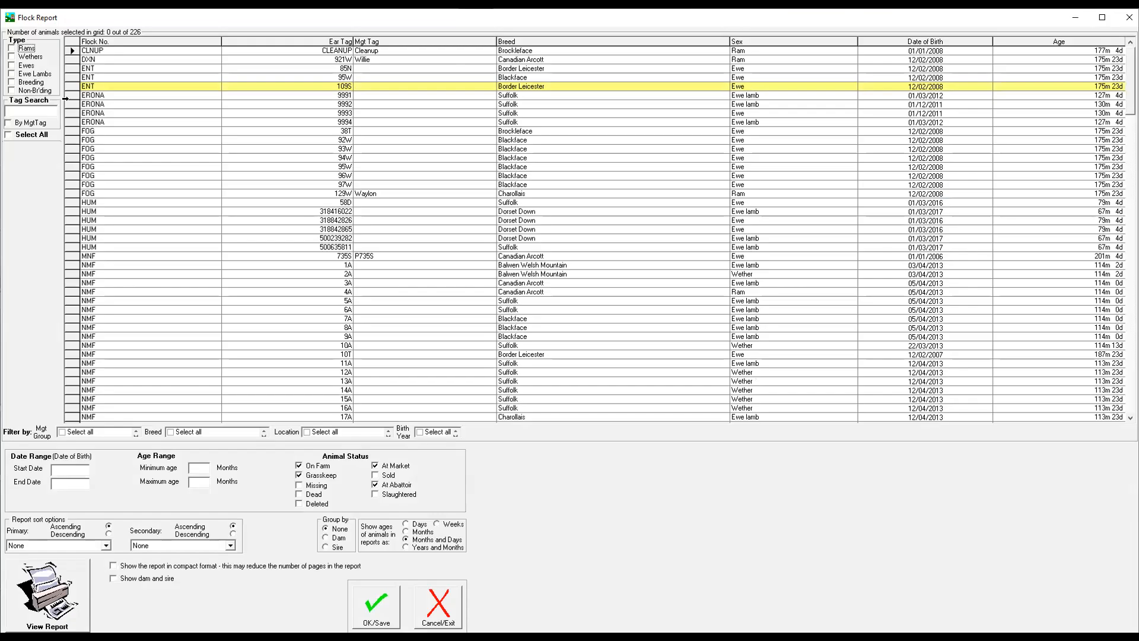
click(72, 96)
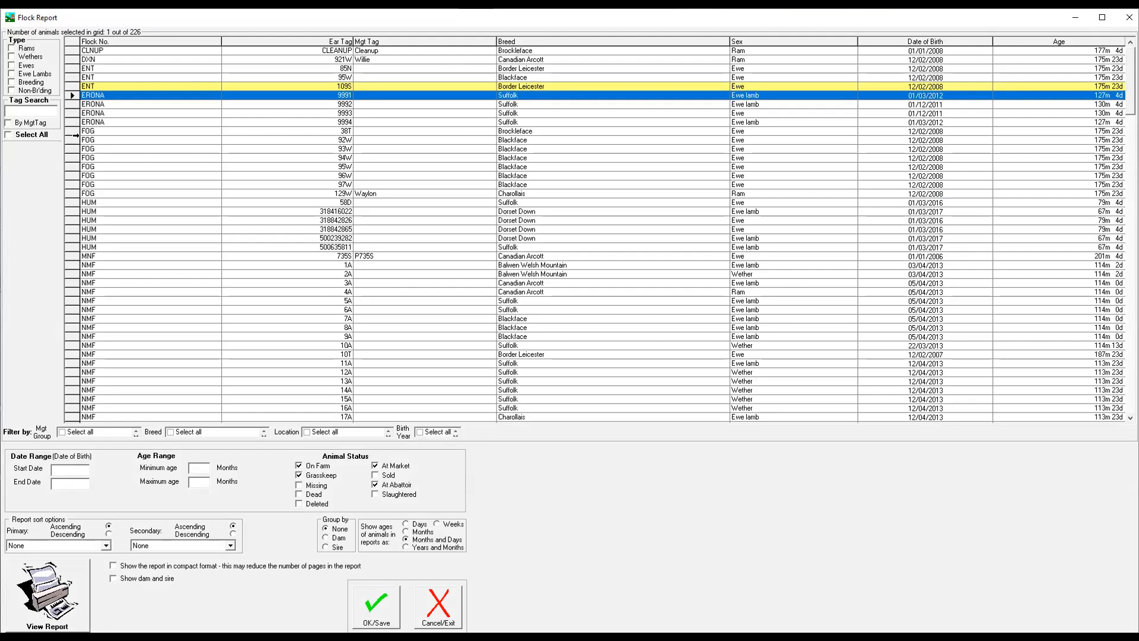
shift+click(72, 234)
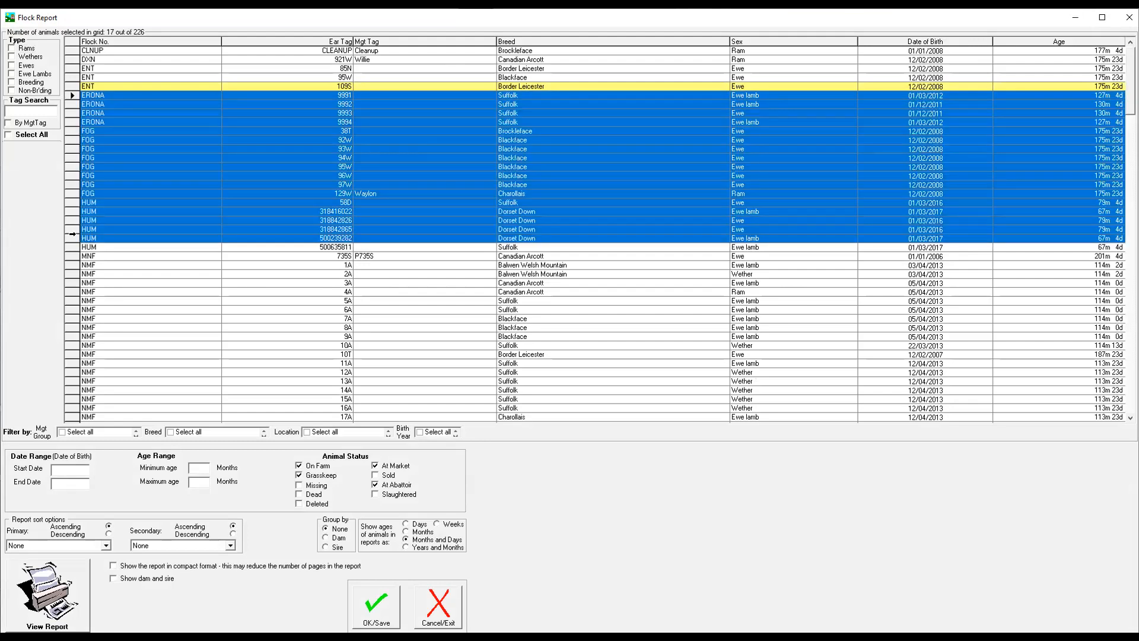
click(75, 573)
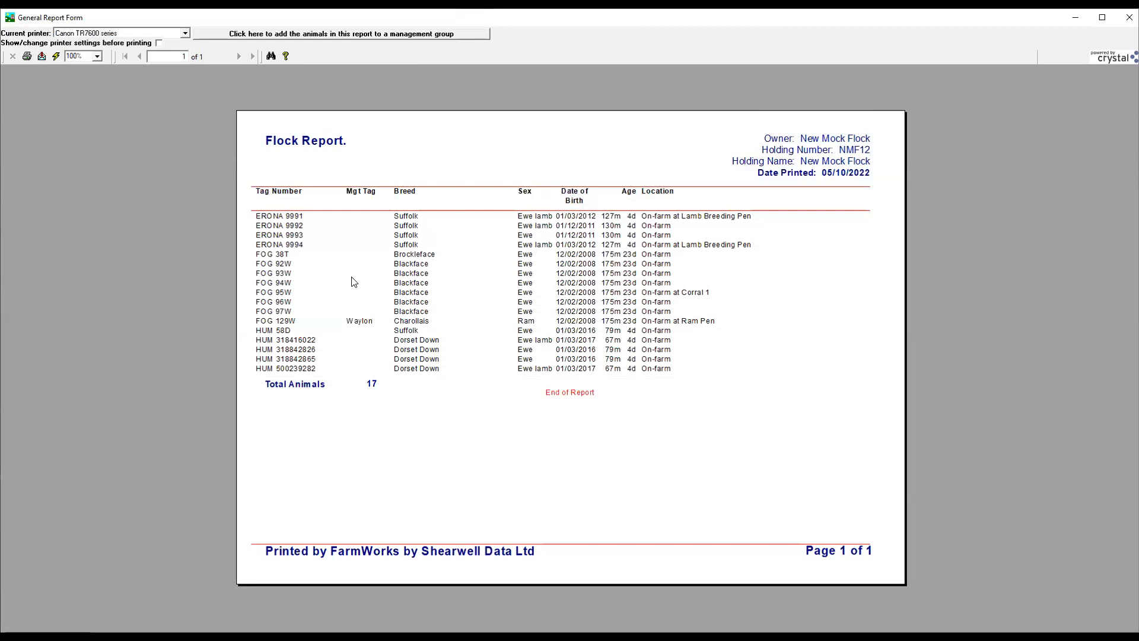
Review the file formats available for exporting the report, and cancel the export.
click(42, 57)
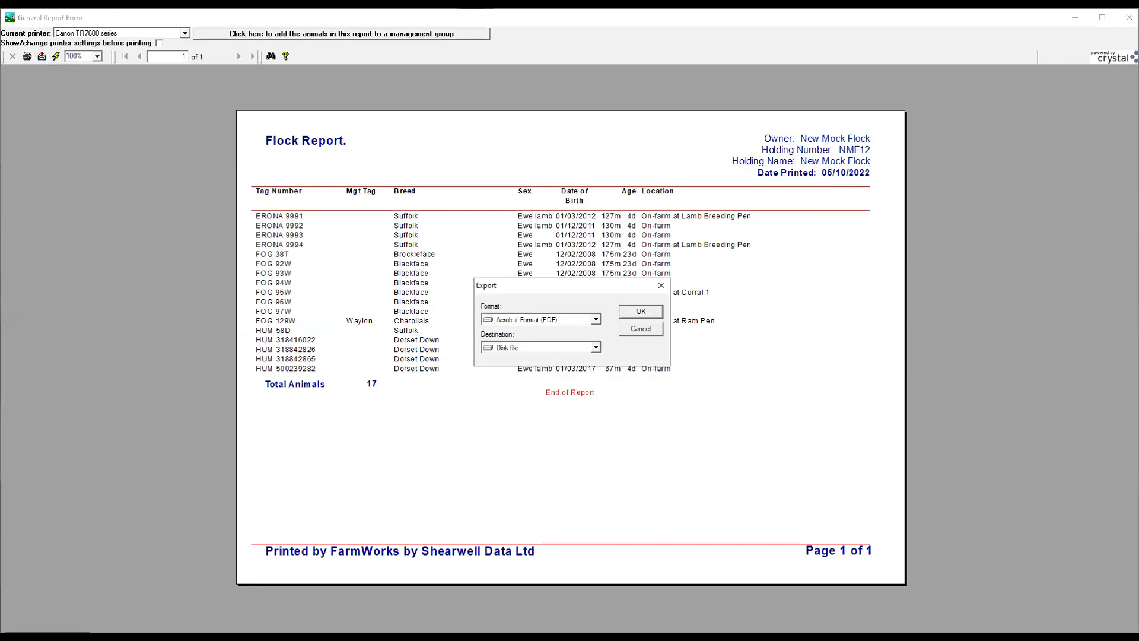
click(595, 321)
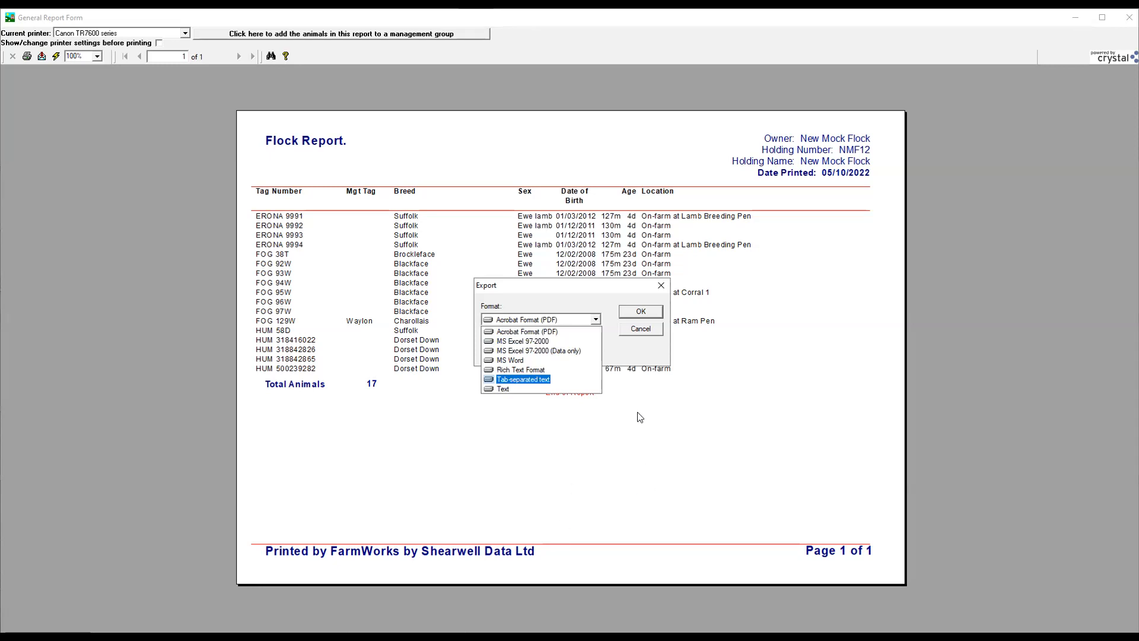
click(650, 332)
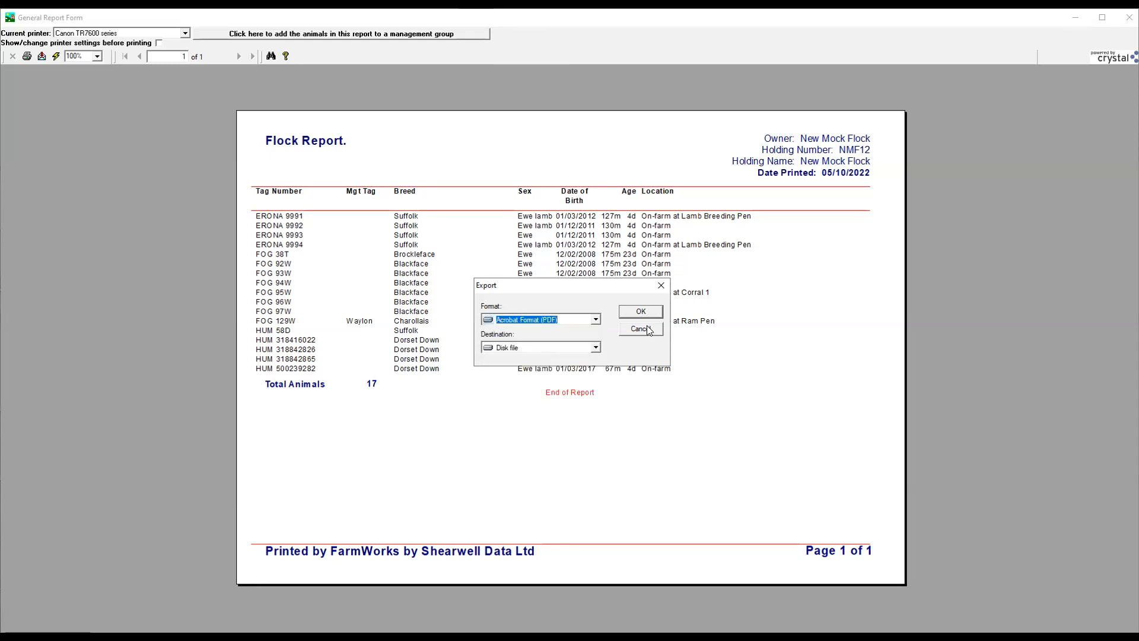
click(649, 330)
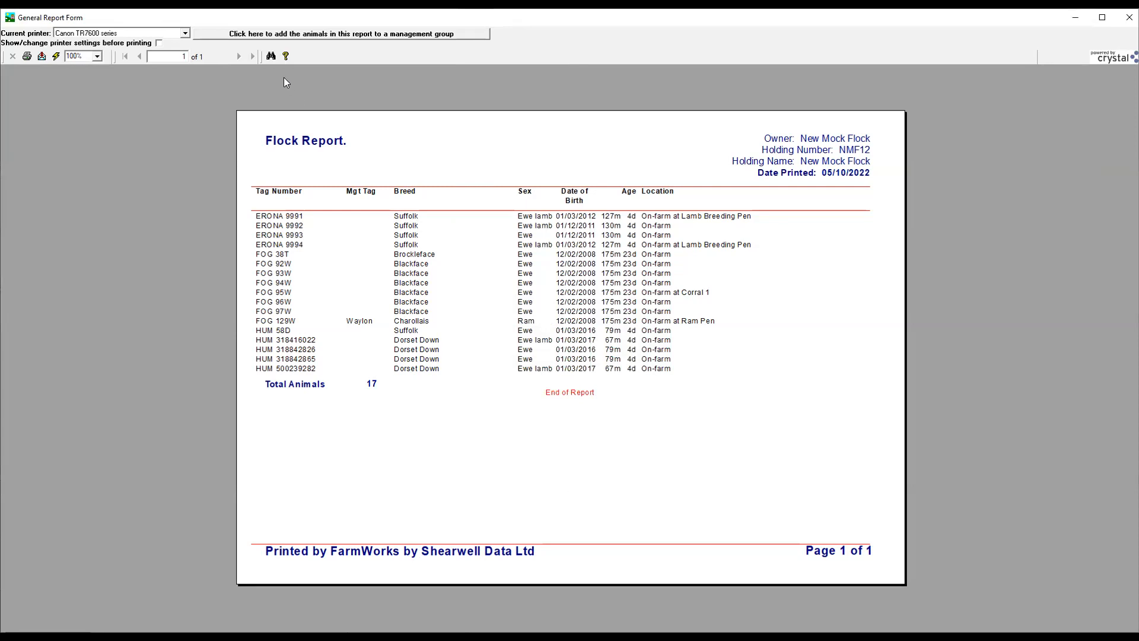
Open the report's text search, cancel it, and exit the Flock Report without saving.
click(270, 57)
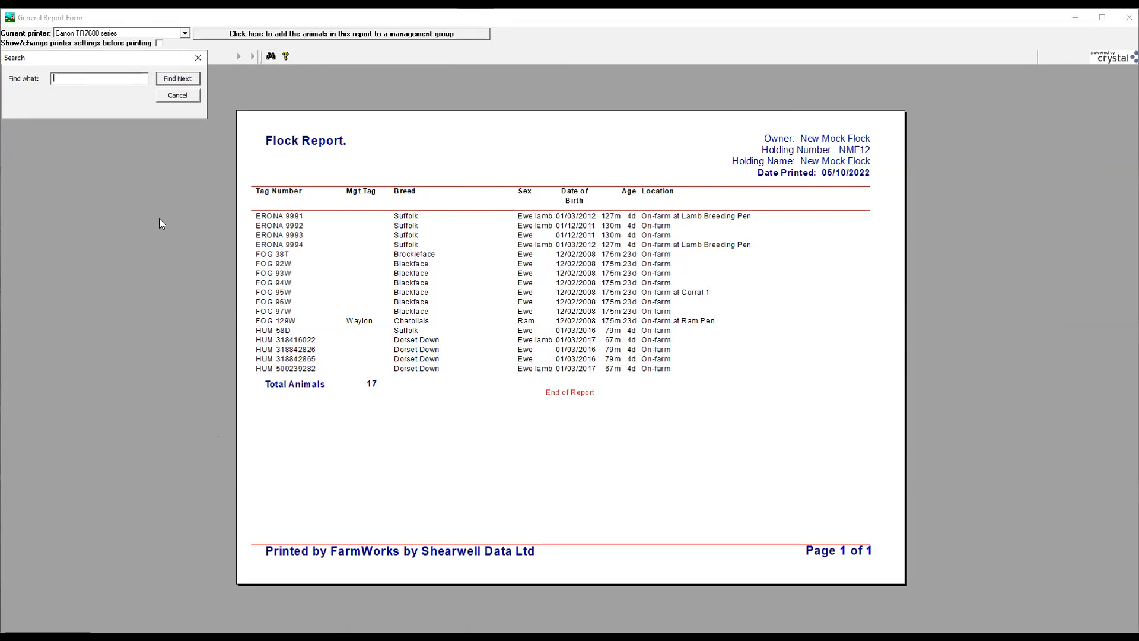
click(189, 96)
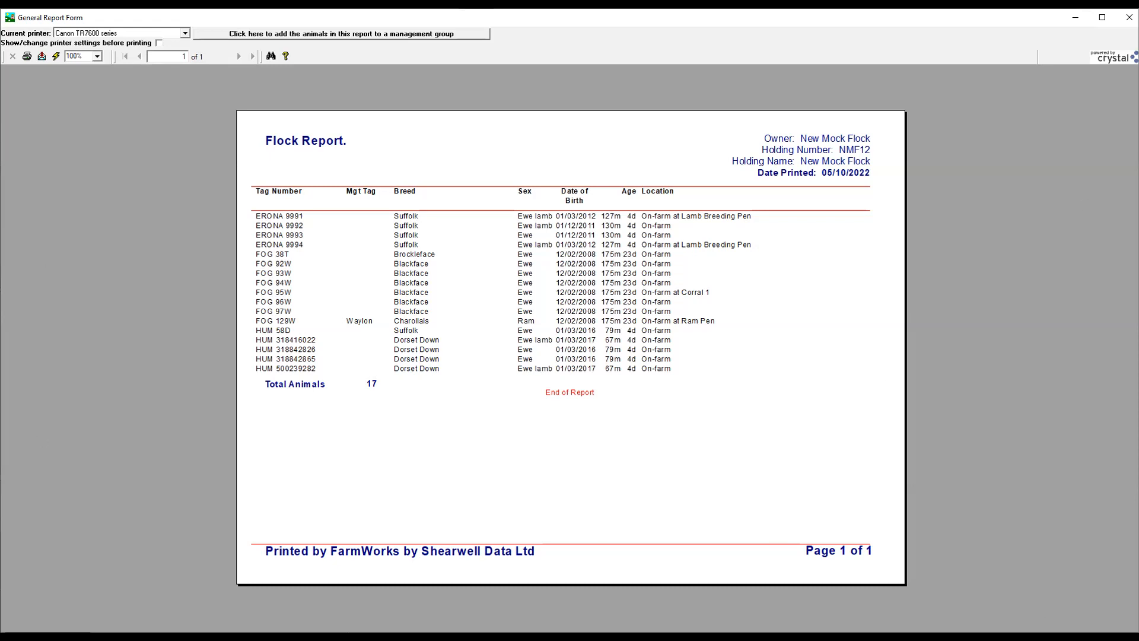
click(1128, 18)
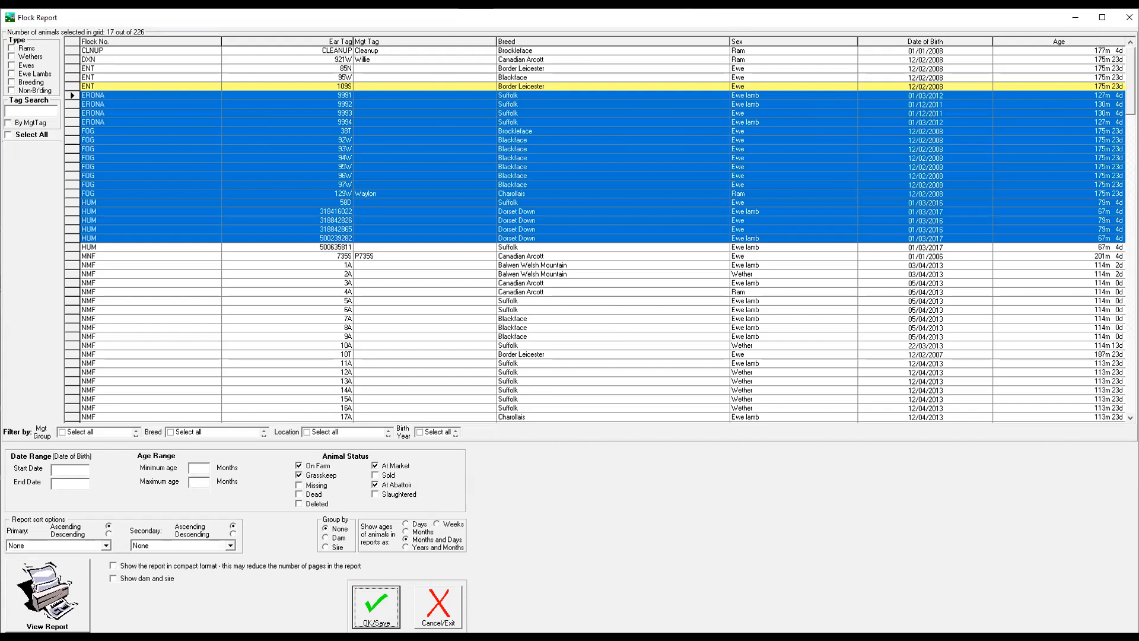
click(439, 607)
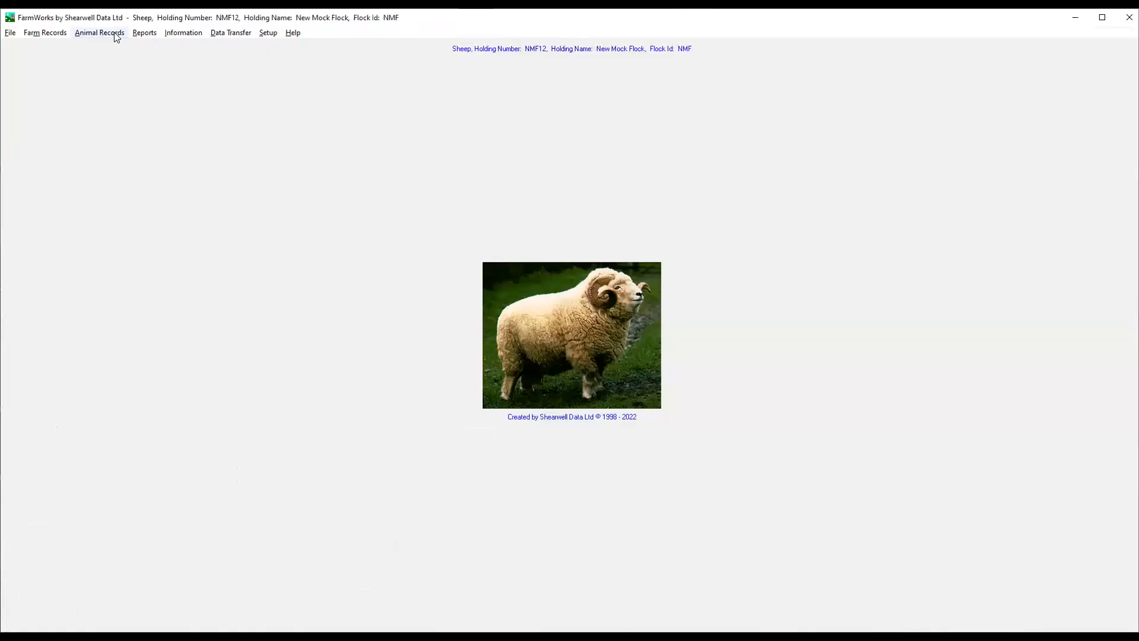
Open the Animal Details records and show the treatment history of the Charollais ram FOG 129W.
click(116, 37)
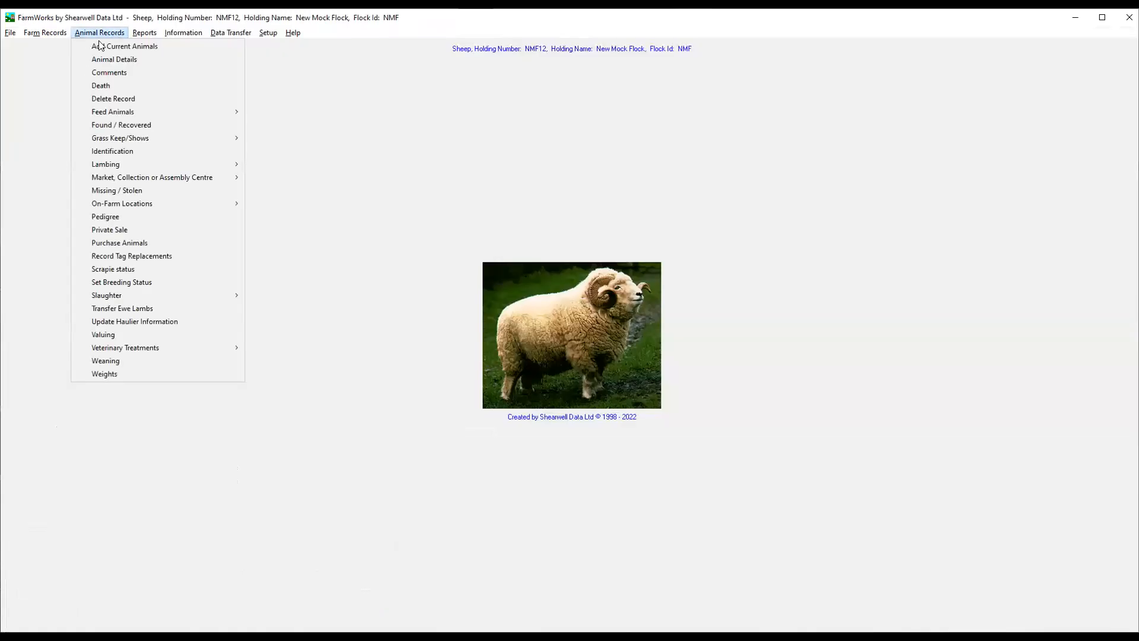
click(114, 57)
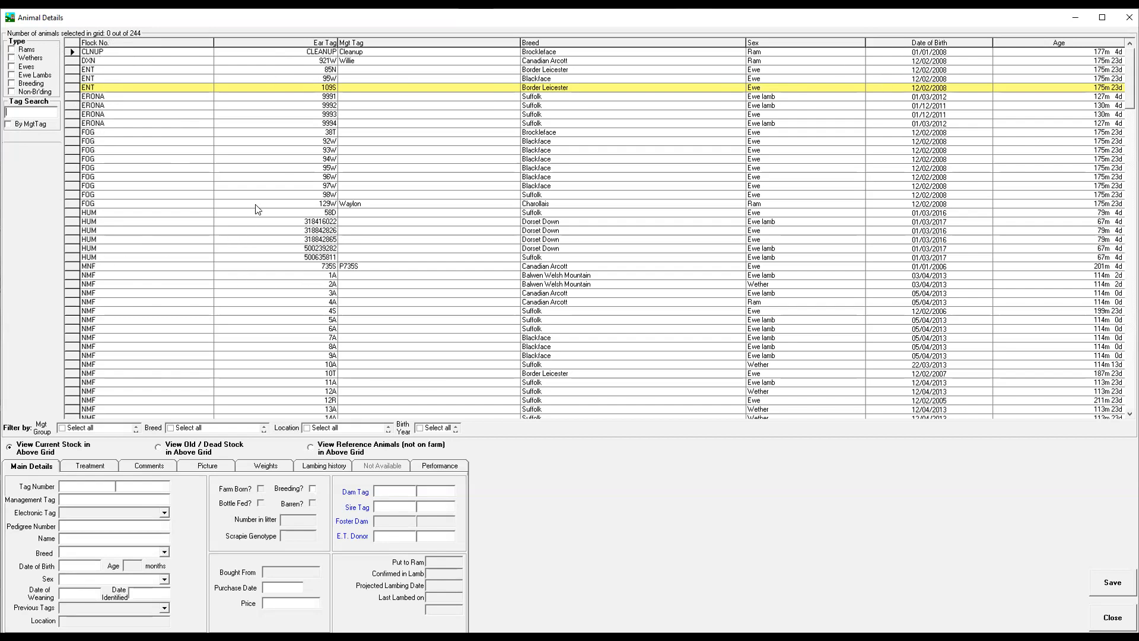
click(75, 212)
click(74, 204)
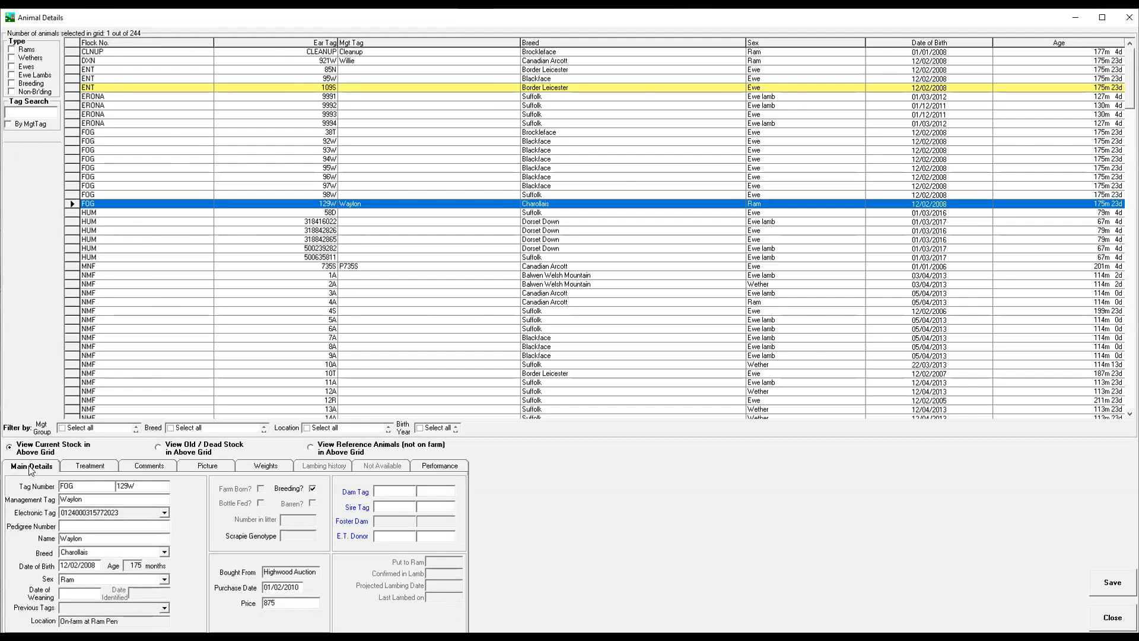
click(137, 490)
click(97, 468)
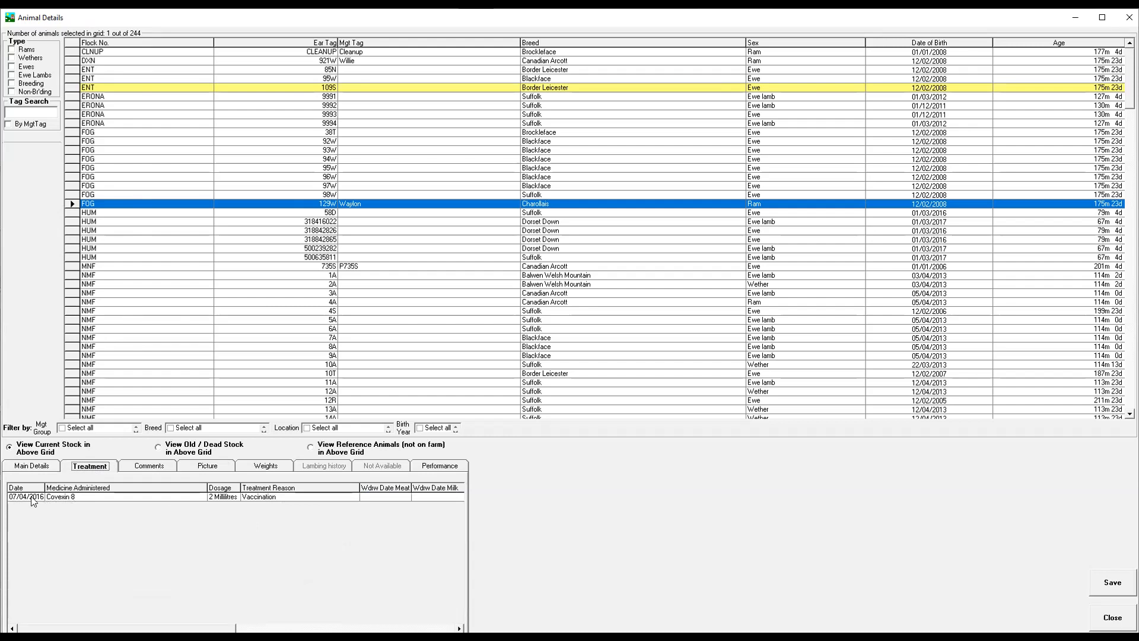
Draft a comment reading "cull" dated 05/10/2022 for ram FOG 129W, with display on Stock Recorder or Mobile App enabled.
click(159, 466)
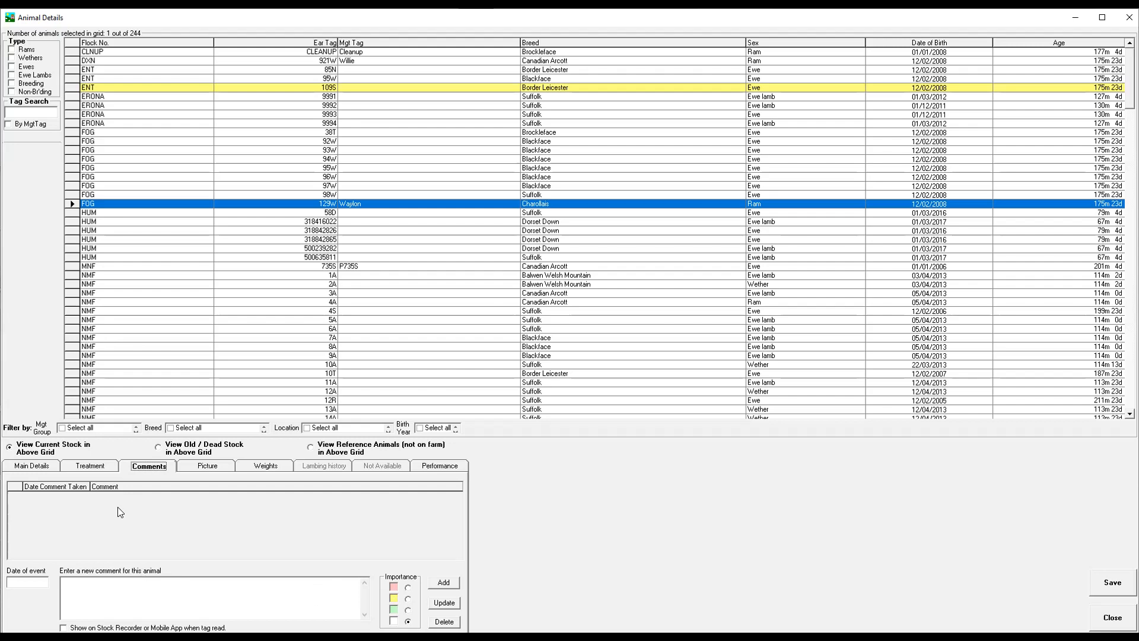
click(27, 581)
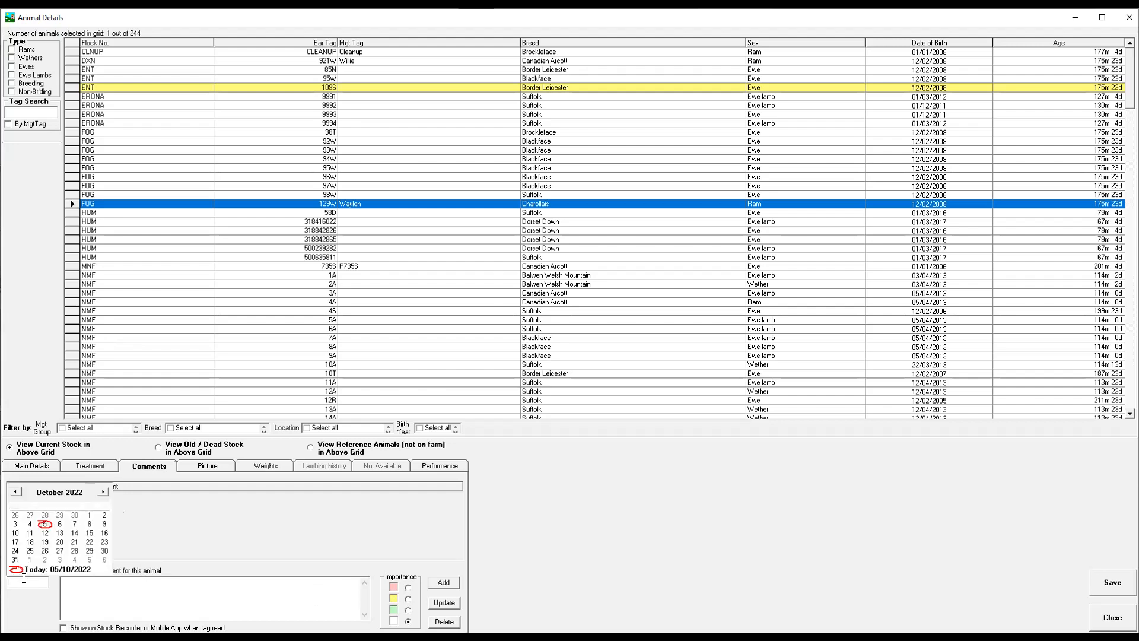
click(45, 525)
click(77, 582)
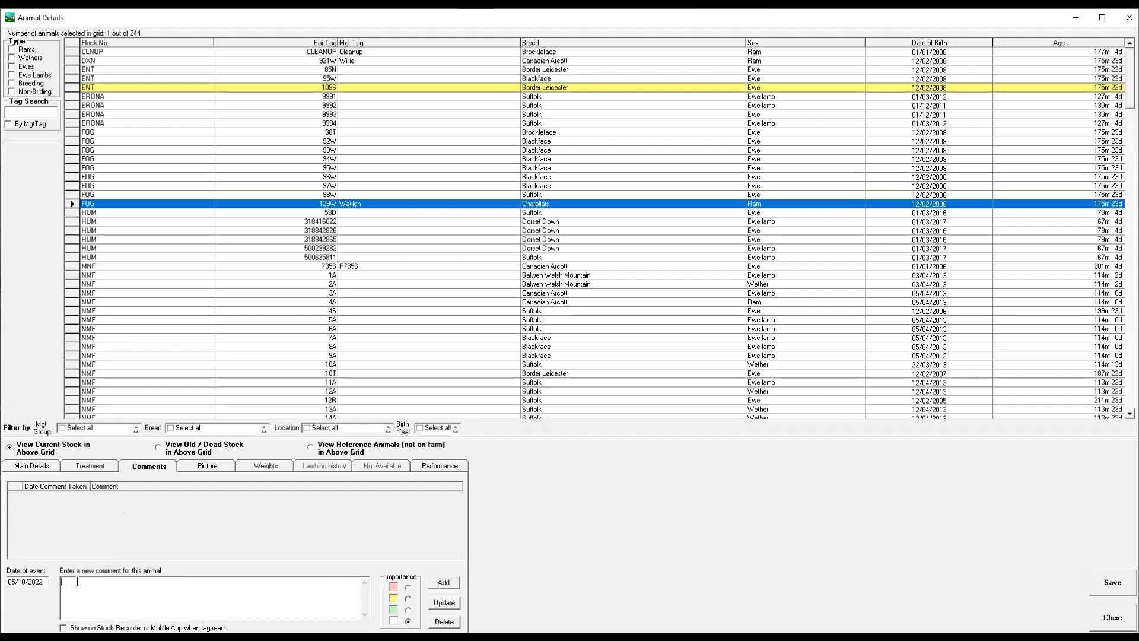
text(cull)
click(64, 628)
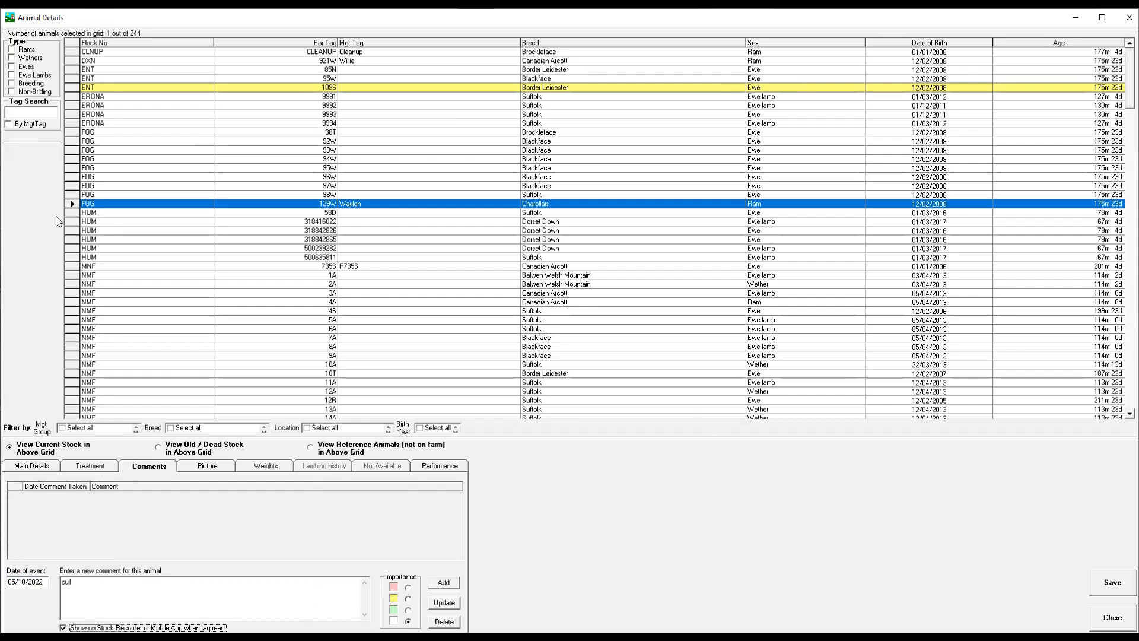
Review the picture and weight records of ram FOG 129W.
click(209, 470)
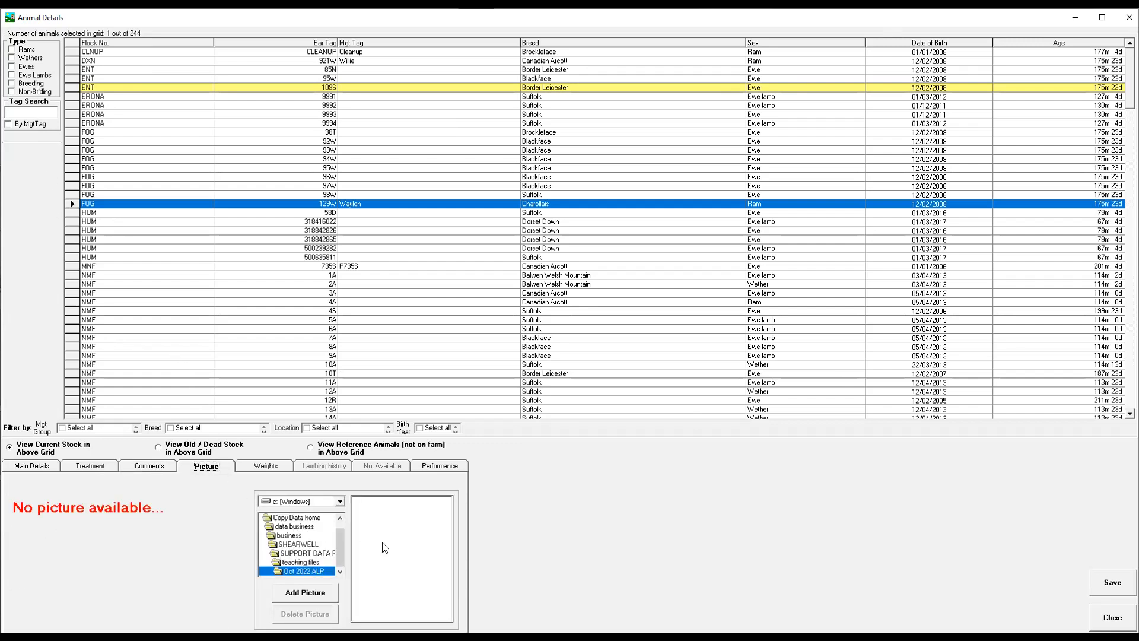
click(271, 469)
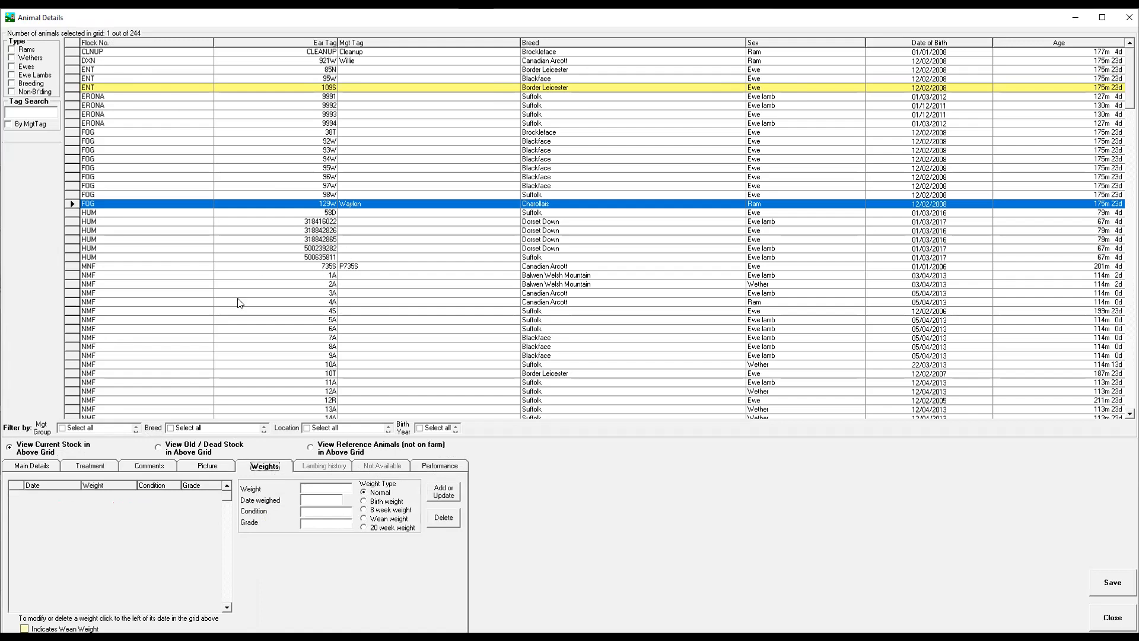
List the old or dead stock and the reference animals not on the farm, and close Animal Details.
click(158, 448)
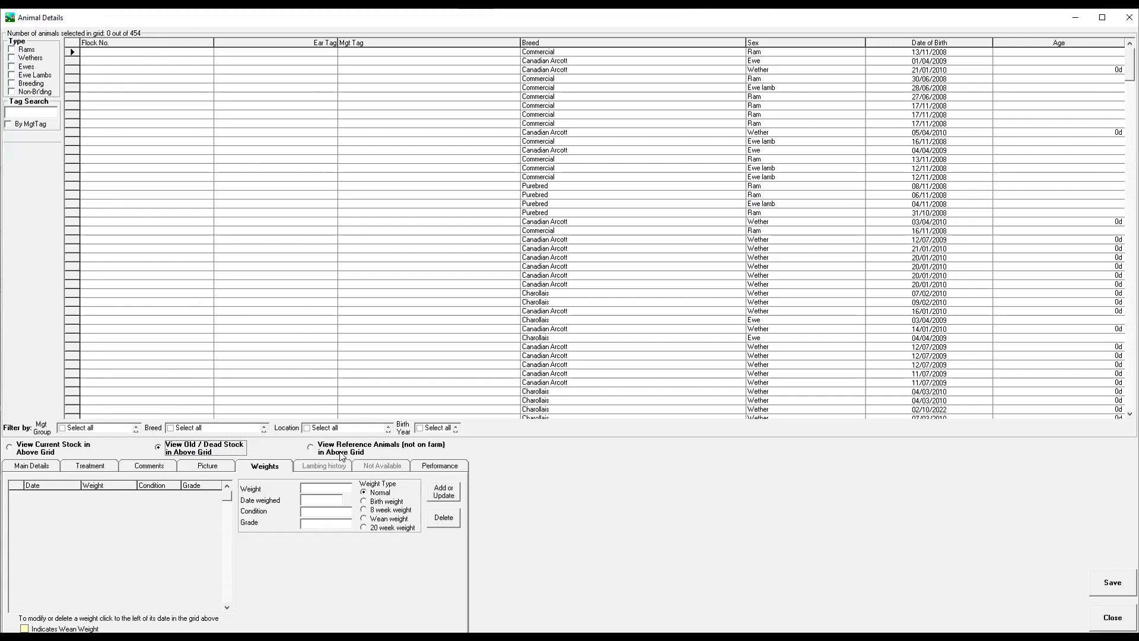
click(311, 447)
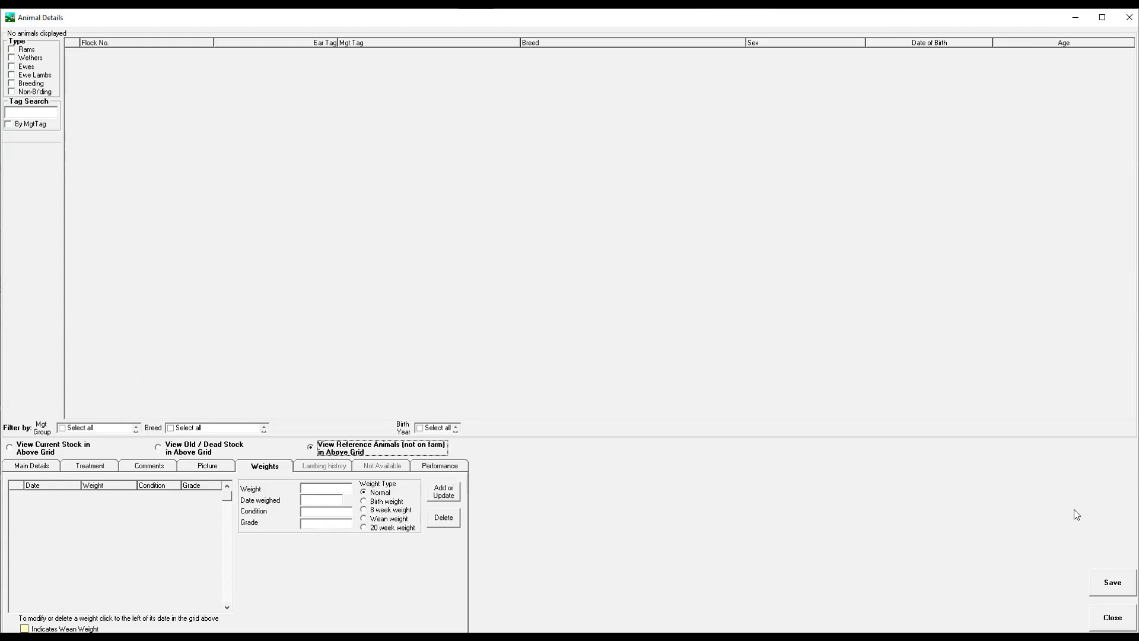
click(1111, 617)
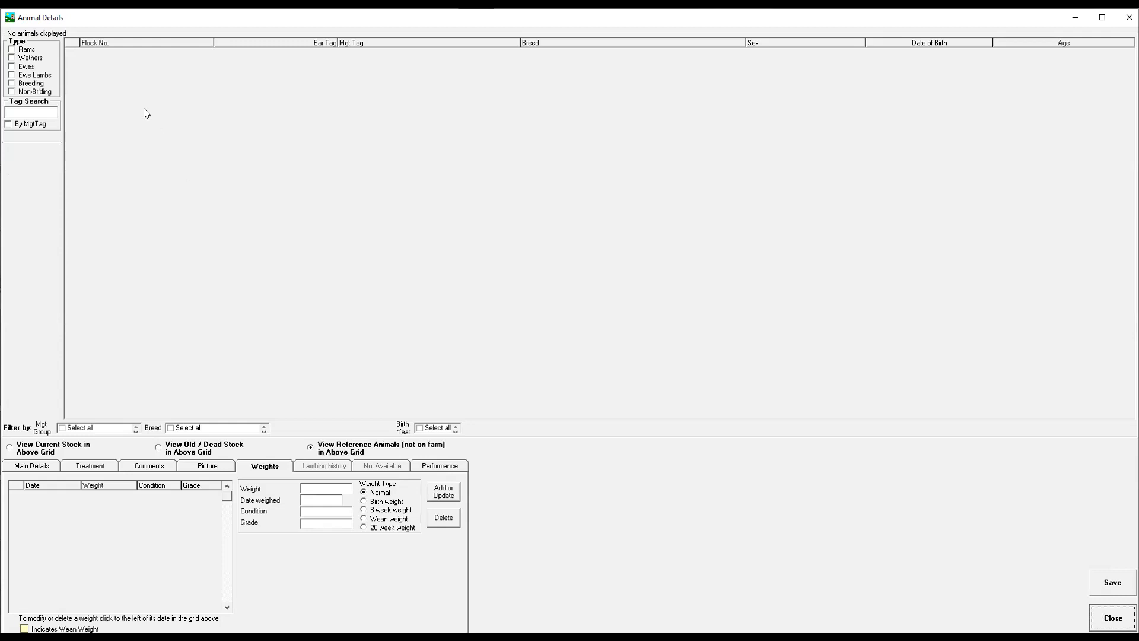
Review the available animal and farm record types, and open the Delete Animal Record screen at full size.
click(99, 34)
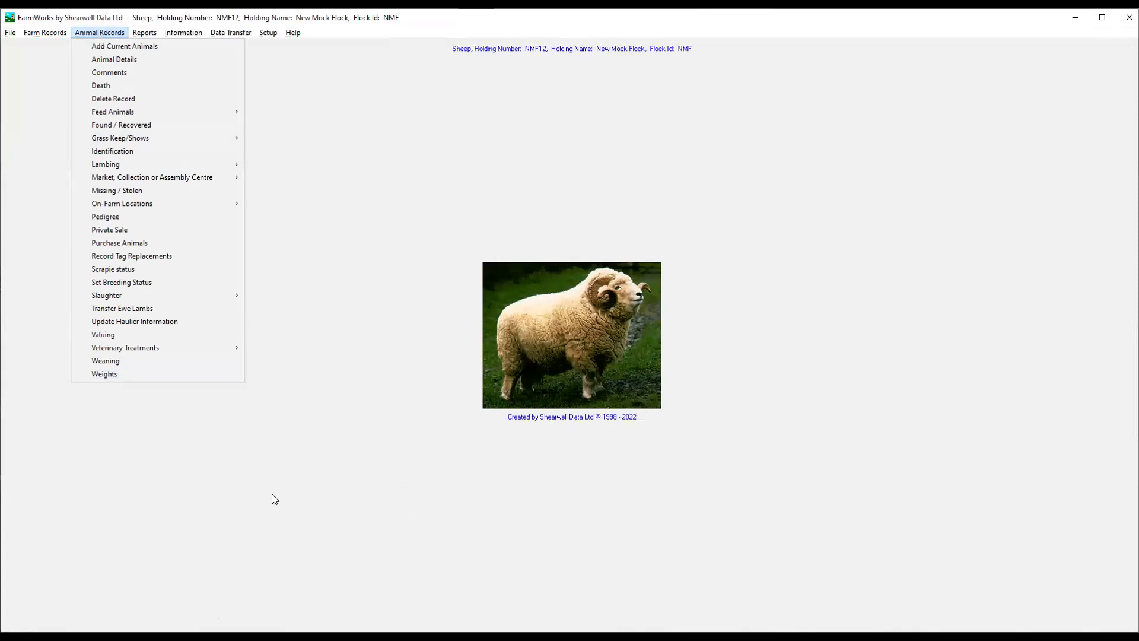
click(46, 33)
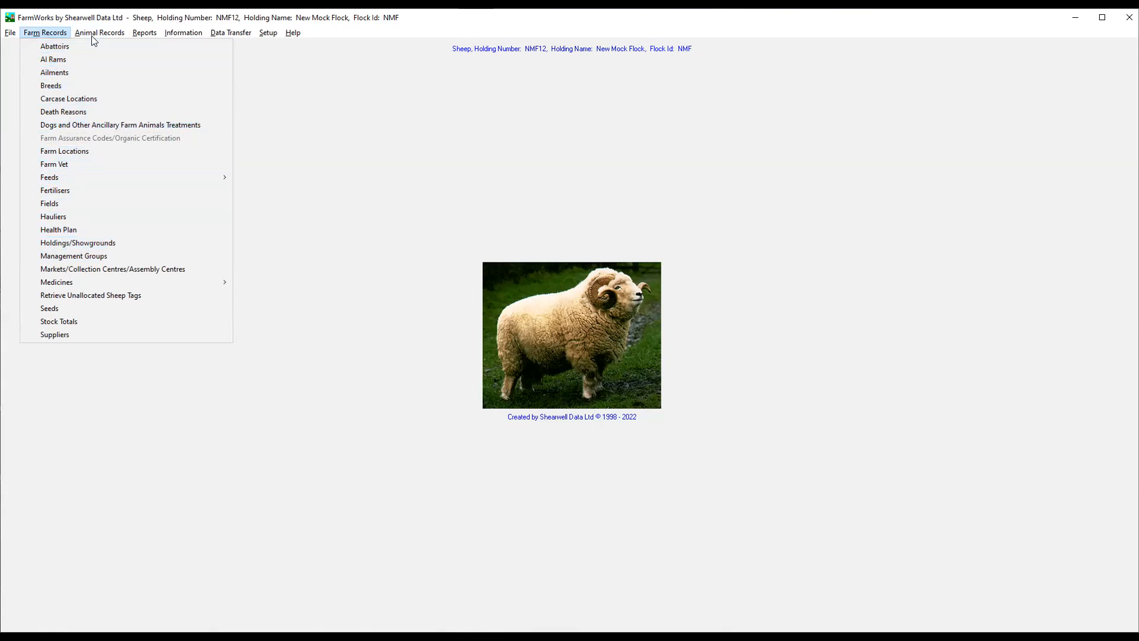
mouse_move(92, 35)
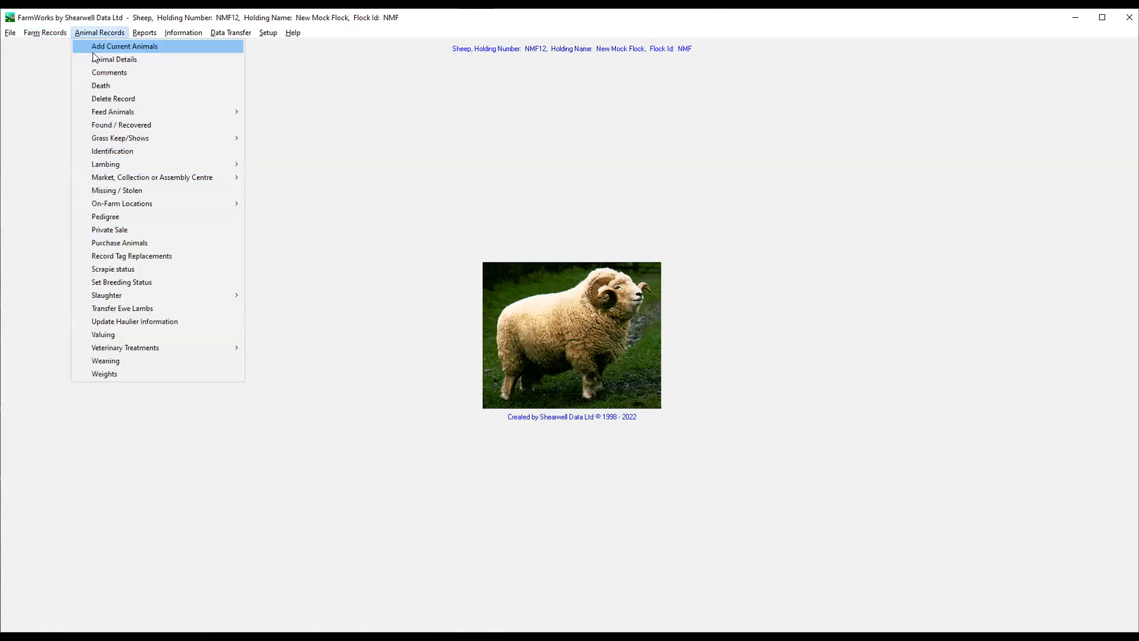
click(107, 99)
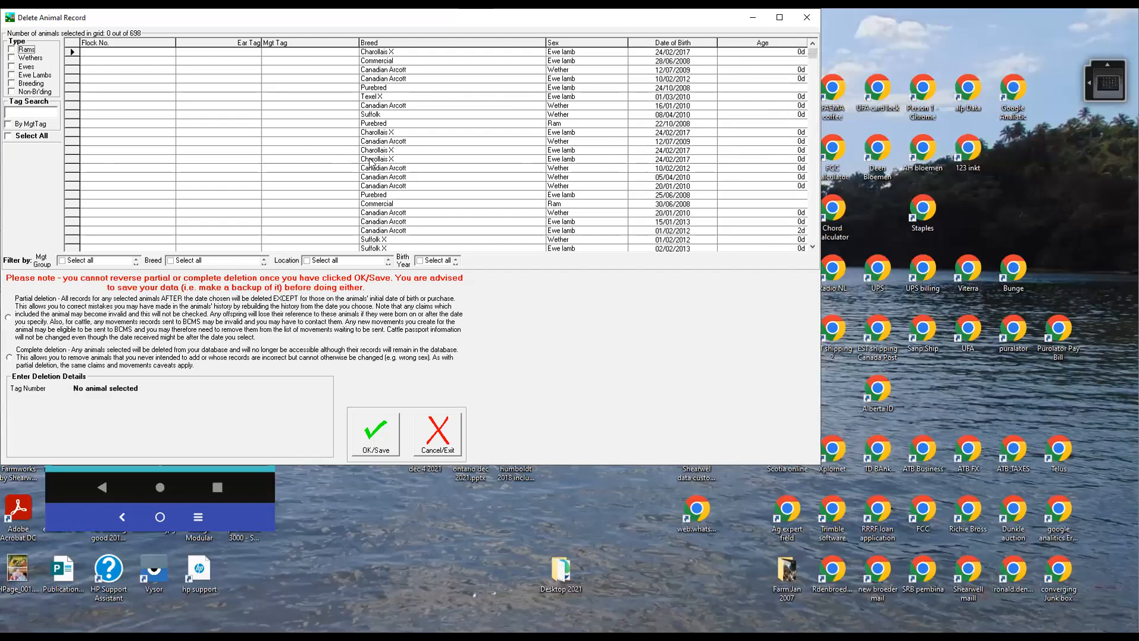
click(779, 21)
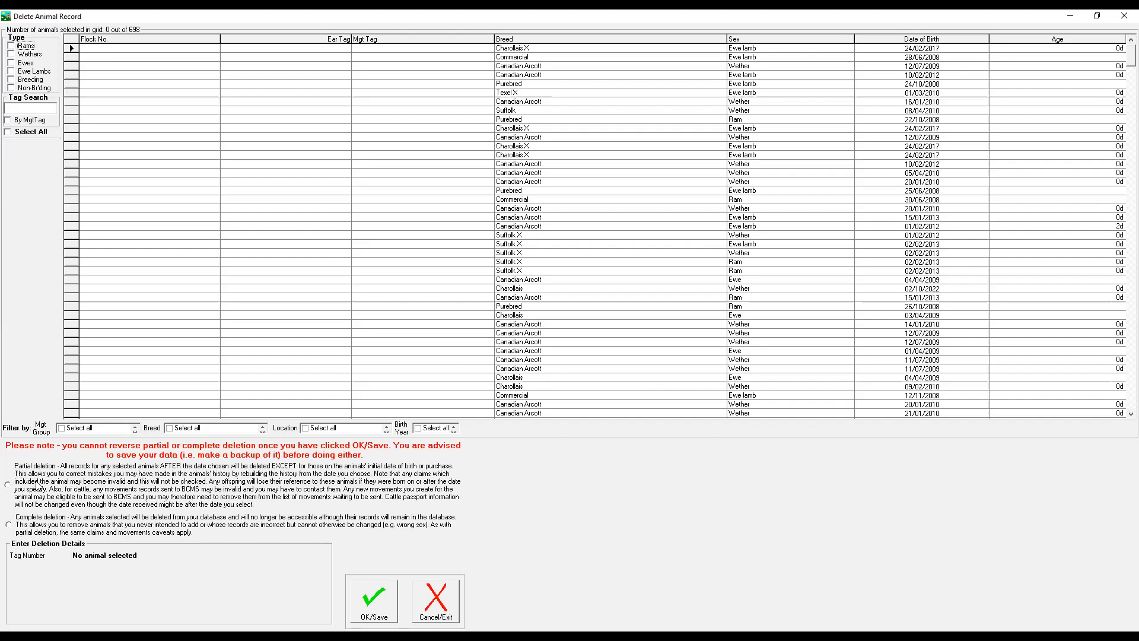
Set up a partial deletion after 30/09/2022 for the untagged ewe lamb of dam NMF 782T, and exit without saving.
click(8, 487)
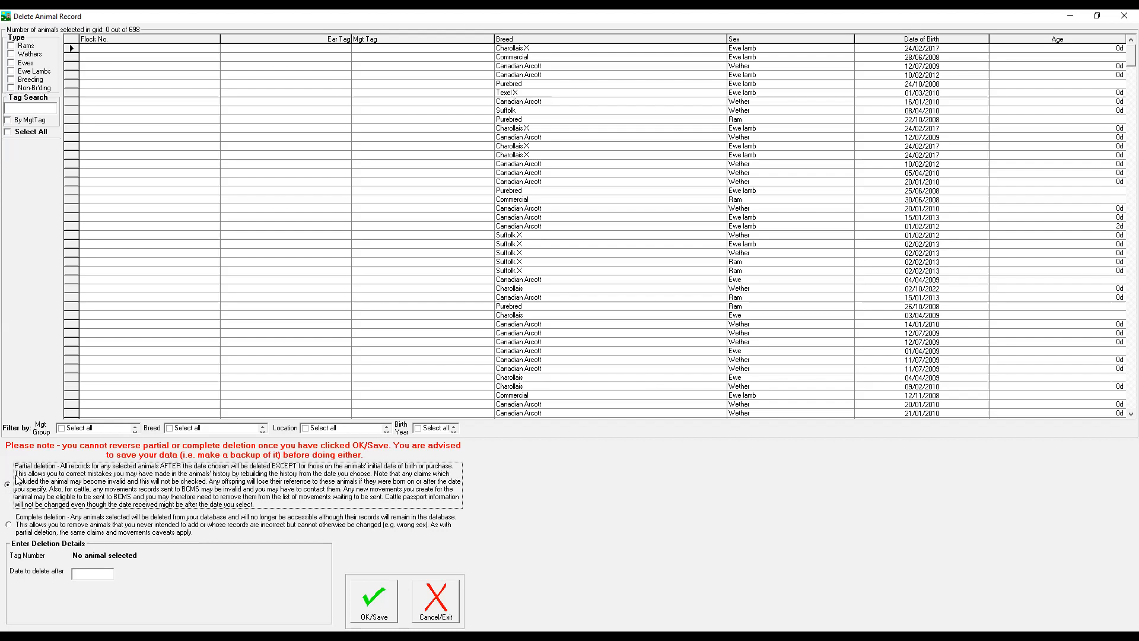
click(83, 226)
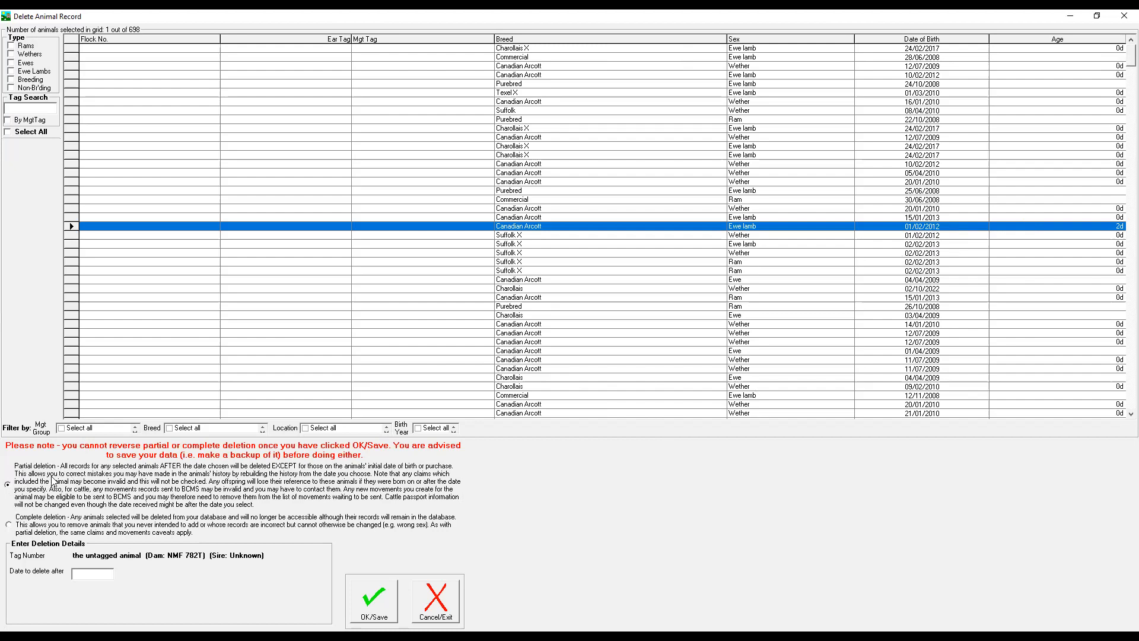
click(86, 574)
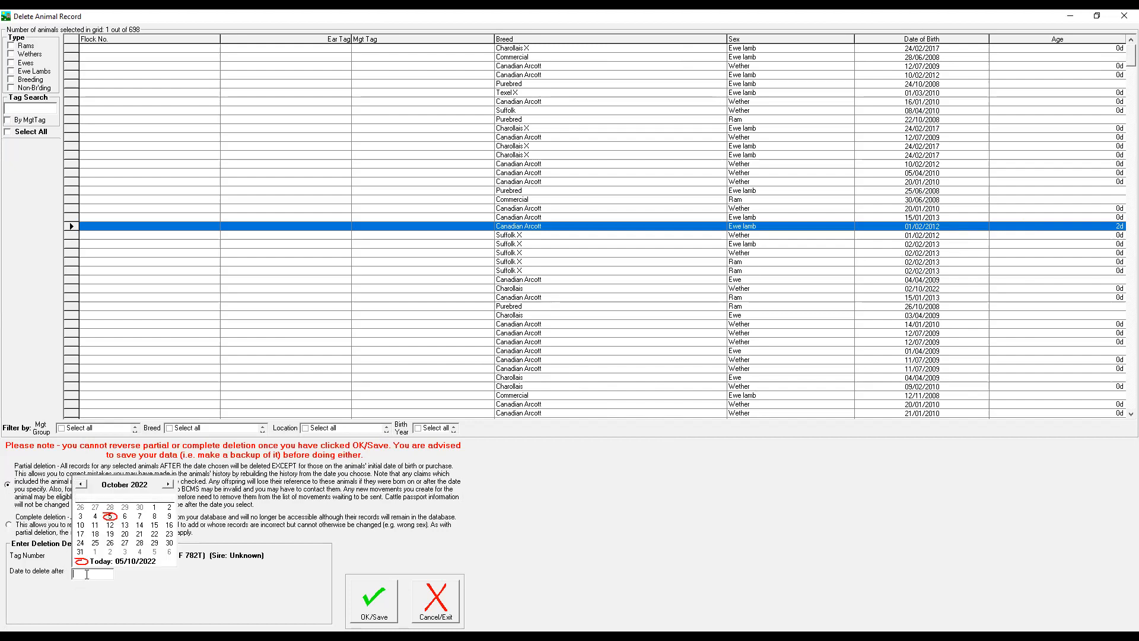
click(141, 508)
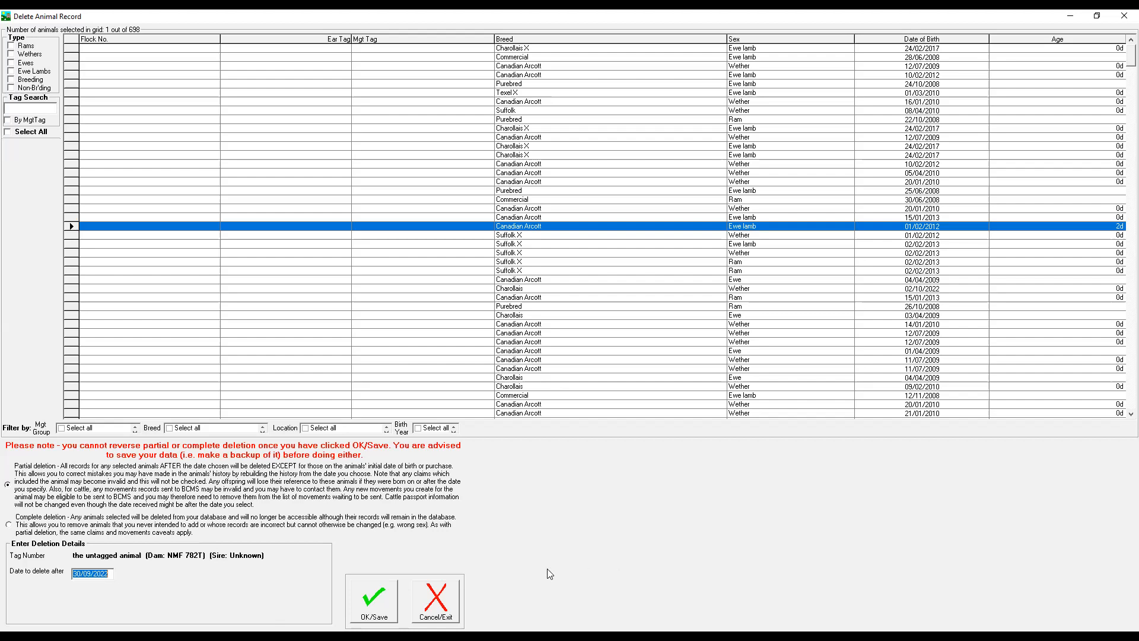
key(Escape)
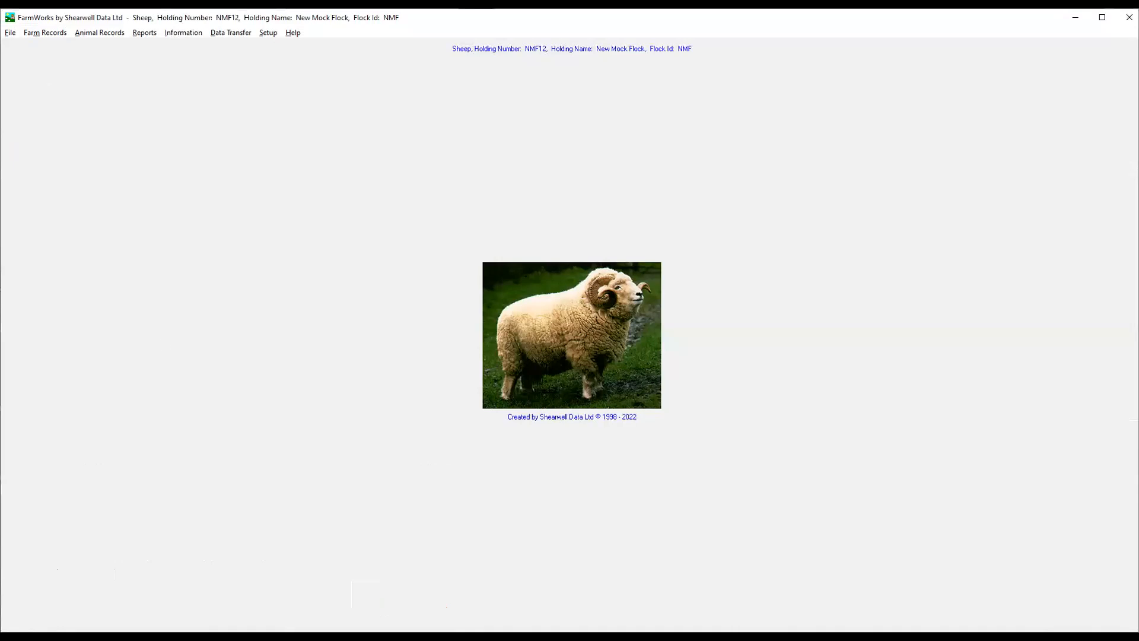
Open the farm's breed records, examine which breeds are listed and marked as commonly used, and close them.
click(47, 35)
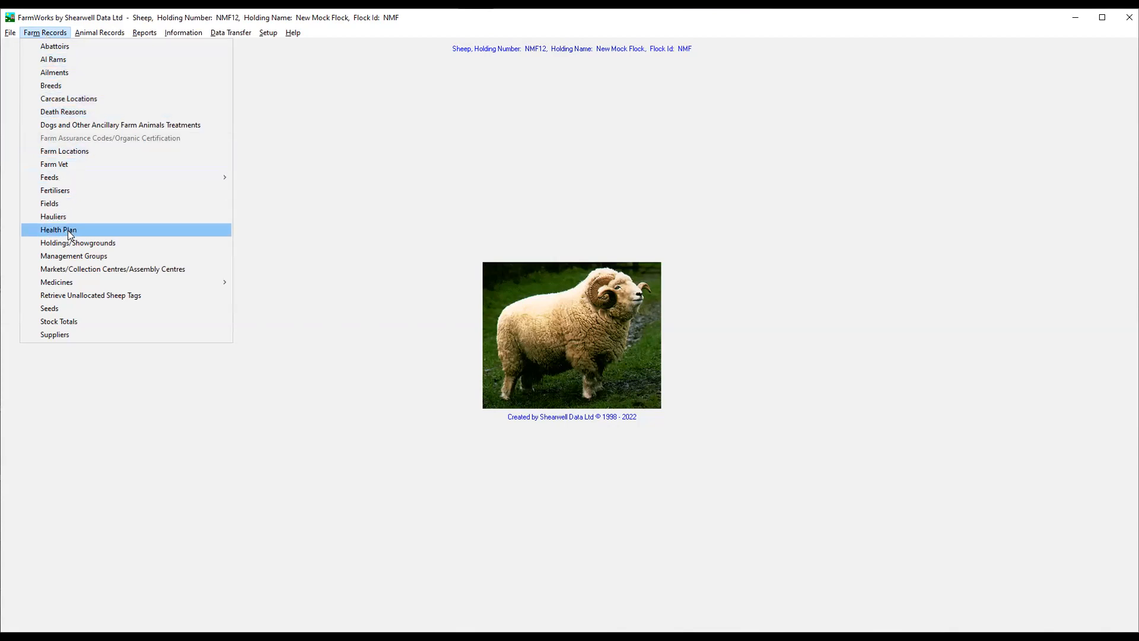
click(57, 89)
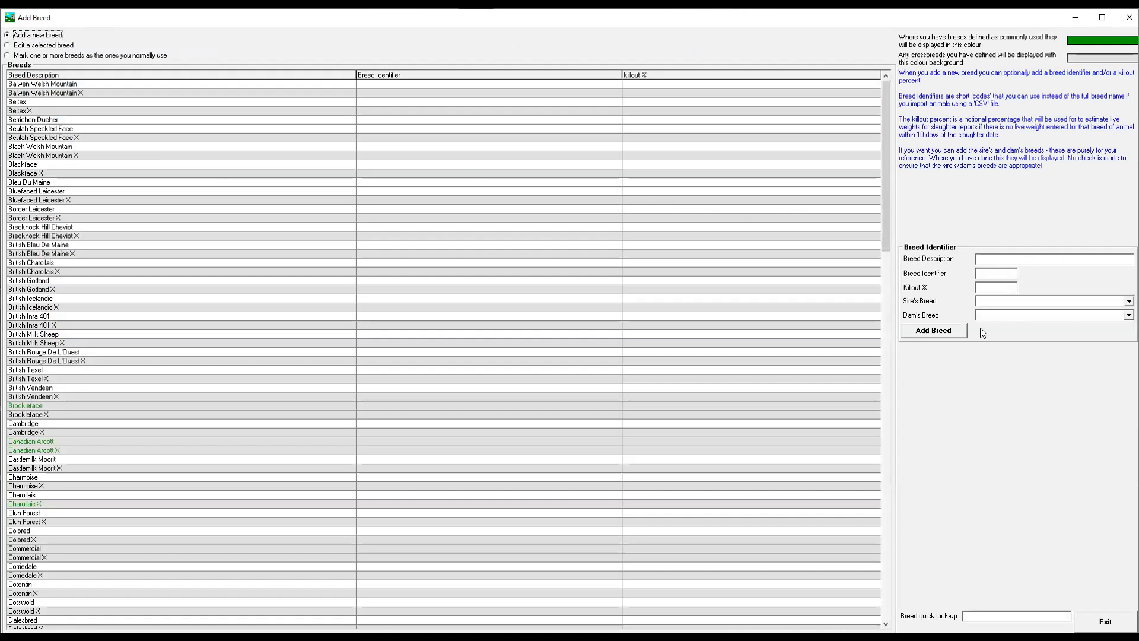
scroll(157, 349, down, 5)
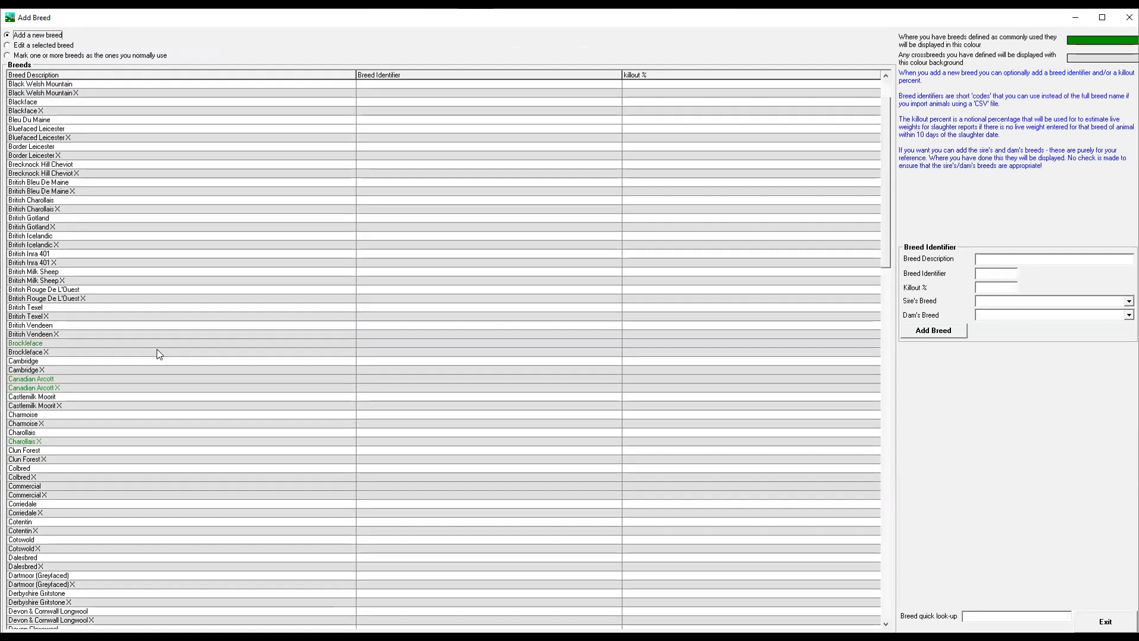
scroll(58, 461, down, 2)
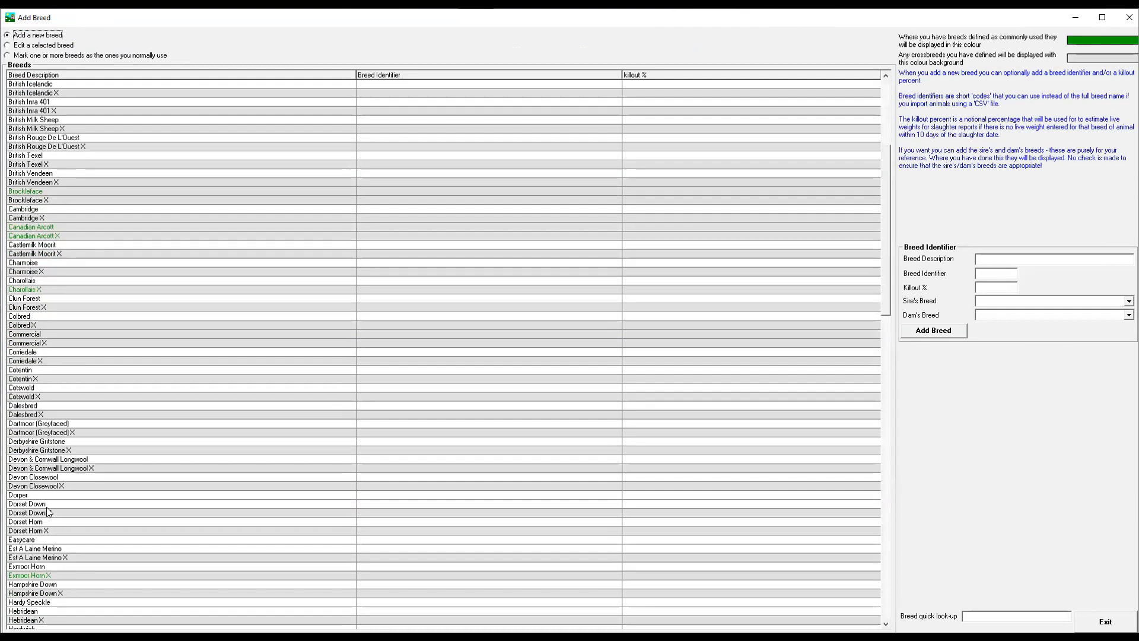
scroll(83, 409, up, 4)
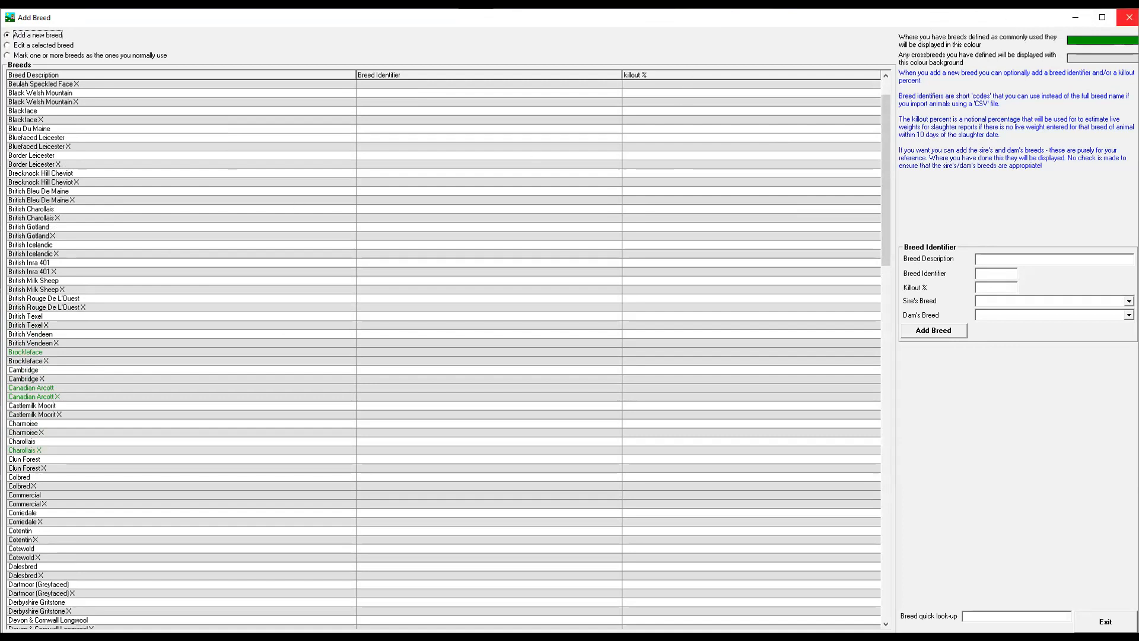
click(1129, 17)
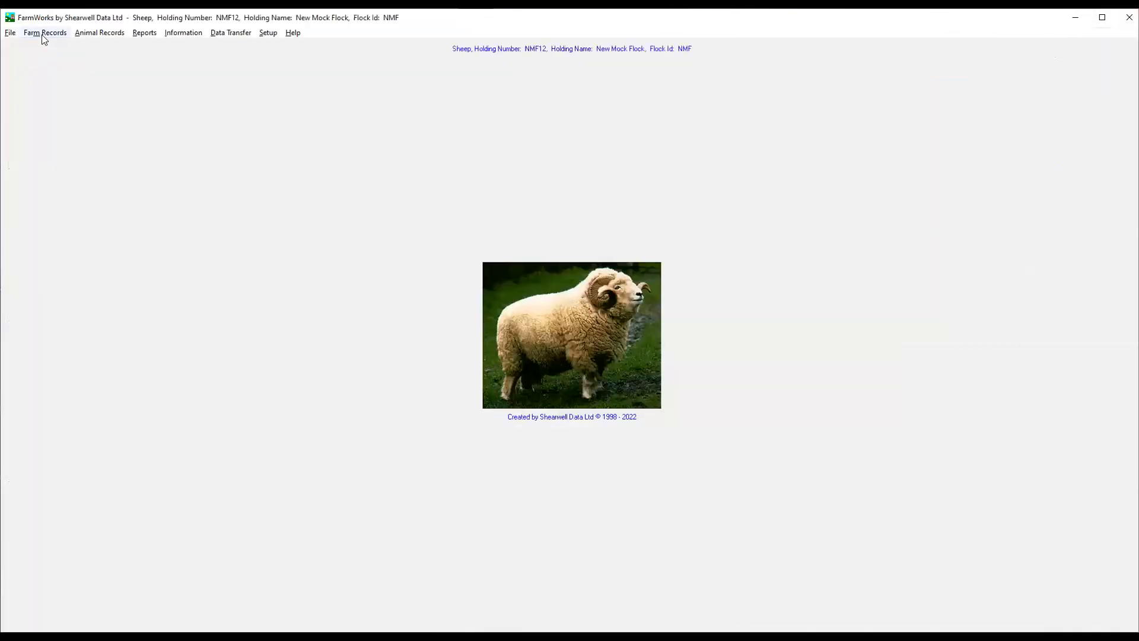
Open Medicine Details, look up medicines beginning with "ox", and close the medicines list.
click(45, 32)
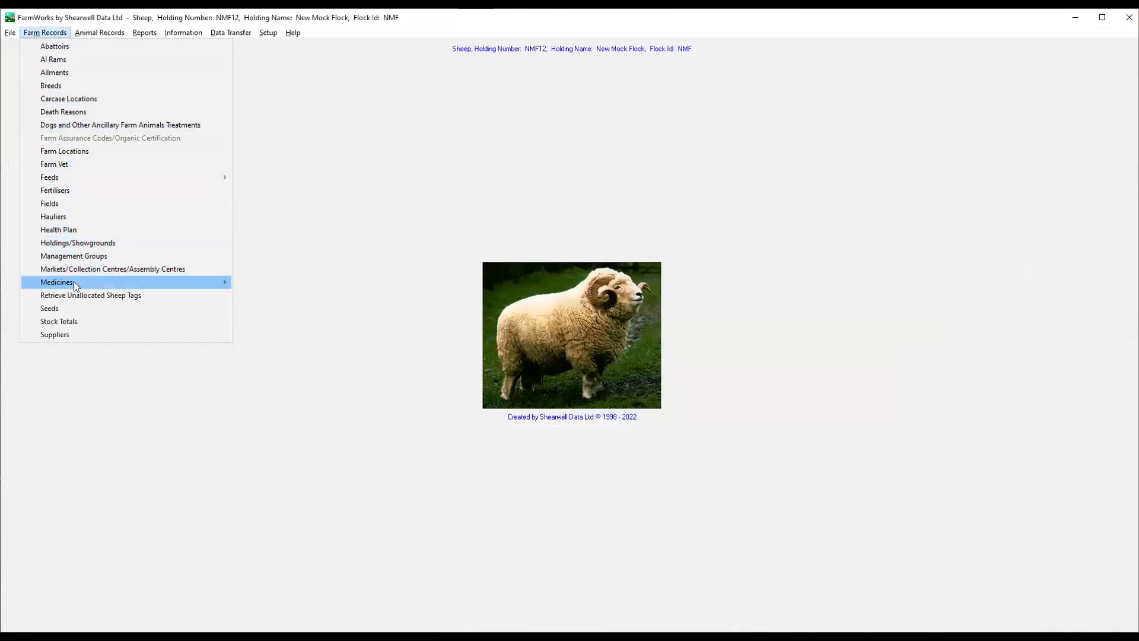
mouse_move(74, 282)
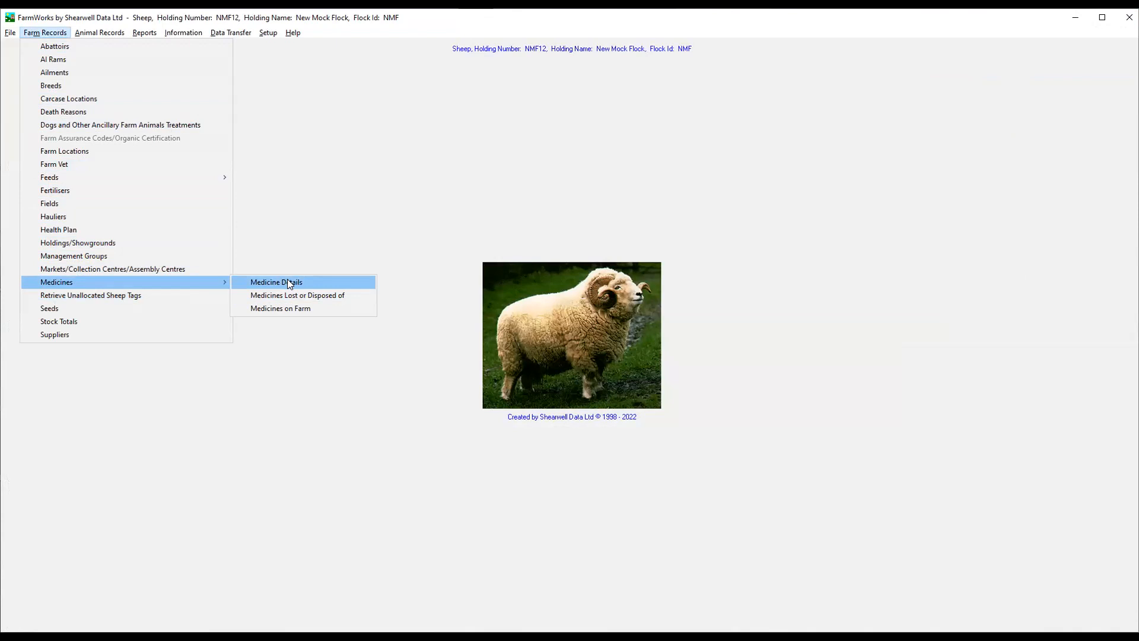
click(289, 284)
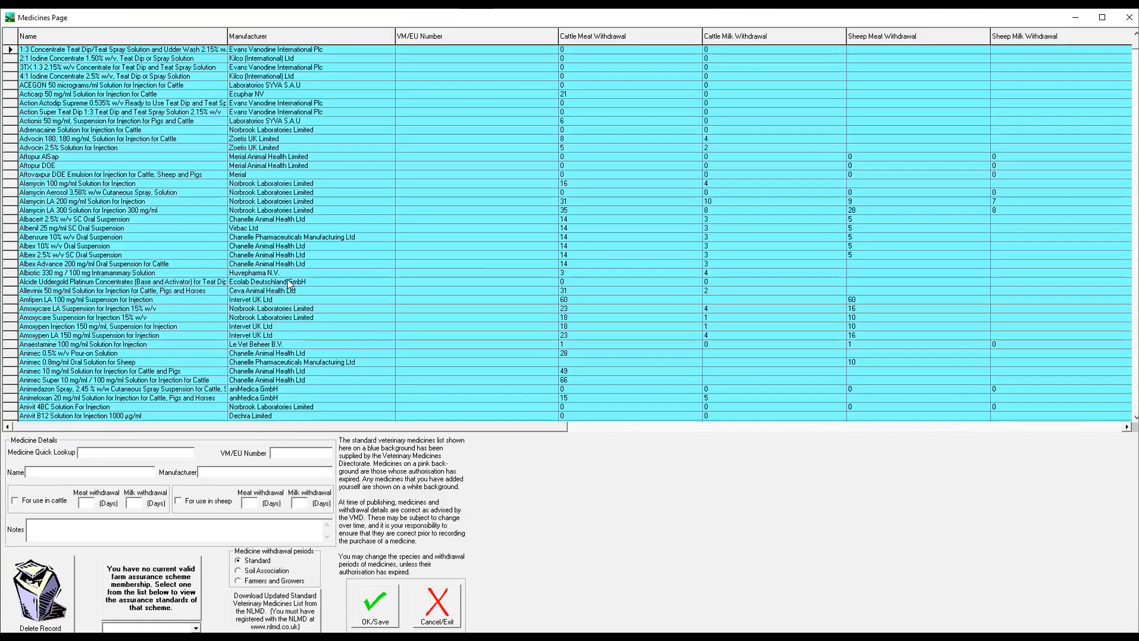
click(45, 472)
click(112, 453)
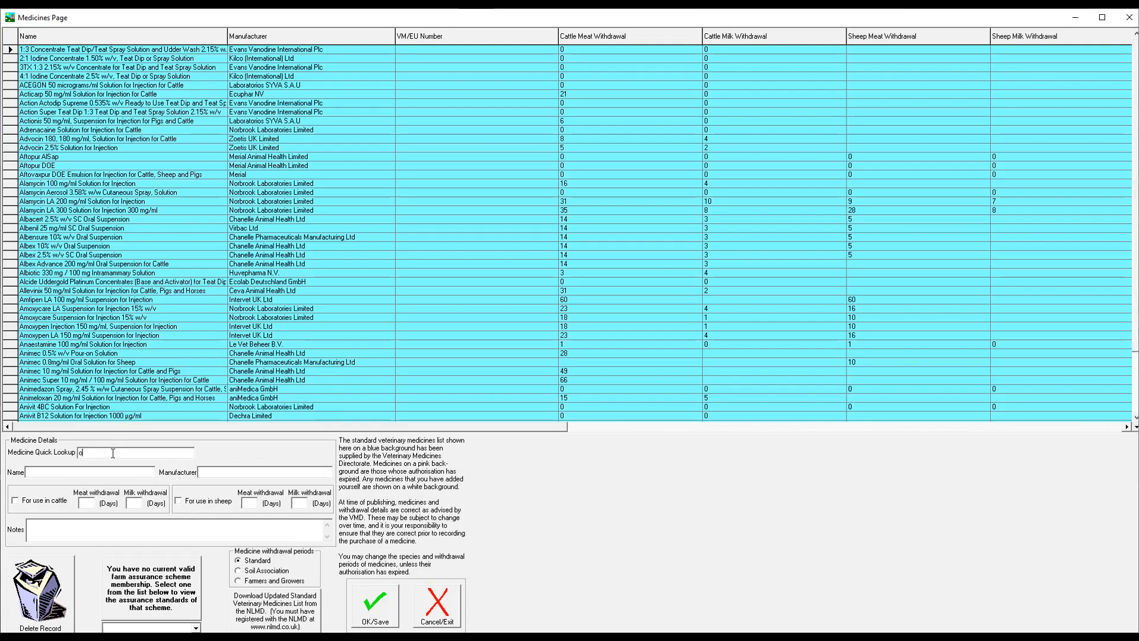
text(ox)
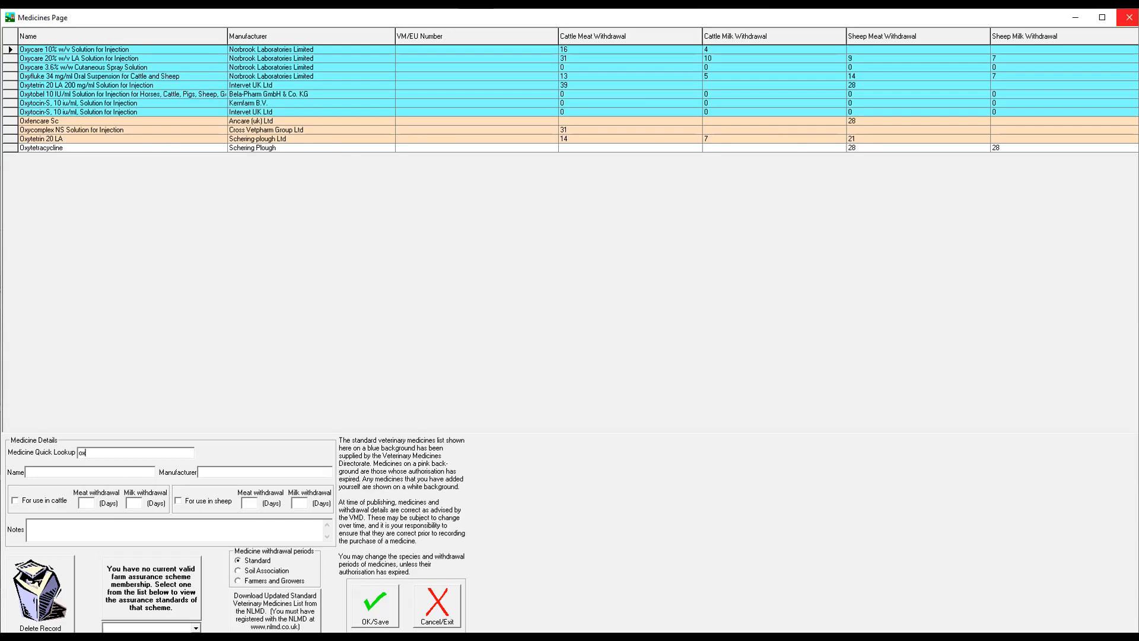
click(1128, 17)
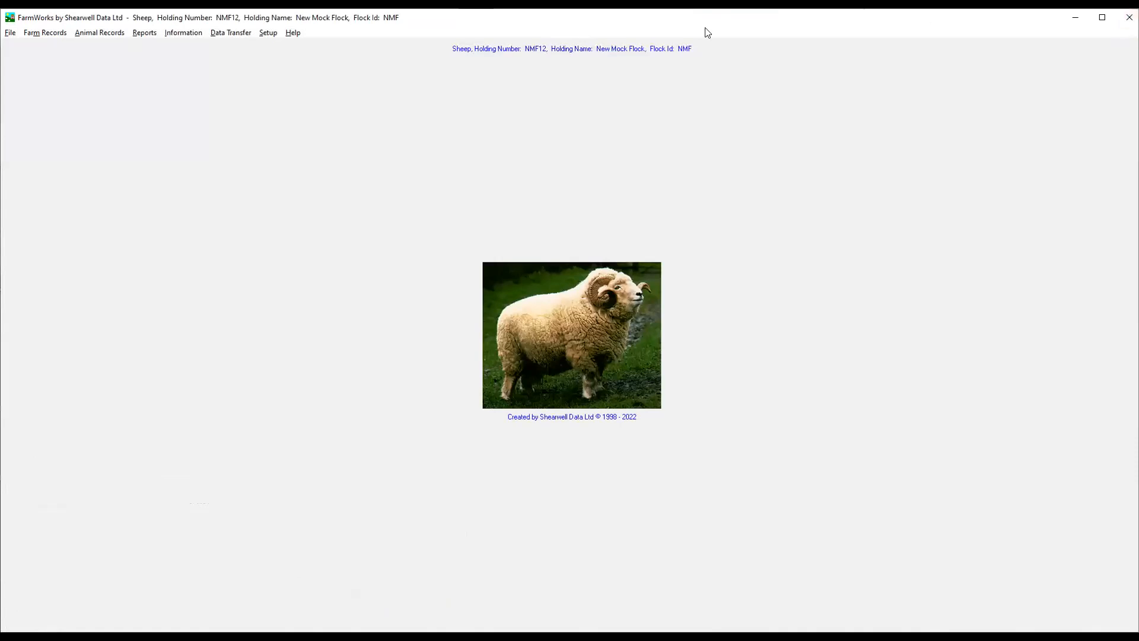
Reopen Animal Details and show the main details of the Border Leicester ewe ENT 85N.
click(99, 33)
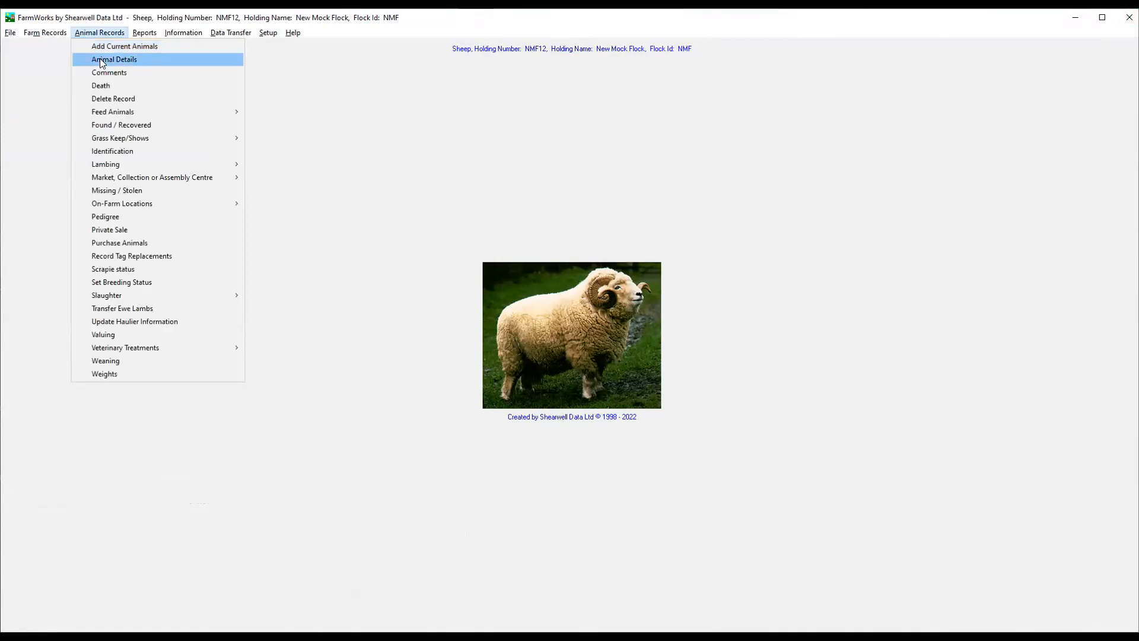
click(102, 61)
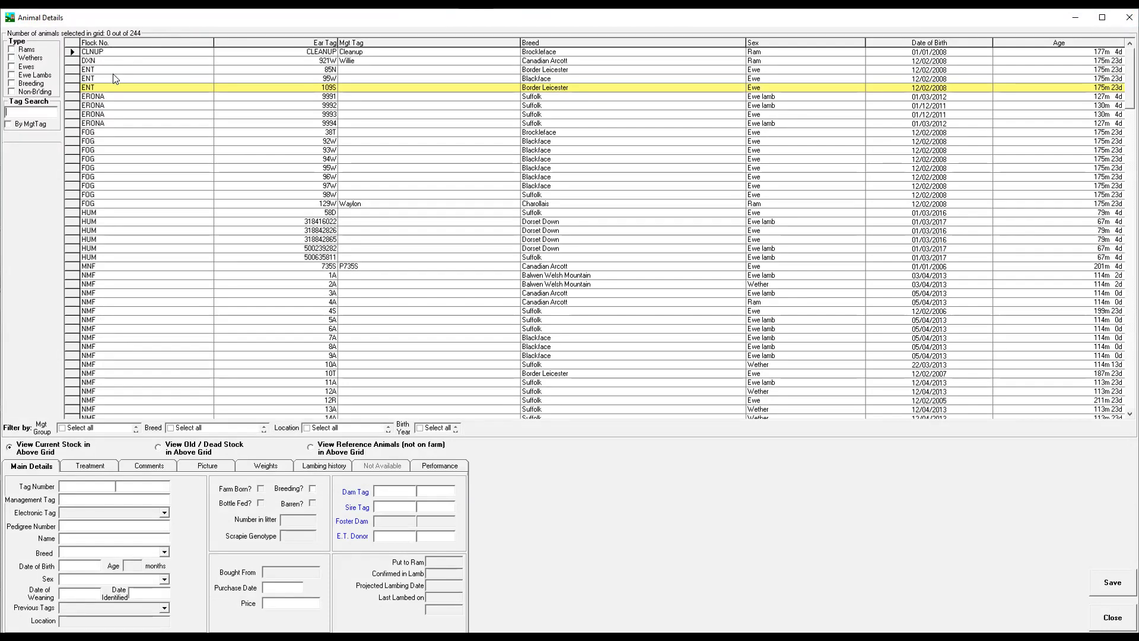
click(72, 70)
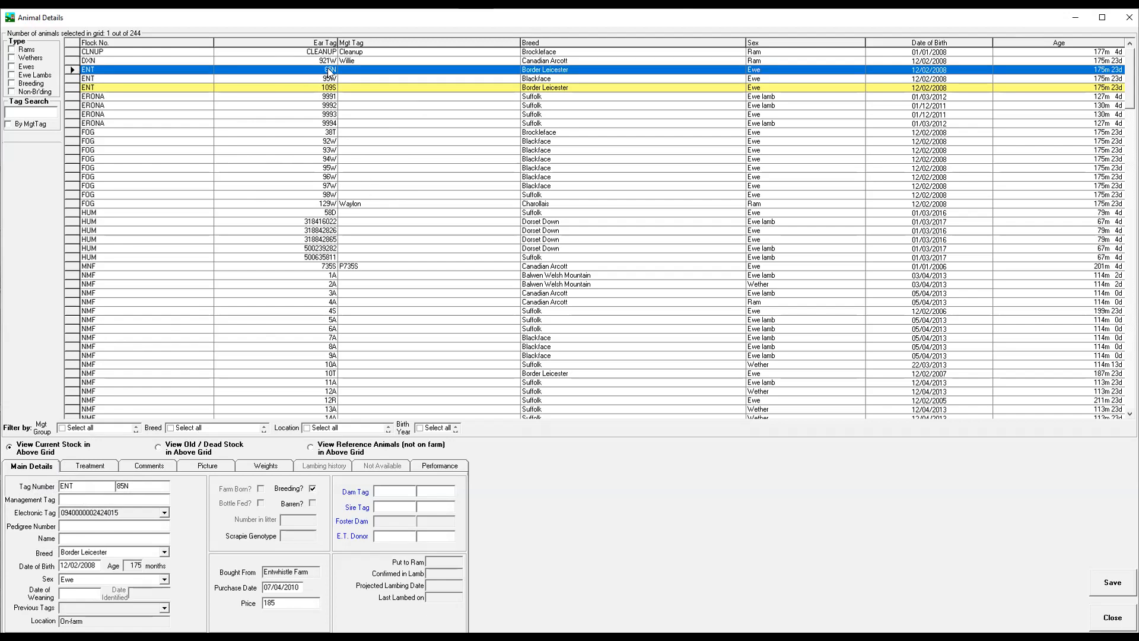
scroll(296, 305, down, 2)
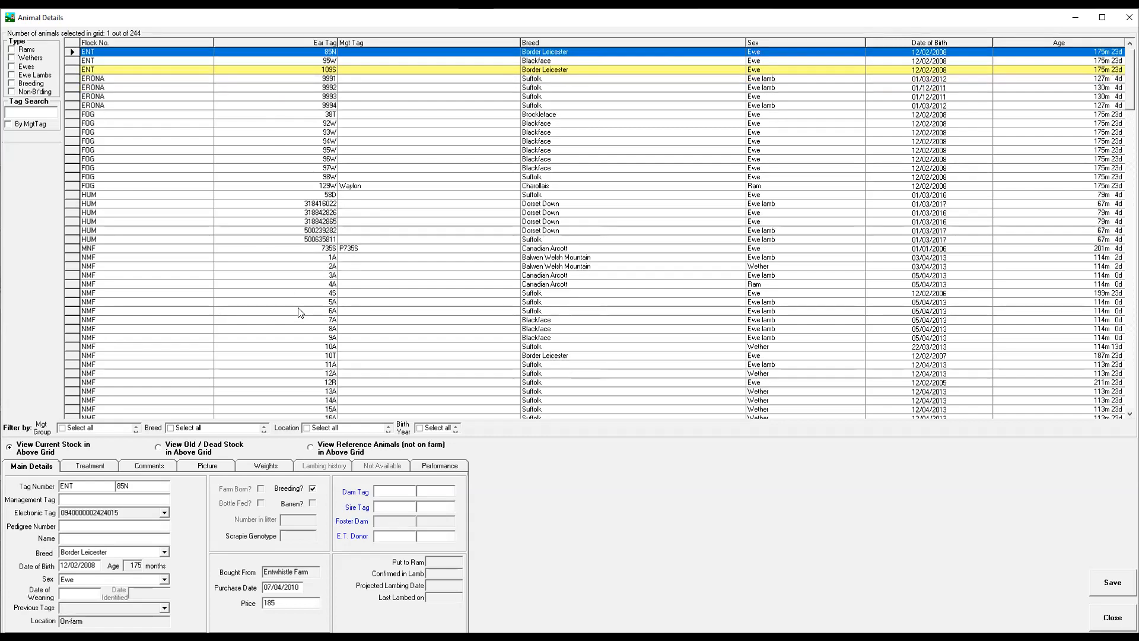
Look through the current stock list and show the main details of the Canadian Arcott X ewe lamb NMF 319668241.
scroll(296, 295, down, 1)
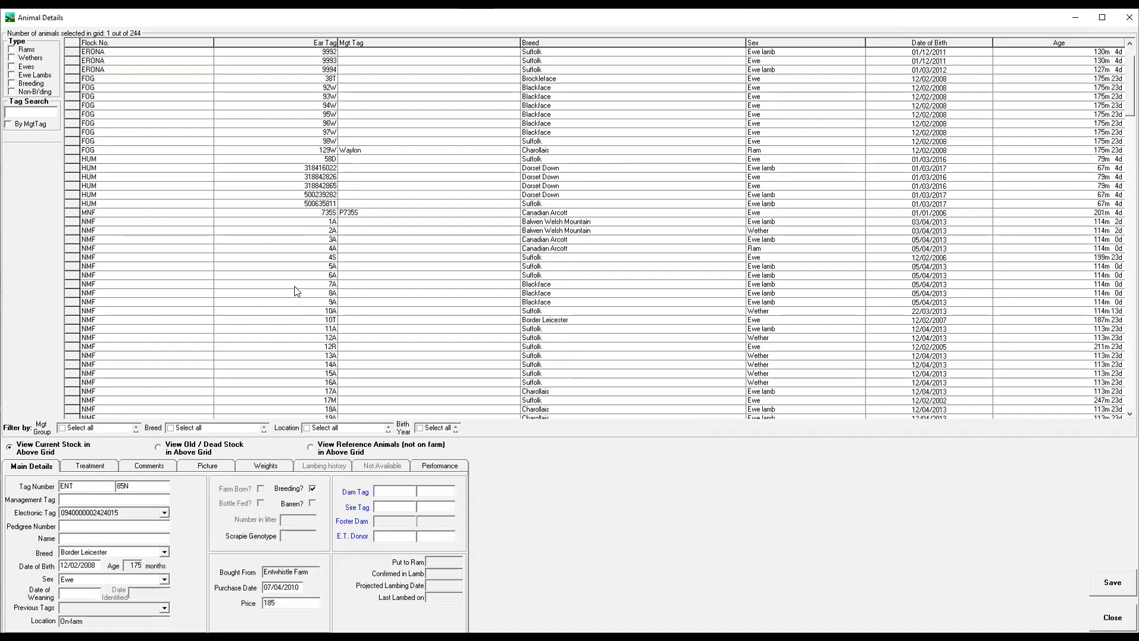
scroll(294, 286, down, 5)
scroll(293, 270, down, 6)
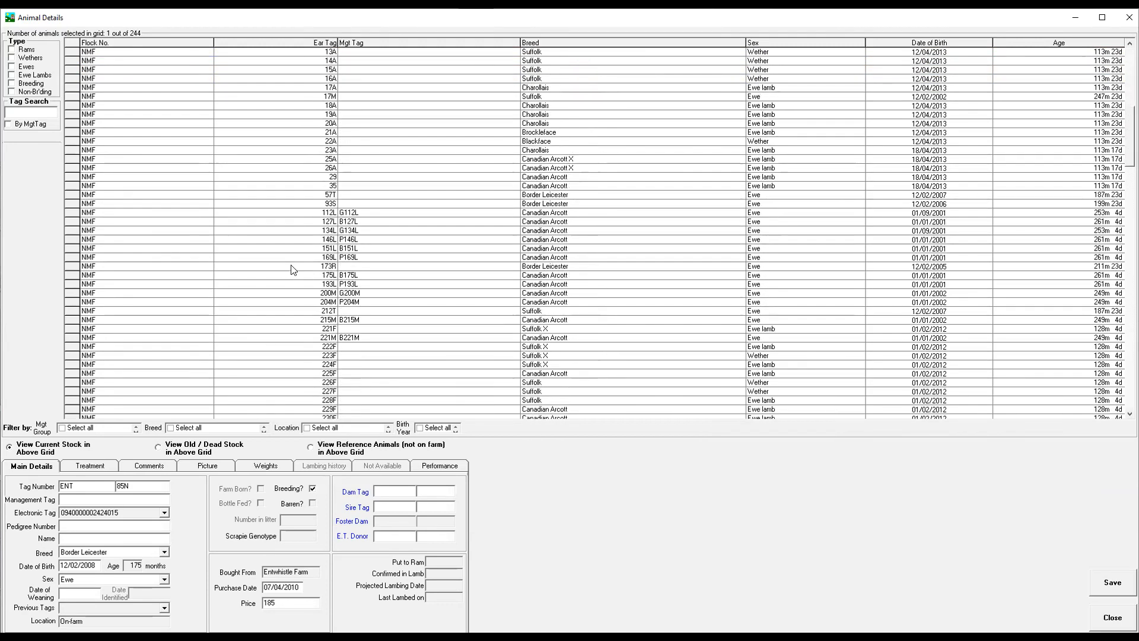
scroll(293, 284, down, 4)
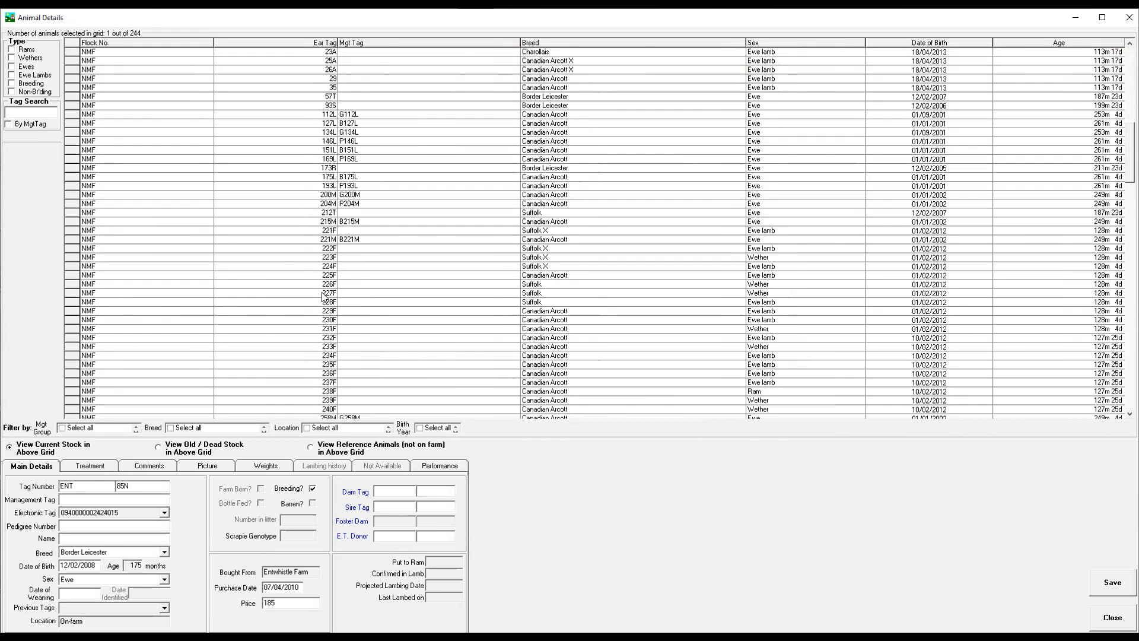
scroll(320, 299, down, 5)
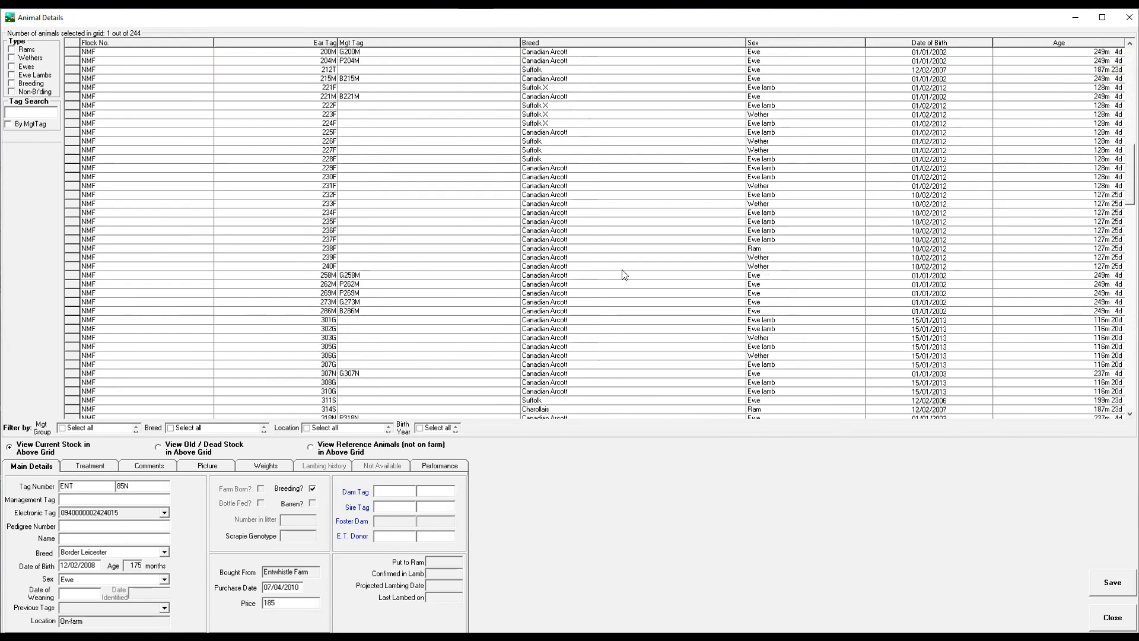
drag(1130, 190, 1129, 345)
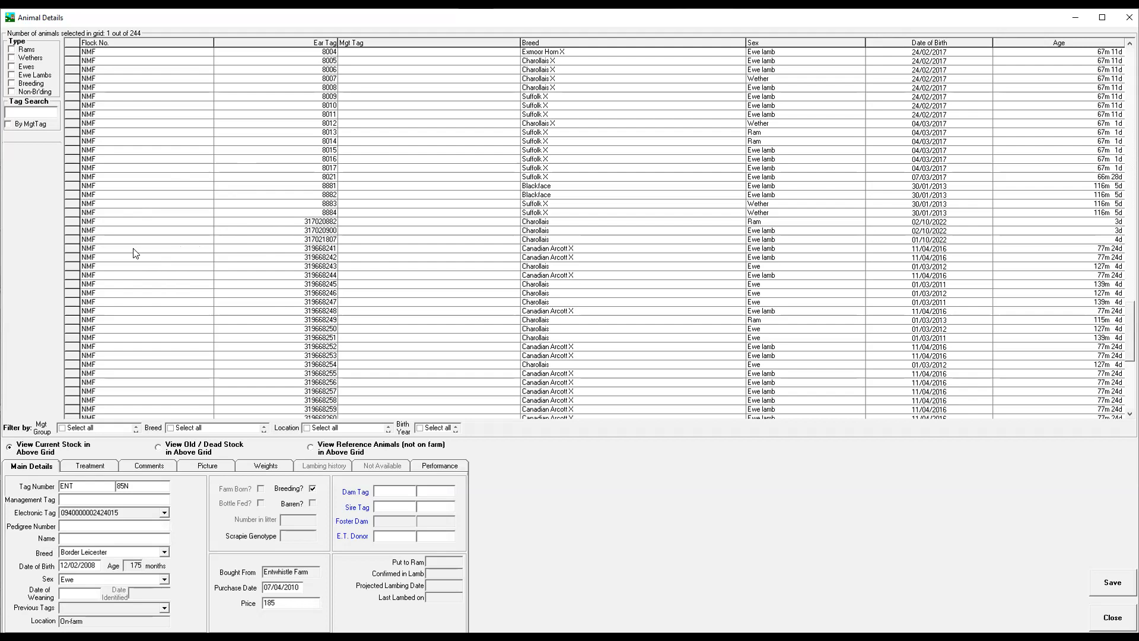
click(74, 249)
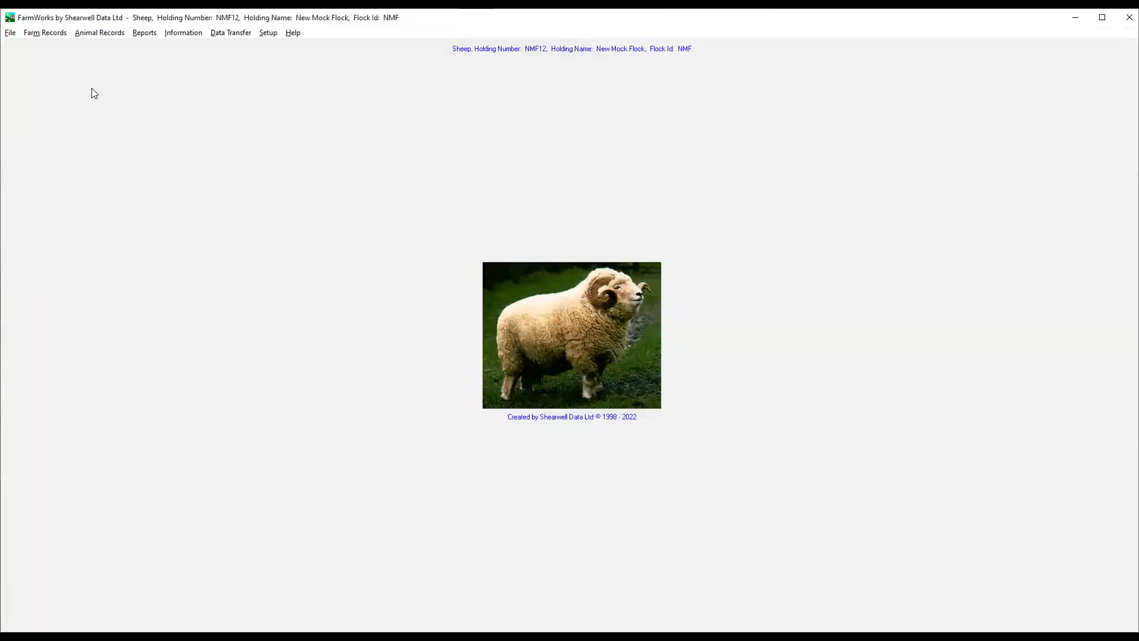
Reopen Animal Details to view the current stock list, and close it.
click(109, 34)
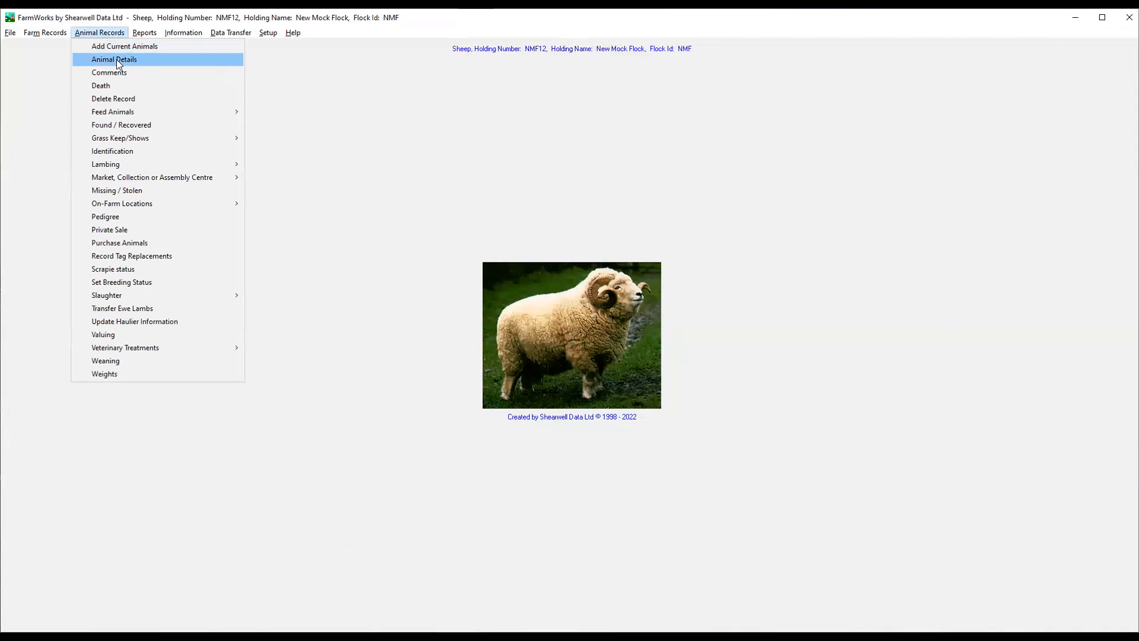
click(118, 61)
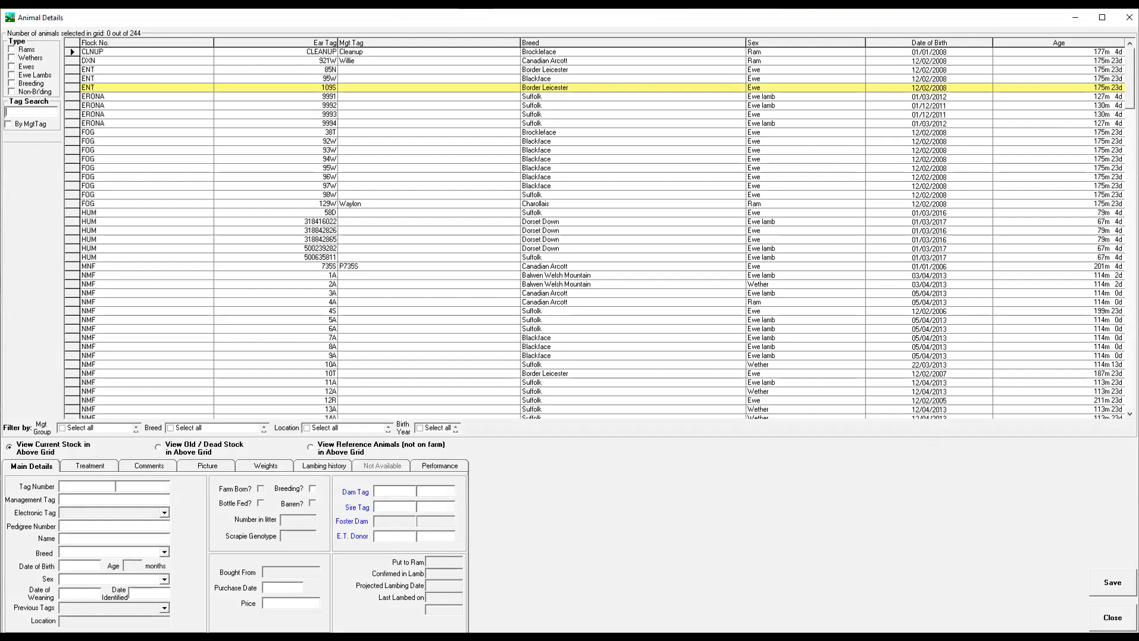
click(1112, 617)
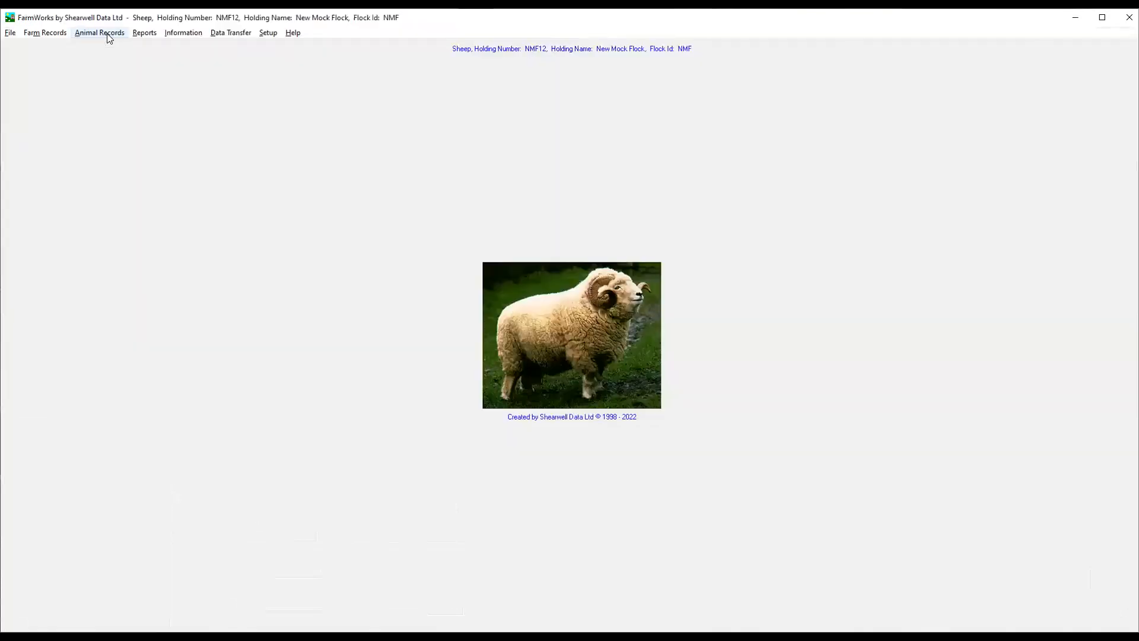
Begin adding a current farm animal one at a time with flock ID NMF and tag number 07788.
click(100, 33)
click(121, 46)
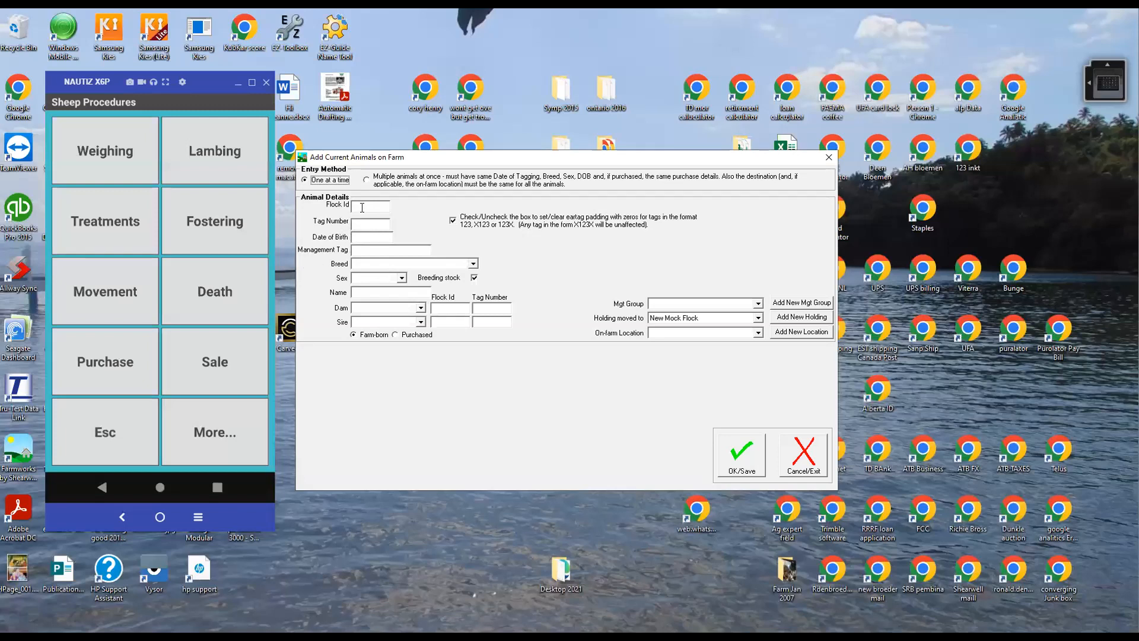
click(378, 210)
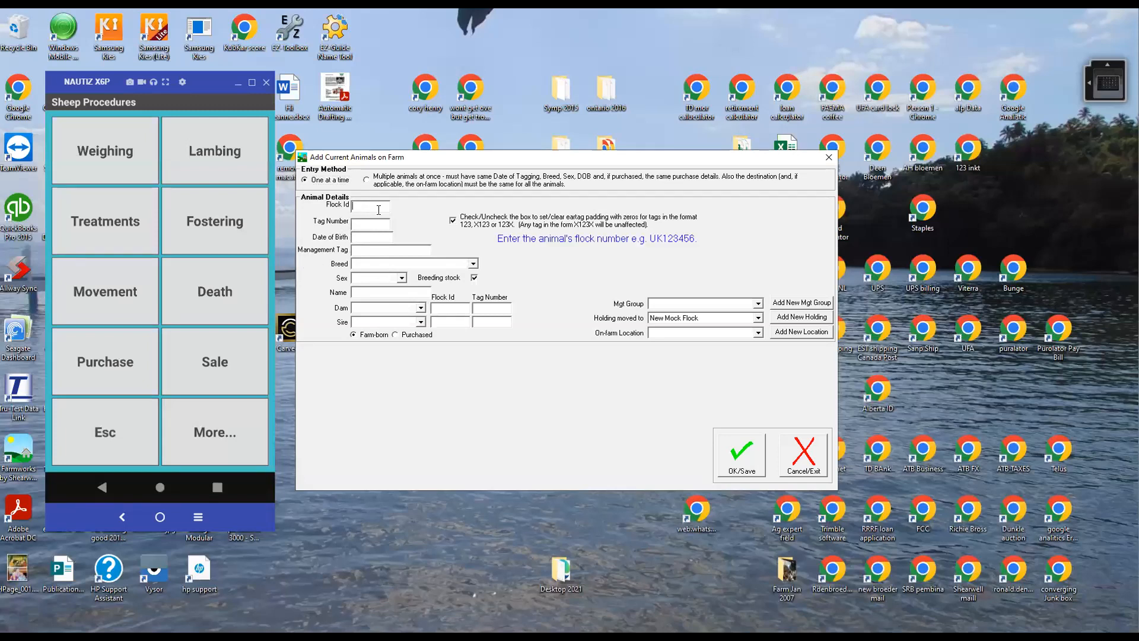
text(NMF)
click(371, 222)
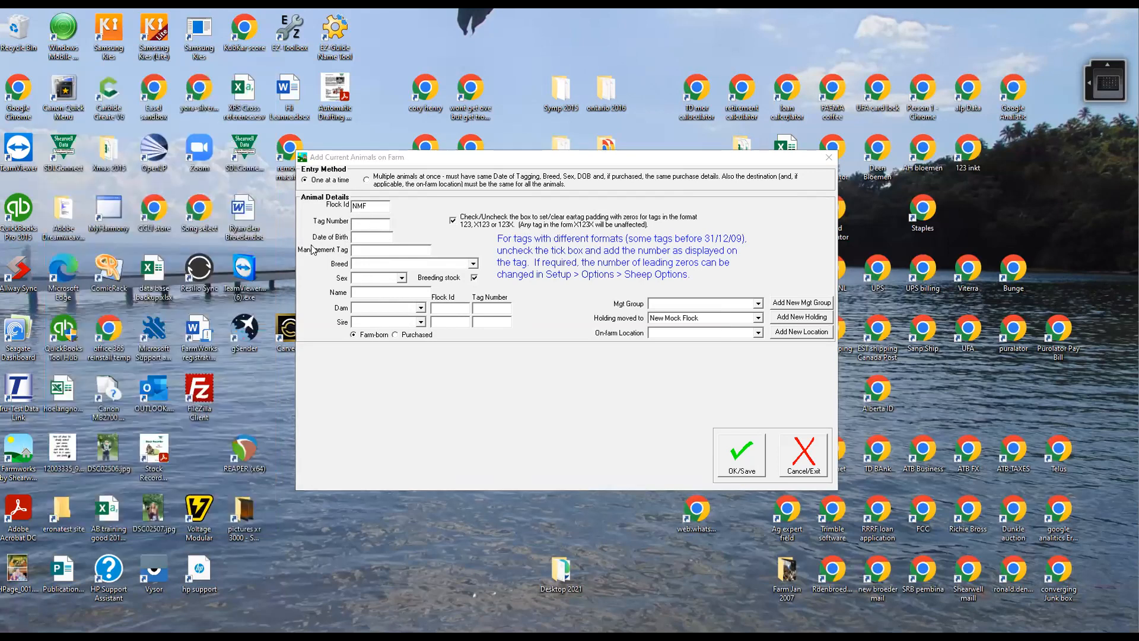
click(363, 223)
text(00007)
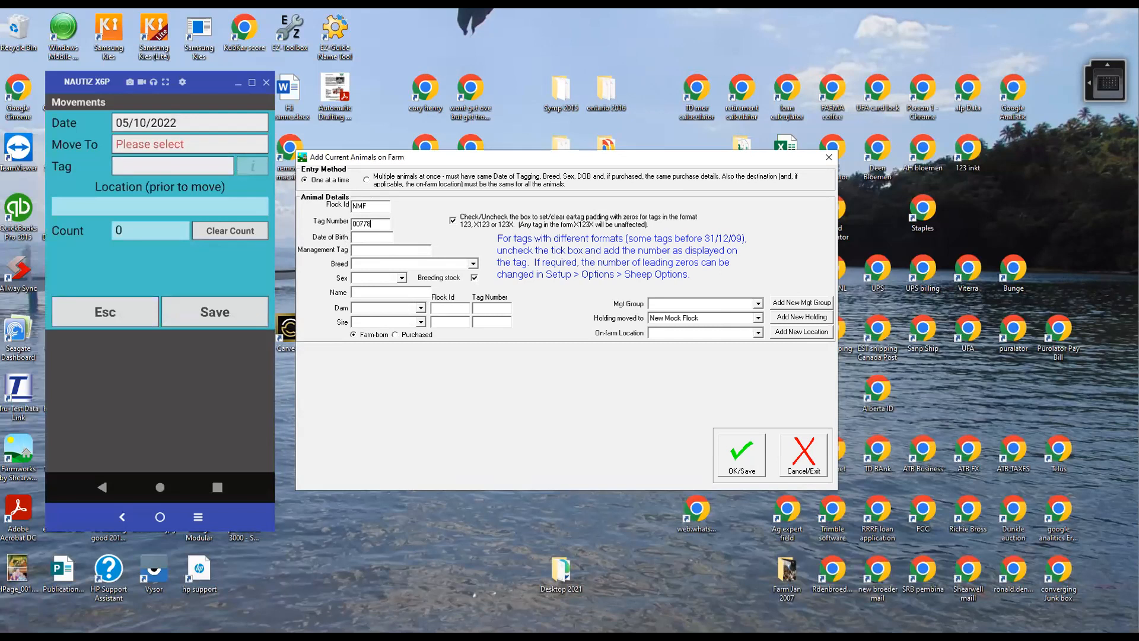
Turn off zero padding for the ear tag and set the animal's tag number to 778899.
click(452, 220)
click(369, 222)
key(BackSpace)
key(BackSpace)
key(BackSpace)
key(BackSpace)
text(778899)
Set the animal's date of birth to 01/09/2022, its breed to Suffolk X and its sex to Ewe lamb.
click(359, 232)
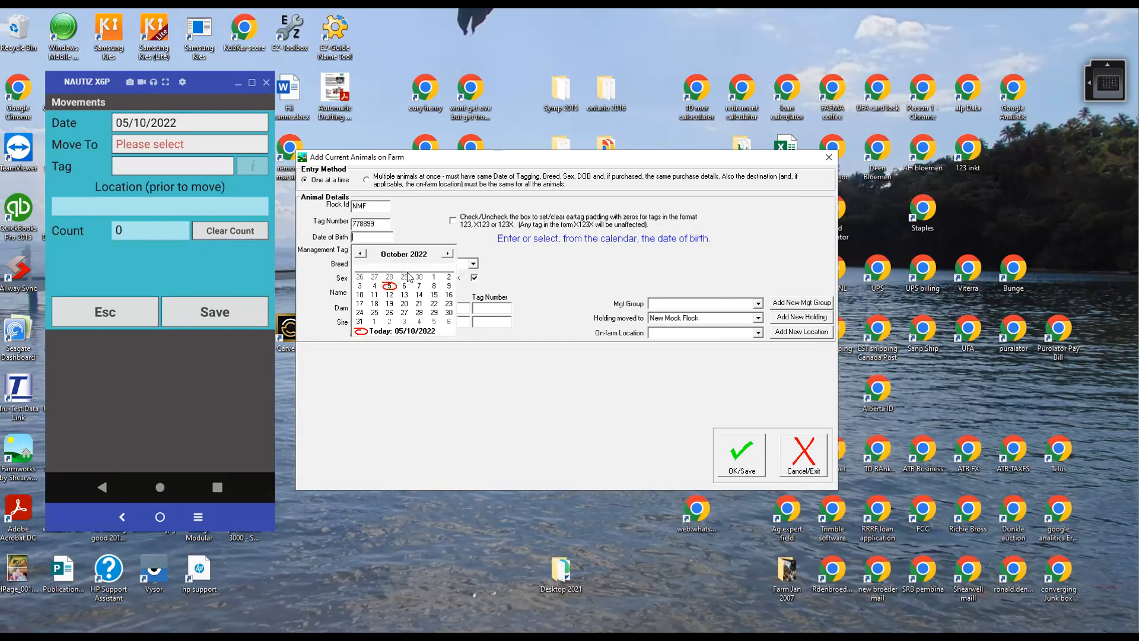
click(360, 254)
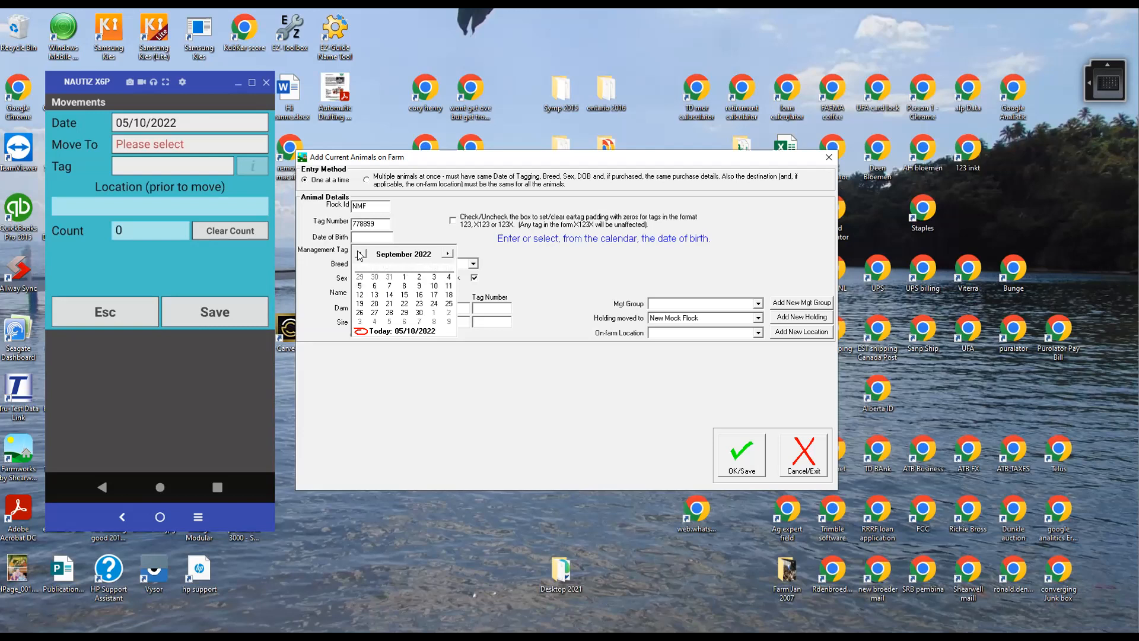
click(404, 277)
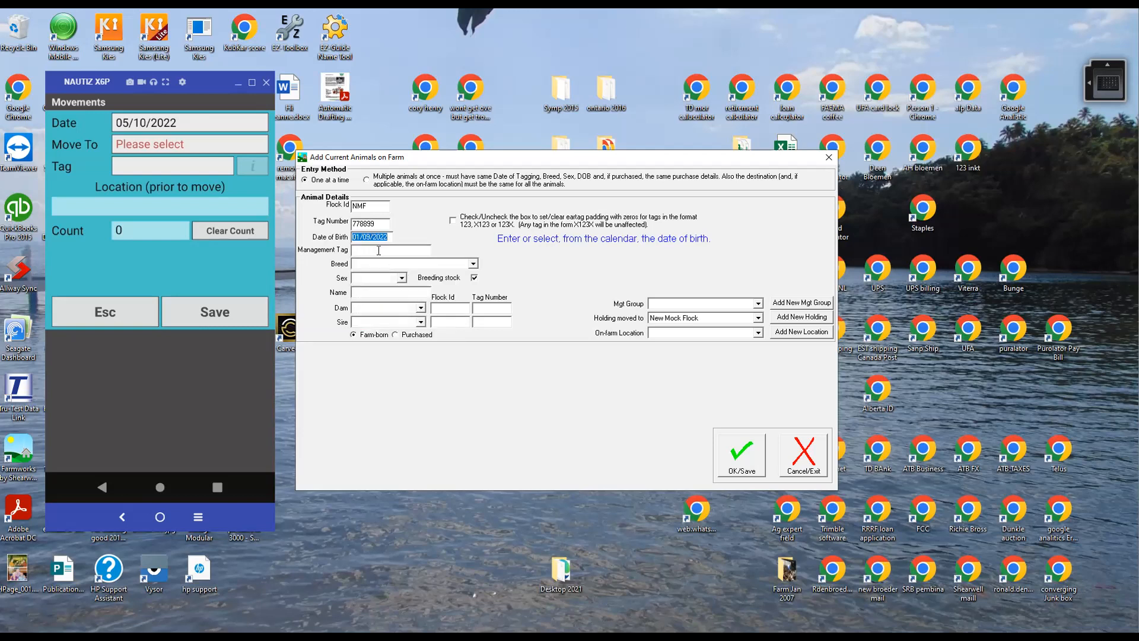
click(474, 263)
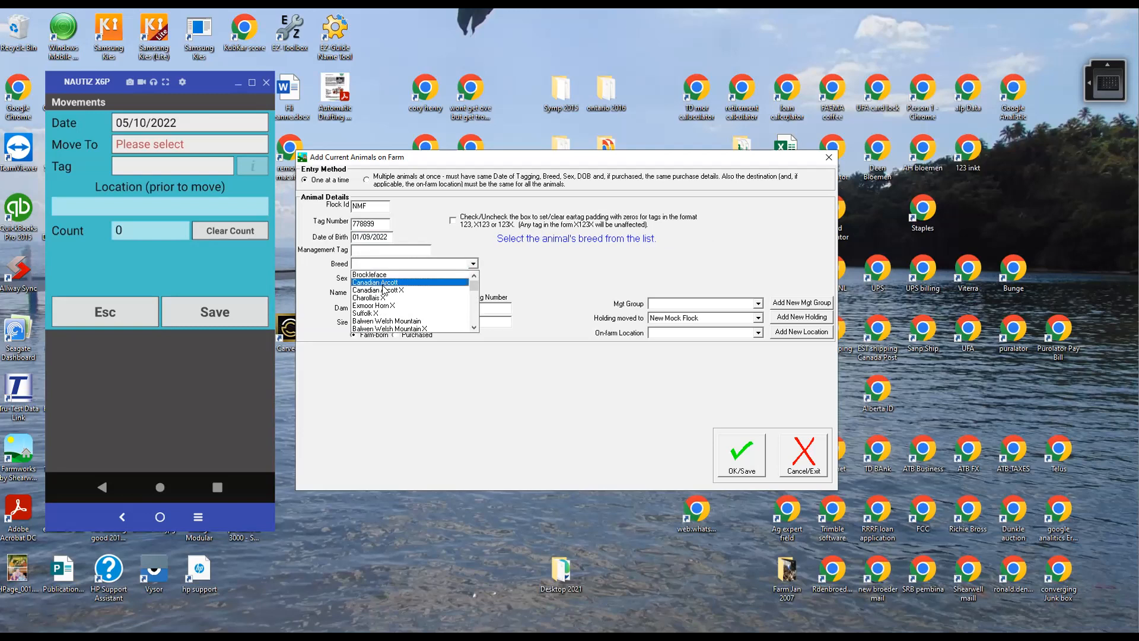
click(376, 313)
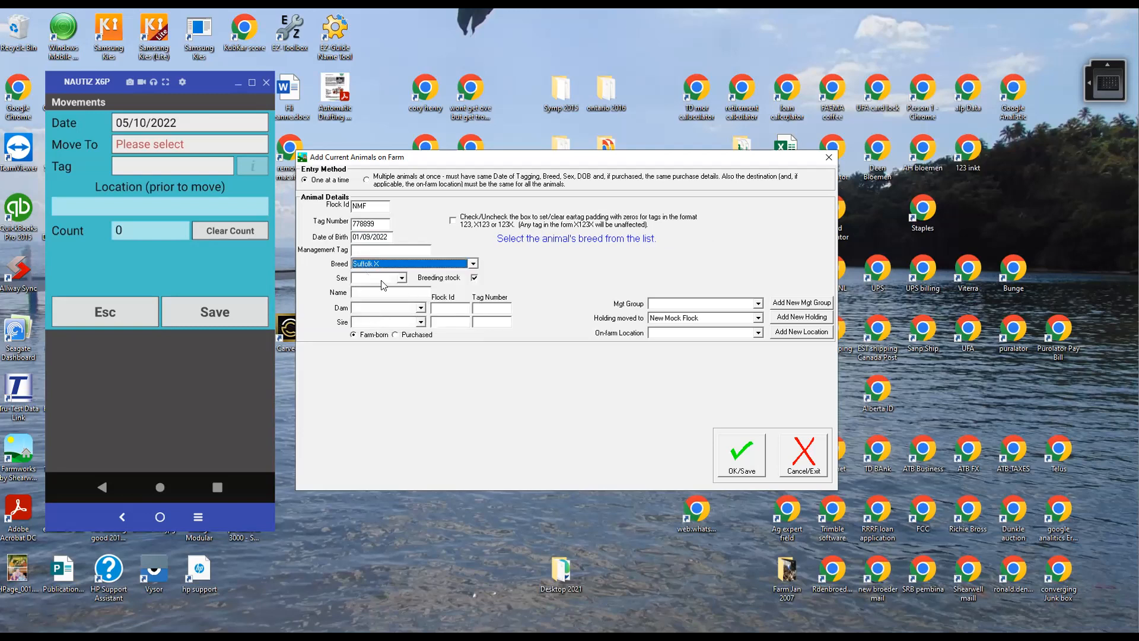
click(401, 278)
click(366, 296)
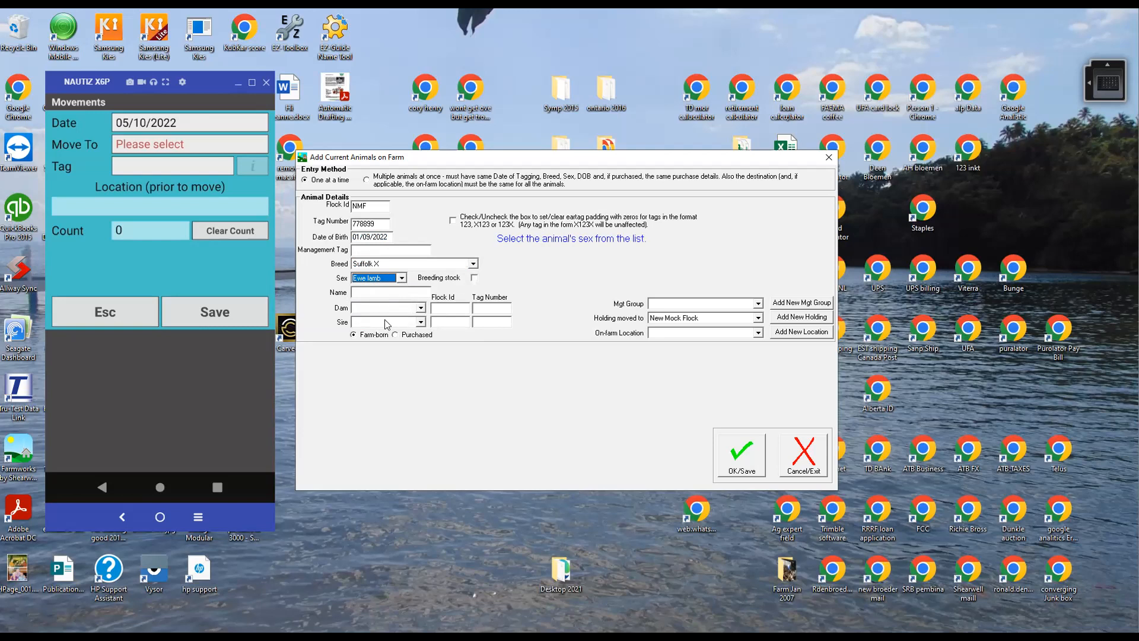
Look at the available dams, leave the dam blank and save the new ewe lamb.
click(420, 309)
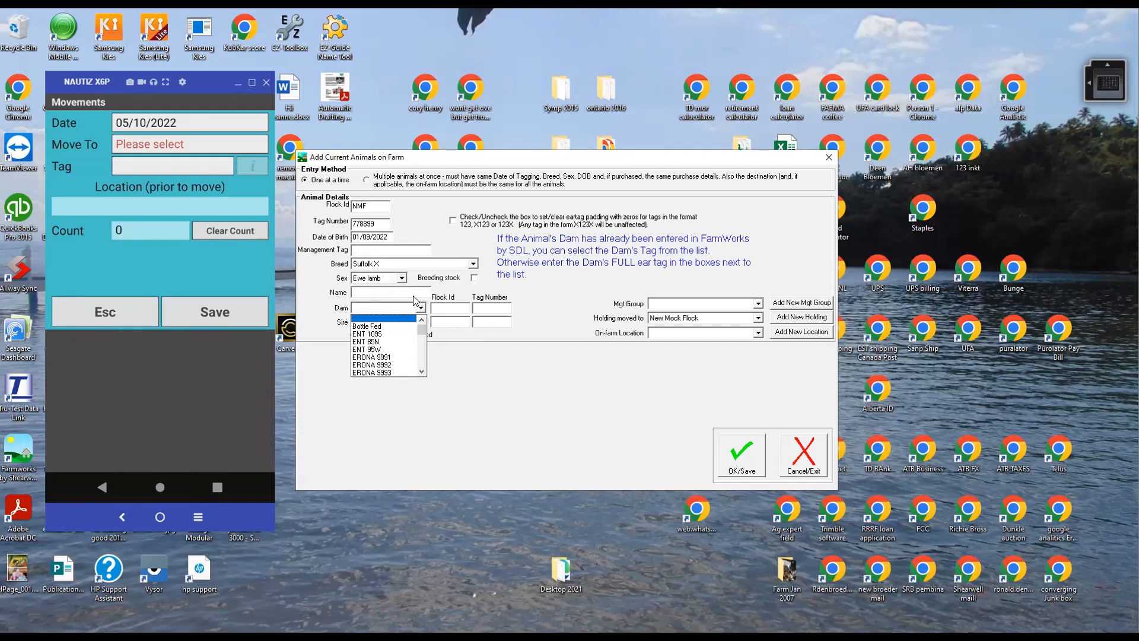
click(449, 345)
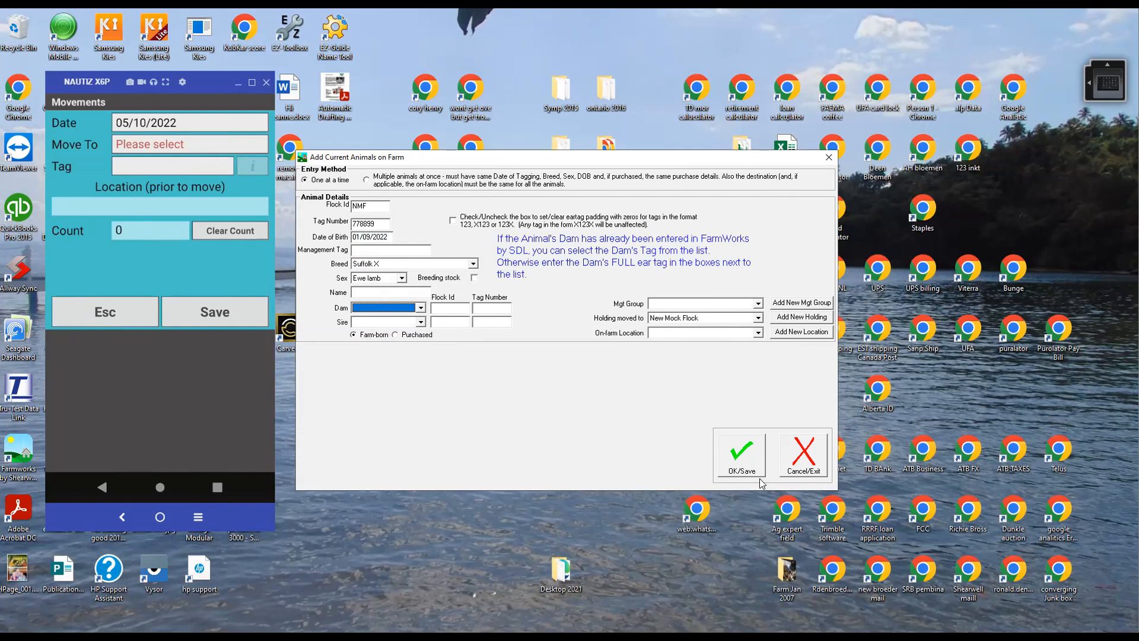
click(742, 464)
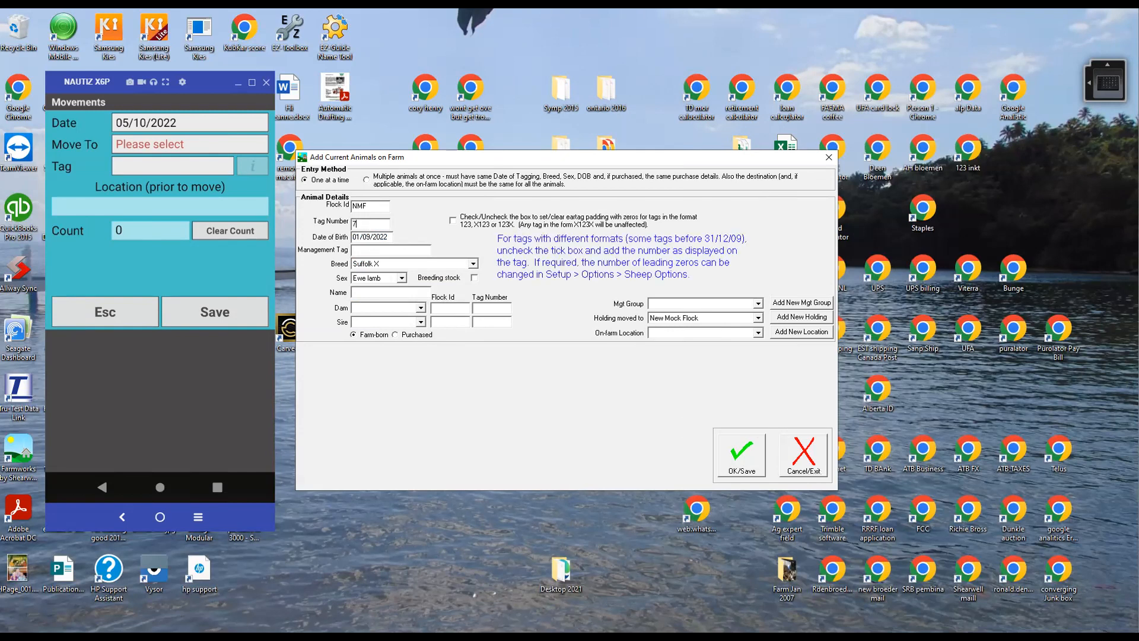
Add and save another Suffolk X ewe lamb with tag number 778866, reusing the remaining details.
text(778866)
click(742, 457)
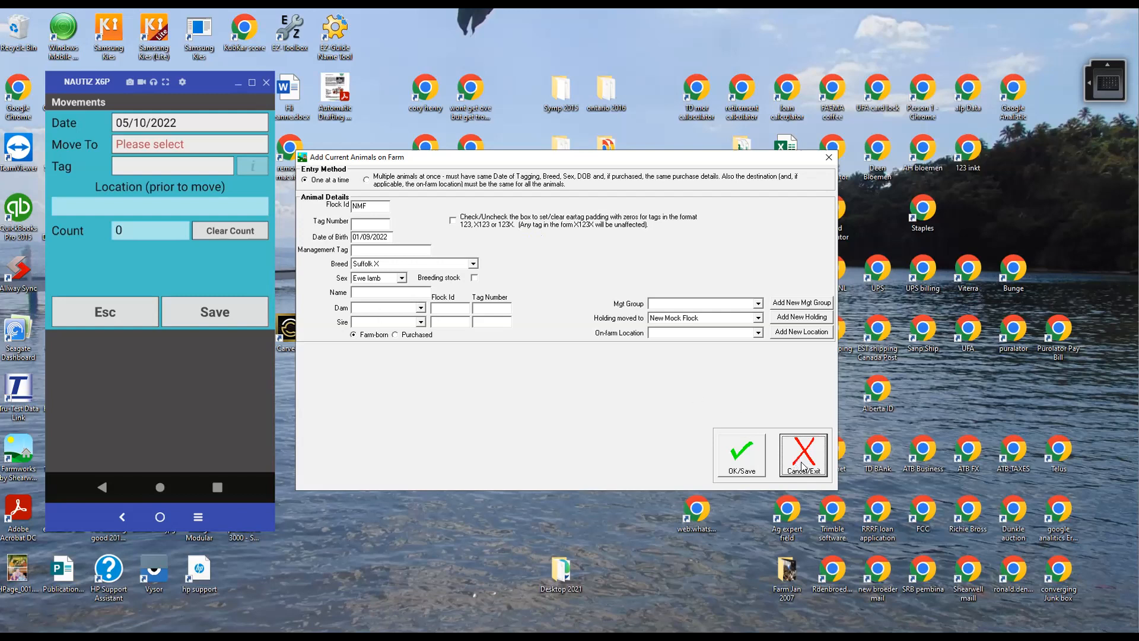
Switch the entry to a purchased animal to view the purchase and transport details, and exit without saving.
click(396, 334)
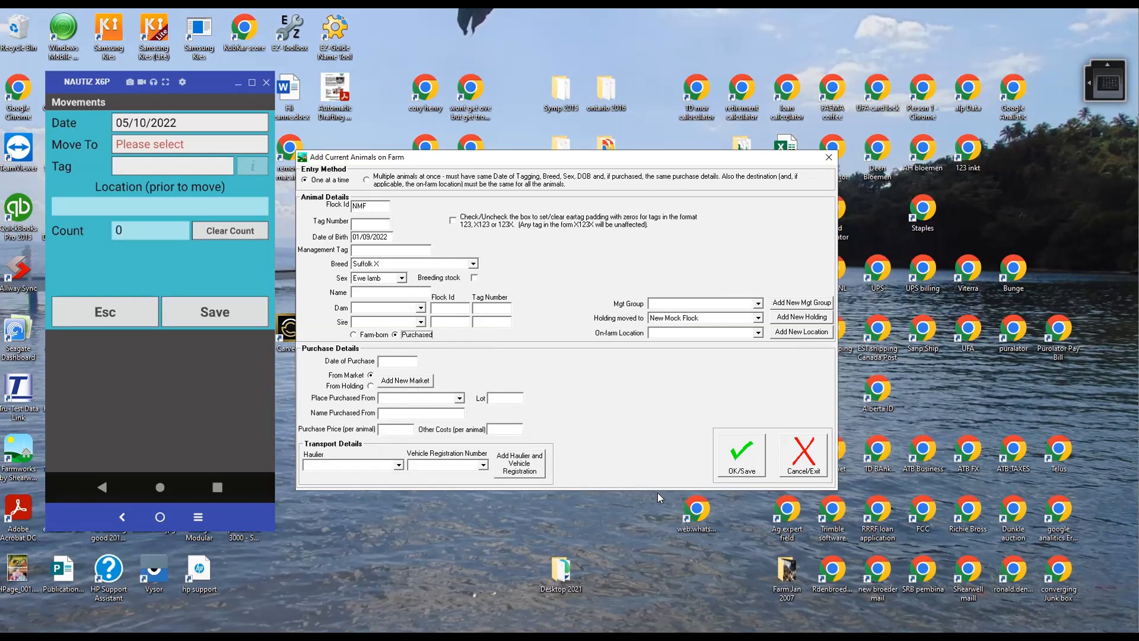
click(802, 464)
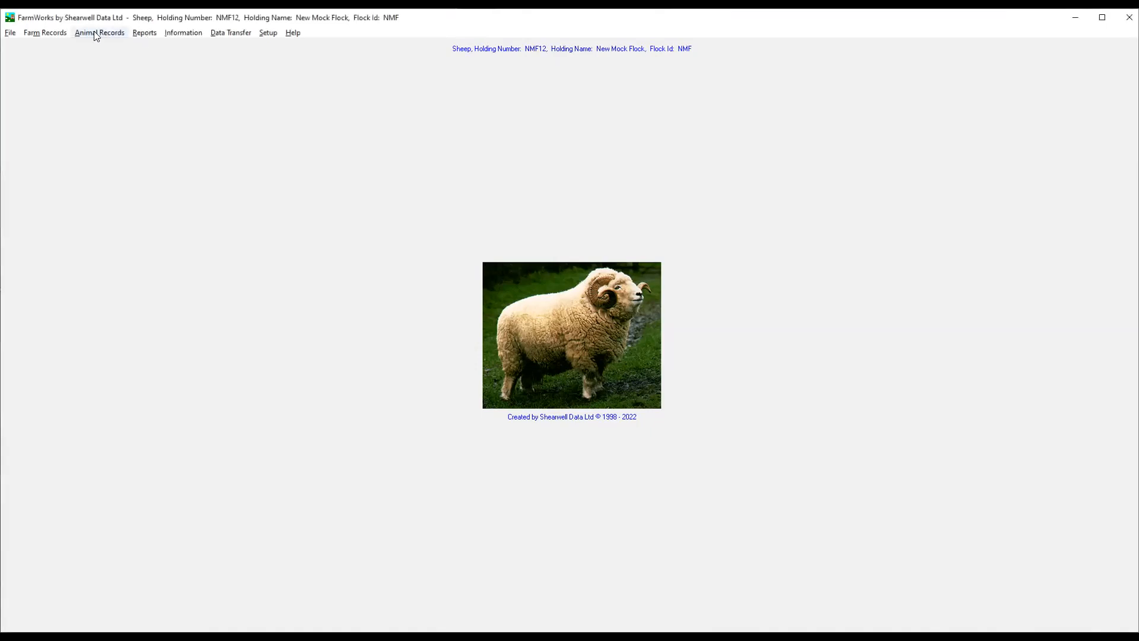
Open a new animal purchase record and enter flock number NMF and tag number 778888 without zero padding.
click(51, 35)
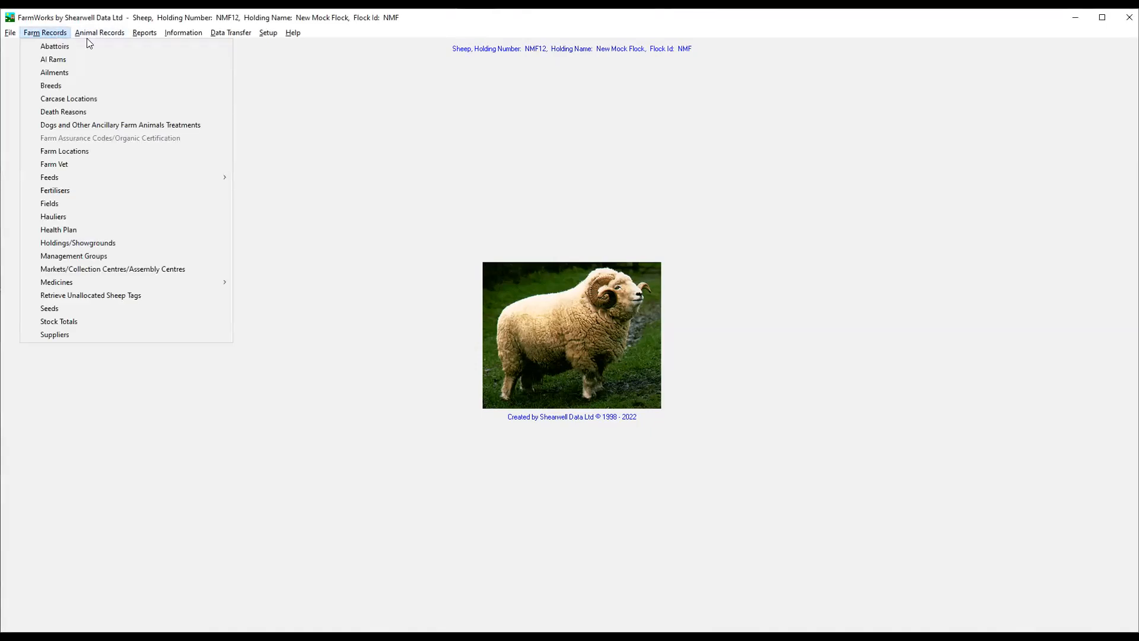
mouse_move(92, 33)
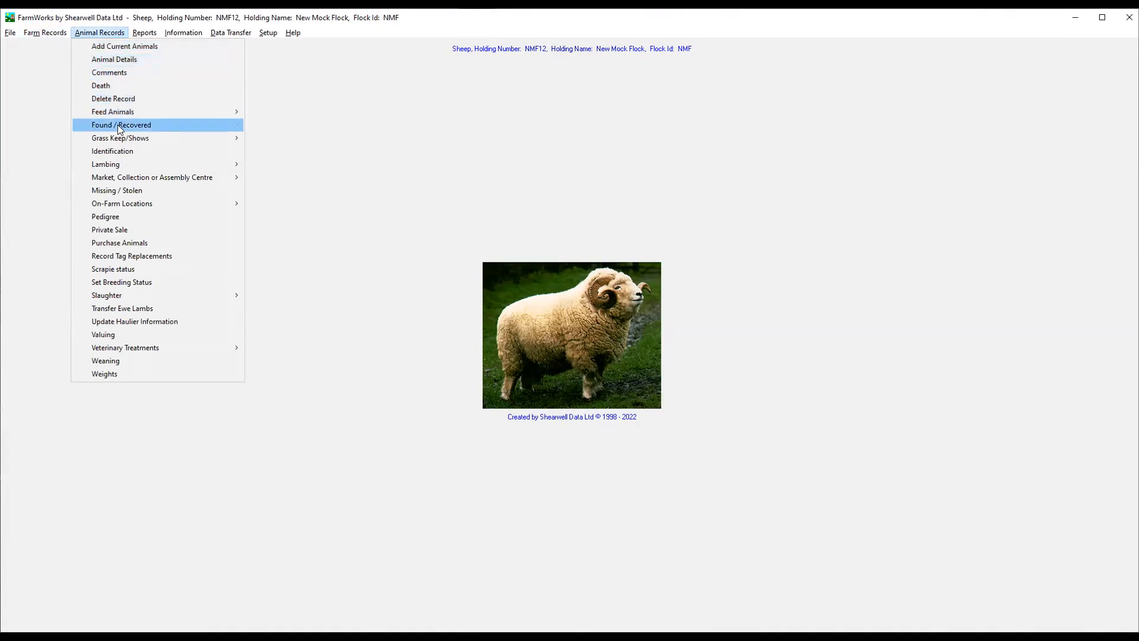
click(116, 243)
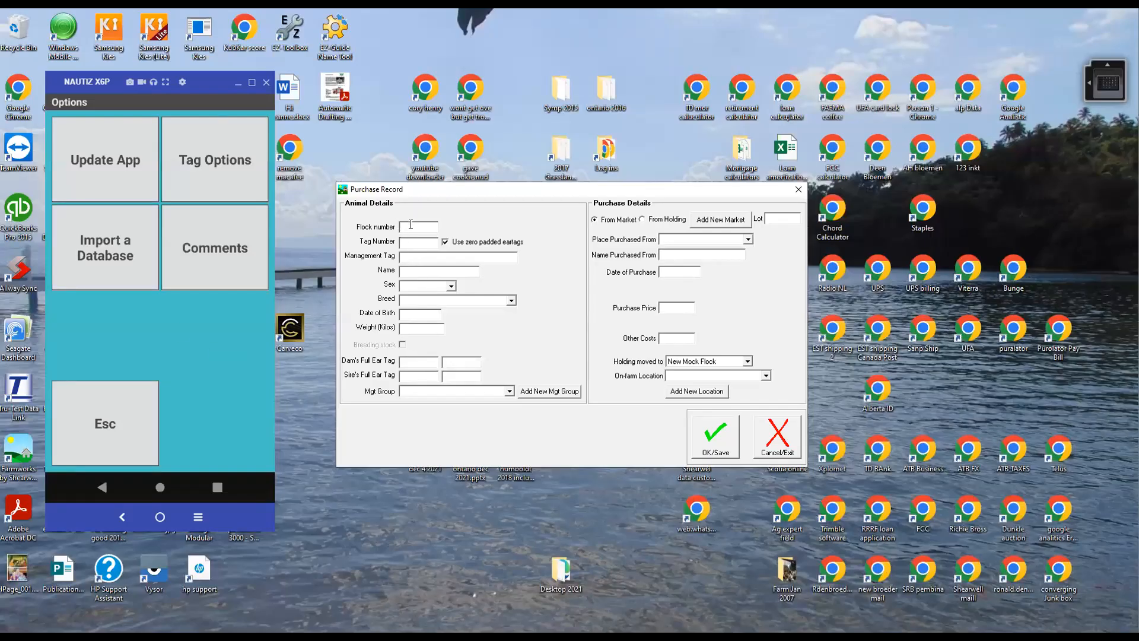
text(NMF7777)
key(BackSpace)
key(BackSpace)
key(BackSpace)
key(BackSpace)
key(Tab)
key(Tab)
click(446, 242)
click(422, 241)
text(778)
Set the purchased animal to a Charollais X ewe with date of birth 02/10/2020, and exit without saving.
click(452, 286)
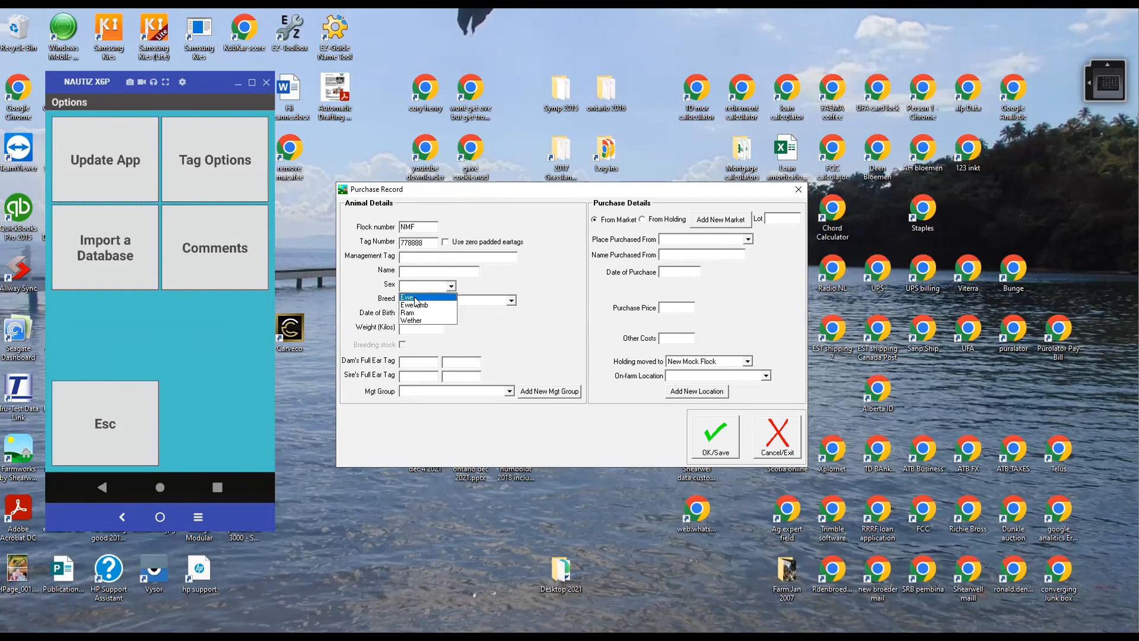
click(416, 297)
click(418, 301)
click(417, 343)
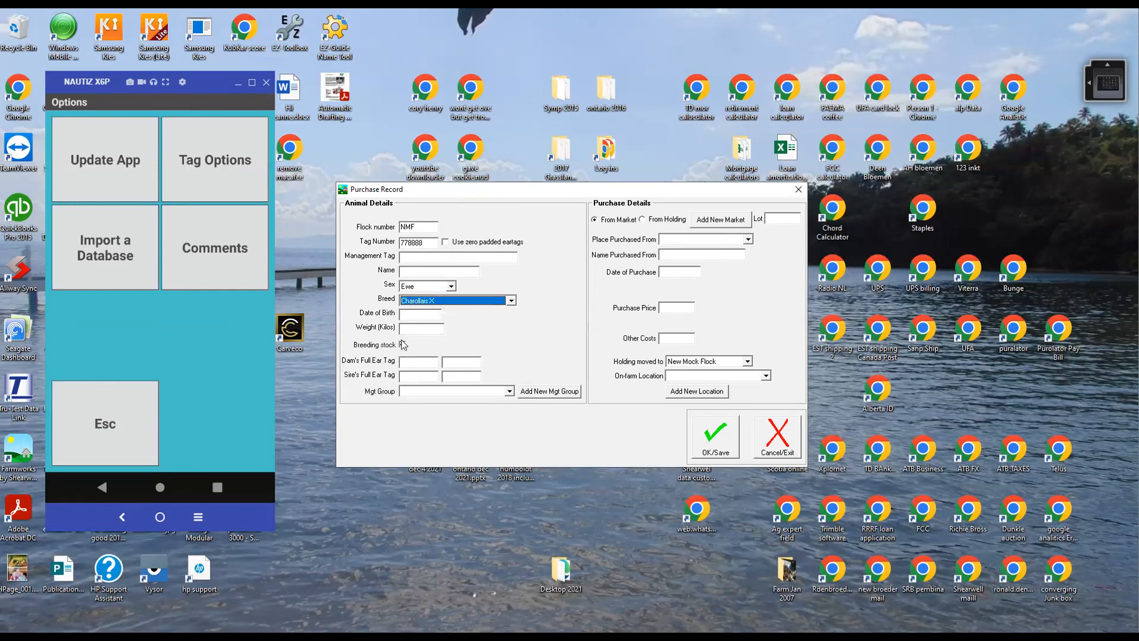
click(422, 314)
click(466, 225)
click(482, 229)
click(481, 229)
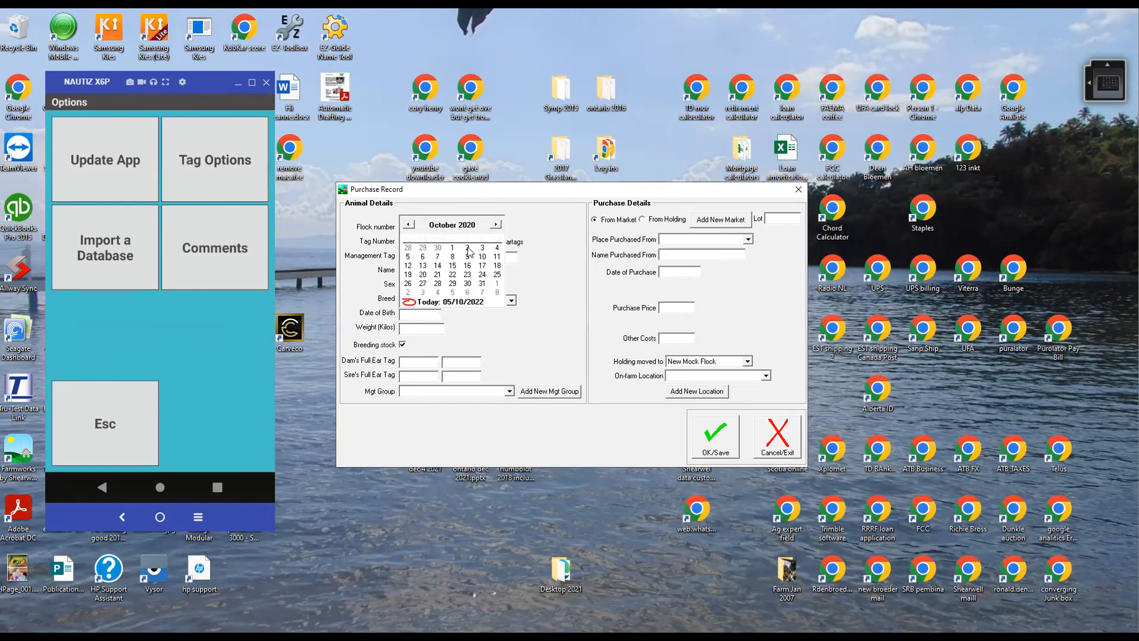
click(467, 248)
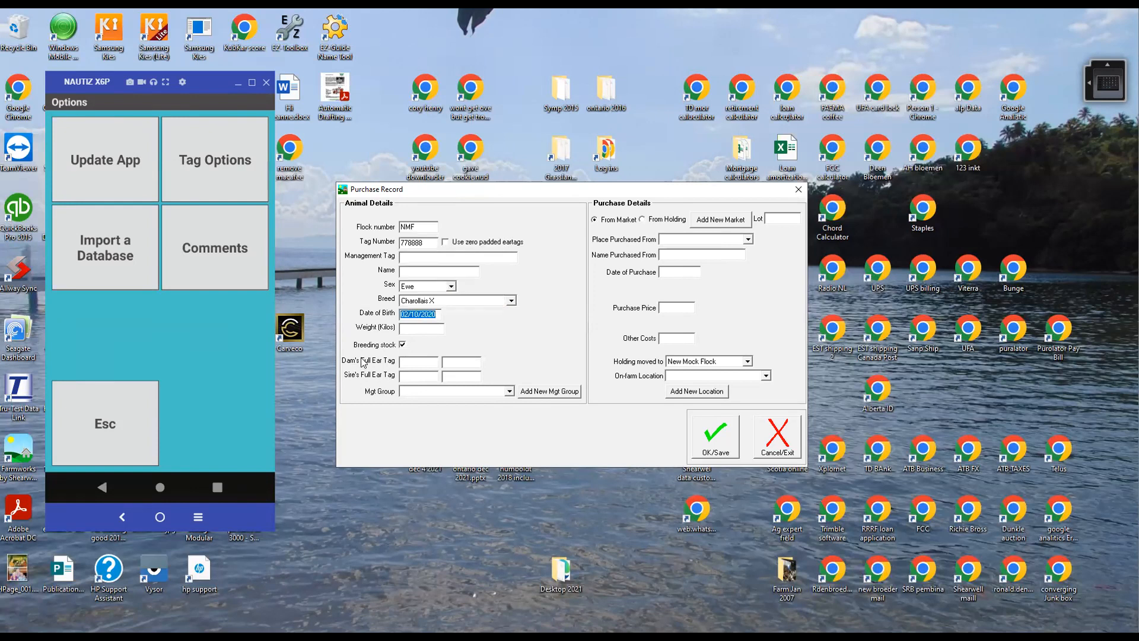
click(414, 361)
click(777, 439)
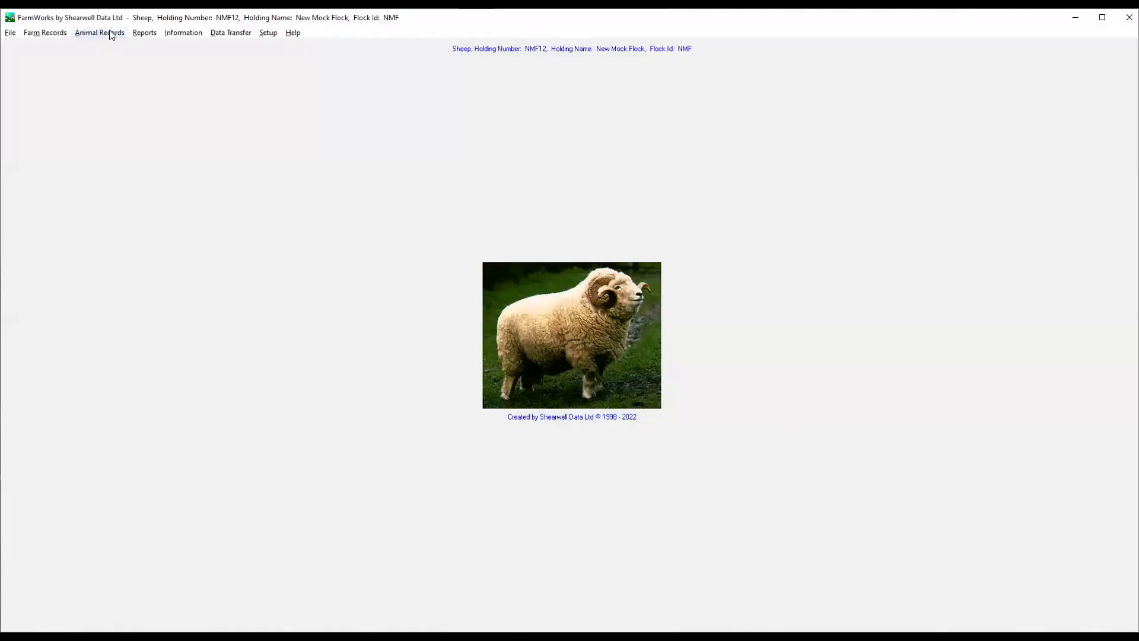
Open the Pedigree records and show the family tree of the Charollais ram FOG 129W.
click(111, 34)
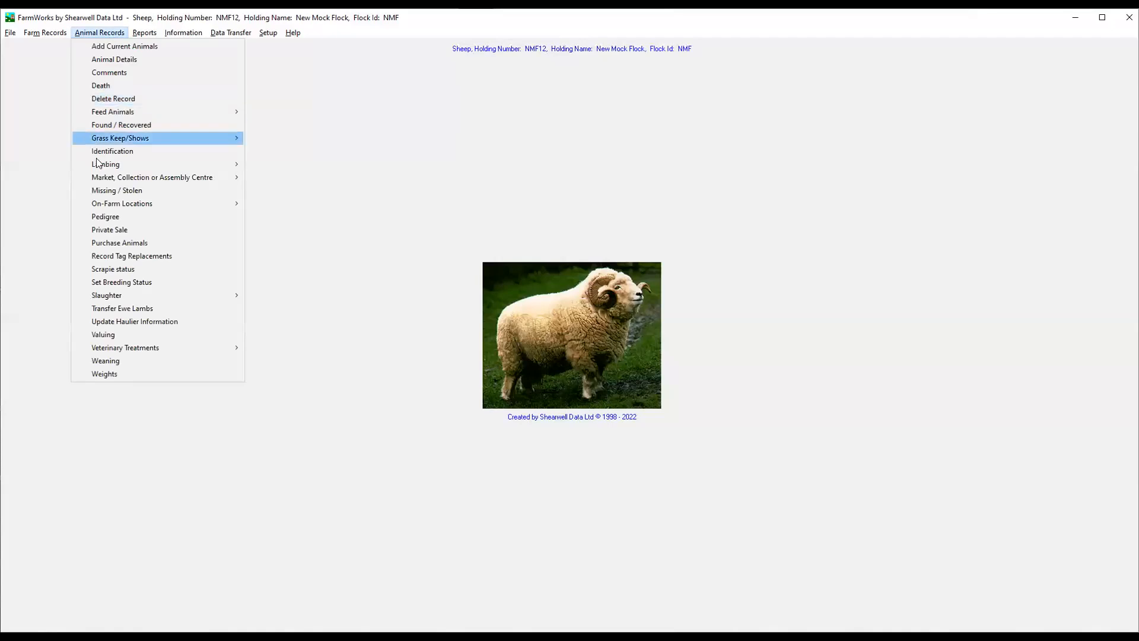
click(107, 217)
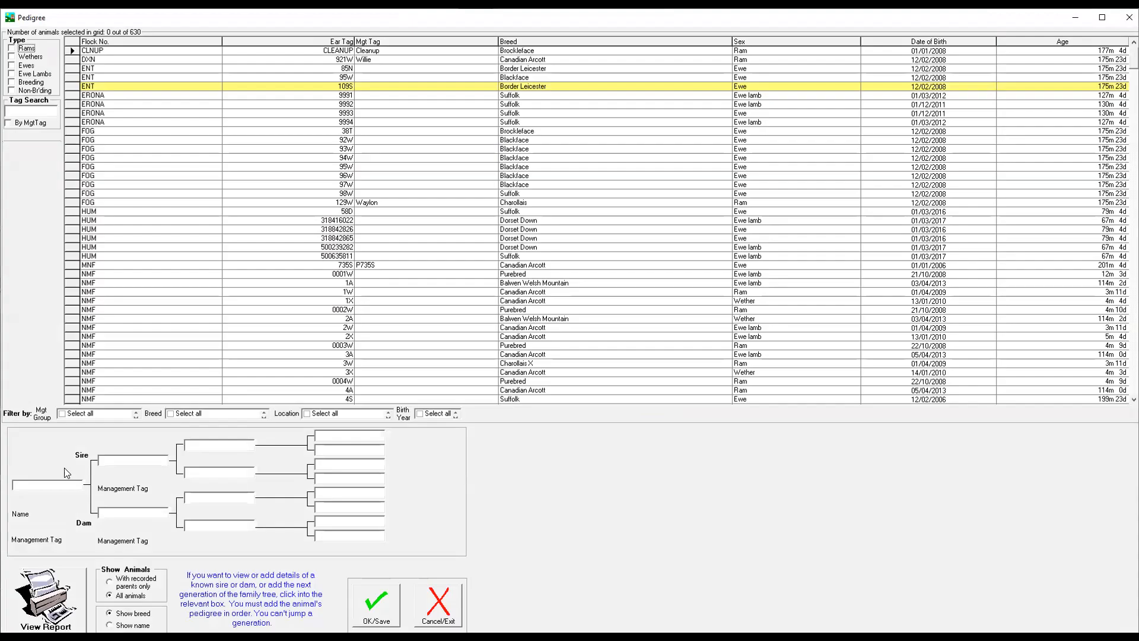
click(74, 201)
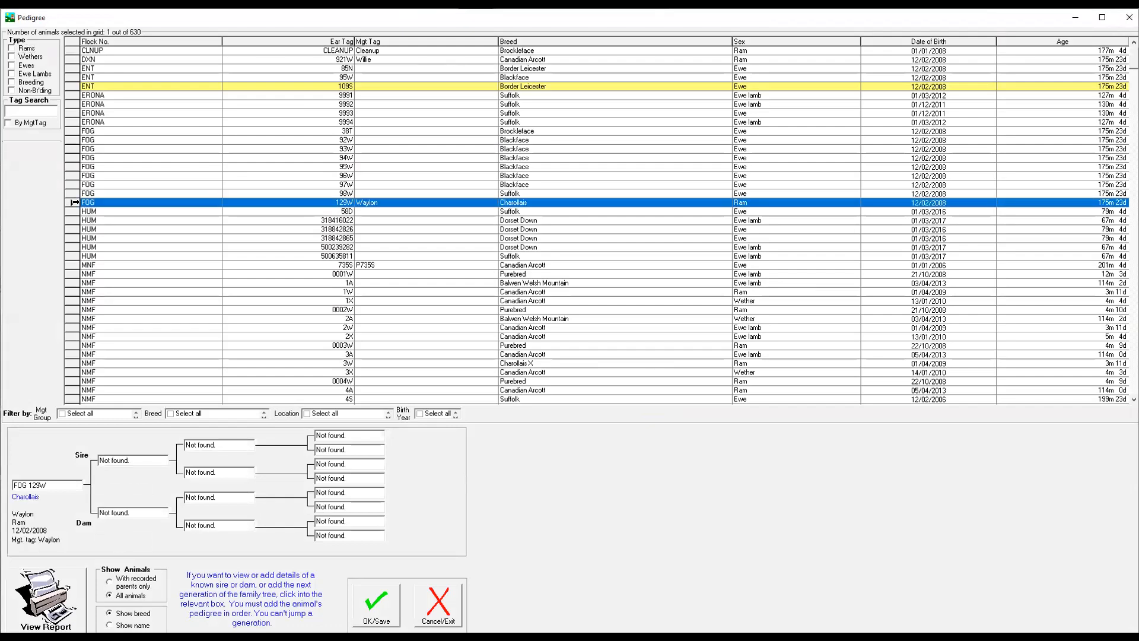
Open the form for adding a non-AI sire reference to ram FOG 129W, and close it without saving.
click(109, 457)
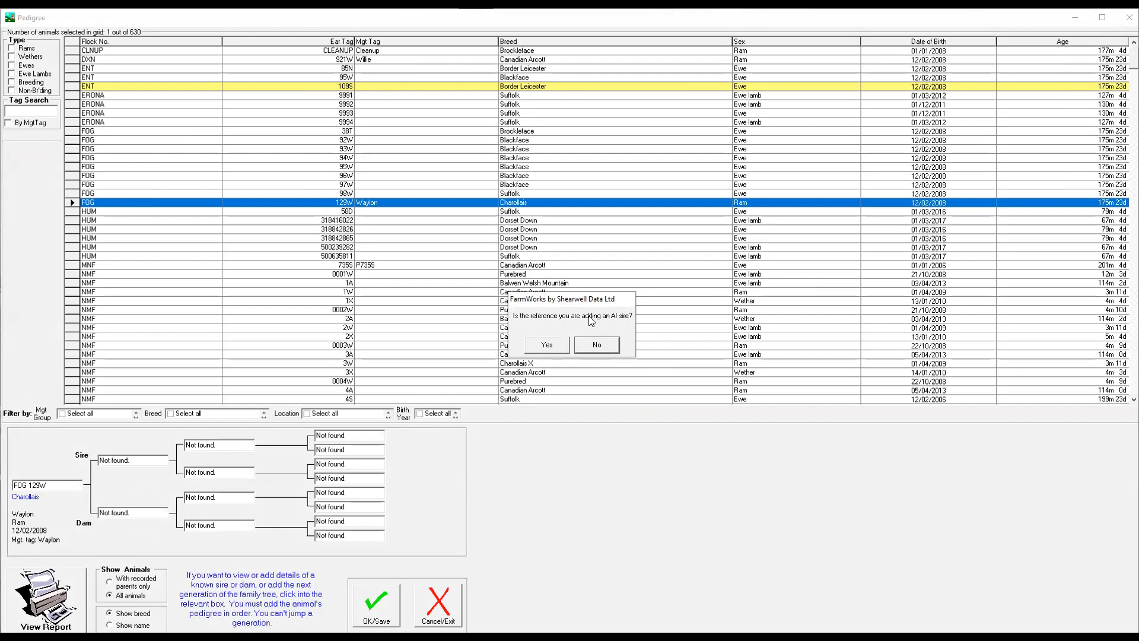
click(137, 510)
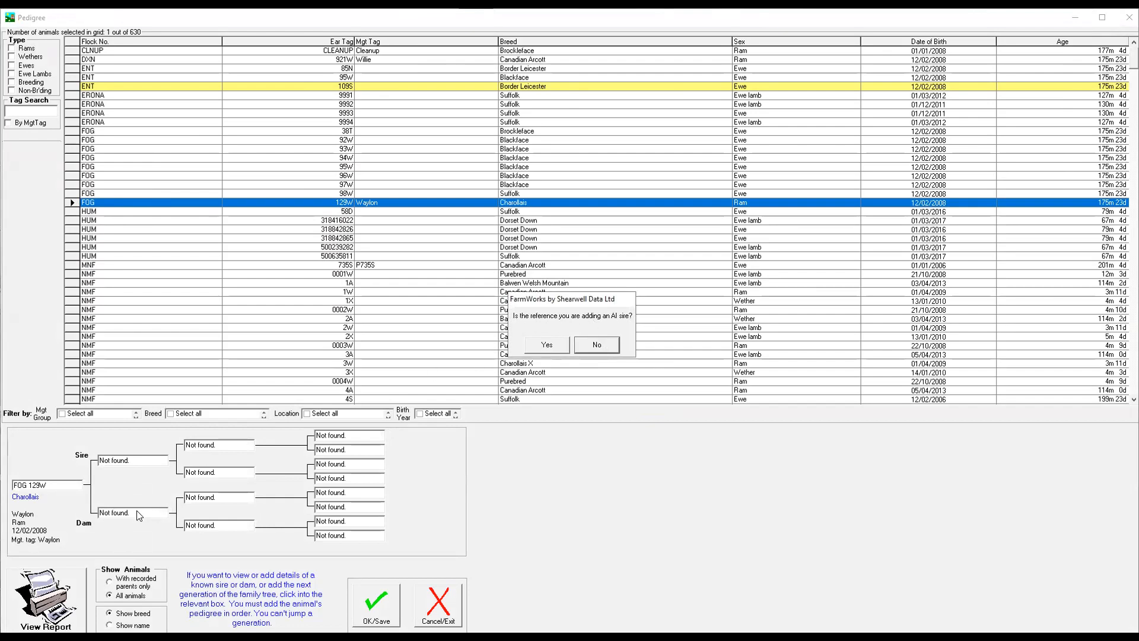
click(611, 346)
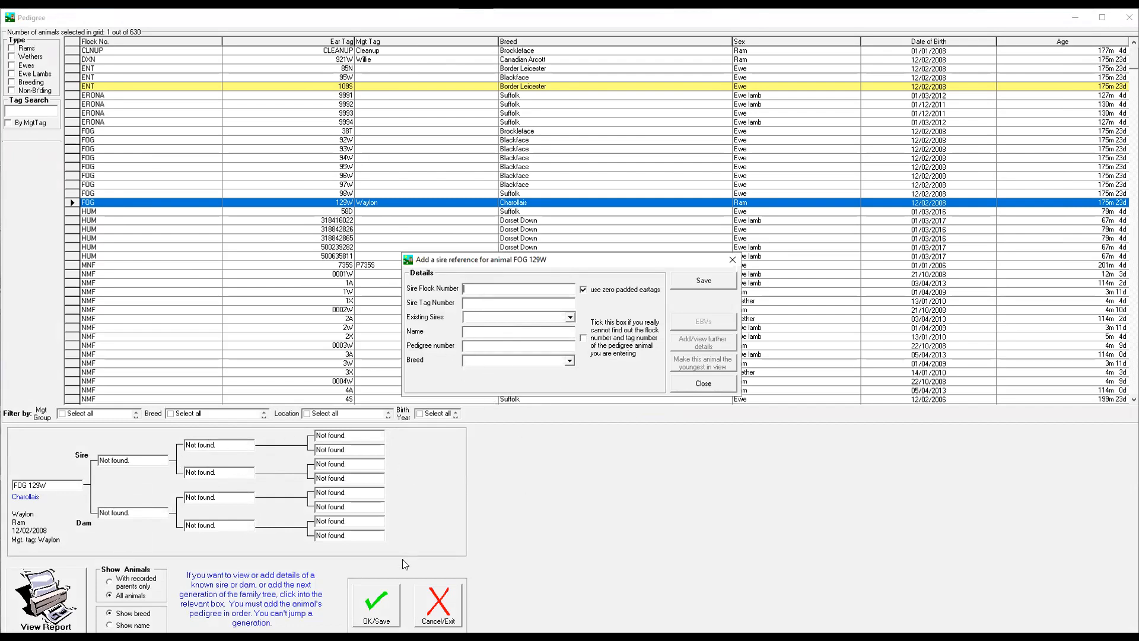
click(732, 261)
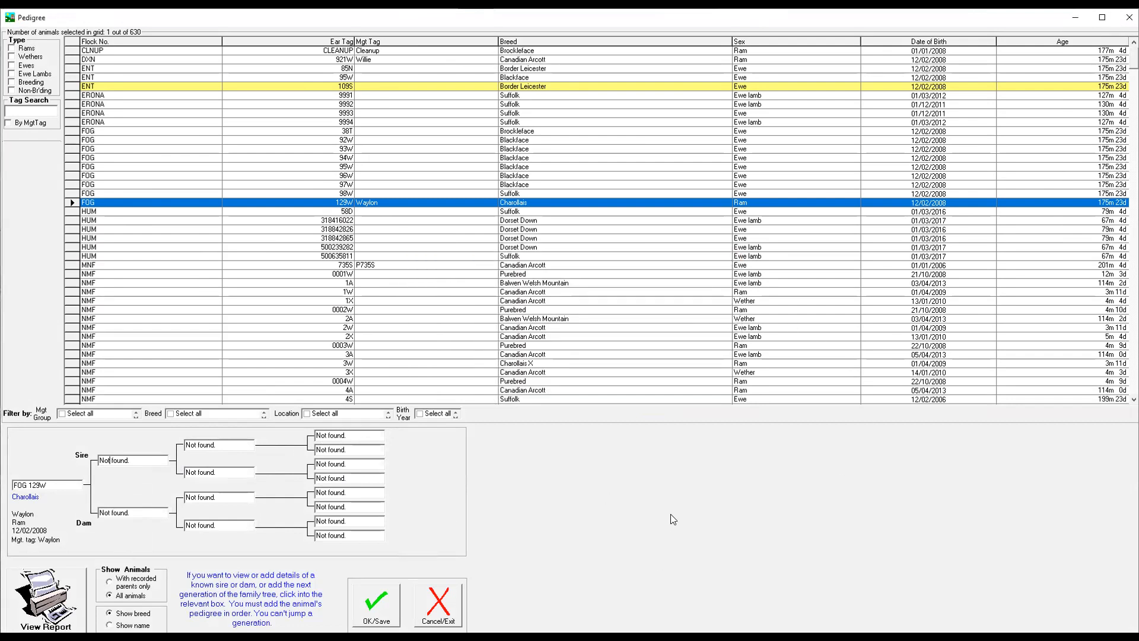
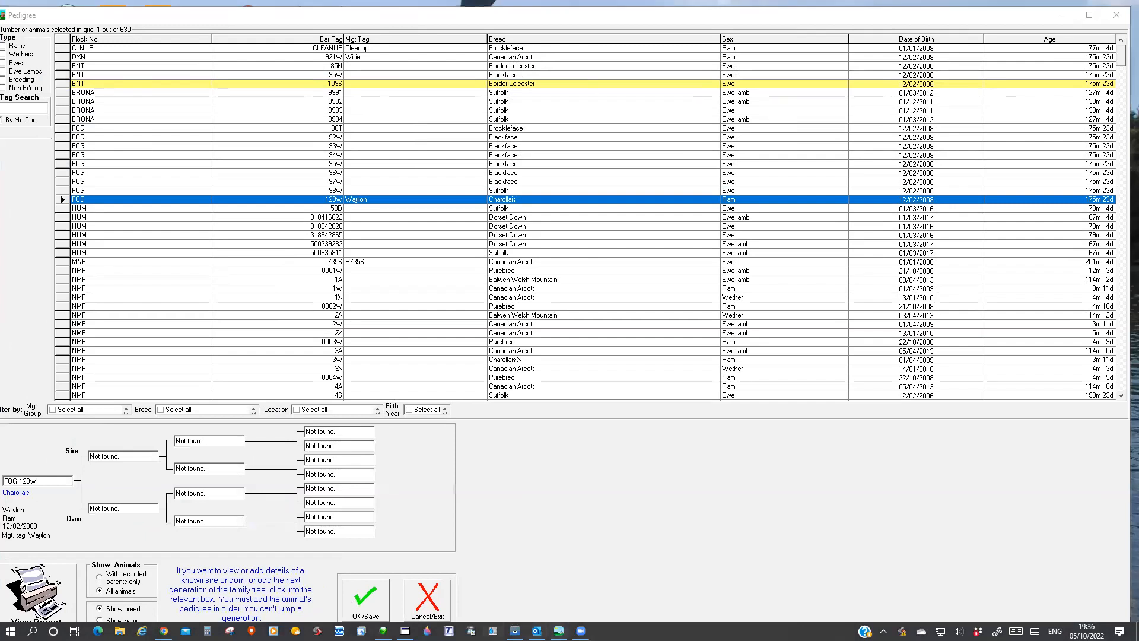
key(alt+Tab)
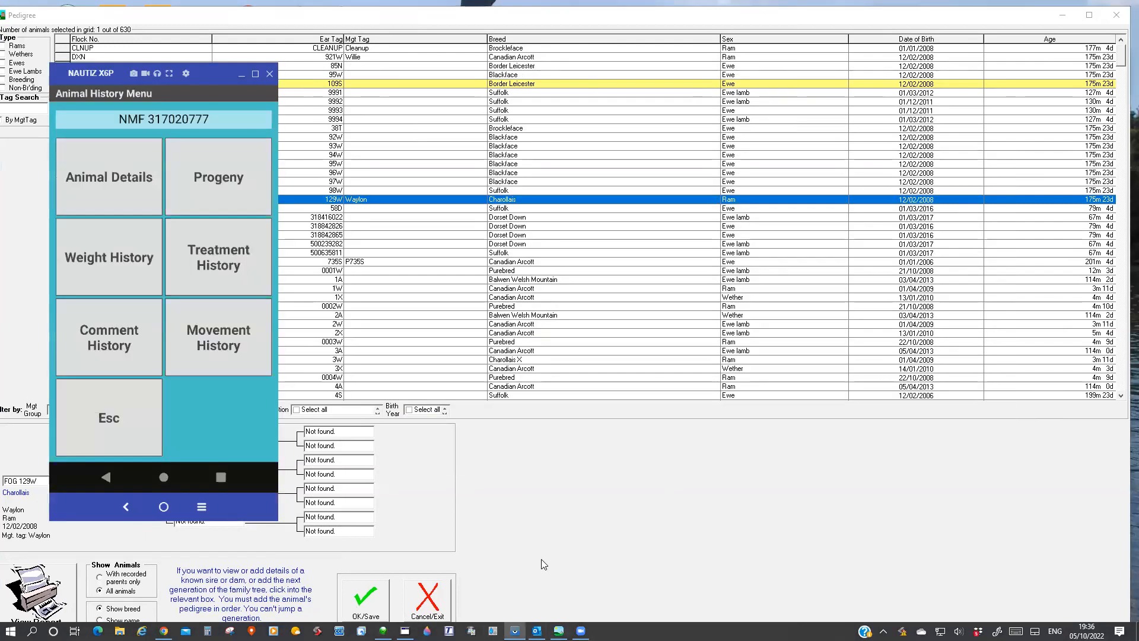
click(987, 520)
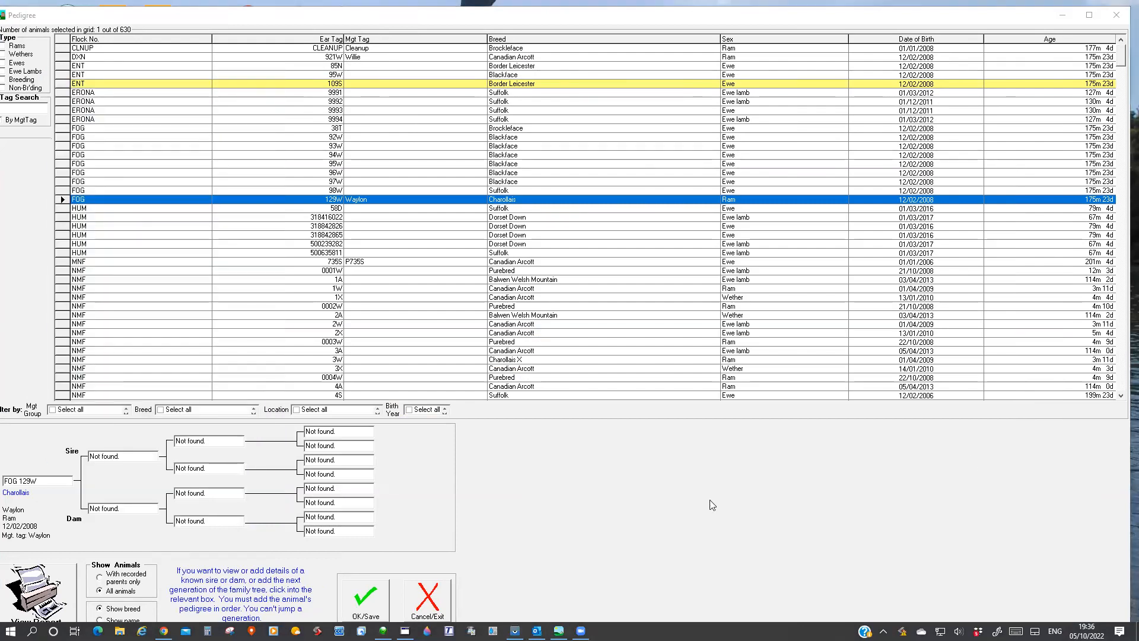
key(alt+Tab)
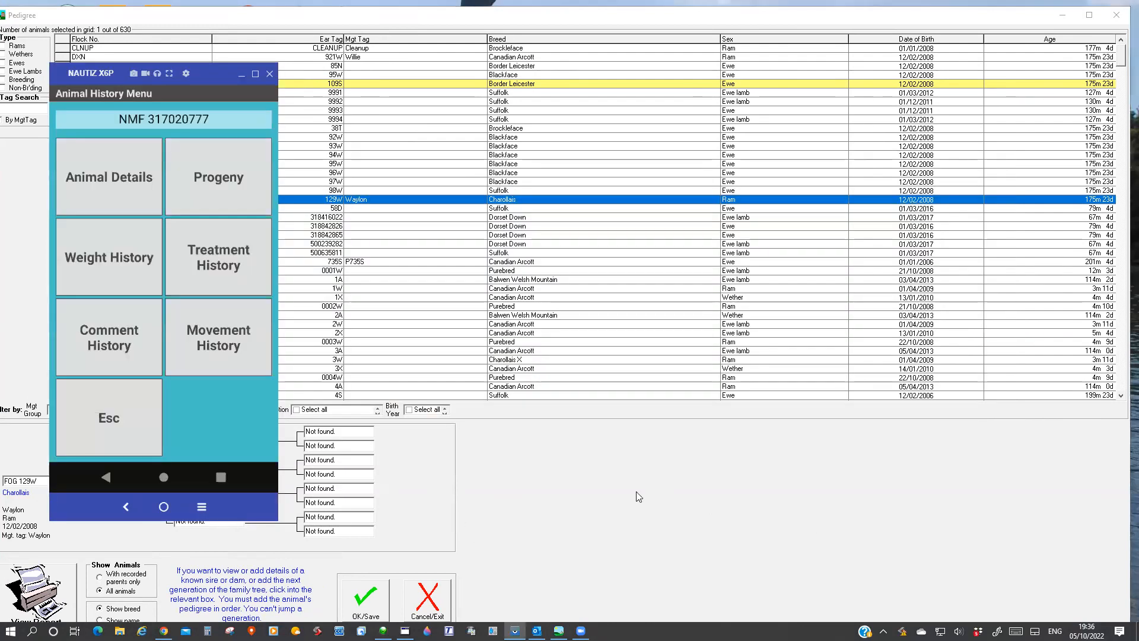
click(710, 21)
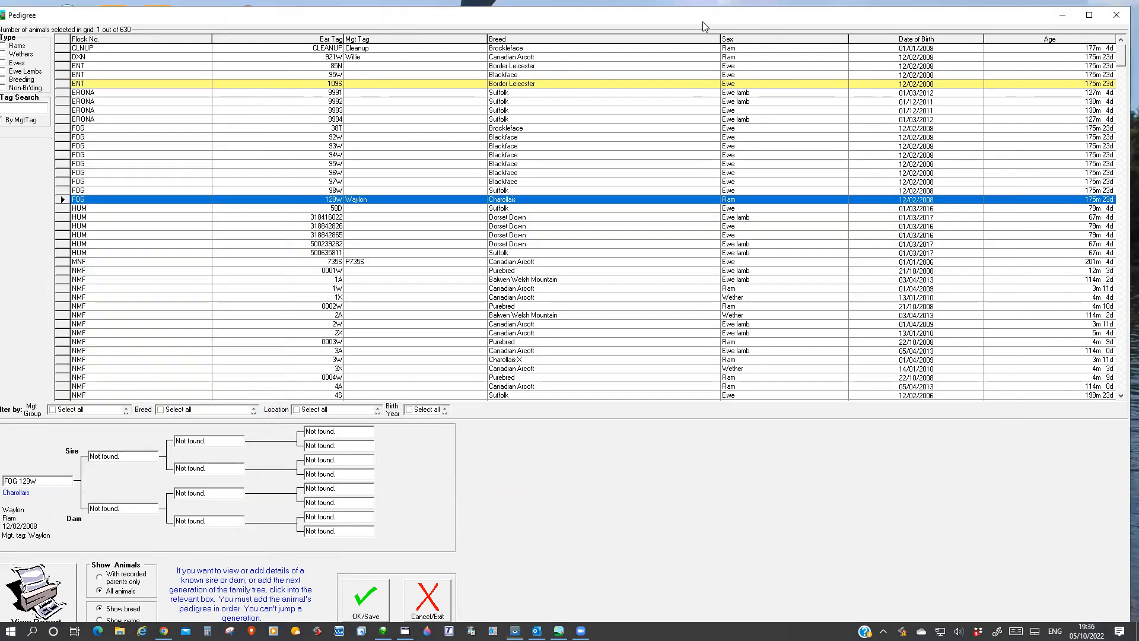
double_click(714, 25)
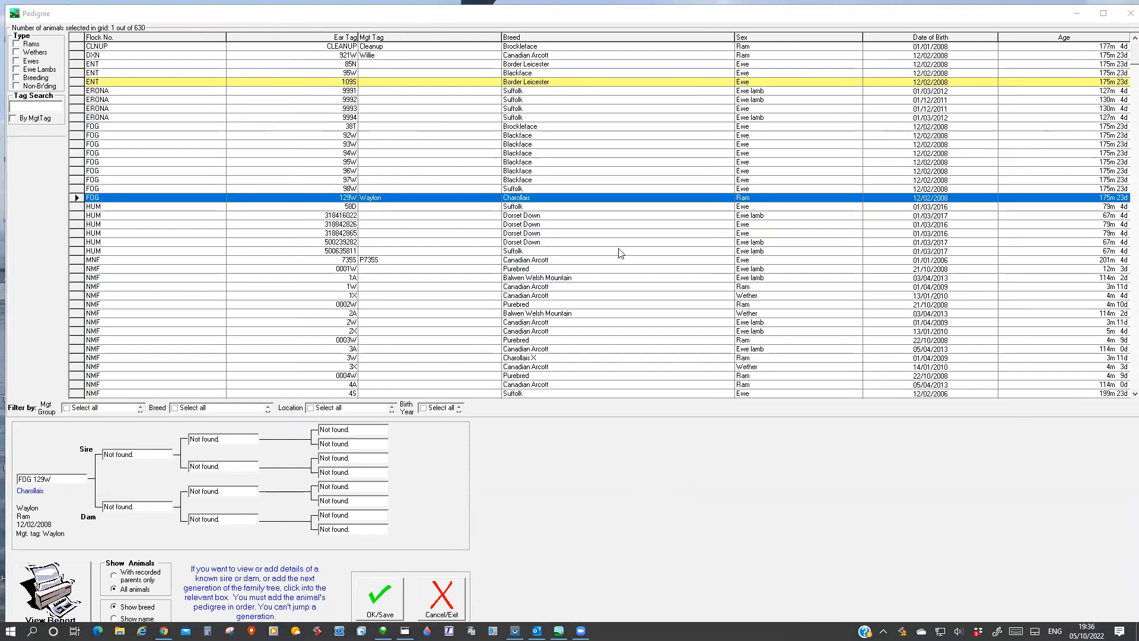
Switch to the Stock Recorder app on the mirrored handheld and leave the animal history to return to its main menu.
key(alt+Tab)
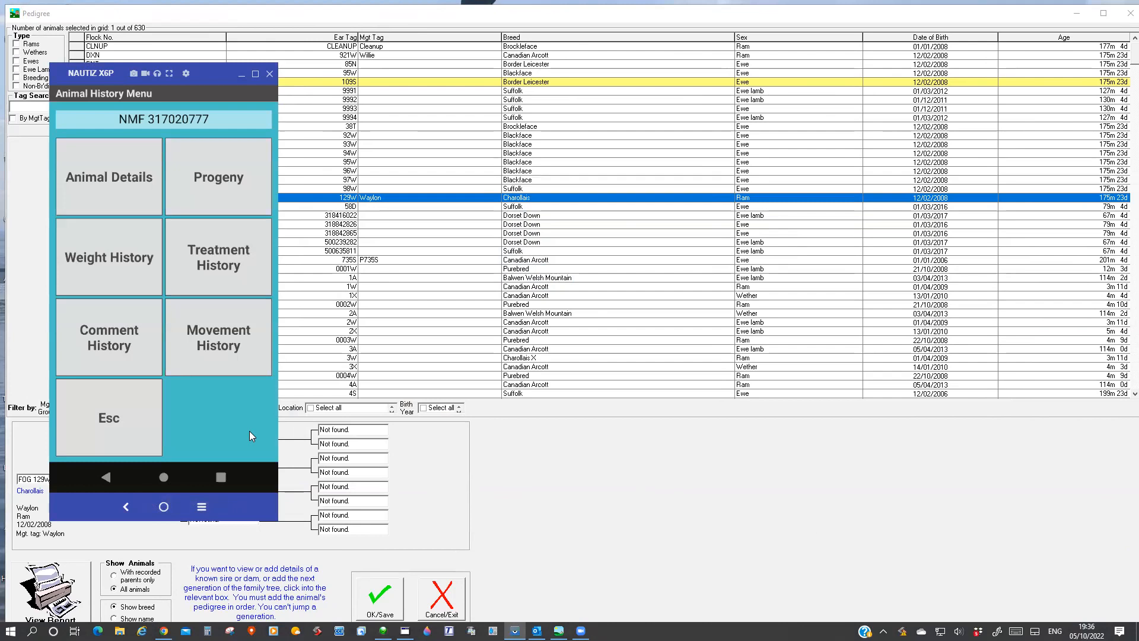
click(107, 430)
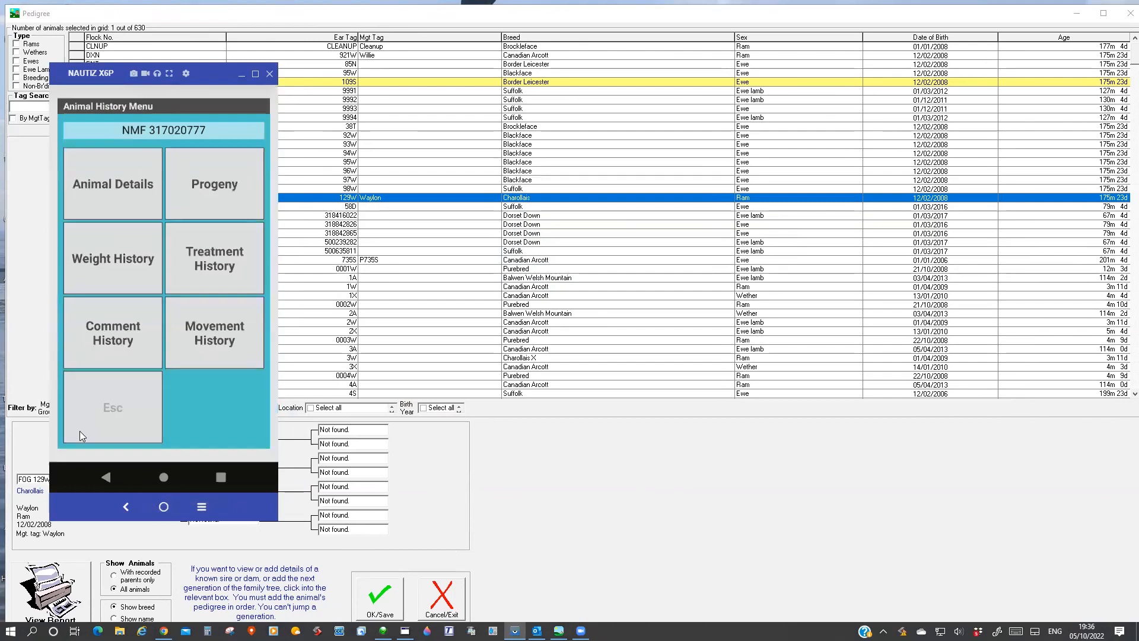
click(71, 427)
click(95, 303)
click(93, 431)
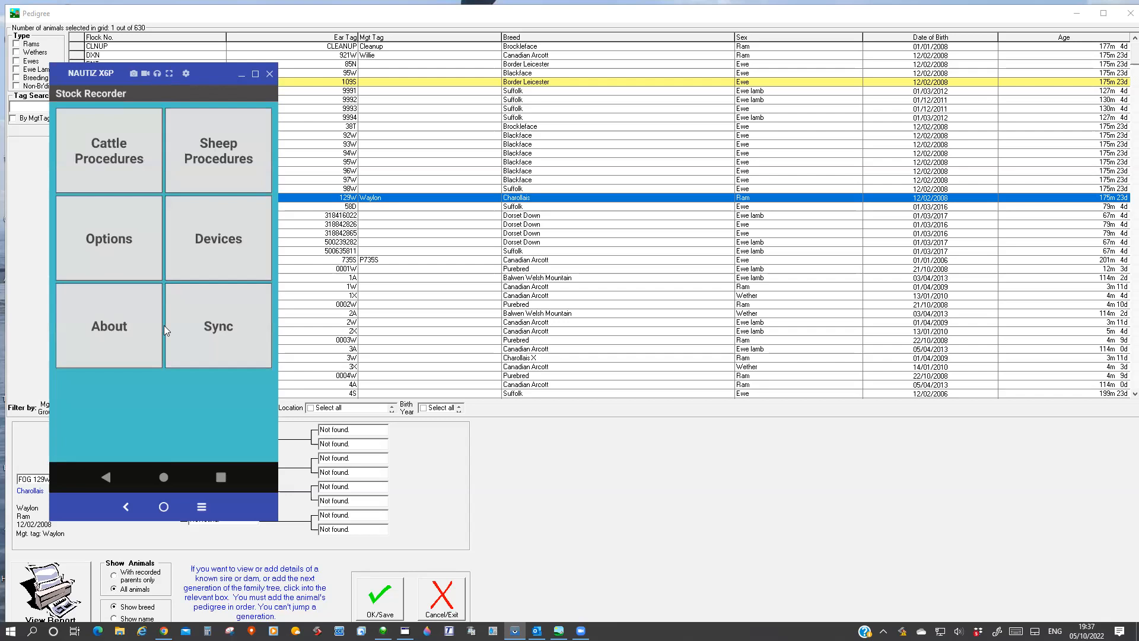
Set Tag Creation to Type in the handheld's tag options and return to the Options menu.
click(114, 232)
click(198, 154)
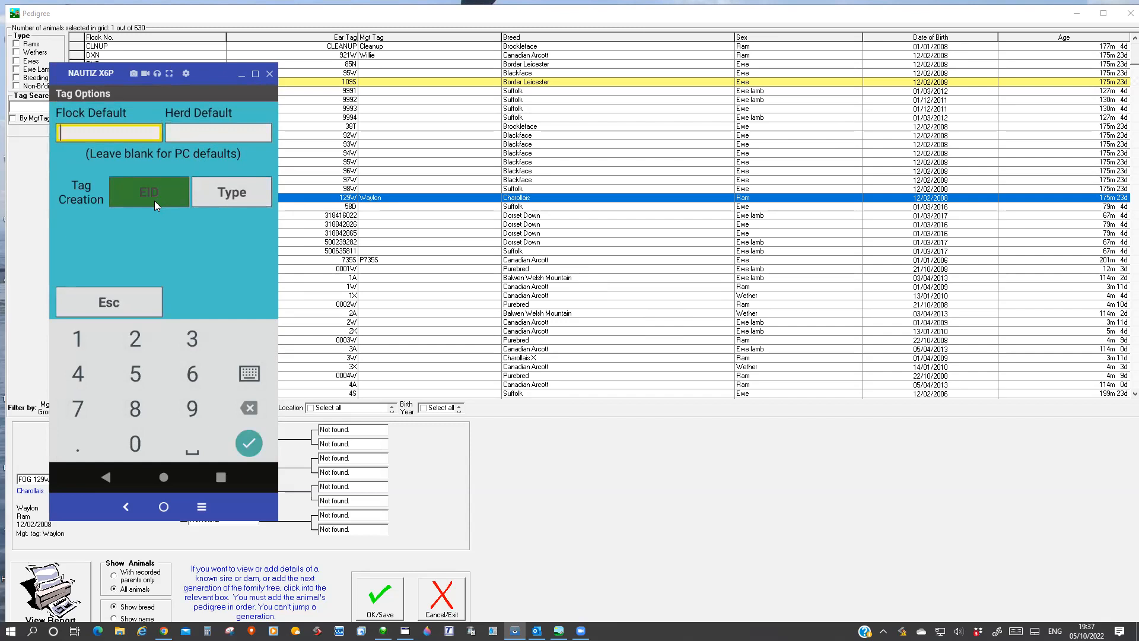
click(214, 193)
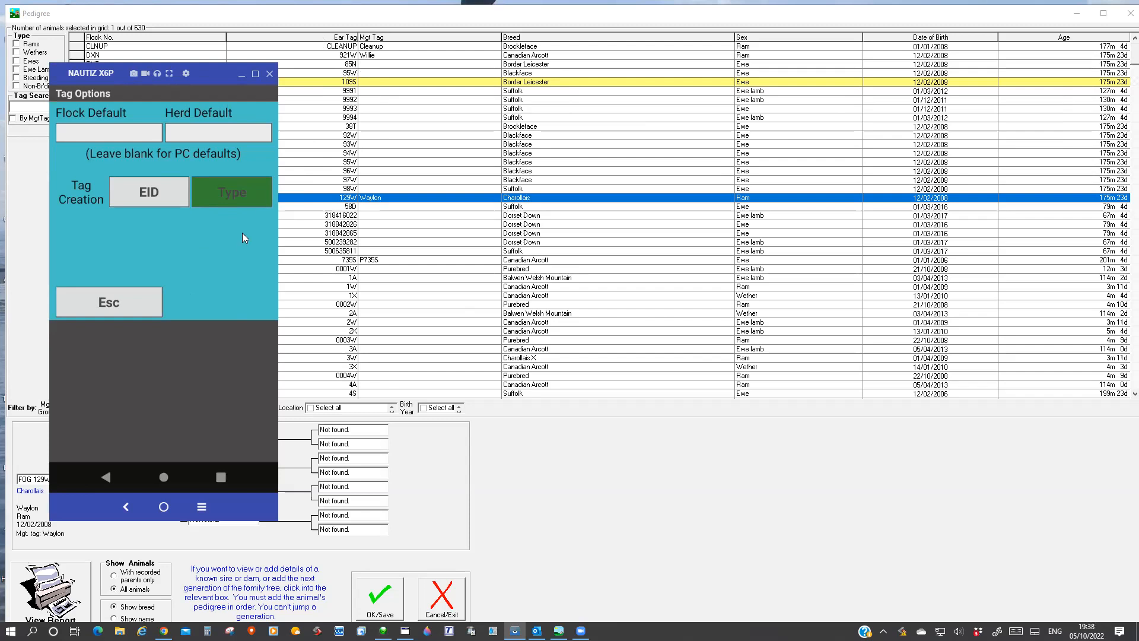
click(121, 308)
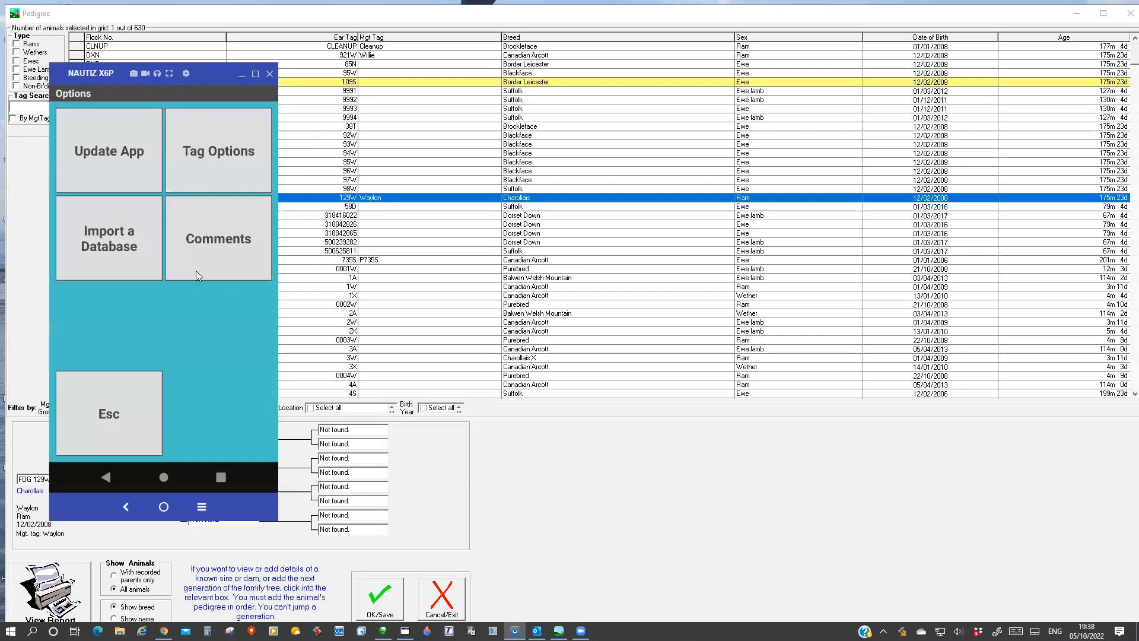
Review the comment options for animals in the race or drafting crate, and return to the main menu.
click(216, 256)
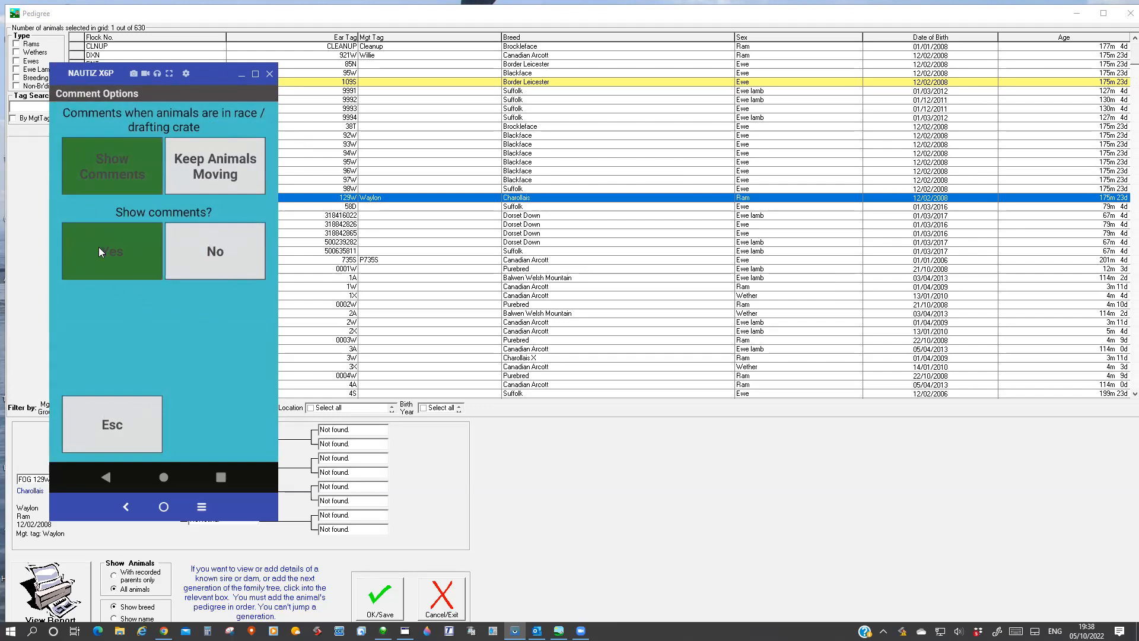
click(105, 420)
click(102, 393)
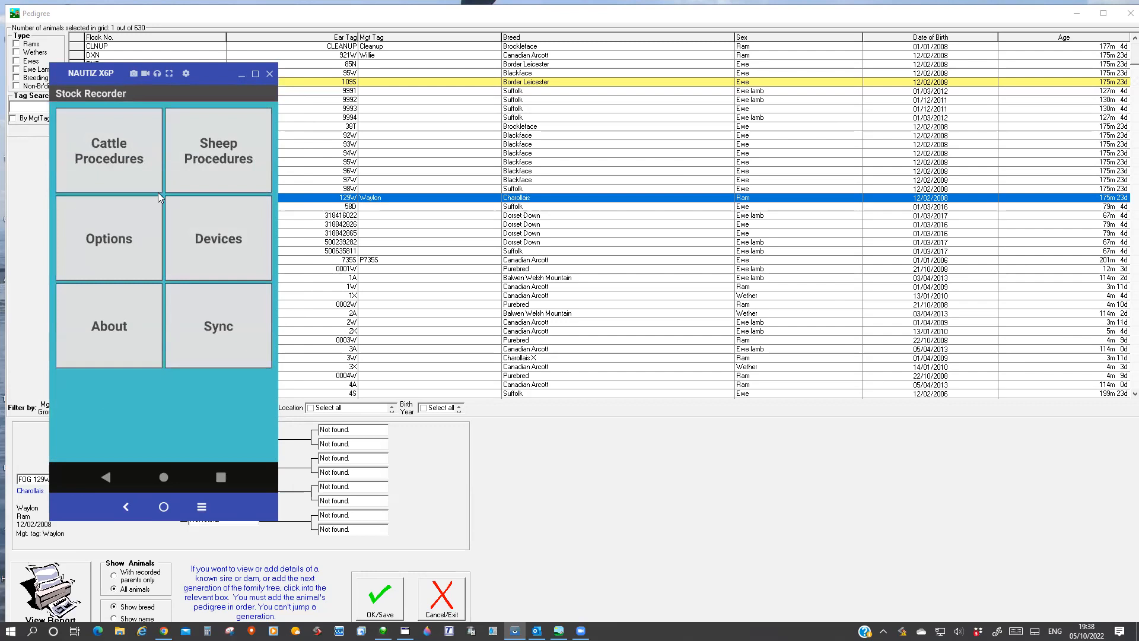
Inspect the weigh head and RF reader setup screens under Devices, and return to the main menu.
click(239, 261)
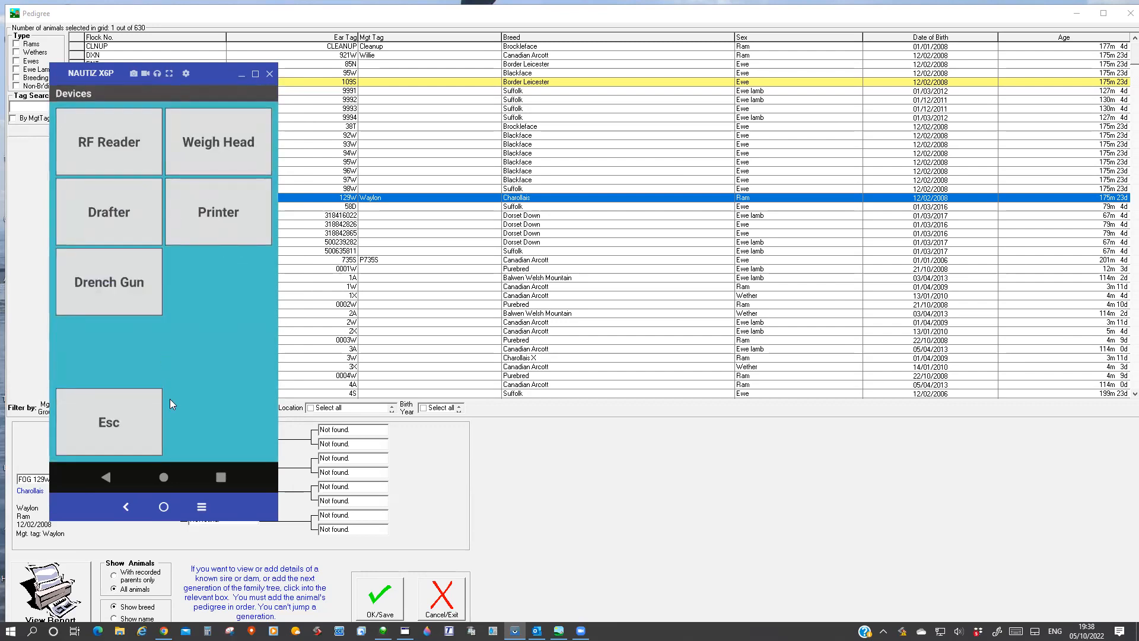
click(206, 145)
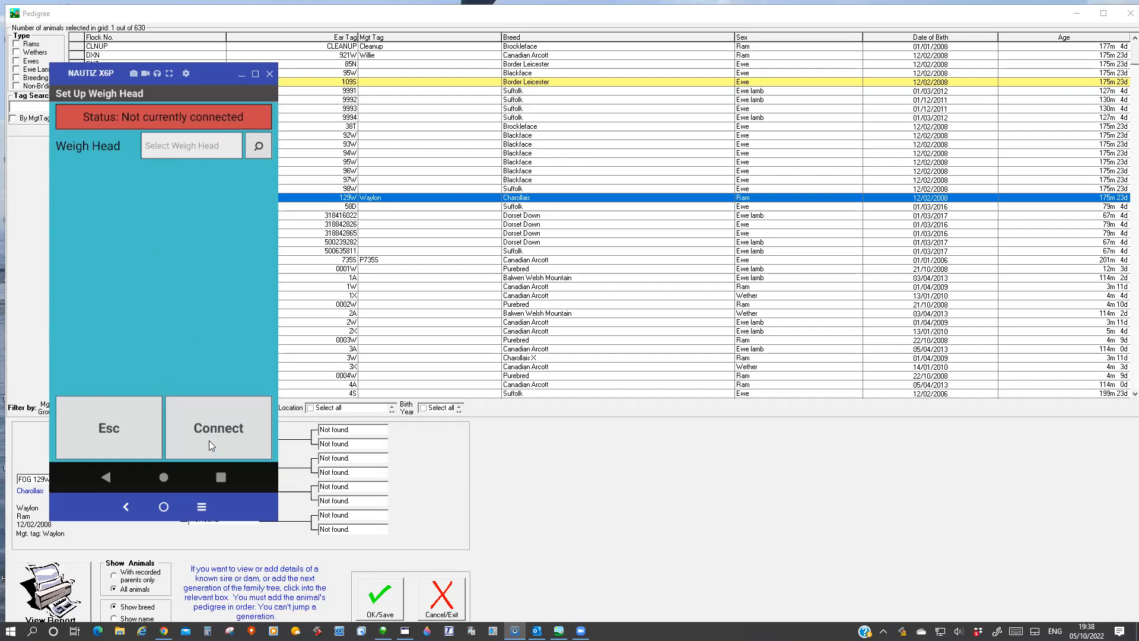
click(110, 428)
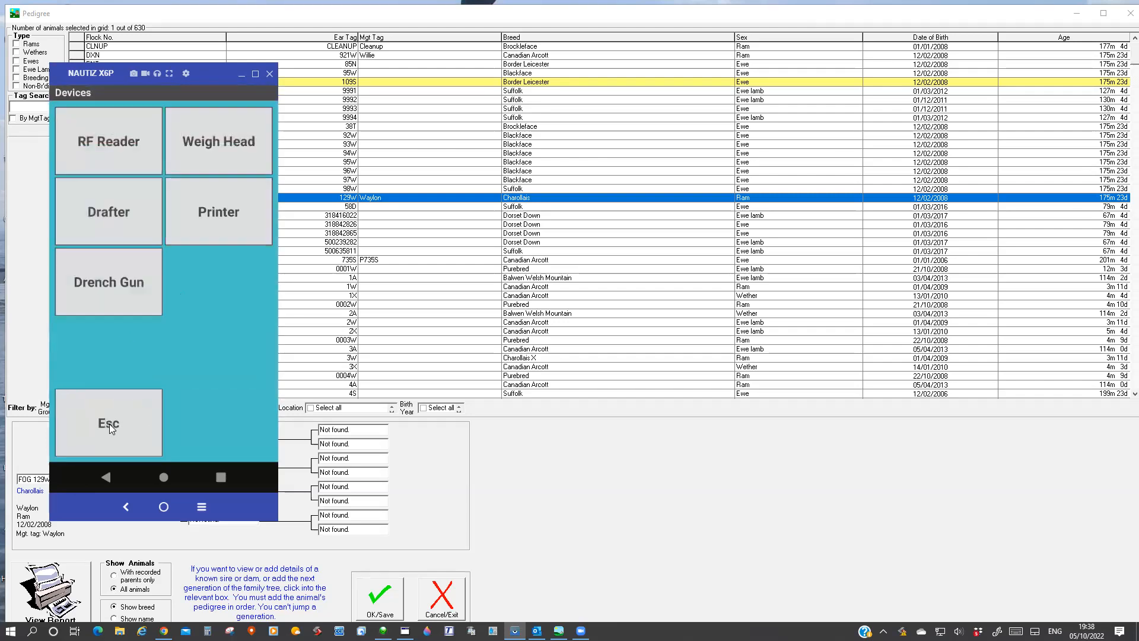
click(111, 151)
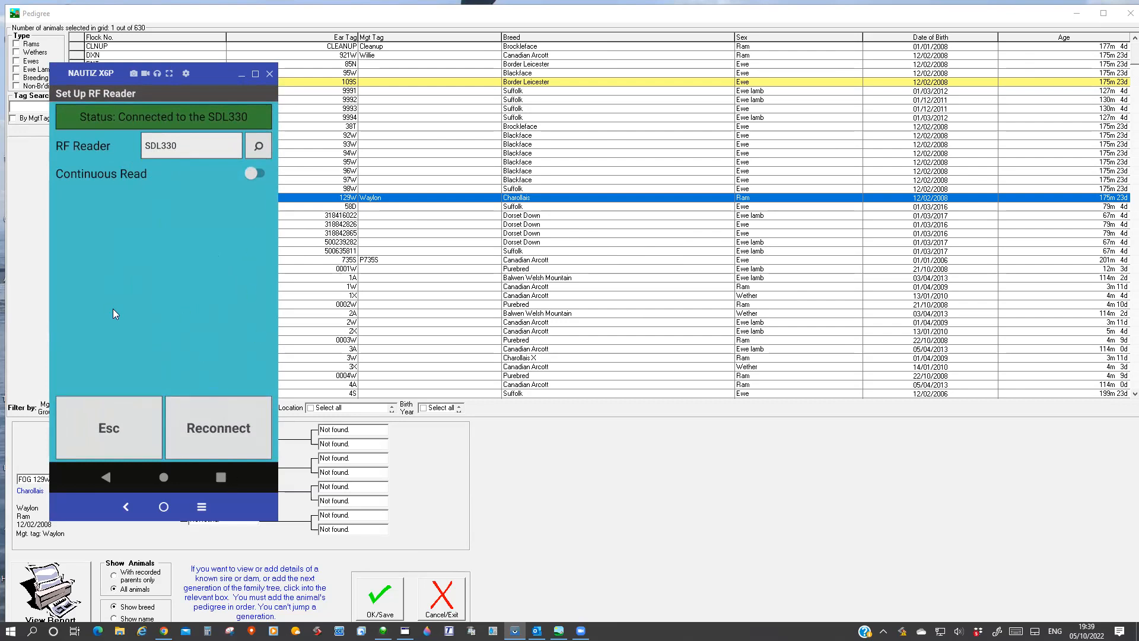
click(107, 427)
click(101, 422)
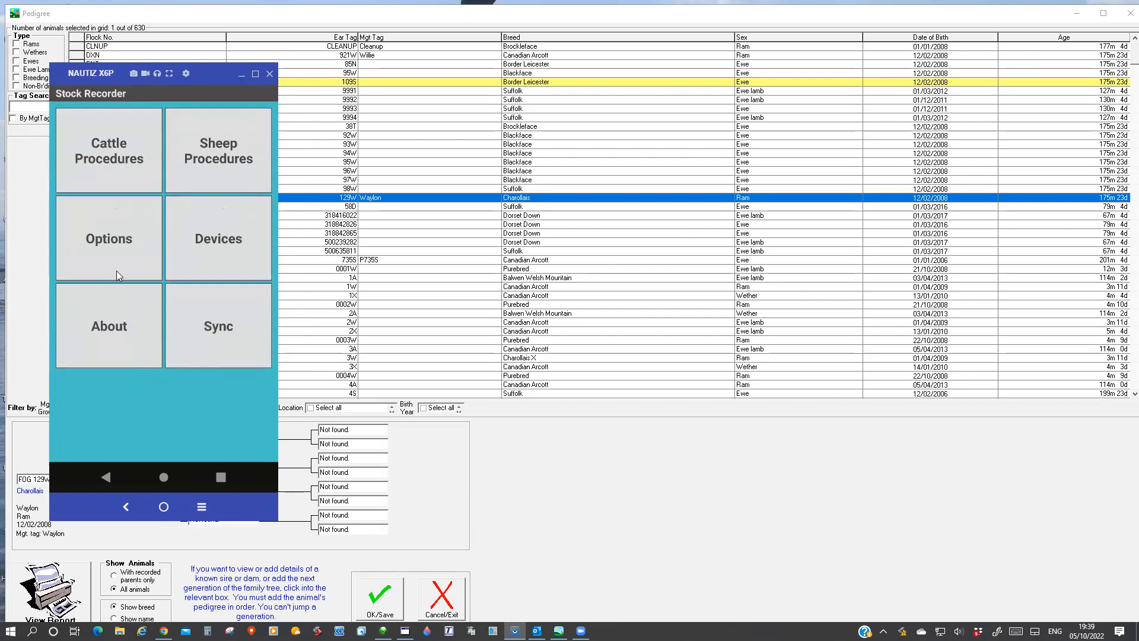
Open Review Data from the additional sheep procedures and look through the summary for ewe NMF 517R.
click(229, 168)
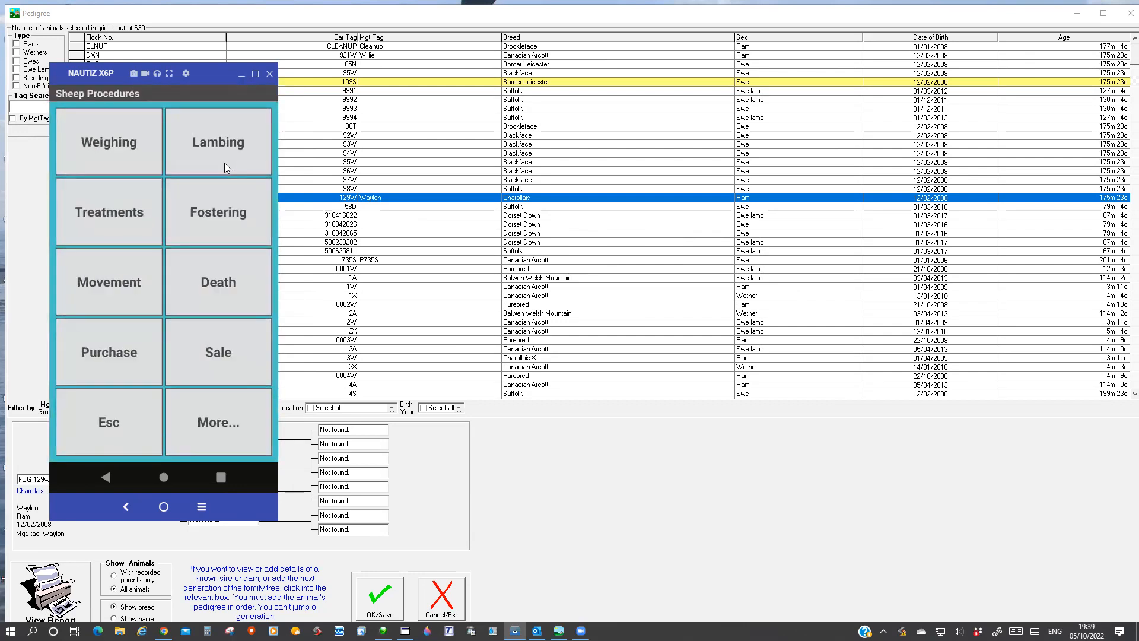
click(223, 439)
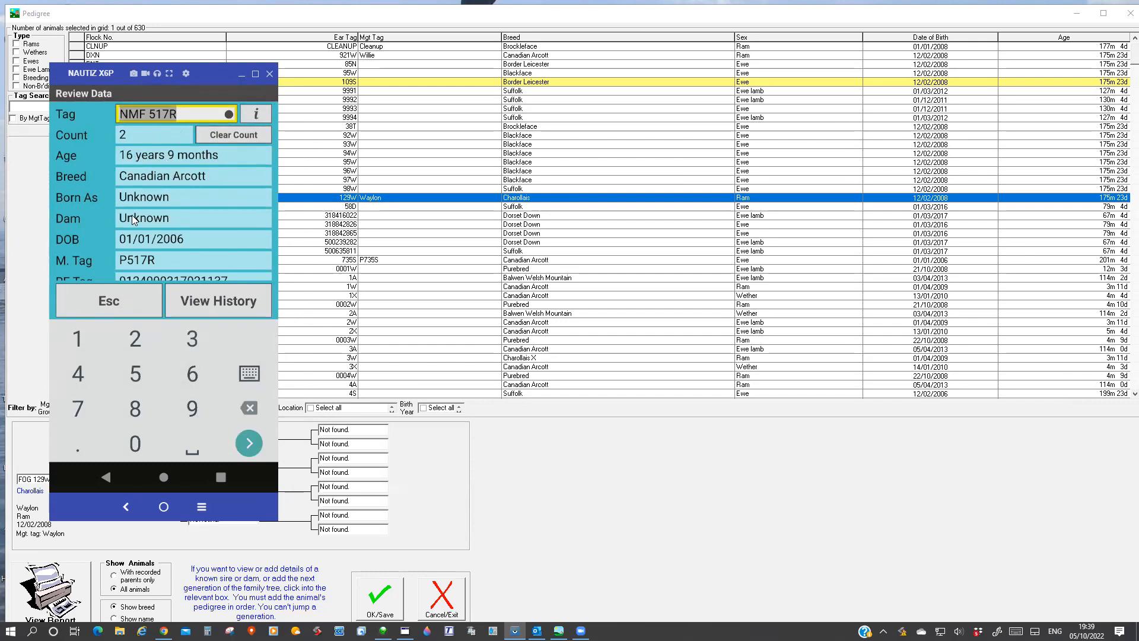
scroll(137, 224, down, 1)
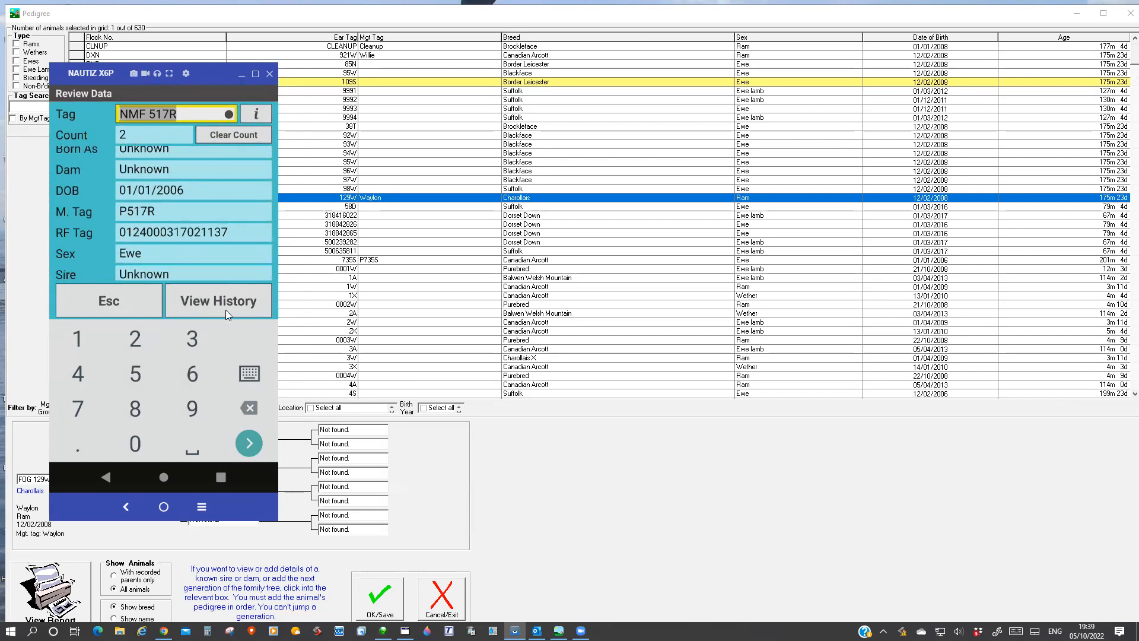
Open the animal history from the record of ewe NMF 517R and view its animal details.
click(261, 115)
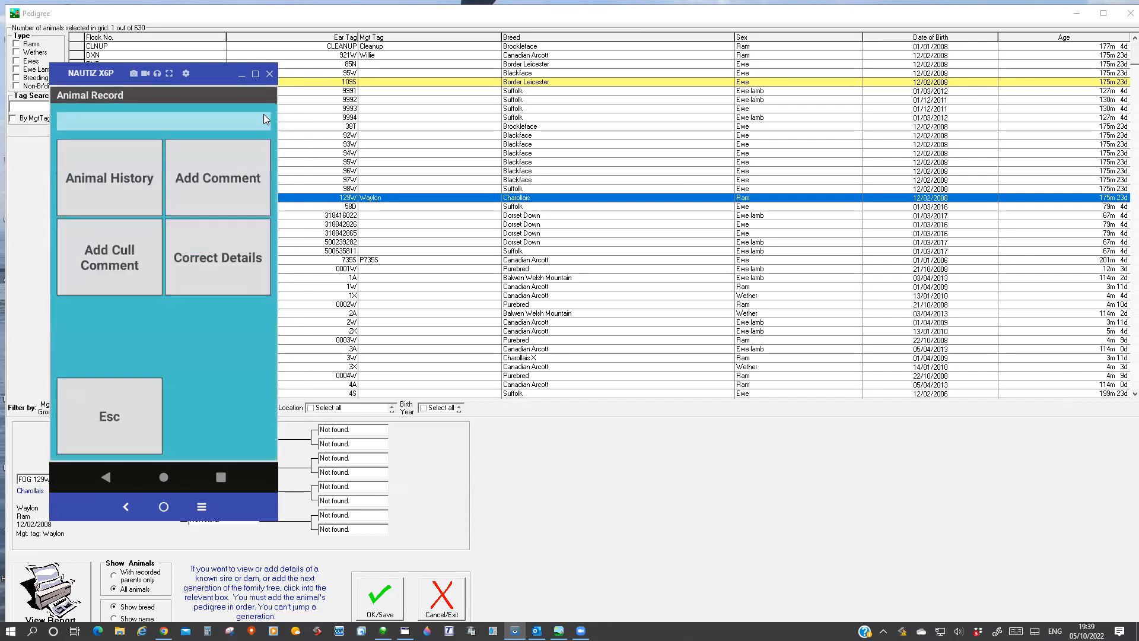
click(98, 176)
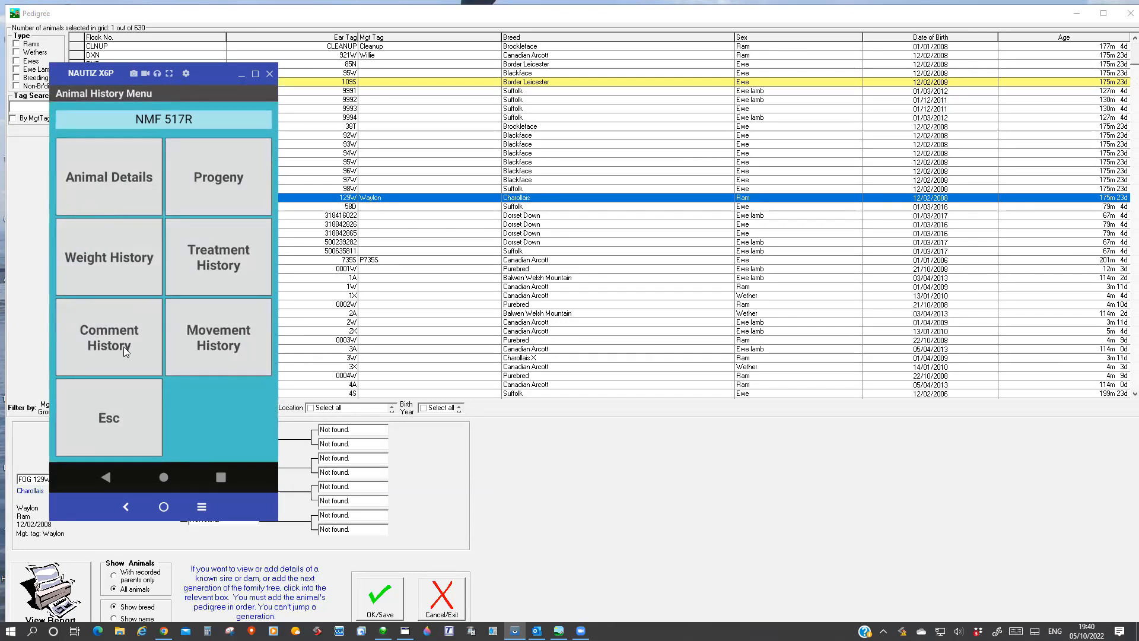
click(101, 176)
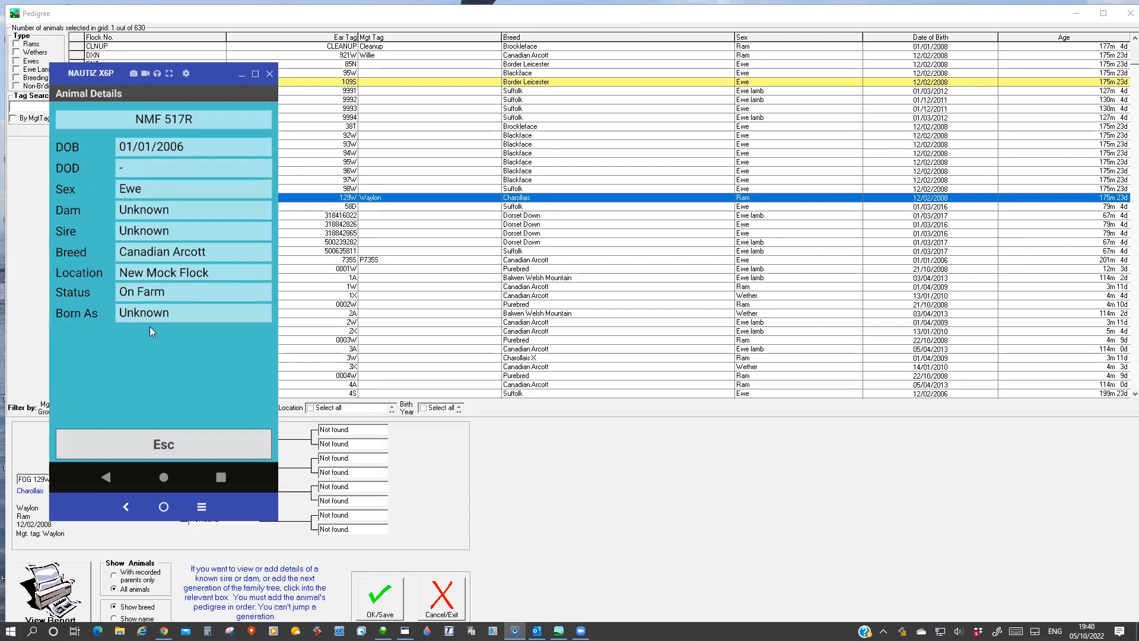
click(152, 437)
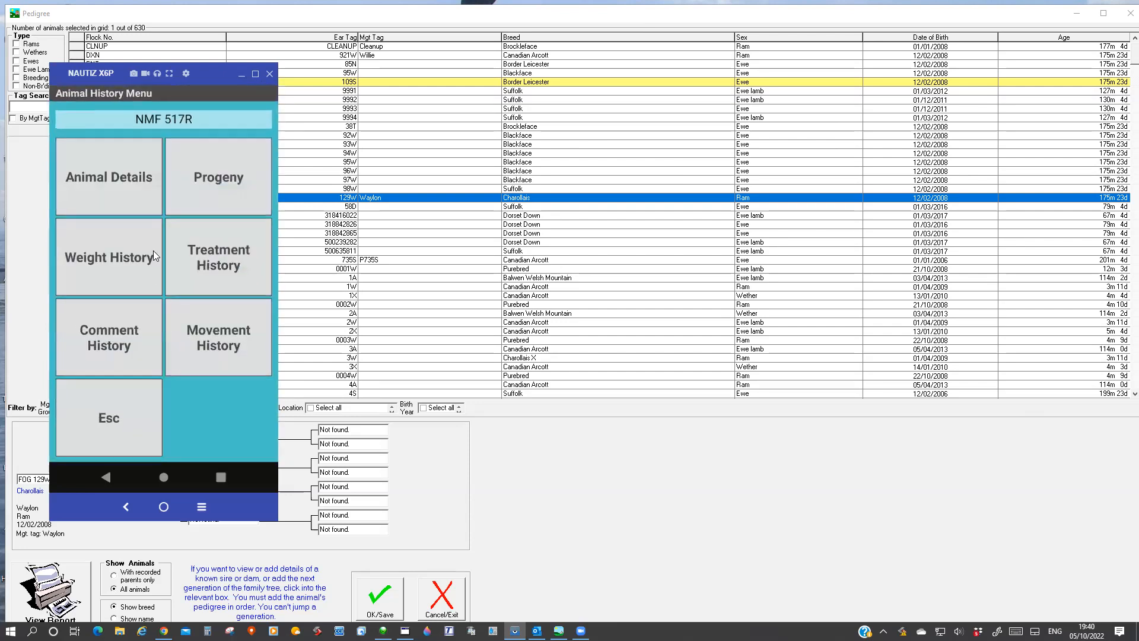
Examine the progeny details and the weight history of ewe NMF 517R.
click(203, 175)
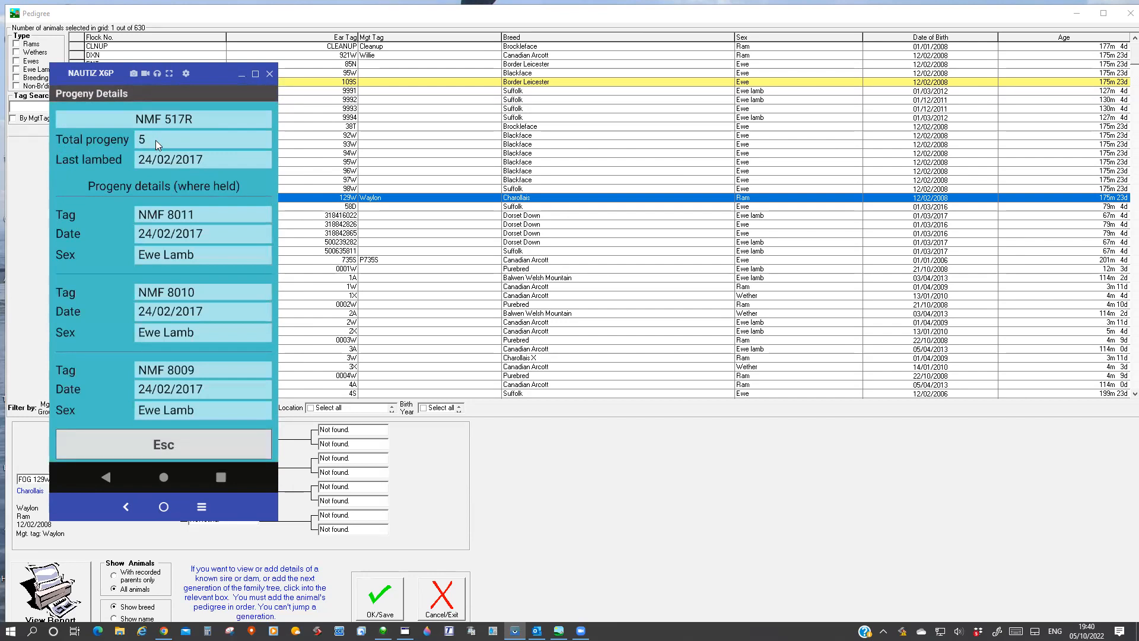
scroll(189, 253, down, 1)
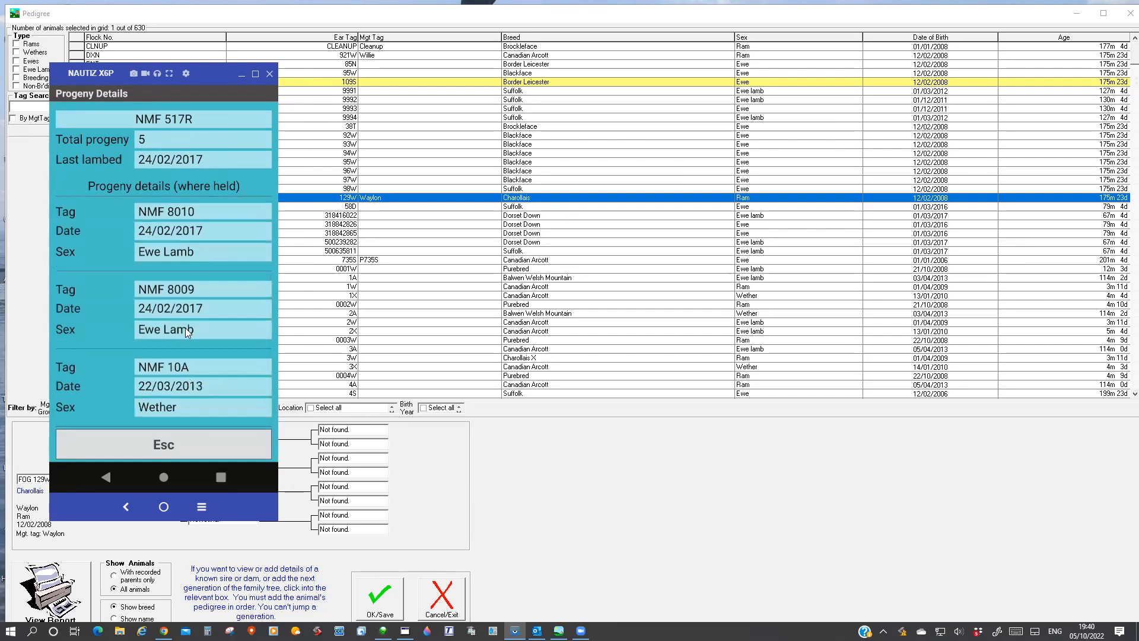
click(193, 233)
scroll(190, 238, up, 1)
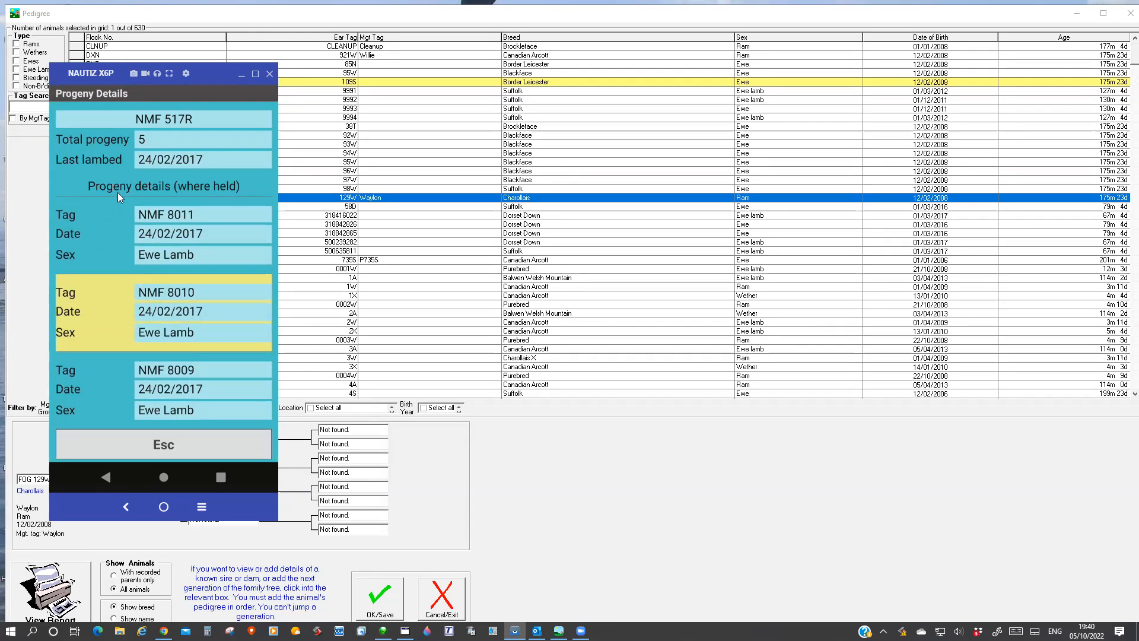
click(153, 445)
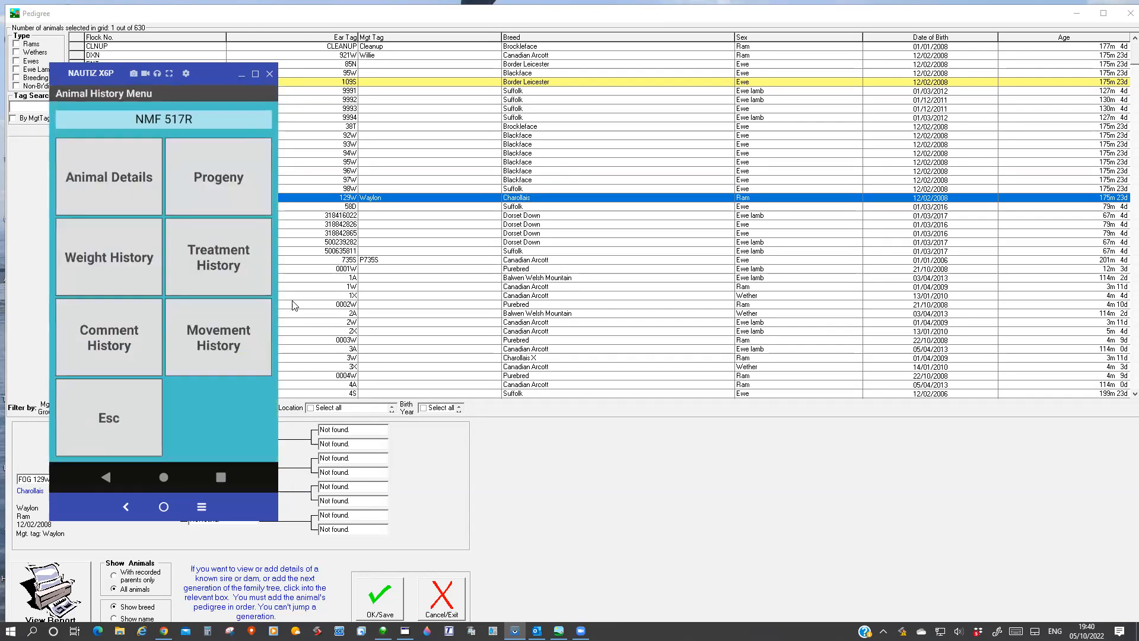
click(114, 255)
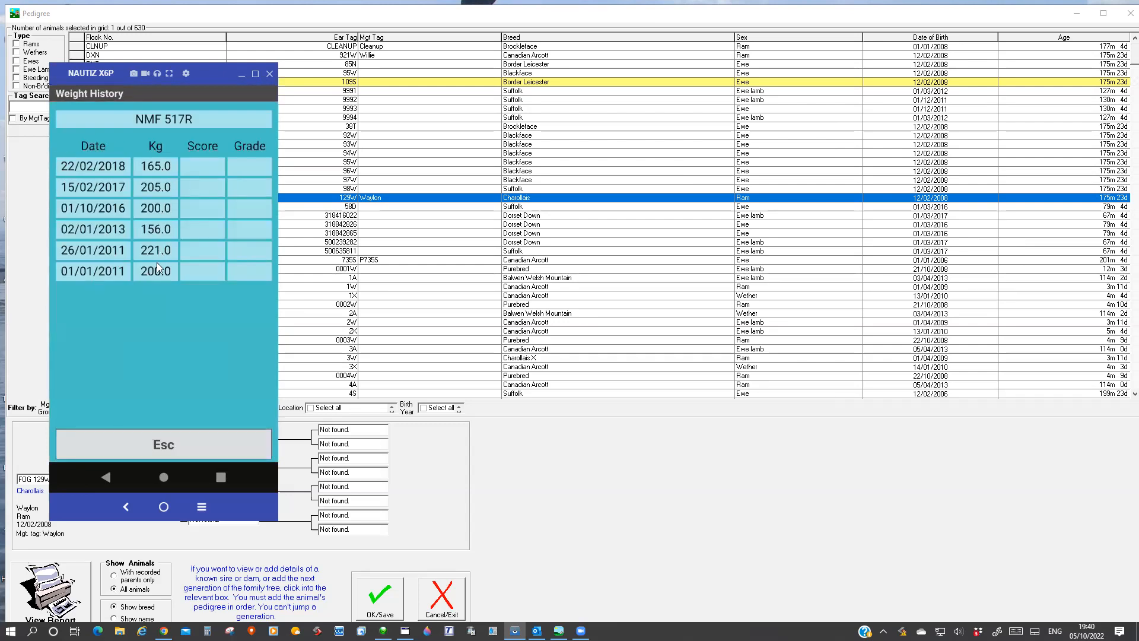
click(169, 445)
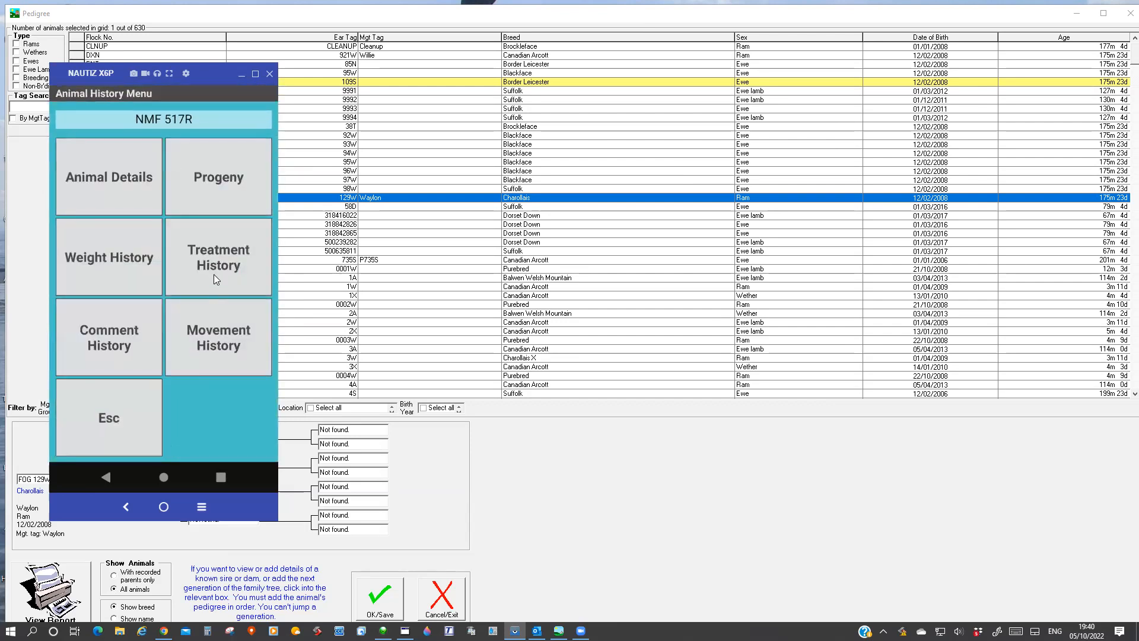
Open the treatment history of ewe NMF 517R and look through the recorded drugs, doses, reasons and withdrawal dates.
click(221, 255)
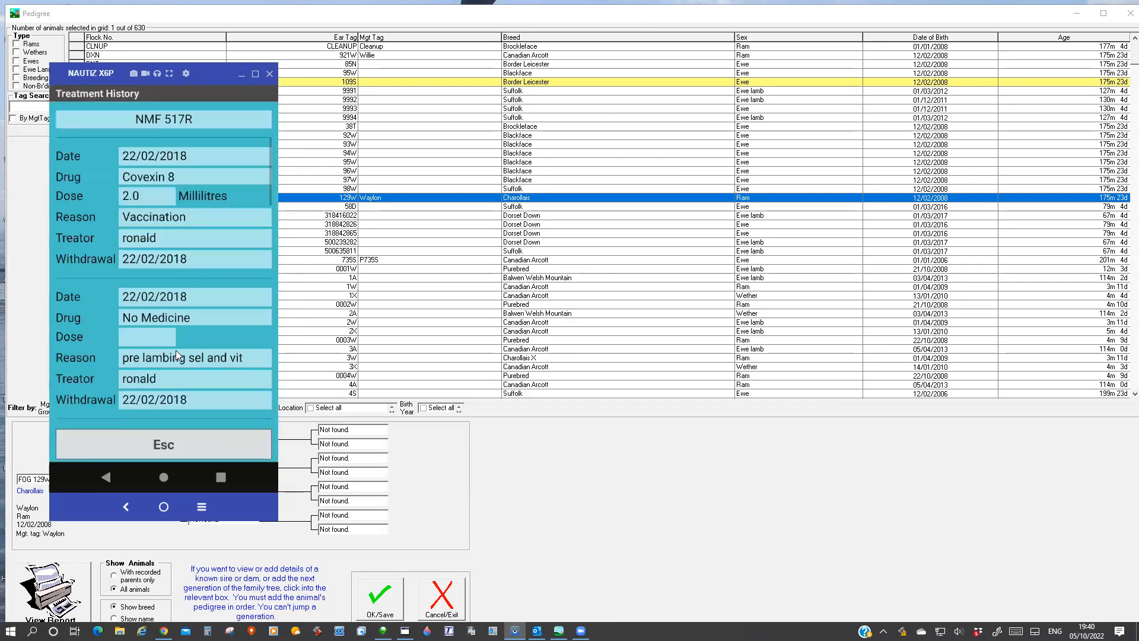
scroll(167, 323, down, 3)
scroll(165, 326, up, 3)
scroll(152, 331, down, 1)
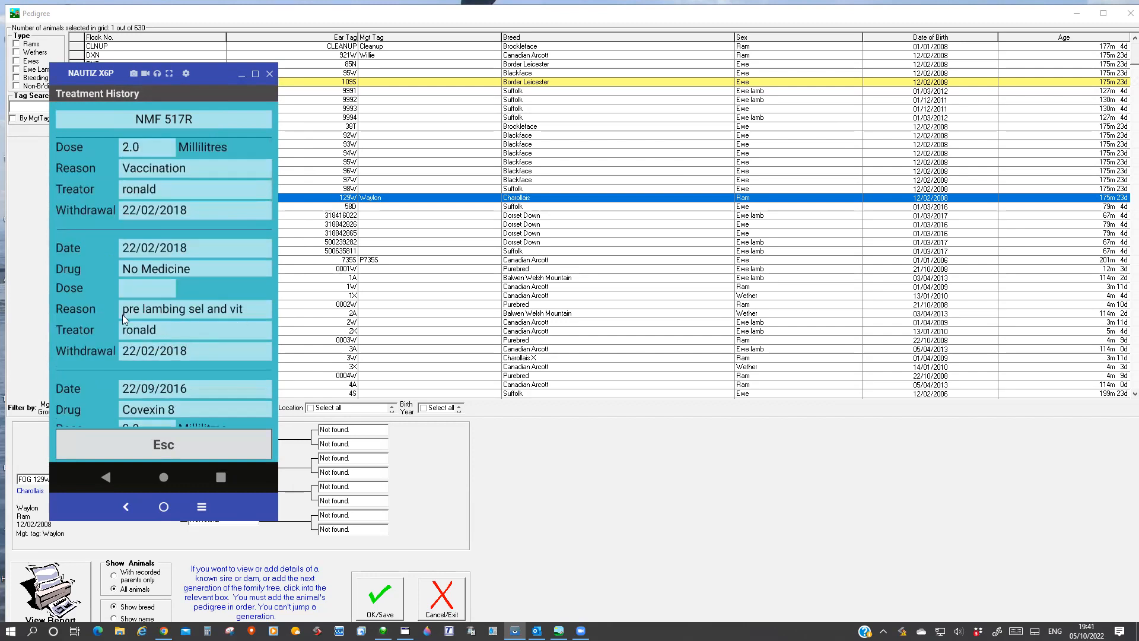
scroll(226, 311, down, 2)
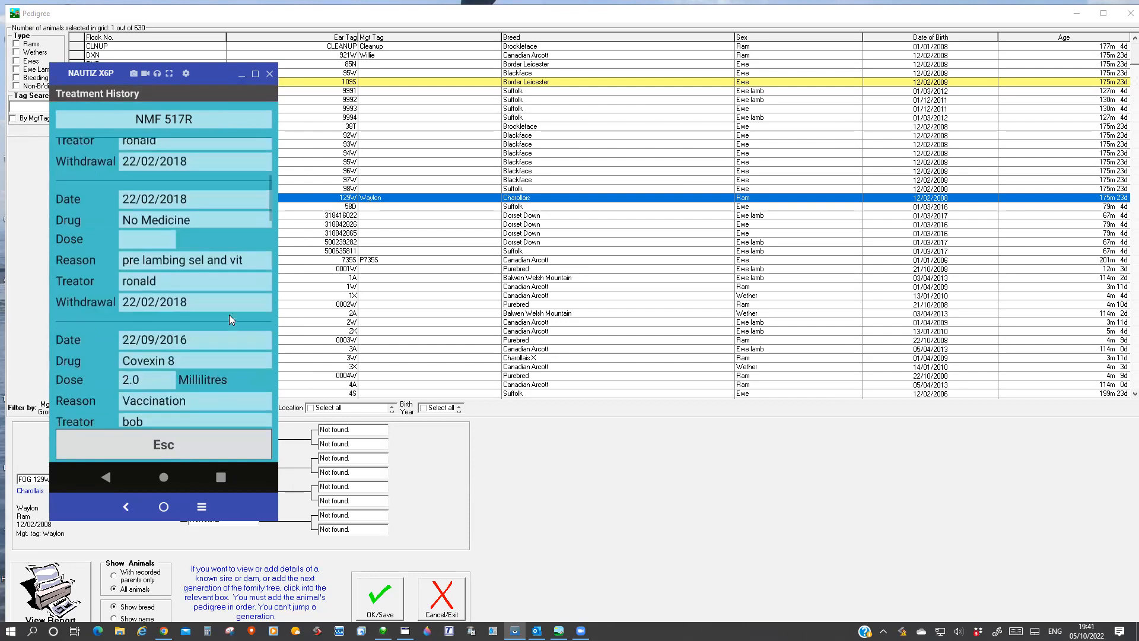
scroll(165, 242, down, 2)
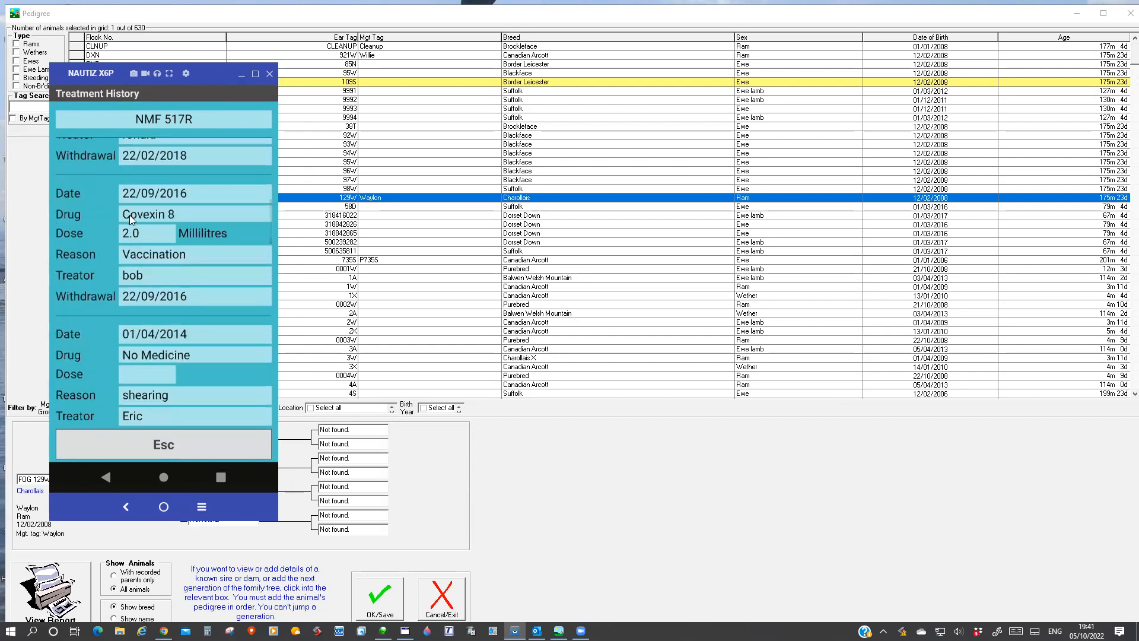
Examine the older treatment records of ewe NMF 517R down to the earliest entry, and close the treatment history.
scroll(150, 285, down, 2)
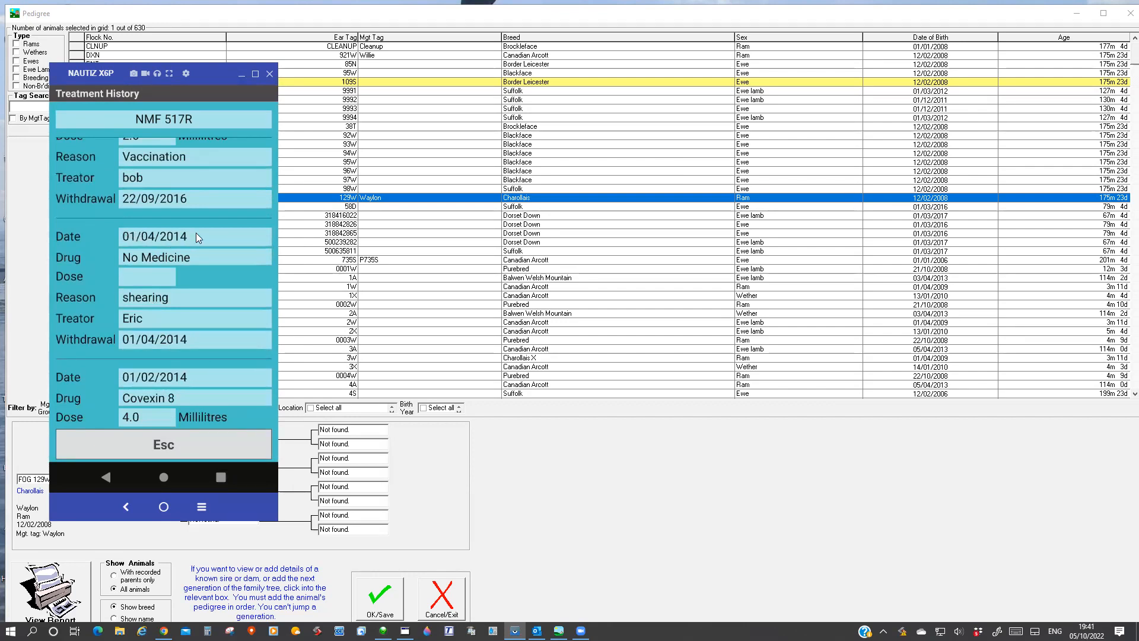
scroll(176, 310, down, 5)
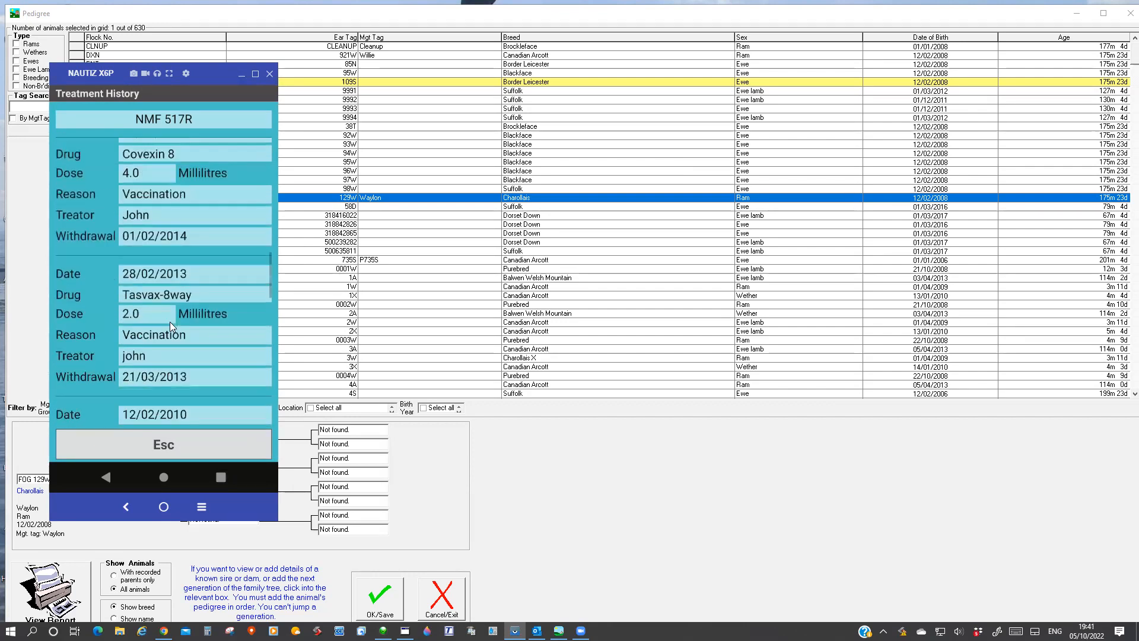
scroll(180, 342, down, 4)
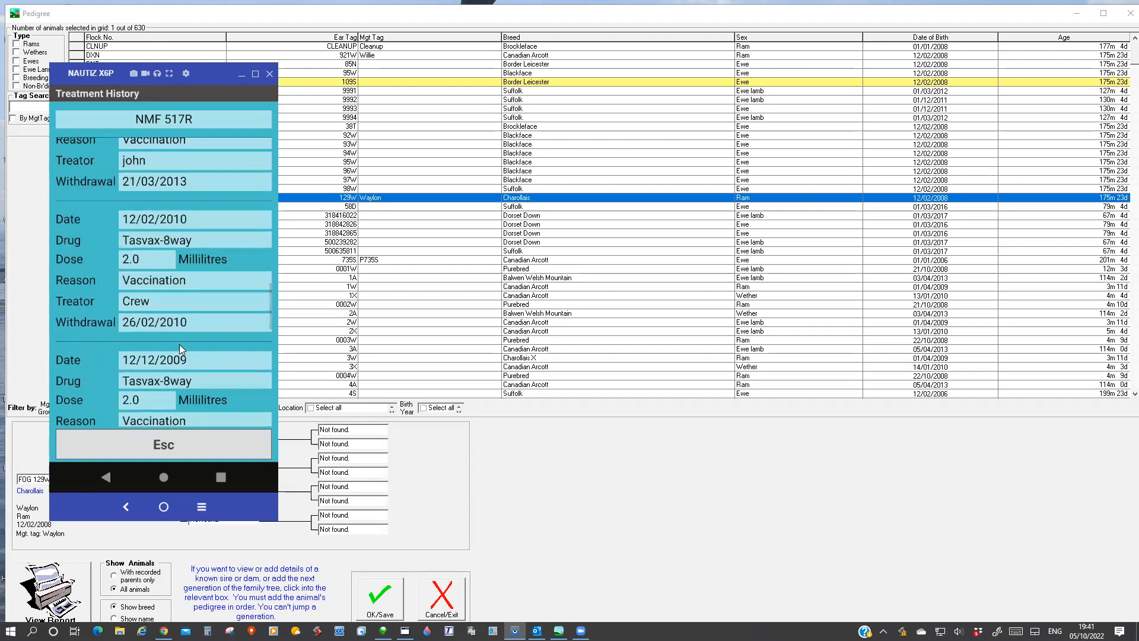
scroll(180, 317, down, 2)
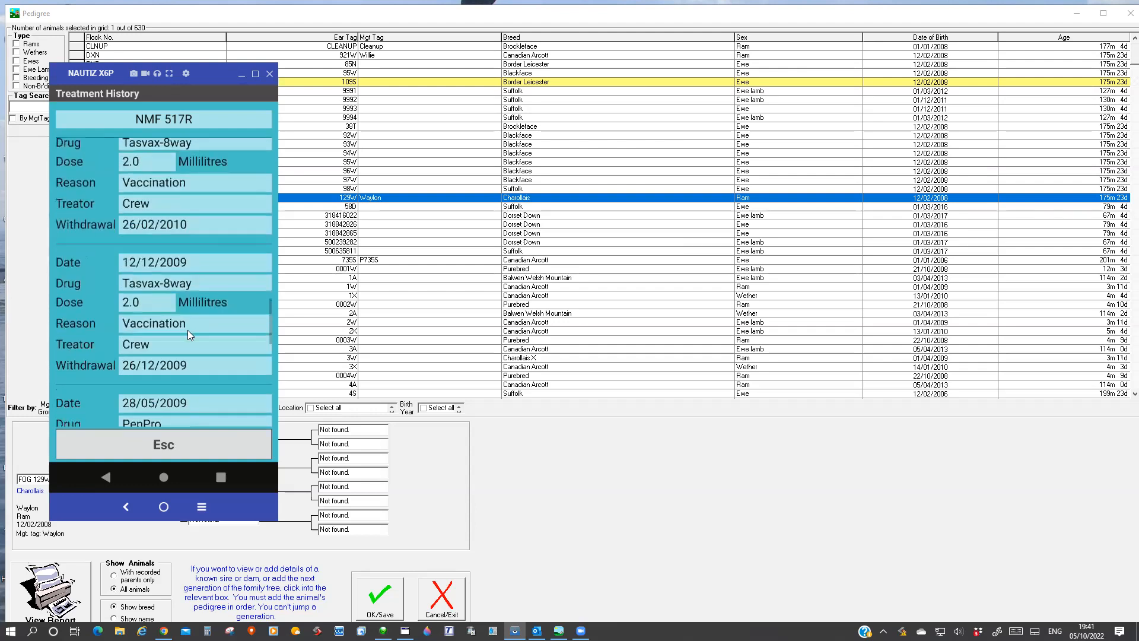
scroll(134, 285, down, 4)
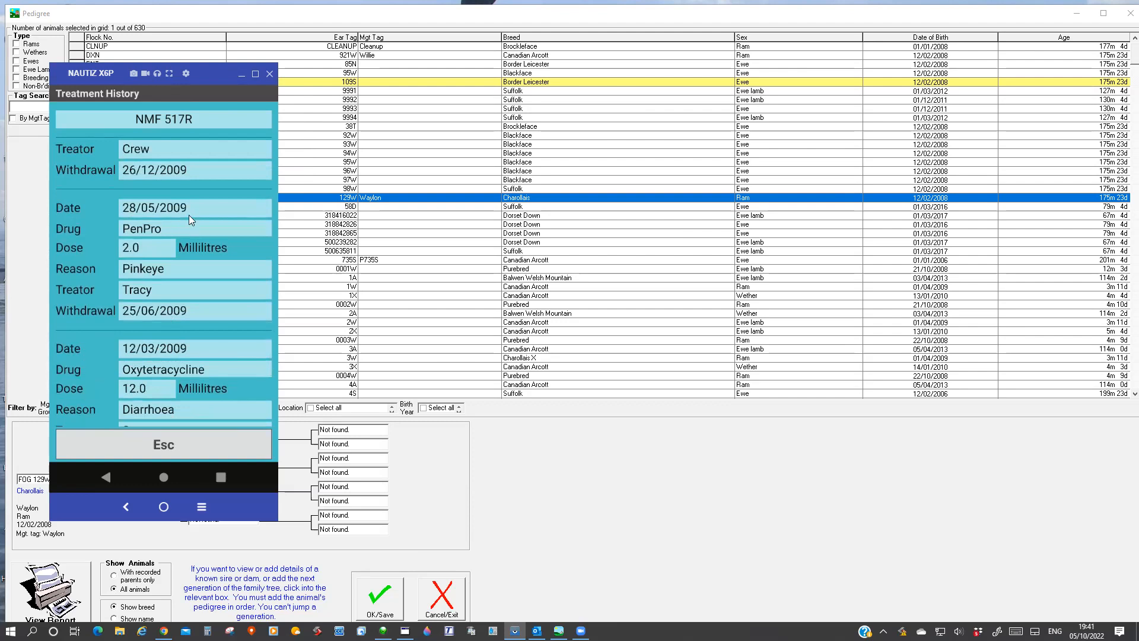
scroll(179, 377, down, 2)
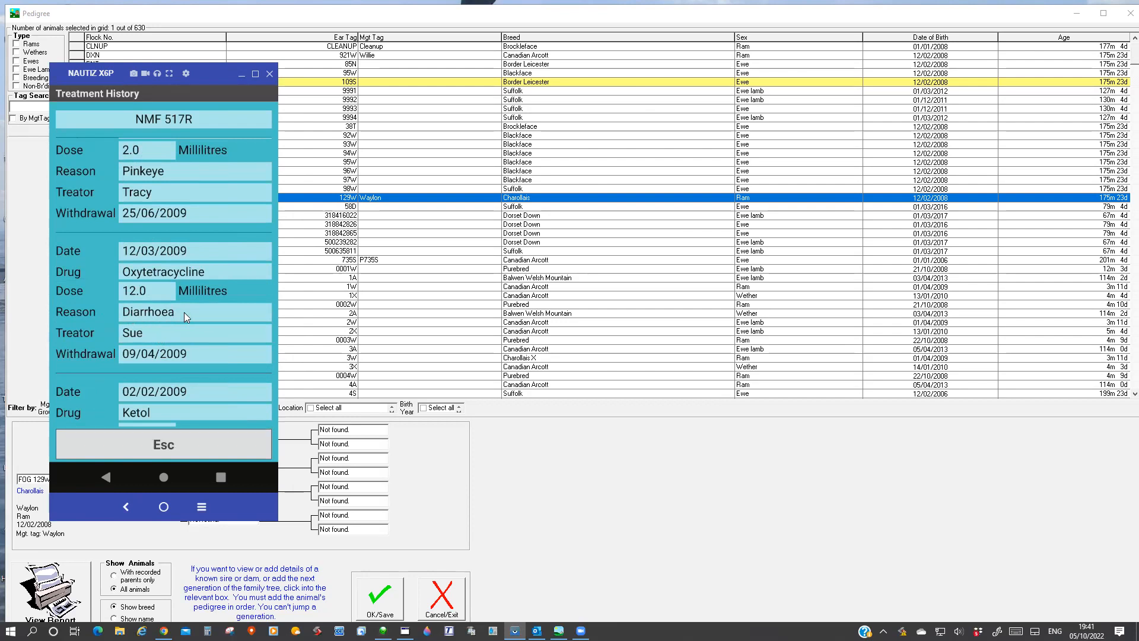
scroll(184, 312, down, 1)
scroll(183, 330, down, 1)
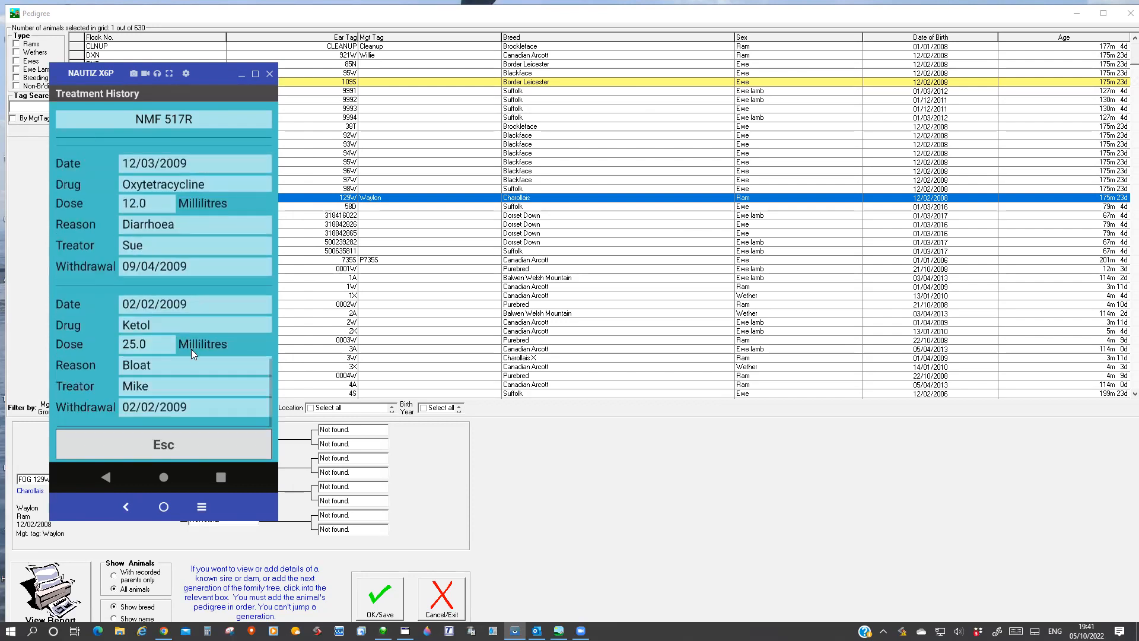
scroll(172, 403, up, 3)
click(168, 446)
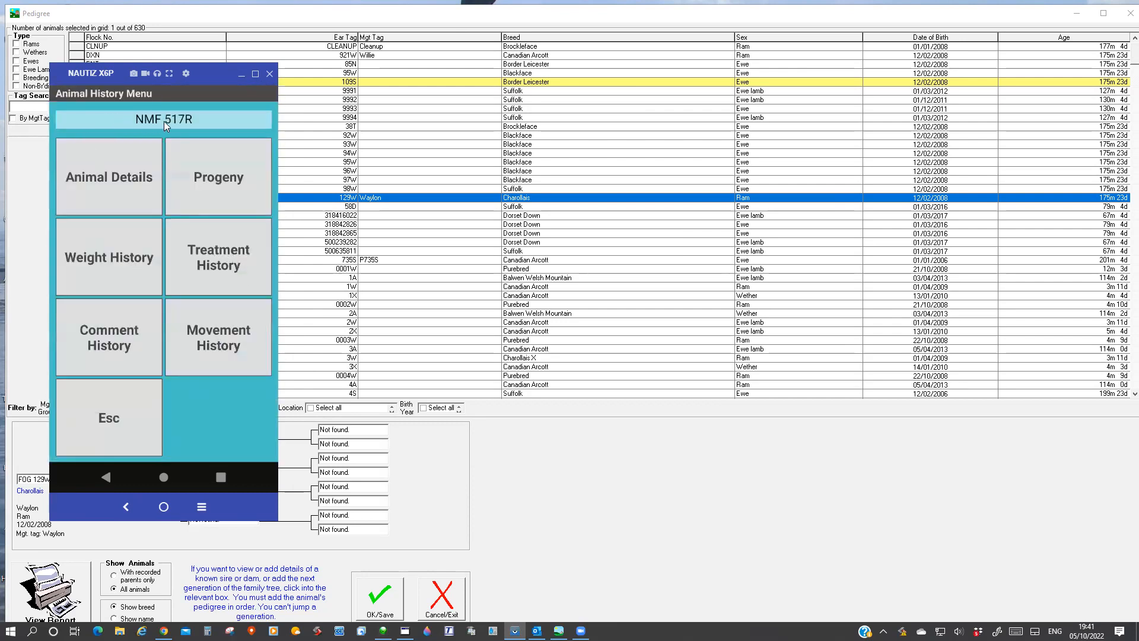
Examine the dates, locations and statuses in the movement history of ewe NMF 517R.
click(222, 334)
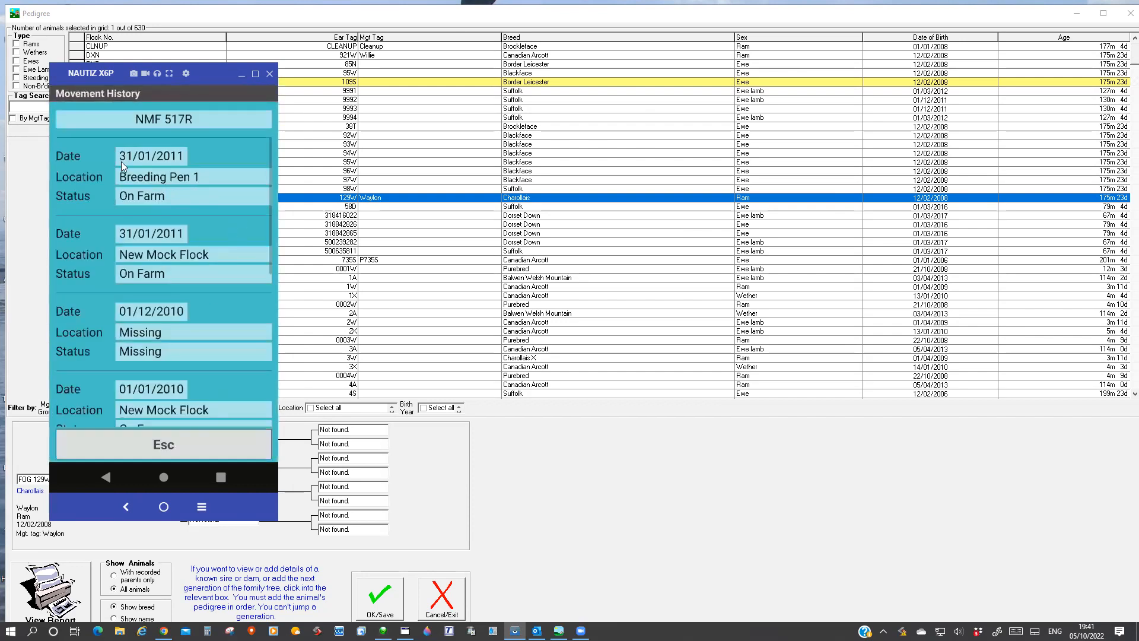
scroll(138, 286, down, 2)
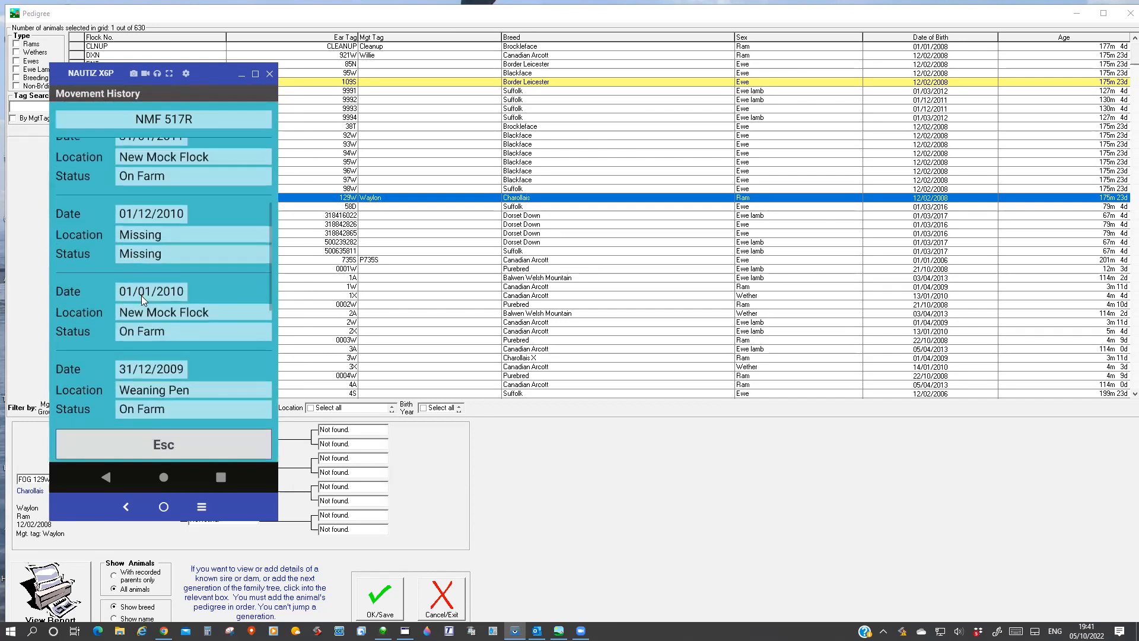
scroll(141, 296, down, 3)
scroll(150, 386, down, 2)
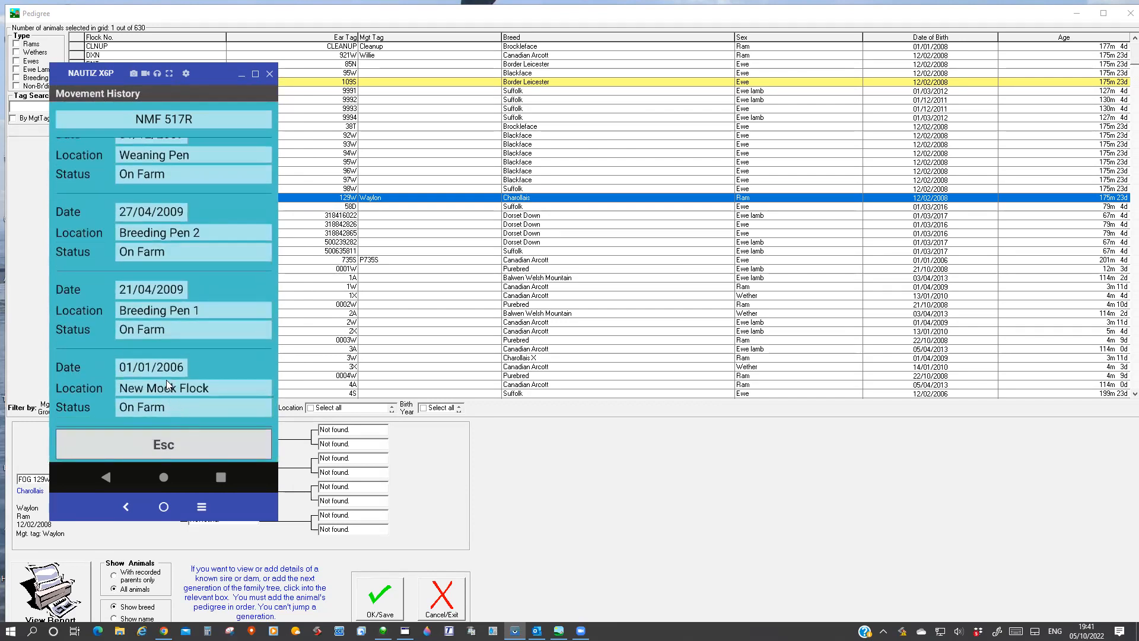
scroll(168, 374, up, 6)
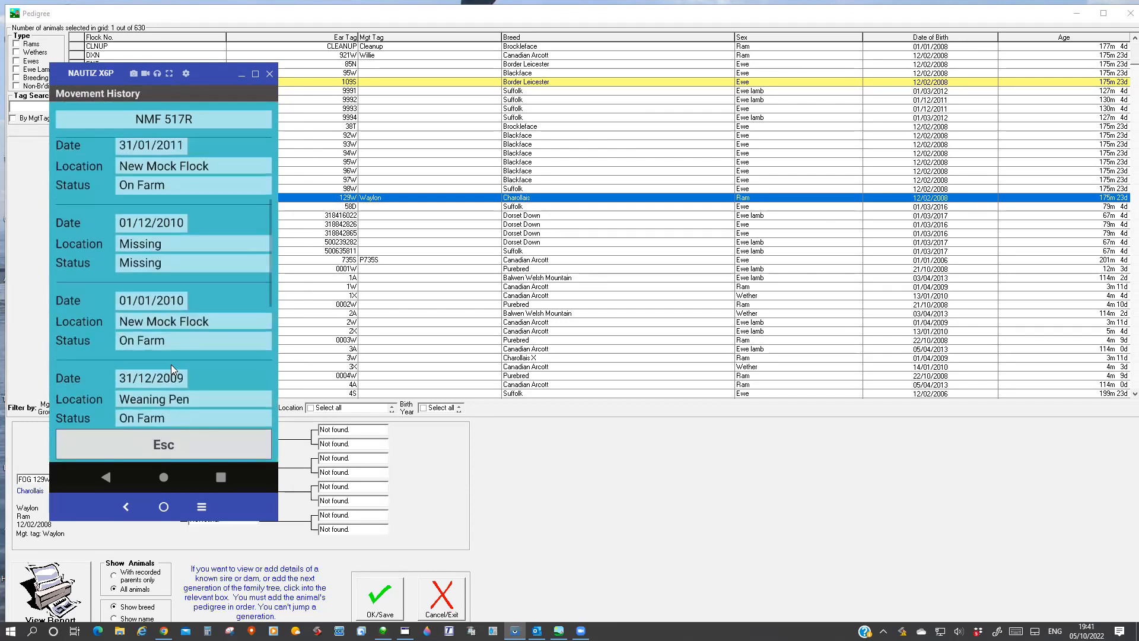
click(170, 443)
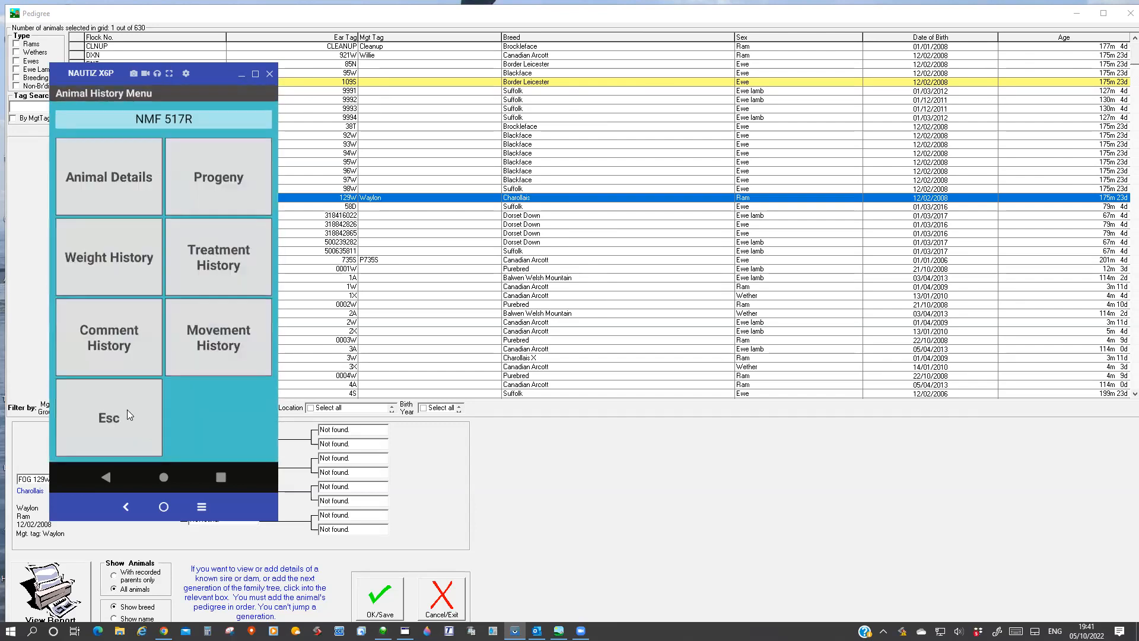
click(91, 341)
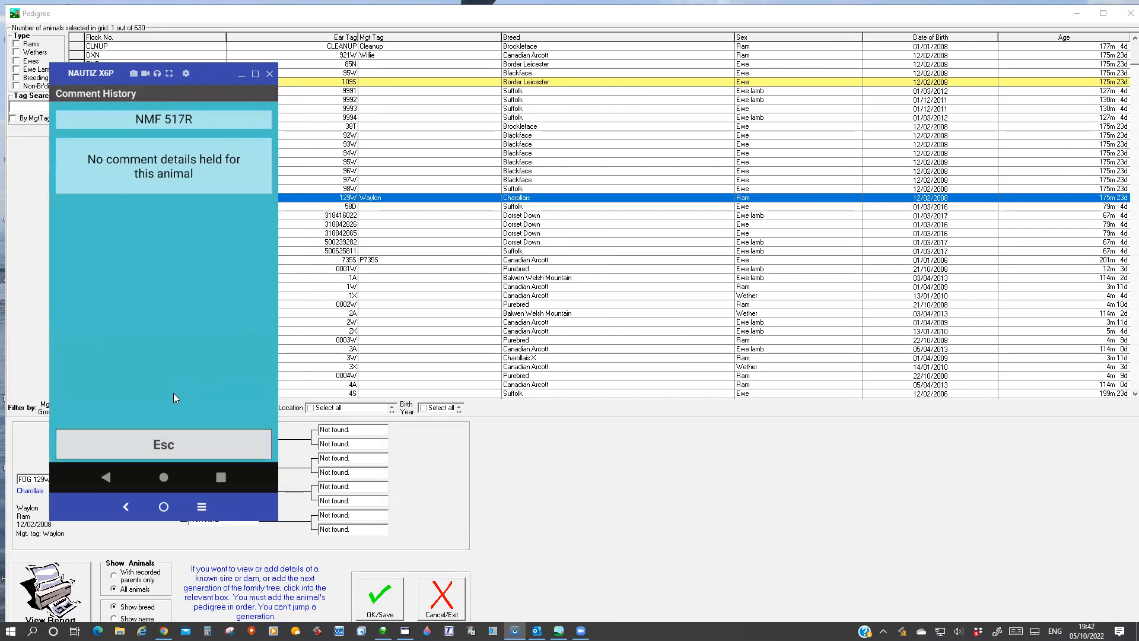
click(163, 447)
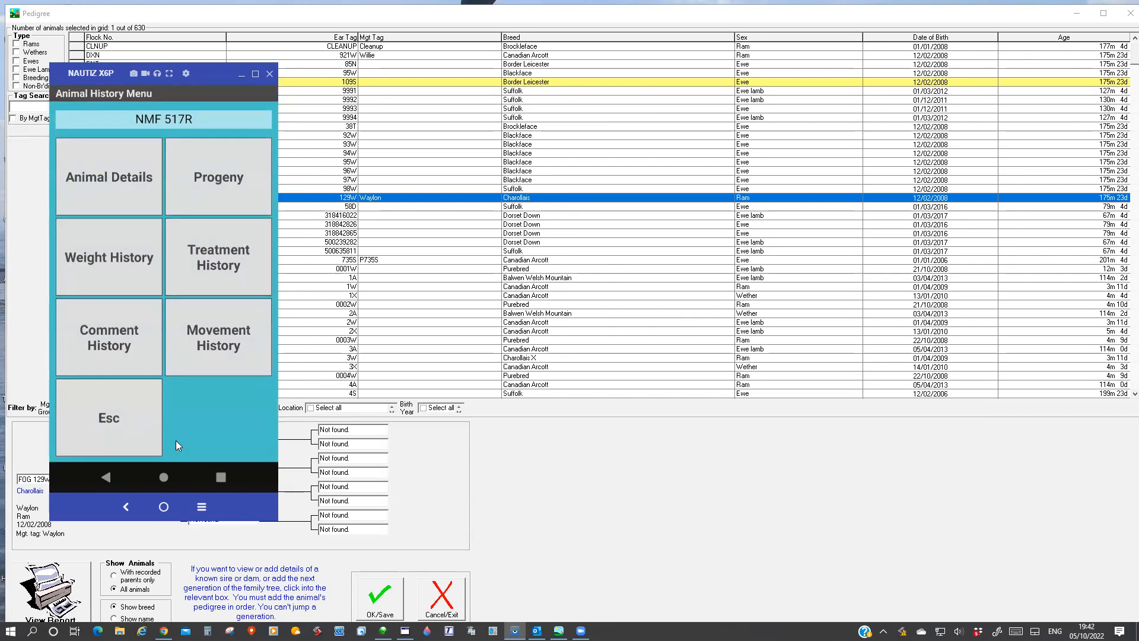
click(118, 427)
click(104, 438)
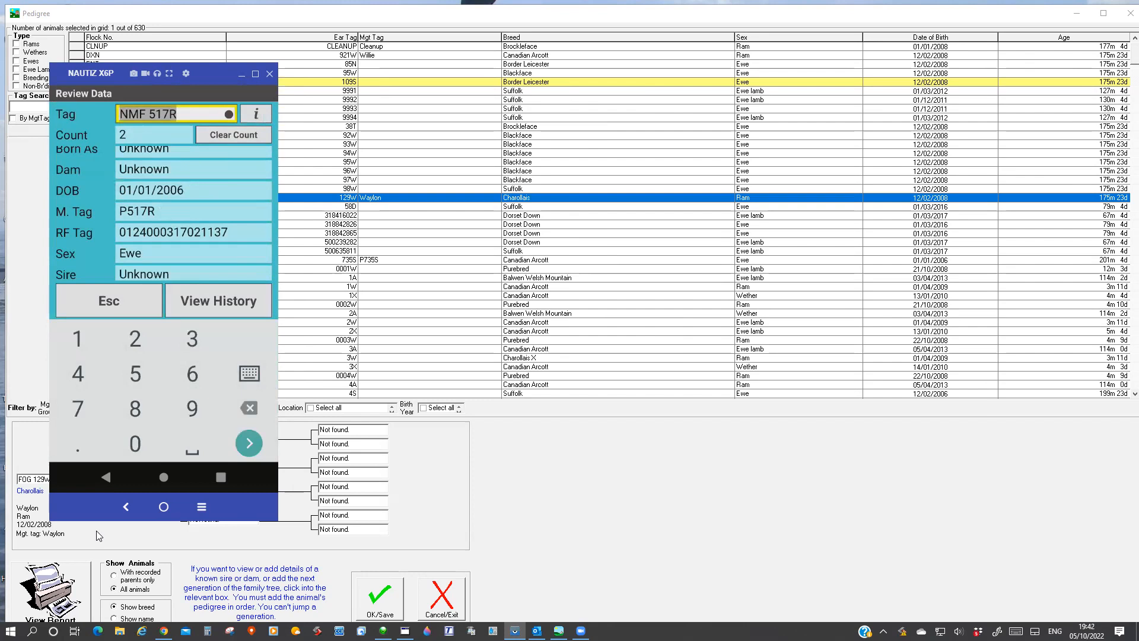
click(122, 309)
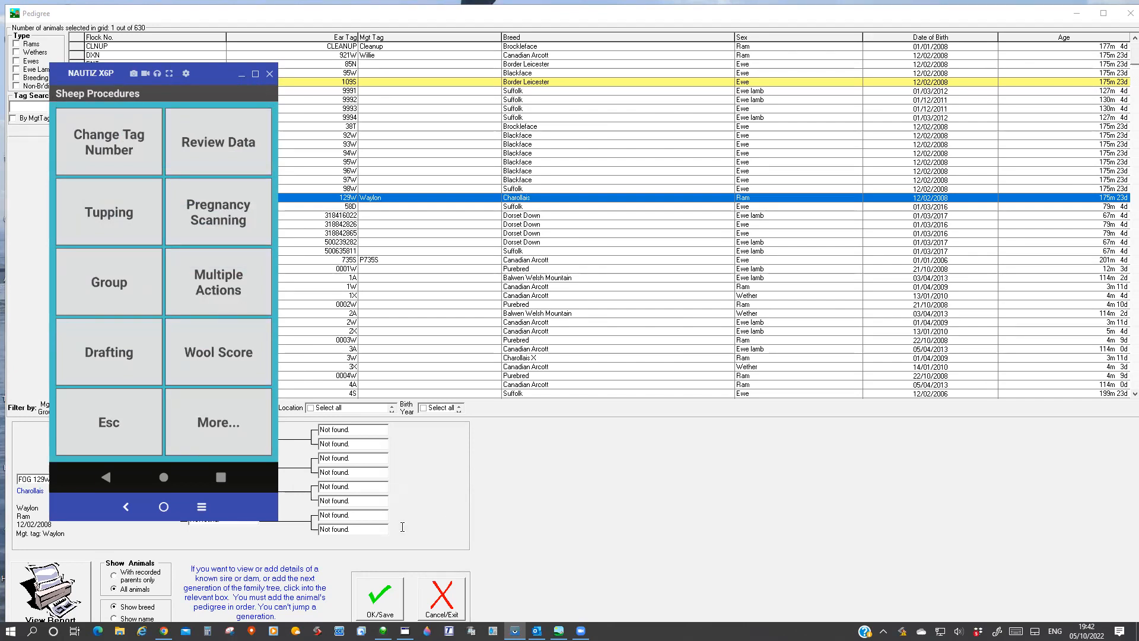
Start a lambing record dated 01/10/2022 for dam NMF 497P and continue past her comment.
click(249, 432)
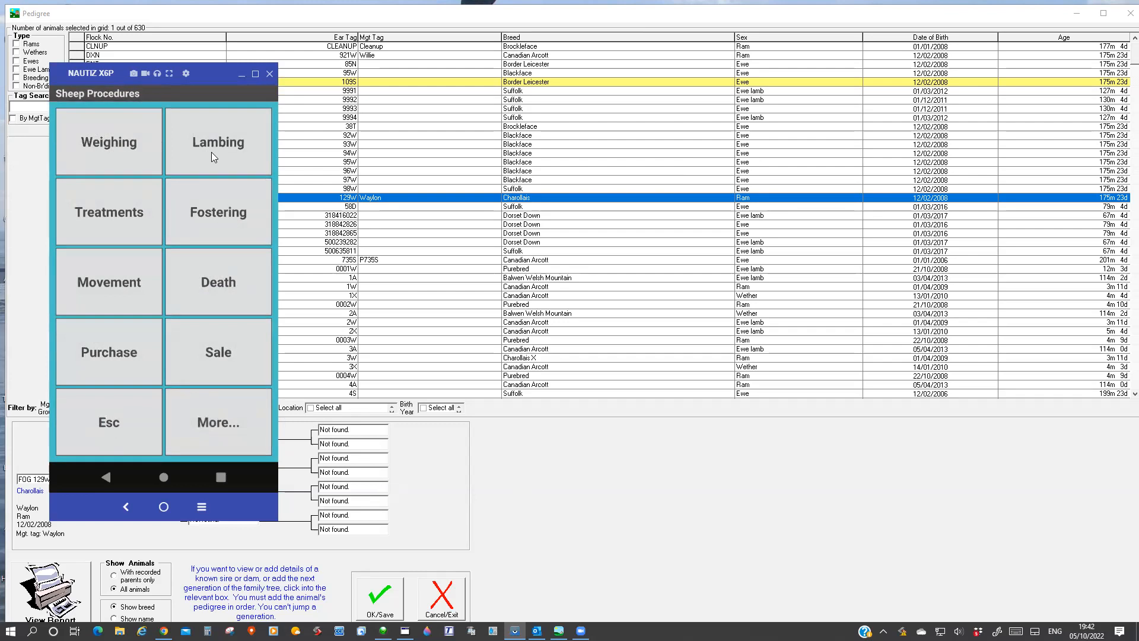
click(204, 139)
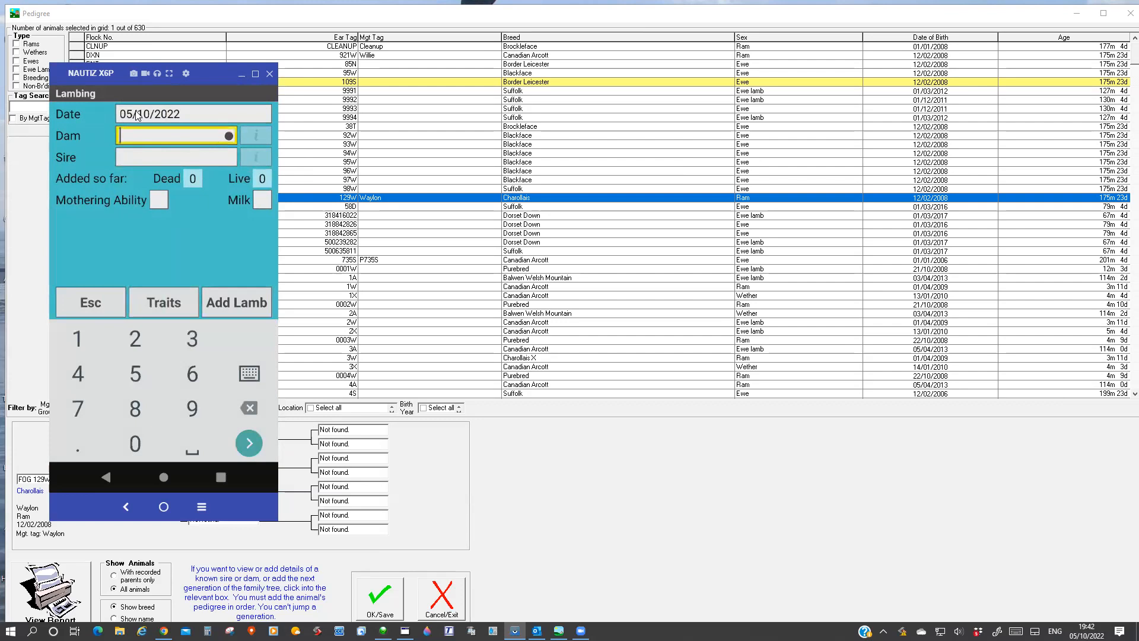
click(140, 115)
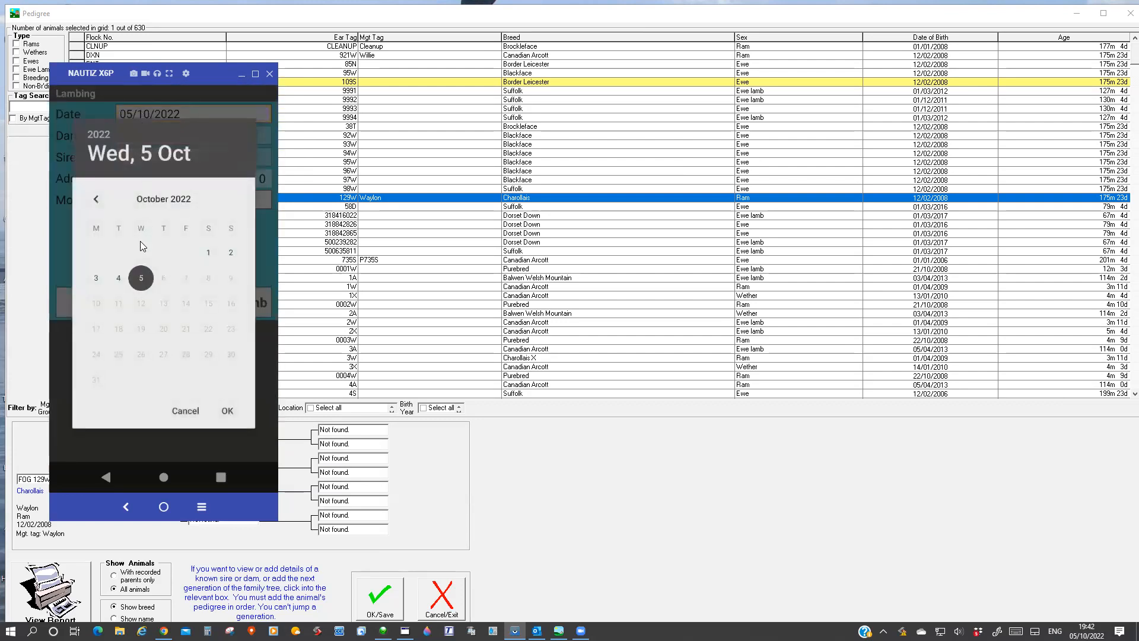
click(213, 254)
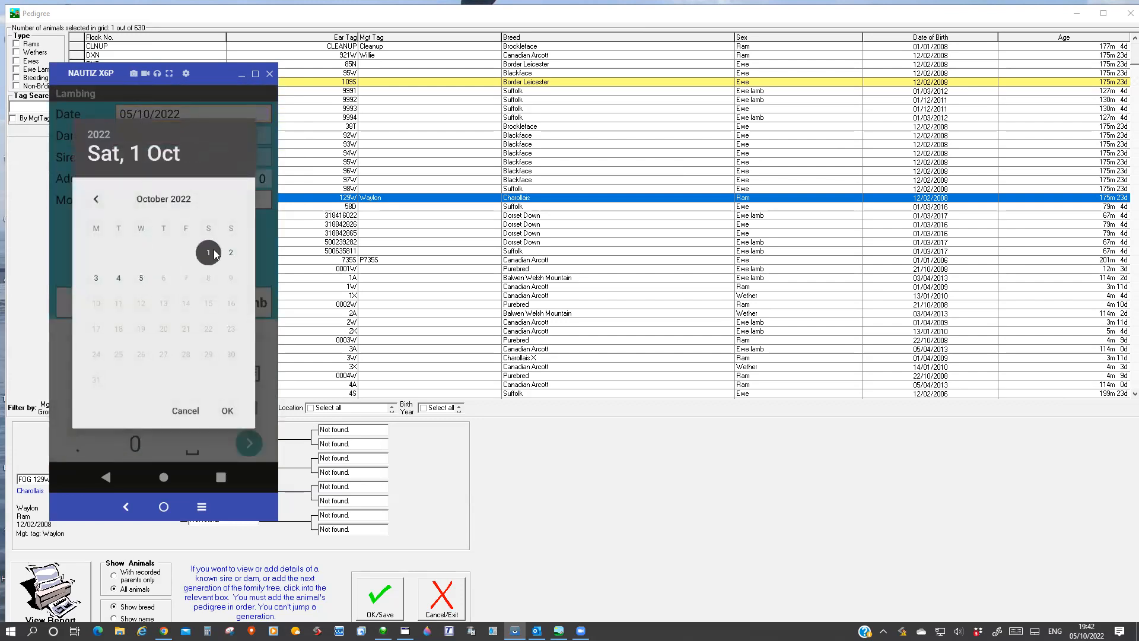
click(228, 412)
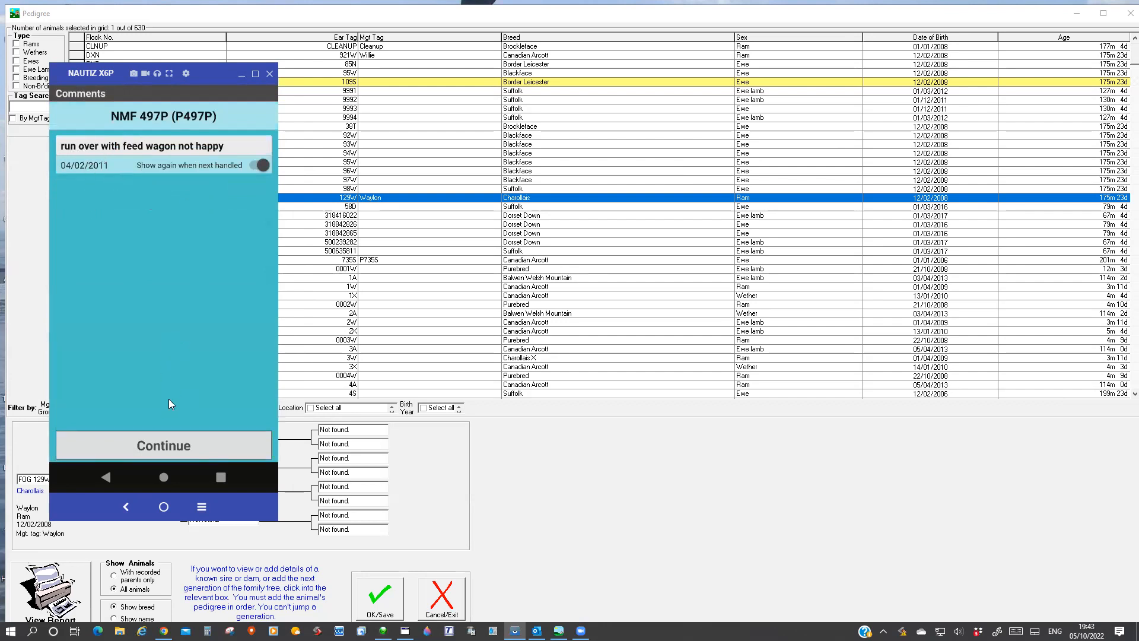
click(161, 440)
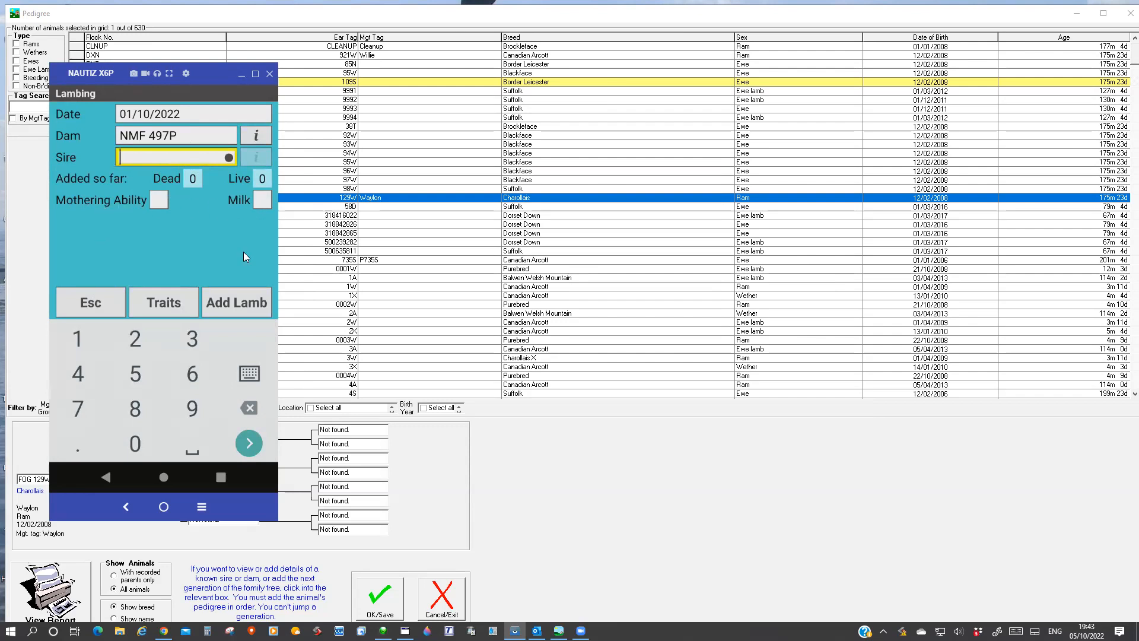
Add a lamb to dam NMF 497P and lock its RF device to tag 497AA.
click(231, 301)
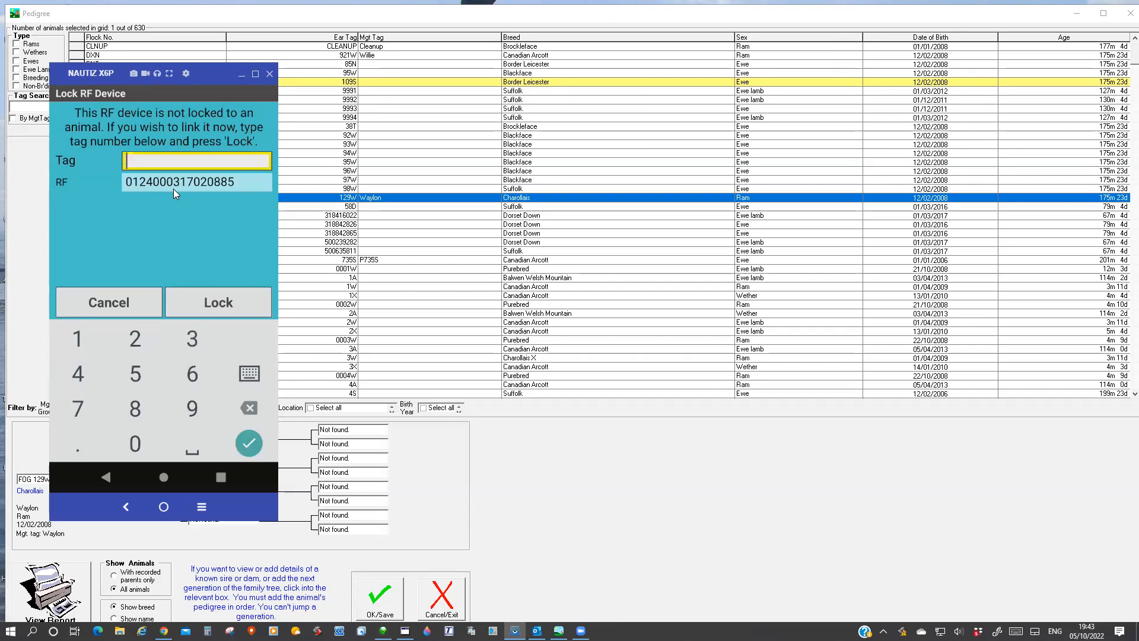
text(497AA)
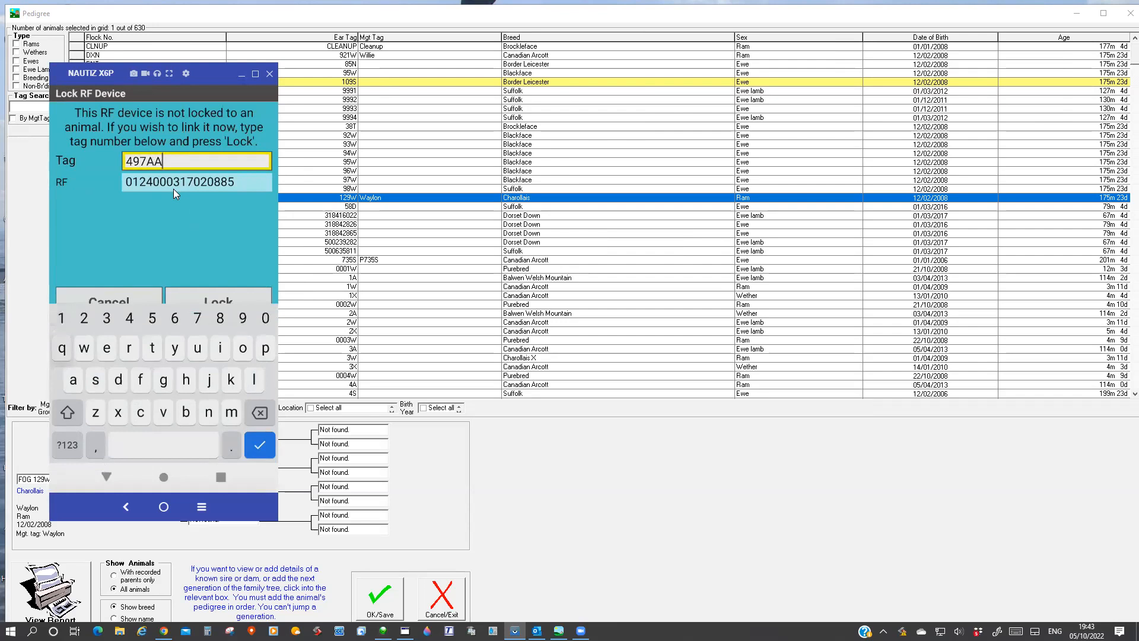
click(215, 298)
click(214, 298)
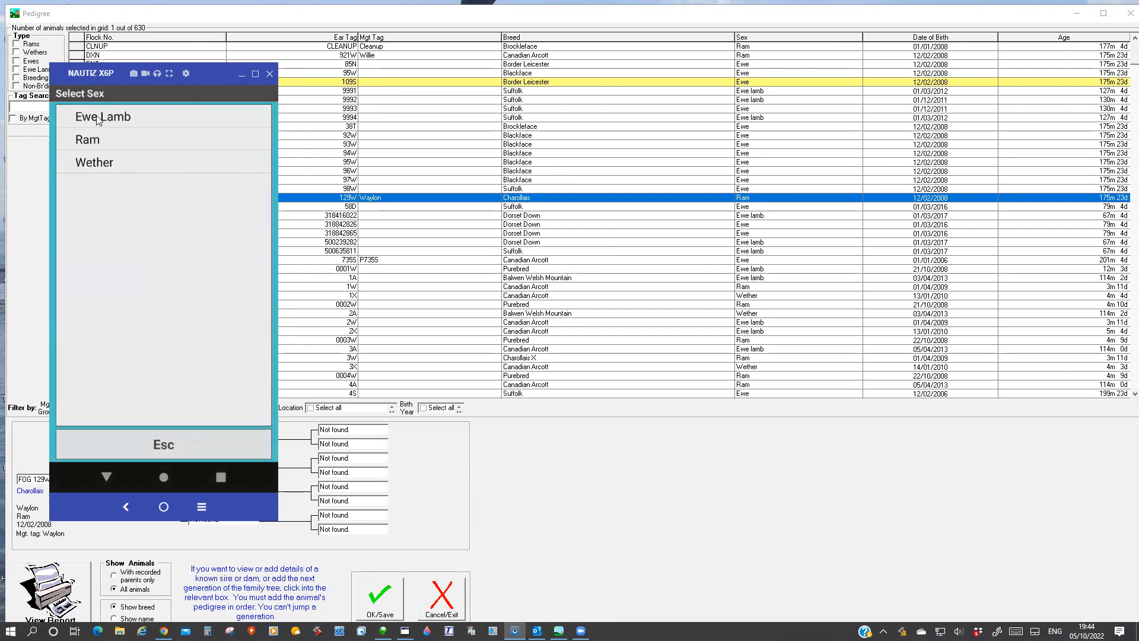
Record lamb NMF 497AA as a Beulah Speckled Face ewe lamb and save it, continuing with another lamb.
click(116, 121)
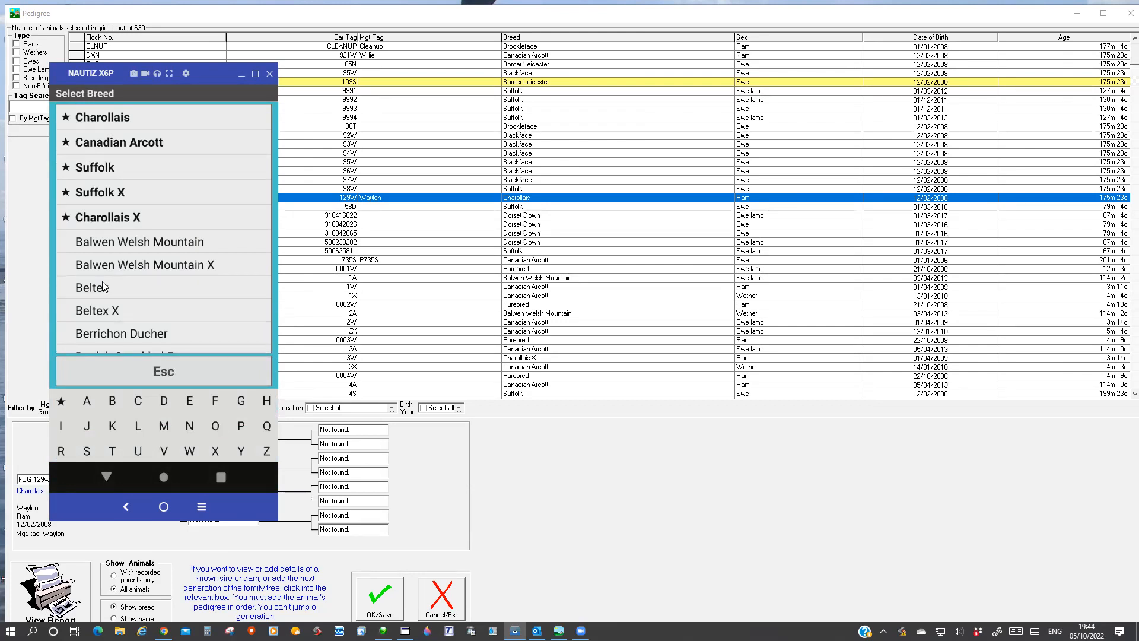
scroll(123, 275, down, 3)
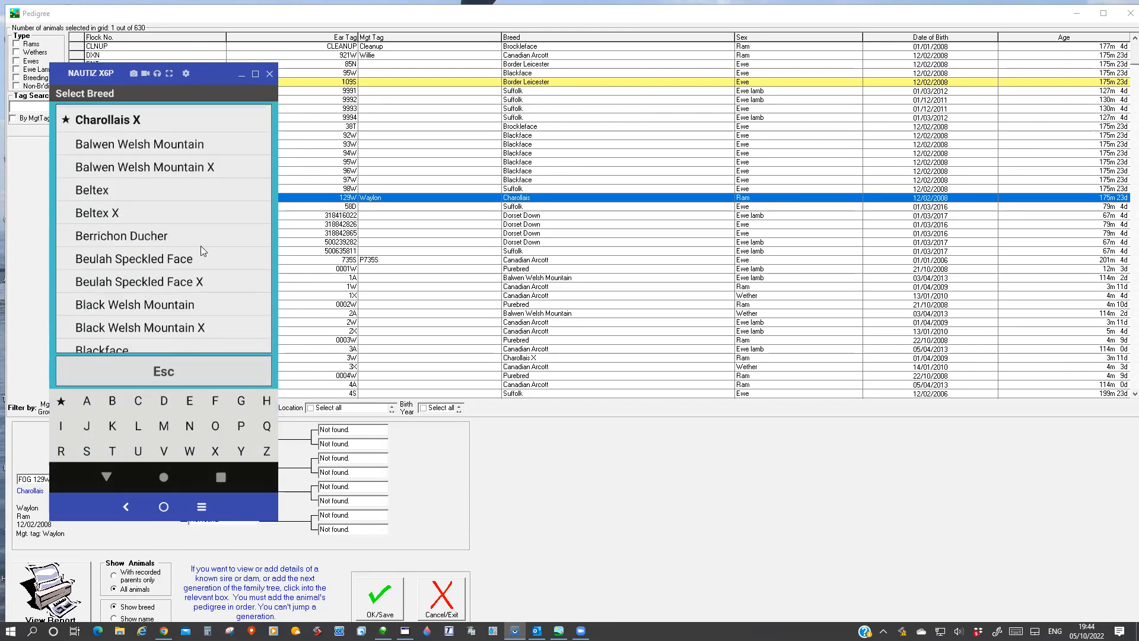
click(142, 261)
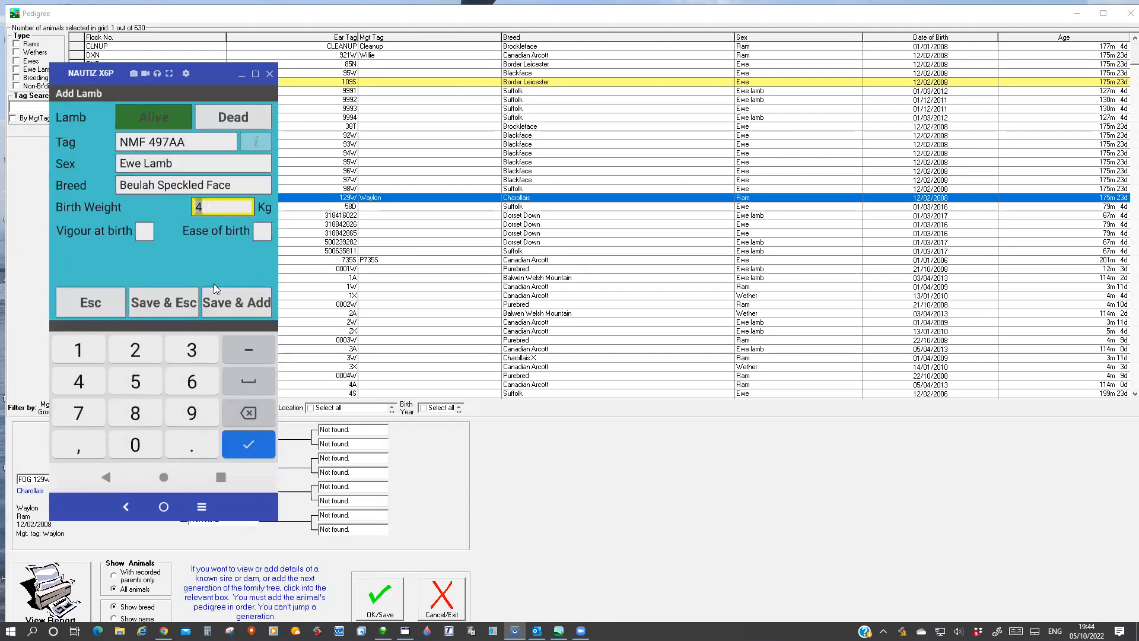
click(225, 302)
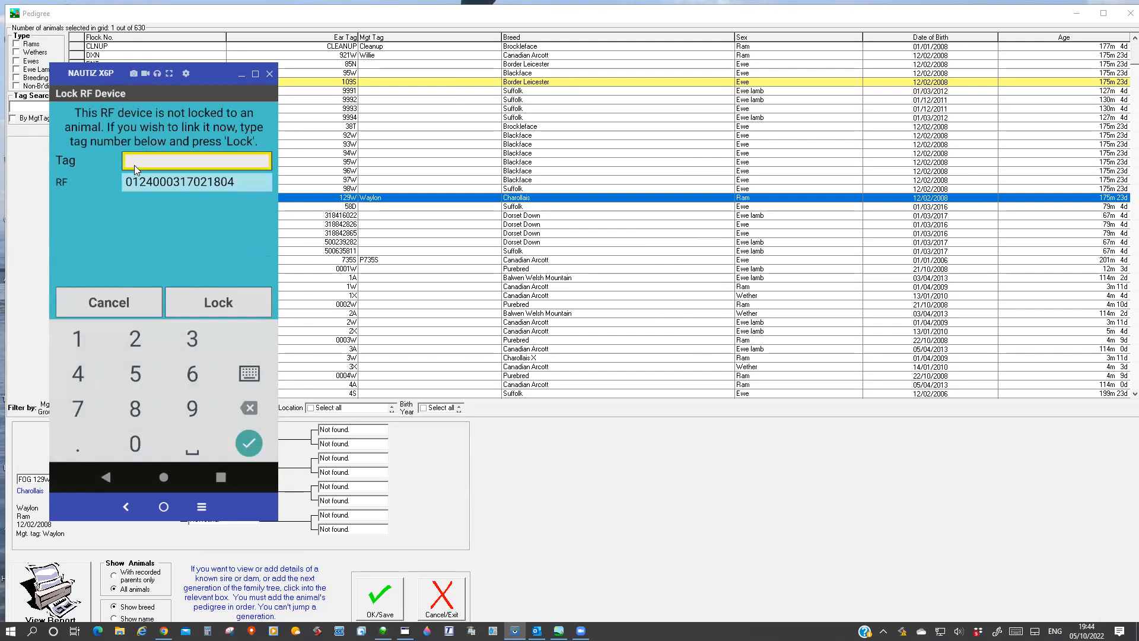
Lock the second lamb's RF device to tag 497BB and set its sex to Ewe Lamb.
text(49)
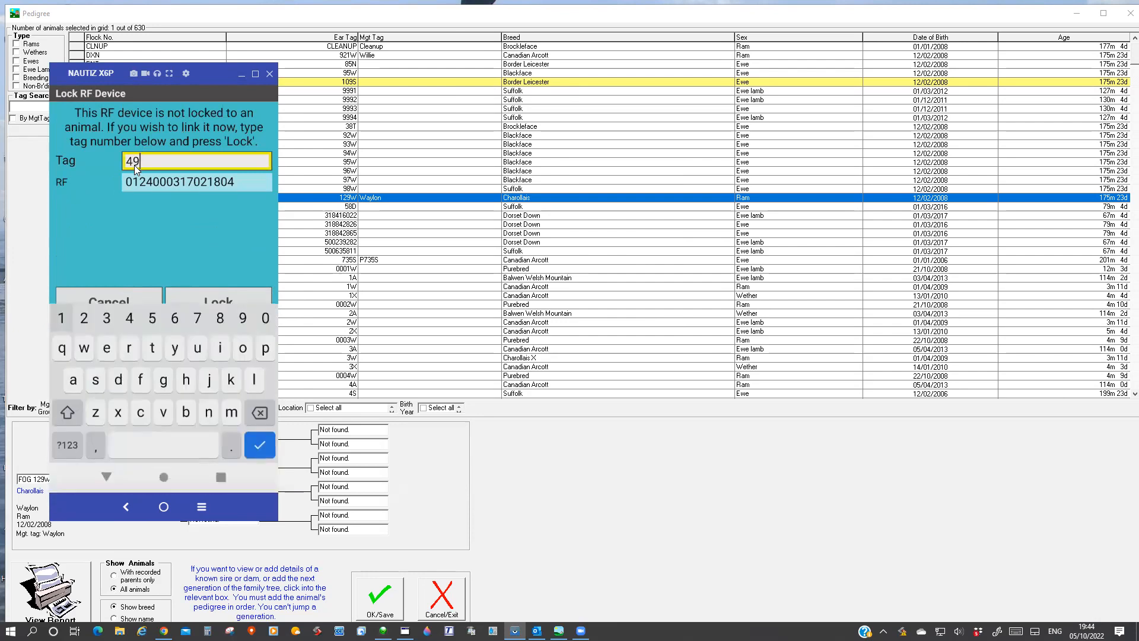
text(7BB)
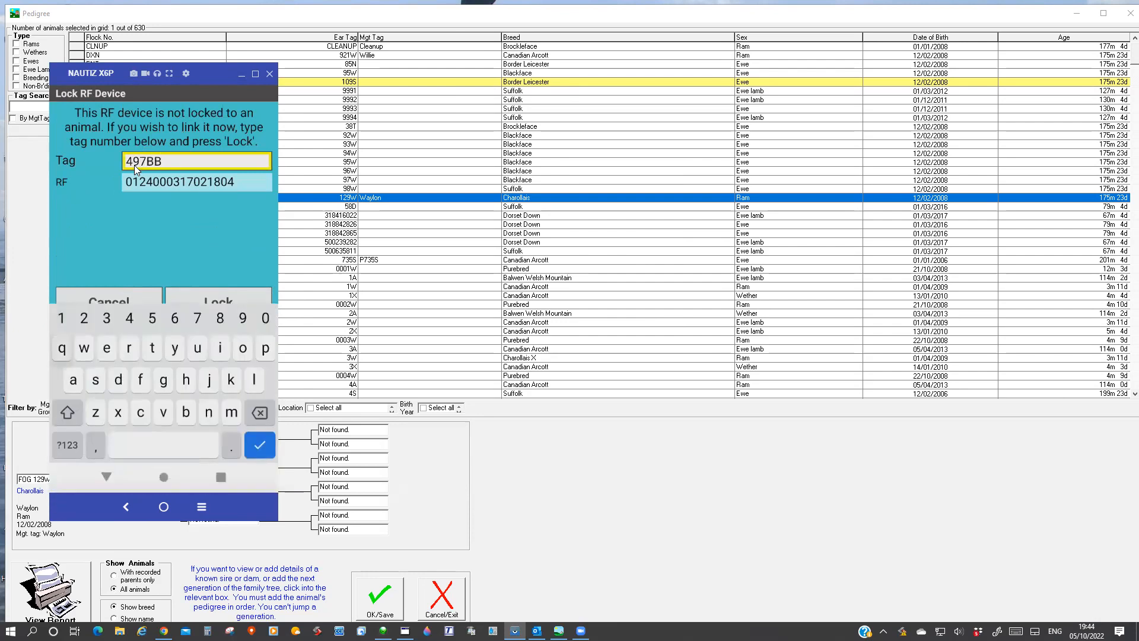
click(207, 298)
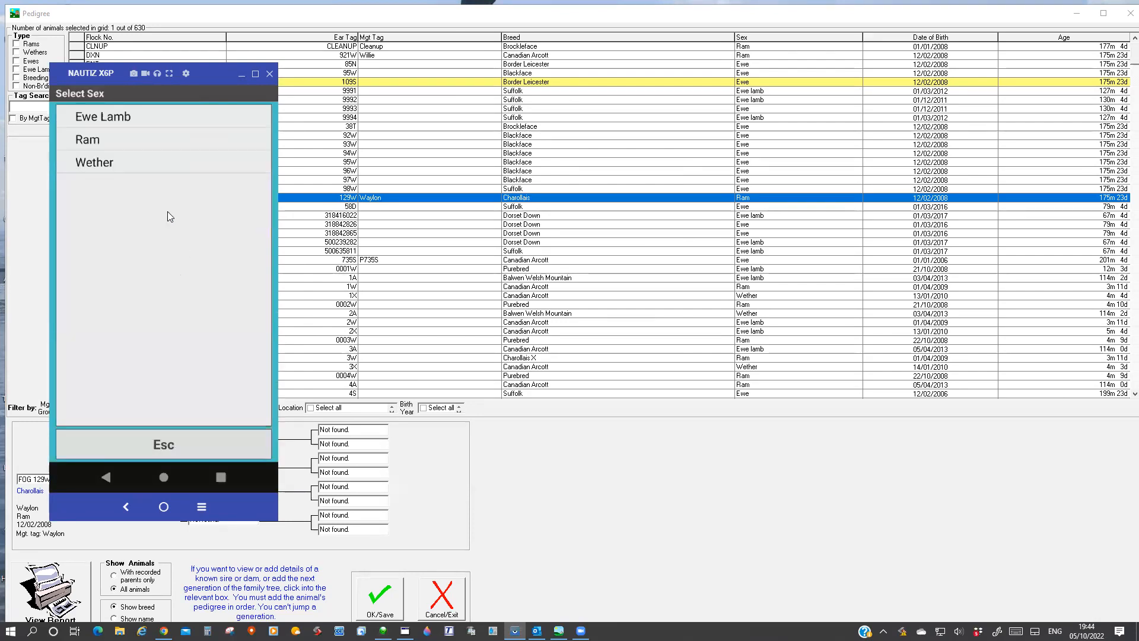
click(89, 117)
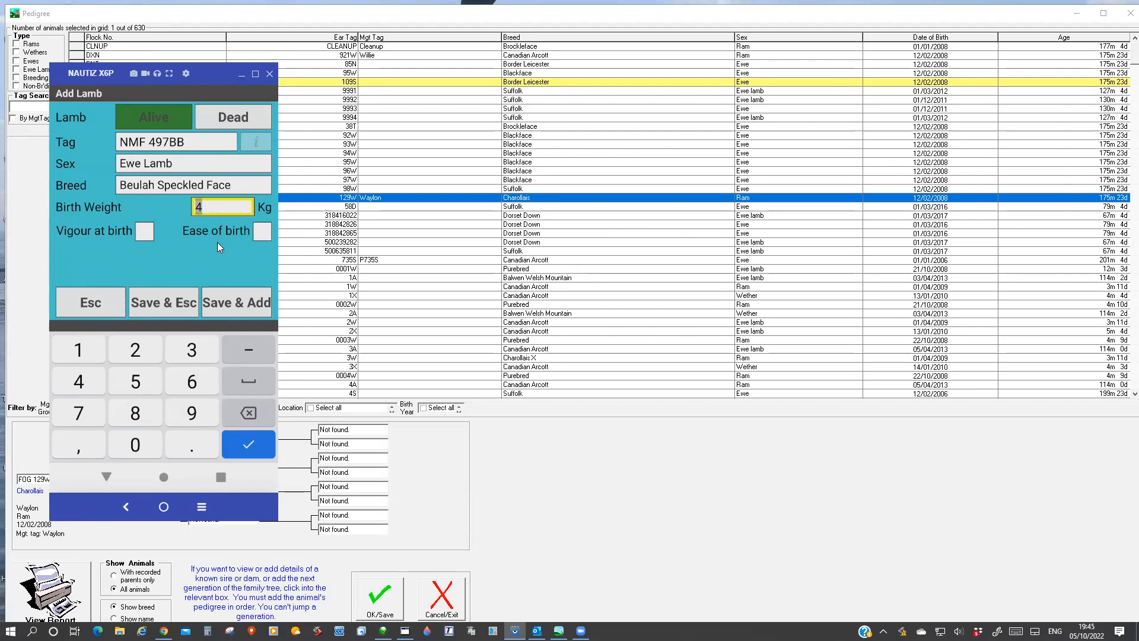
Clear the birth weight of lamb NMF 497BB and save it, returning to the dam's lambing record.
drag(216, 210, 191, 209)
click(204, 208)
key(BackSpace)
click(165, 303)
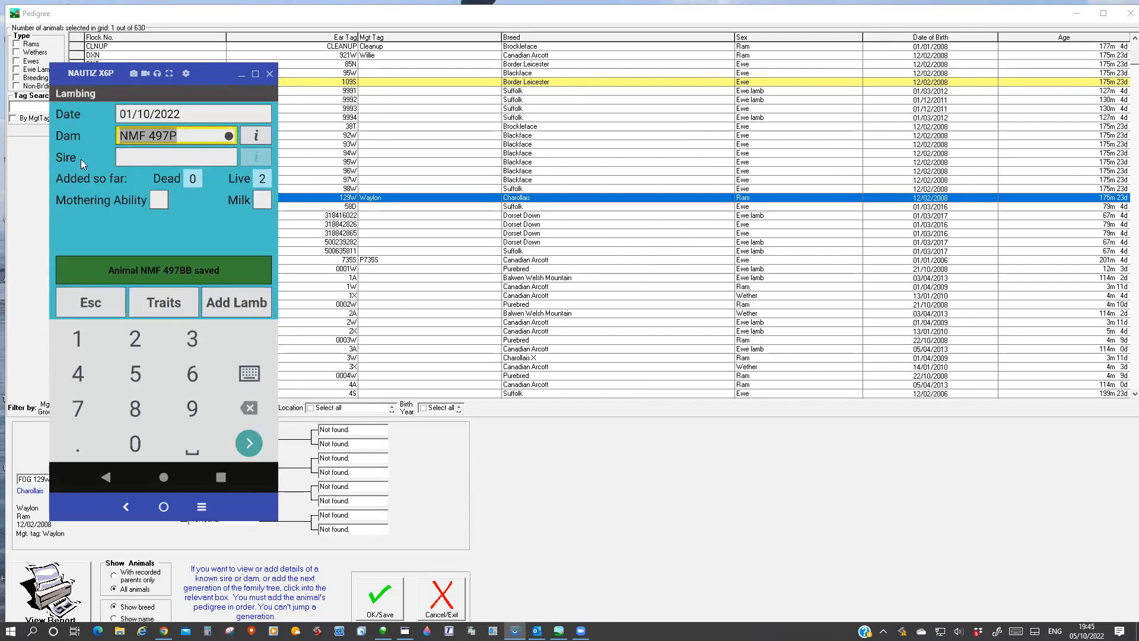
Open the animal history of dam NMF 497P from the lambing record and review its progeny details.
click(262, 135)
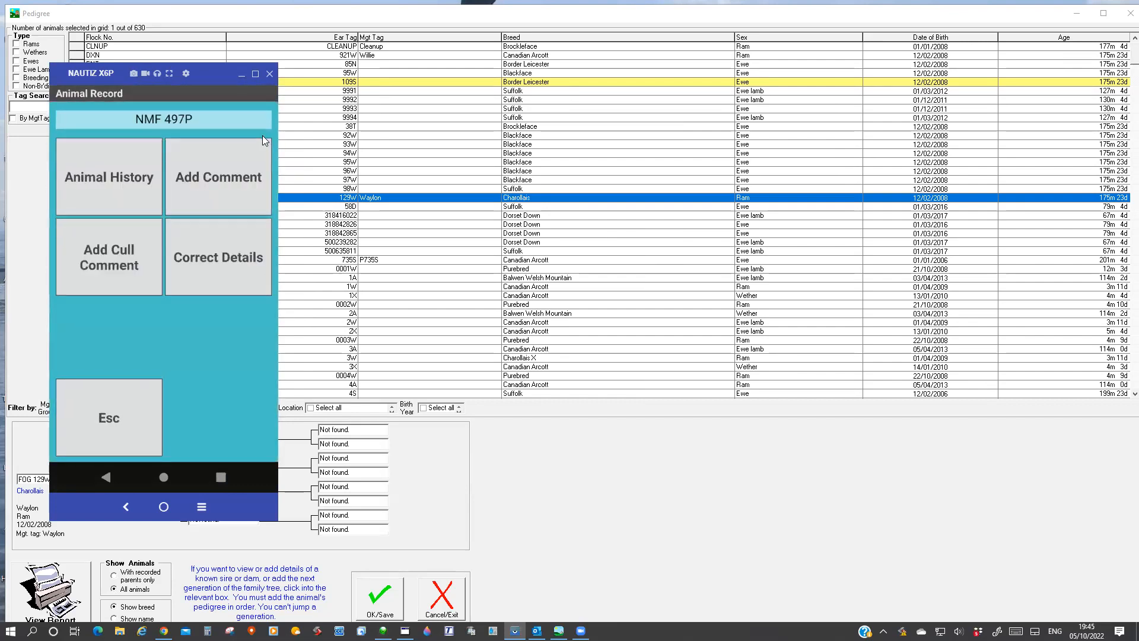
click(117, 165)
click(202, 173)
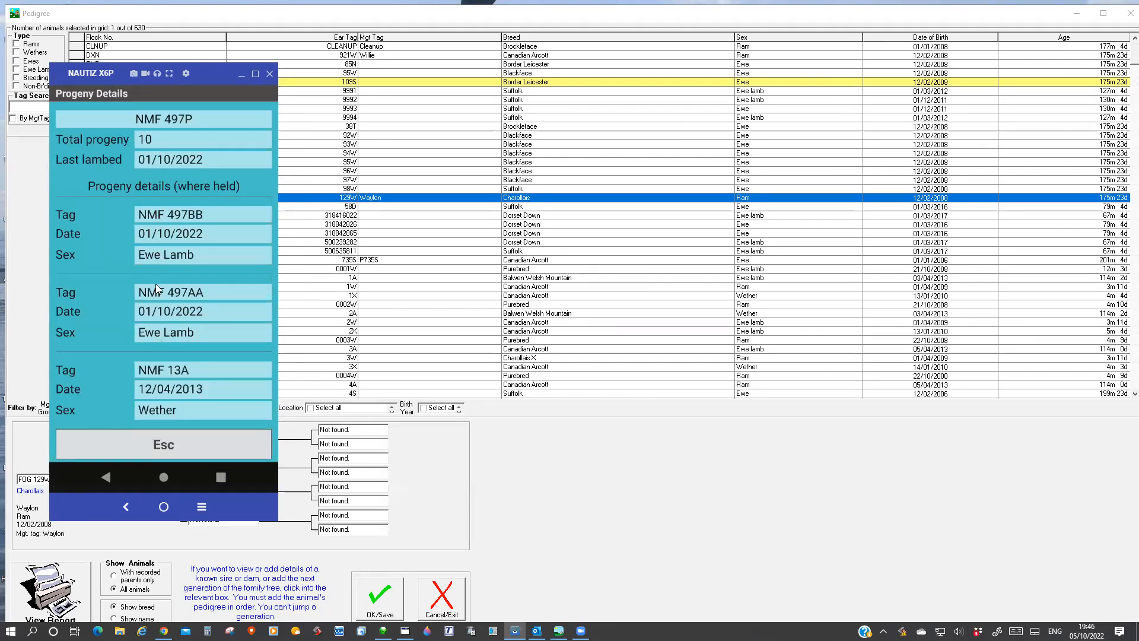
Close the handheld's mirrored screen, restart mirroring of the NAUTIZ X6P from Vysor, and minimise the Vysor window.
click(272, 75)
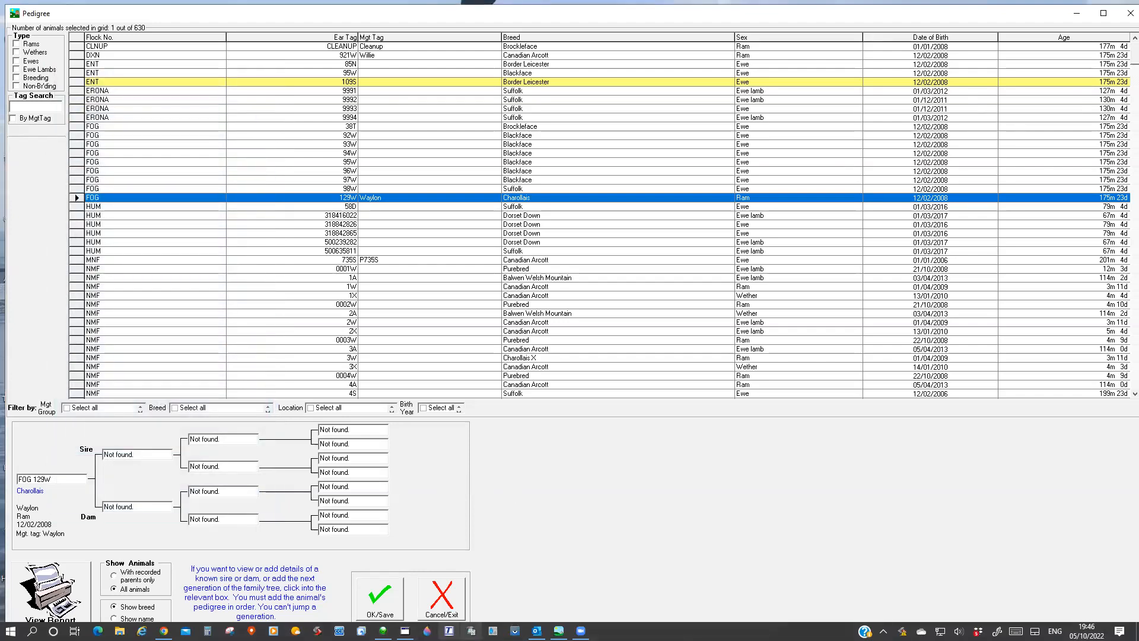
click(514, 631)
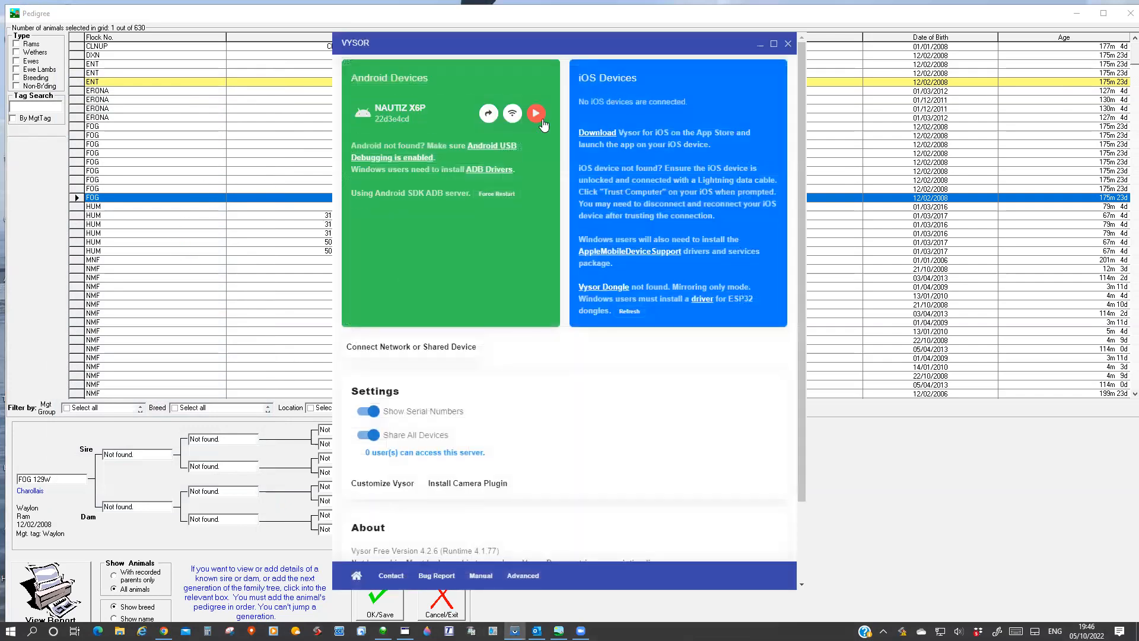
click(540, 119)
click(760, 45)
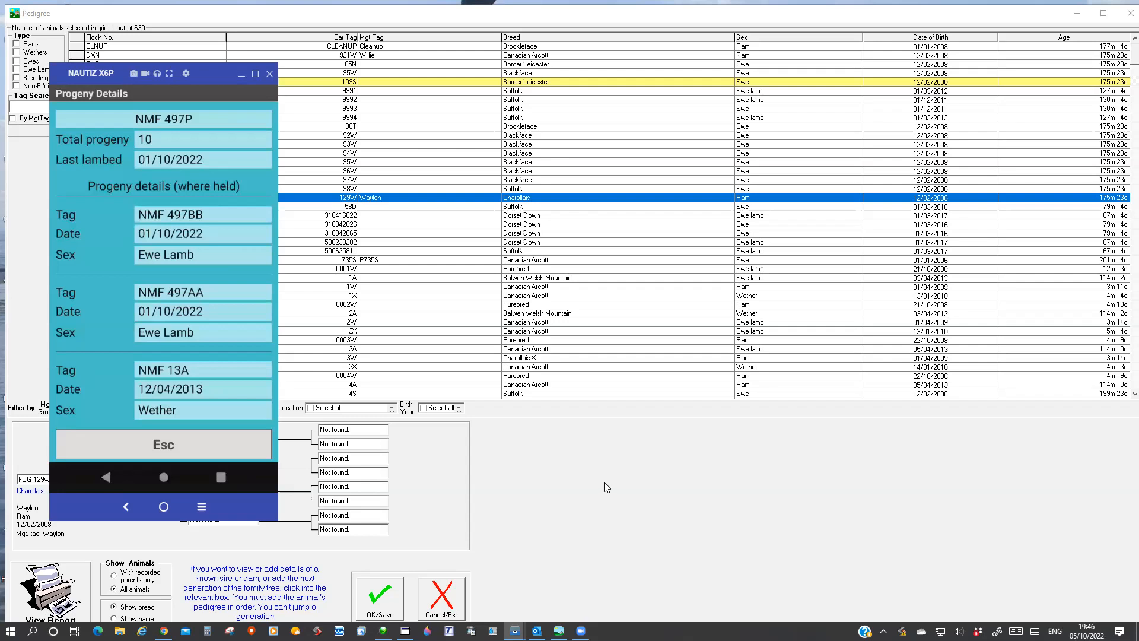
Leave the progeny details and animal history, returning to the lambing record of dam NMF 497P.
click(149, 451)
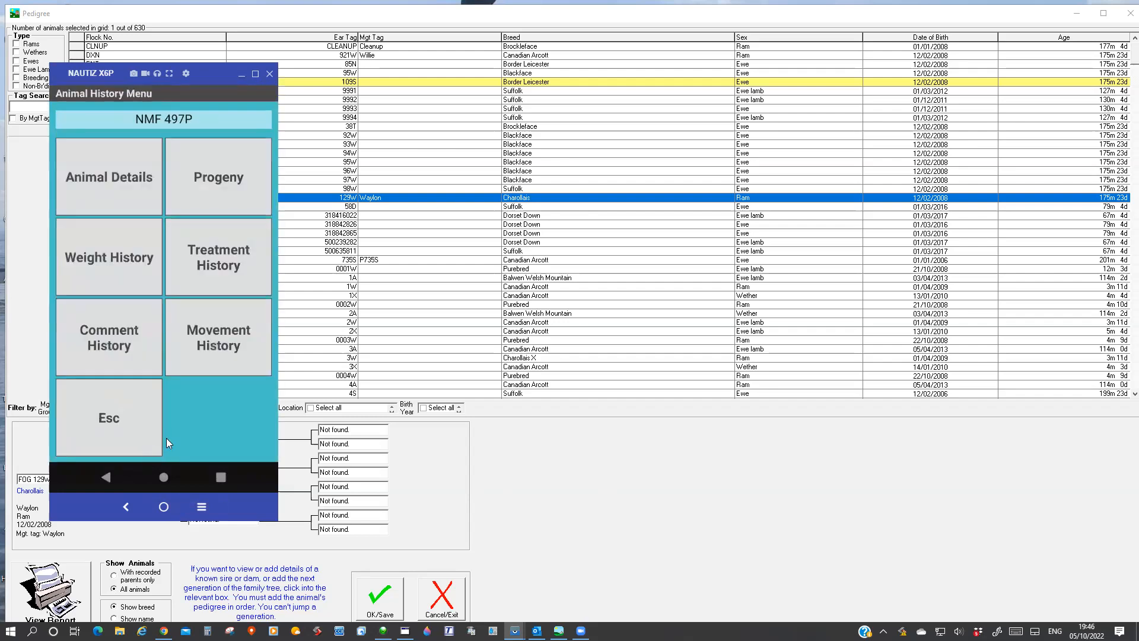
click(89, 420)
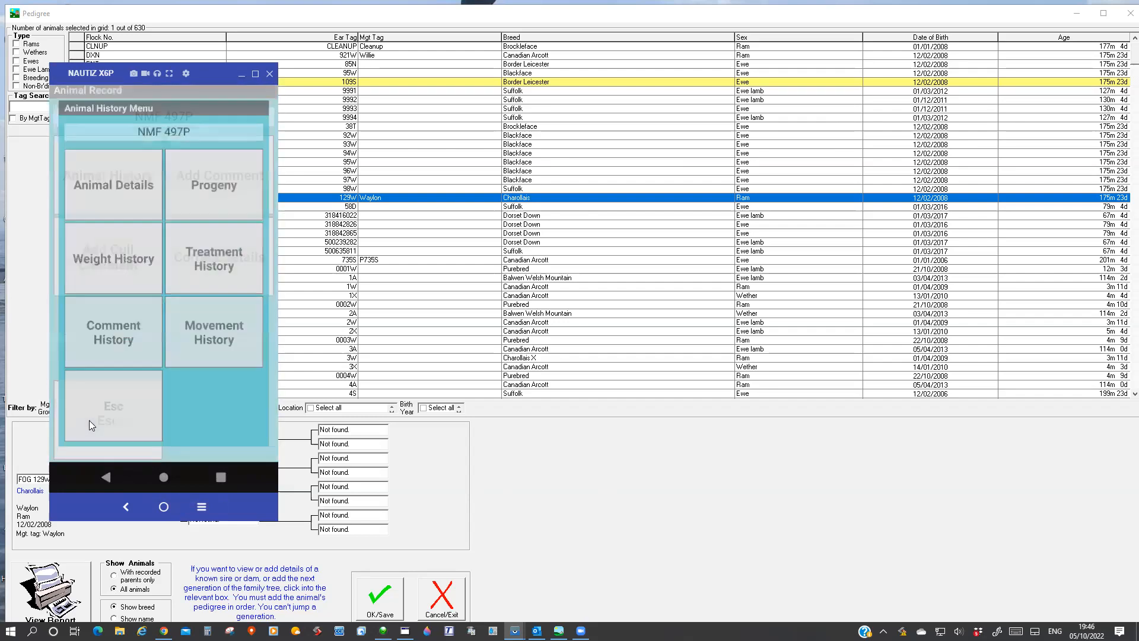
click(115, 416)
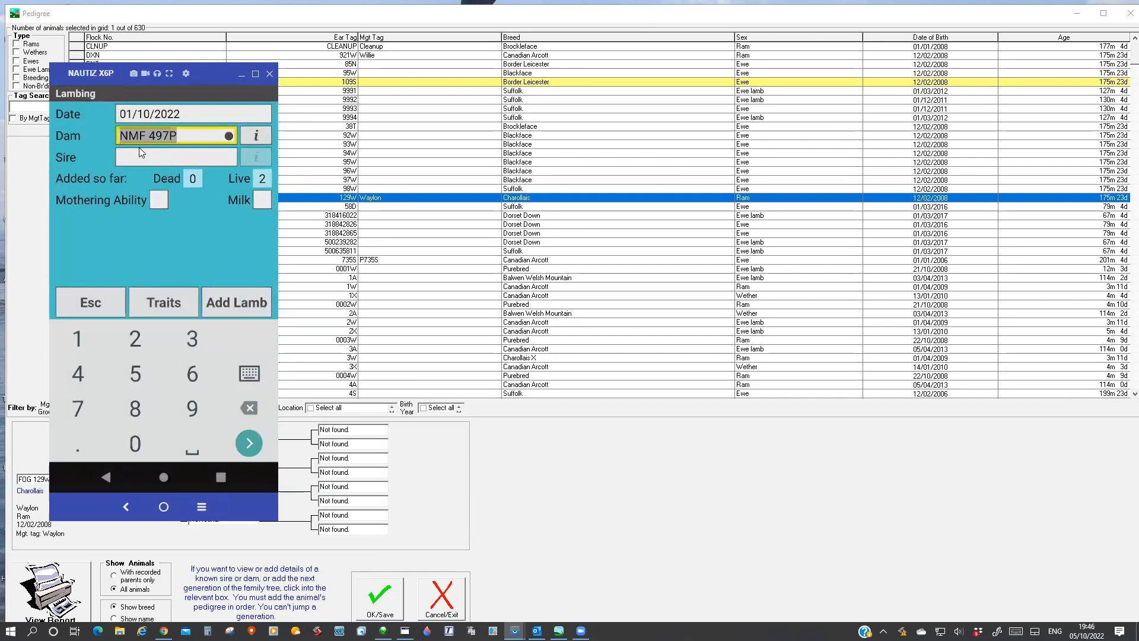
Add a live Beulah Speckled Face ewe lamb tagged TESR45 to dam NMF 497P, save it, and return to the lambing record.
click(235, 308)
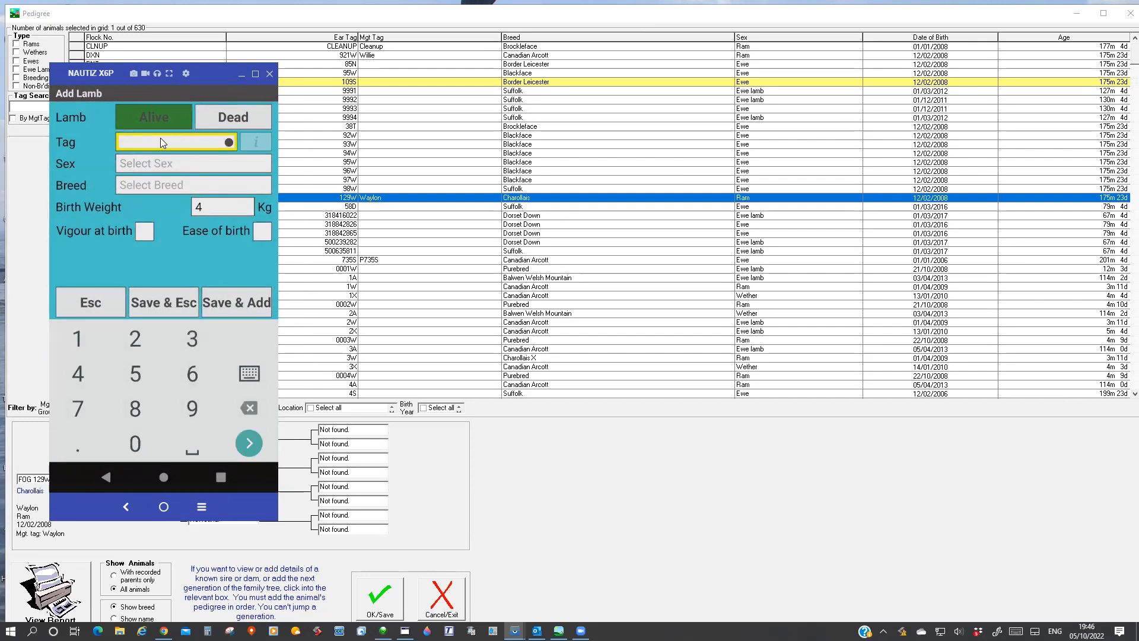
text(TESR45)
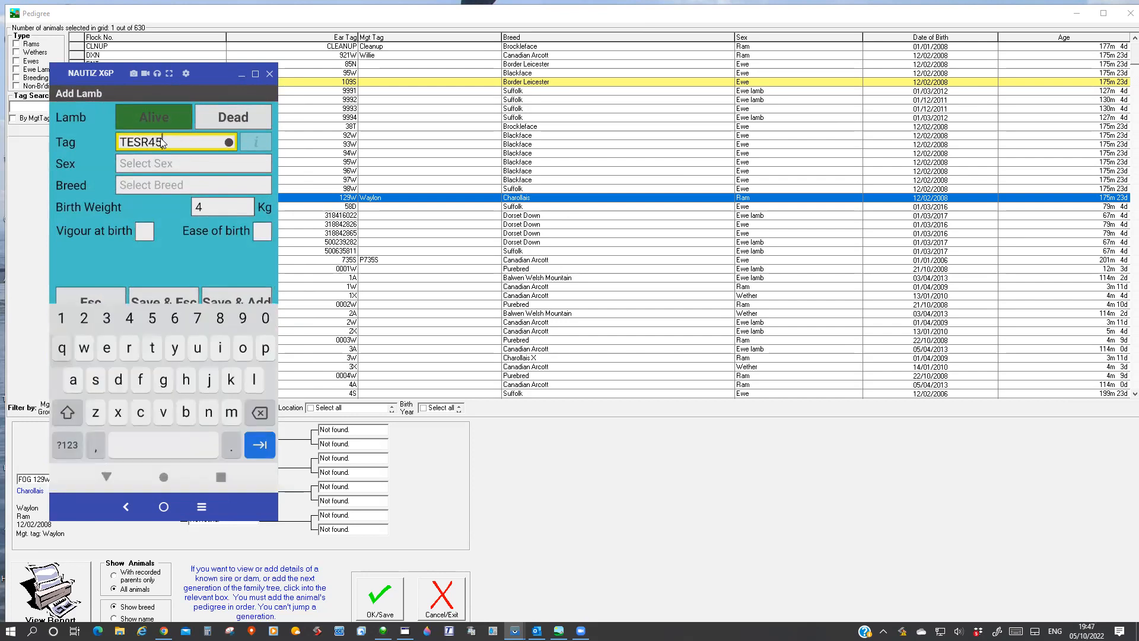
click(182, 165)
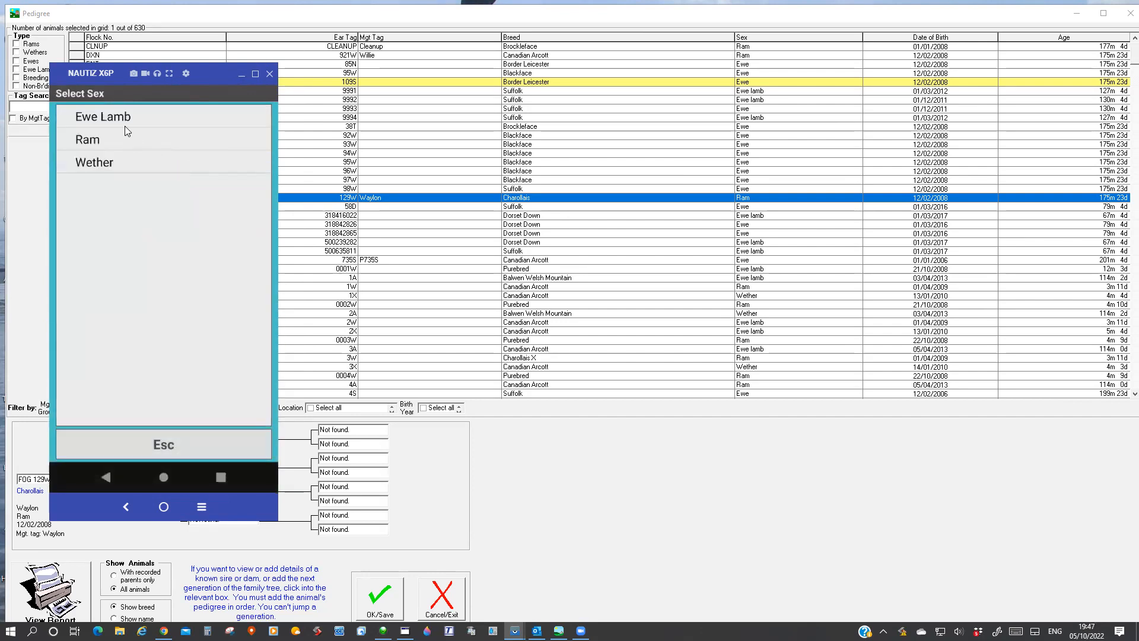
click(122, 122)
click(168, 185)
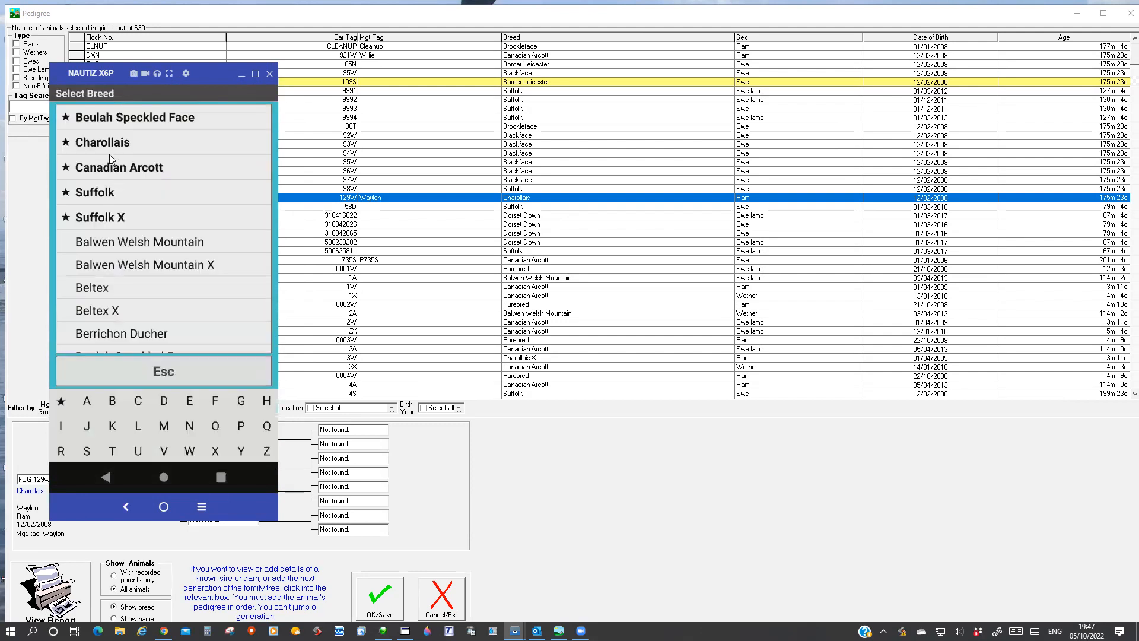
click(140, 118)
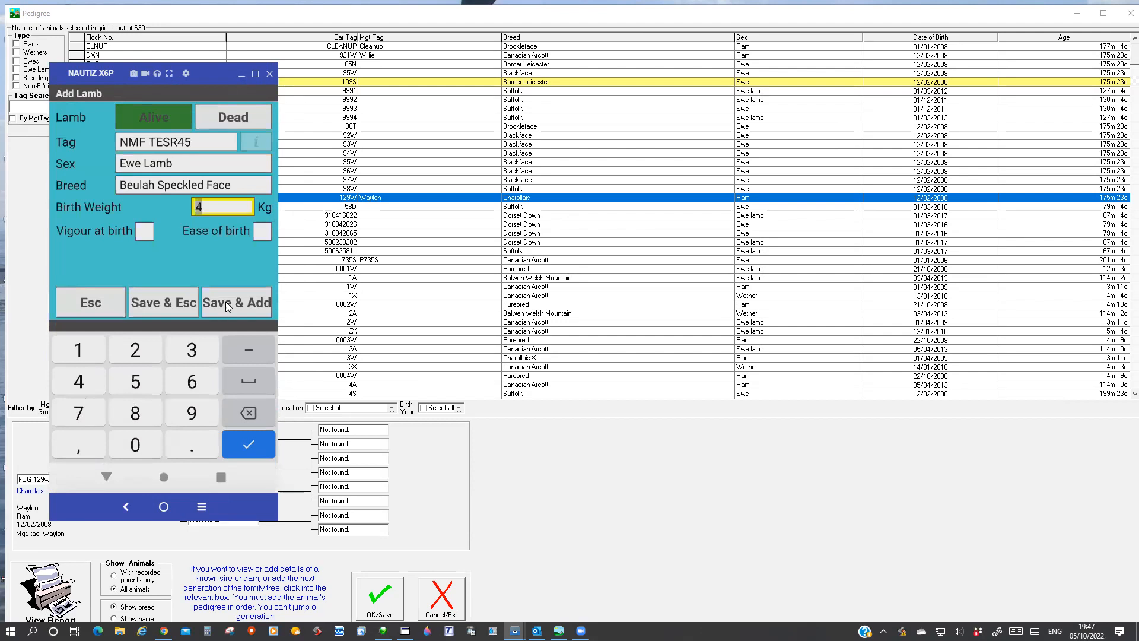
click(225, 301)
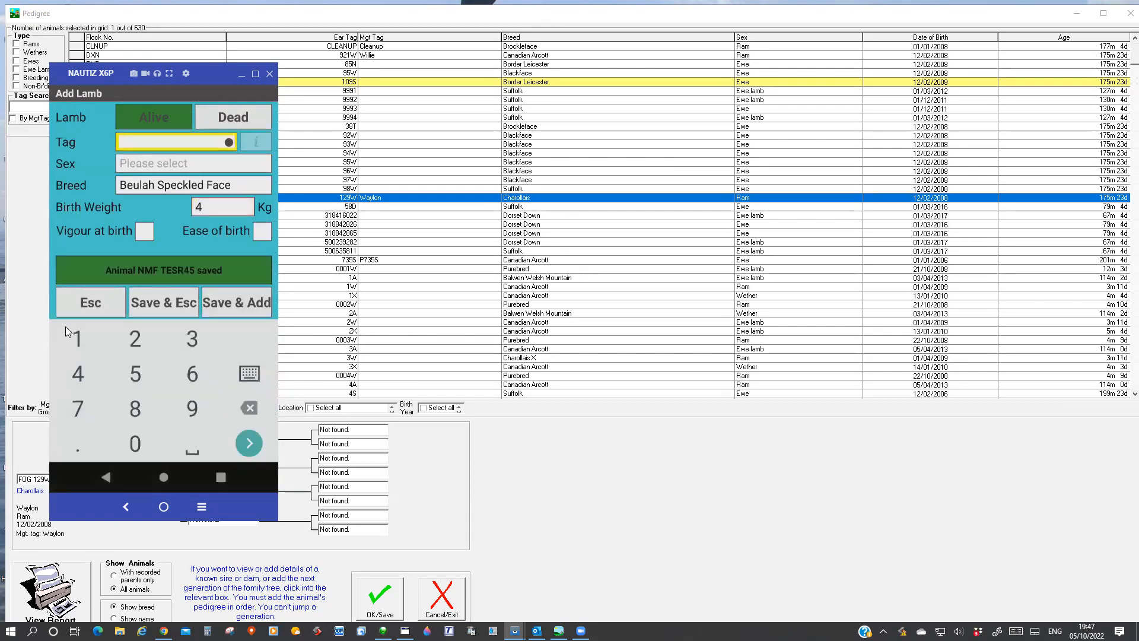
click(70, 305)
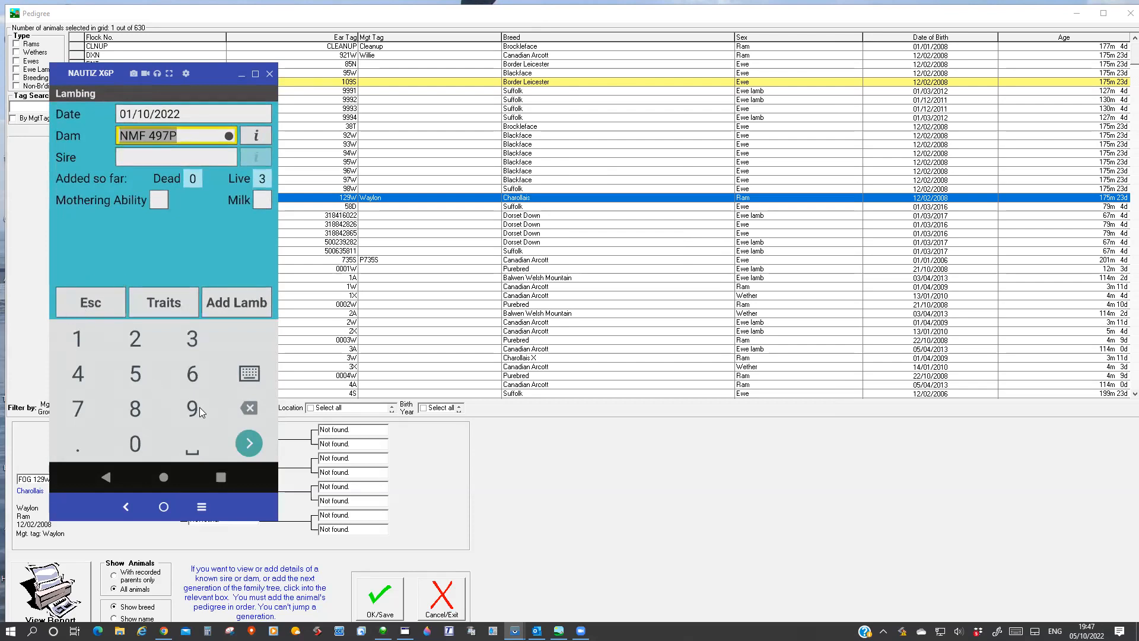
Switch to FarmWorks on the PC, close the Pedigree window, and open the lambing form for lambs born alive or lost.
click(510, 477)
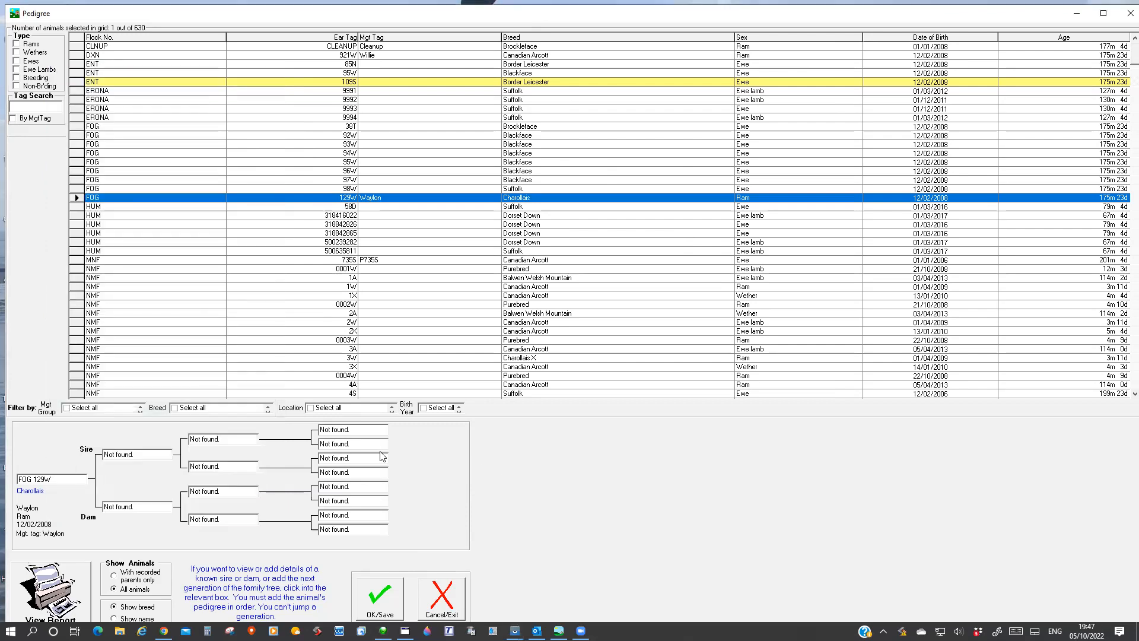
click(1129, 13)
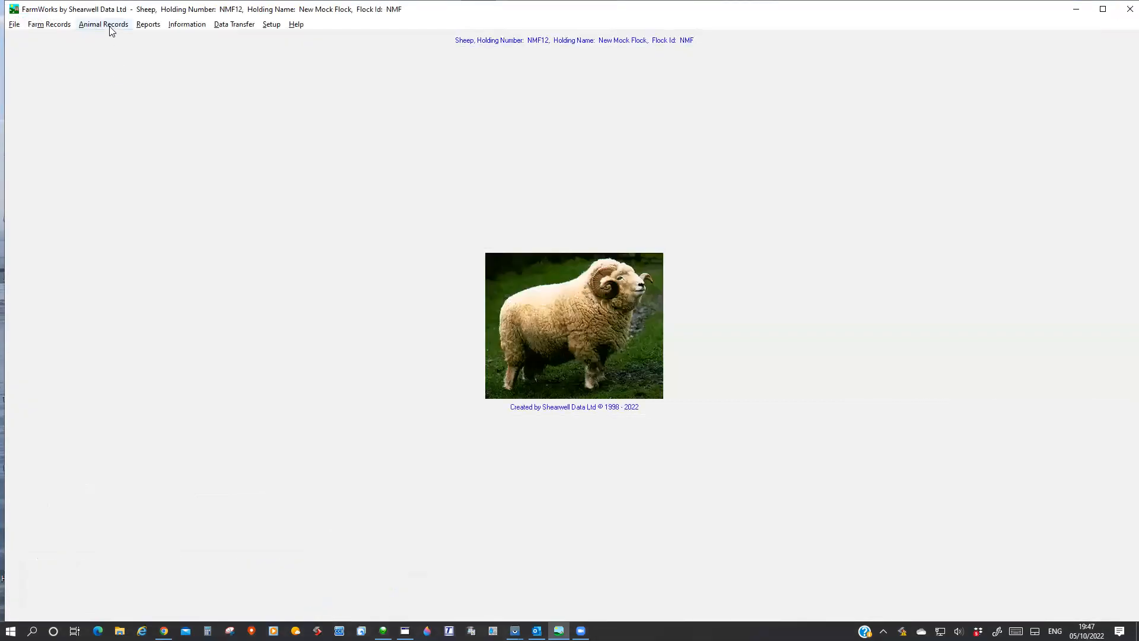
click(110, 25)
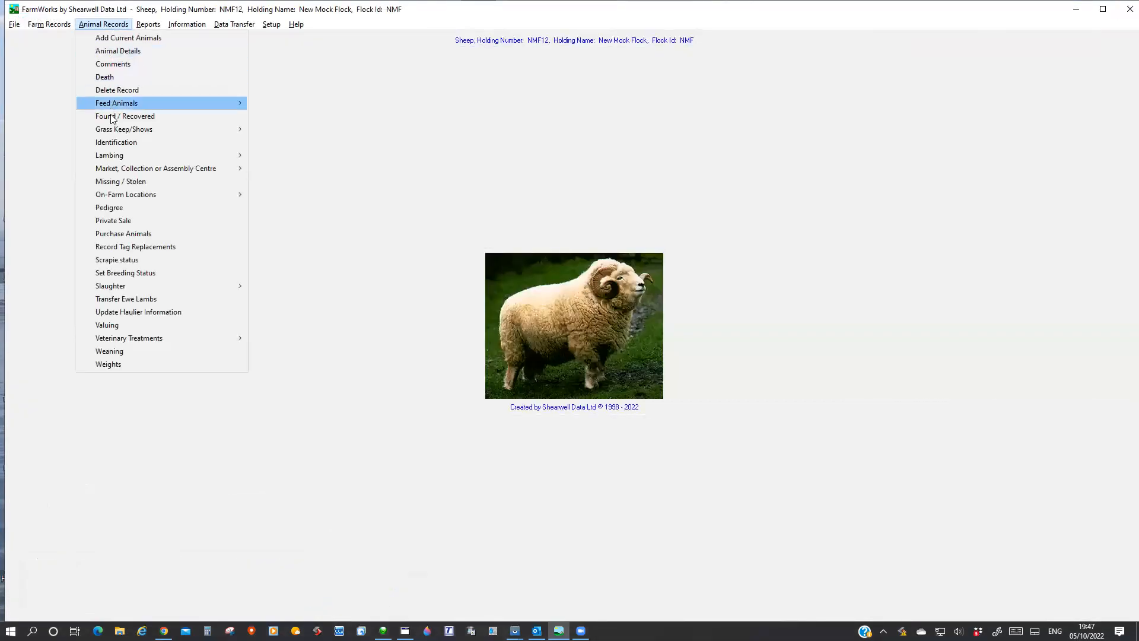
mouse_move(114, 157)
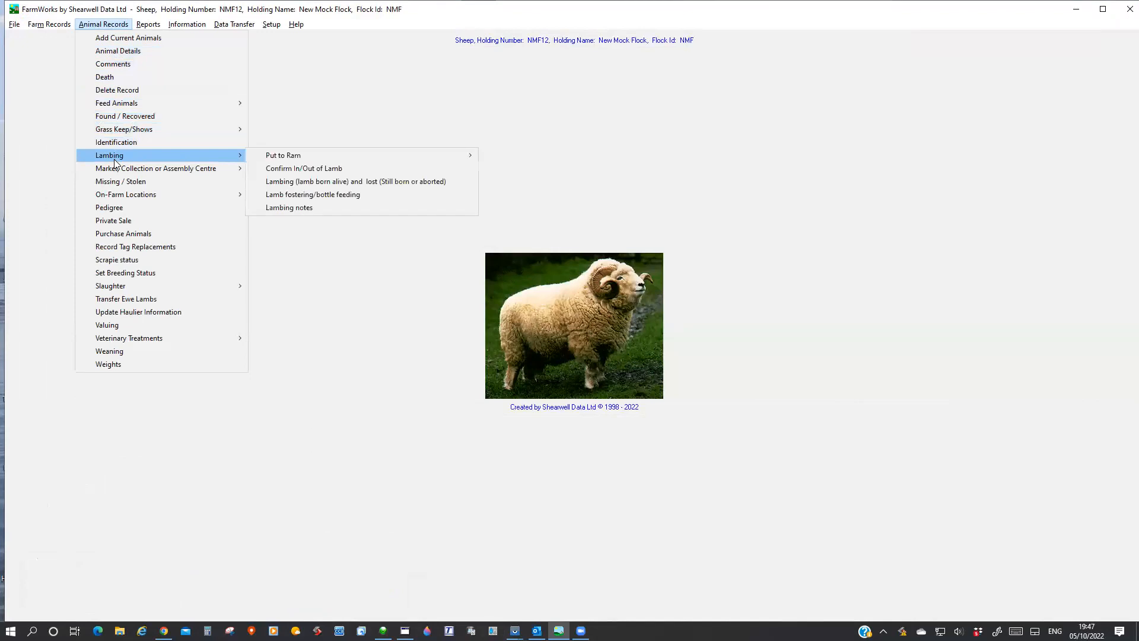
click(308, 184)
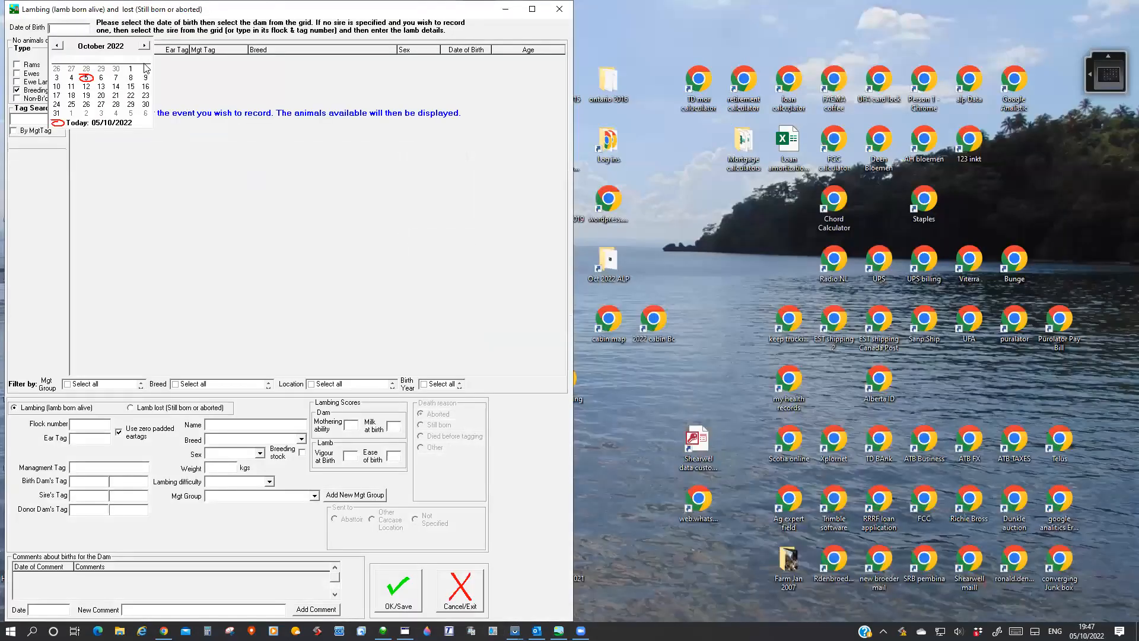
Set the date of birth to 01/10/2022, choose FOG 92W as birth dam, and leave the lambing form without saving.
click(131, 69)
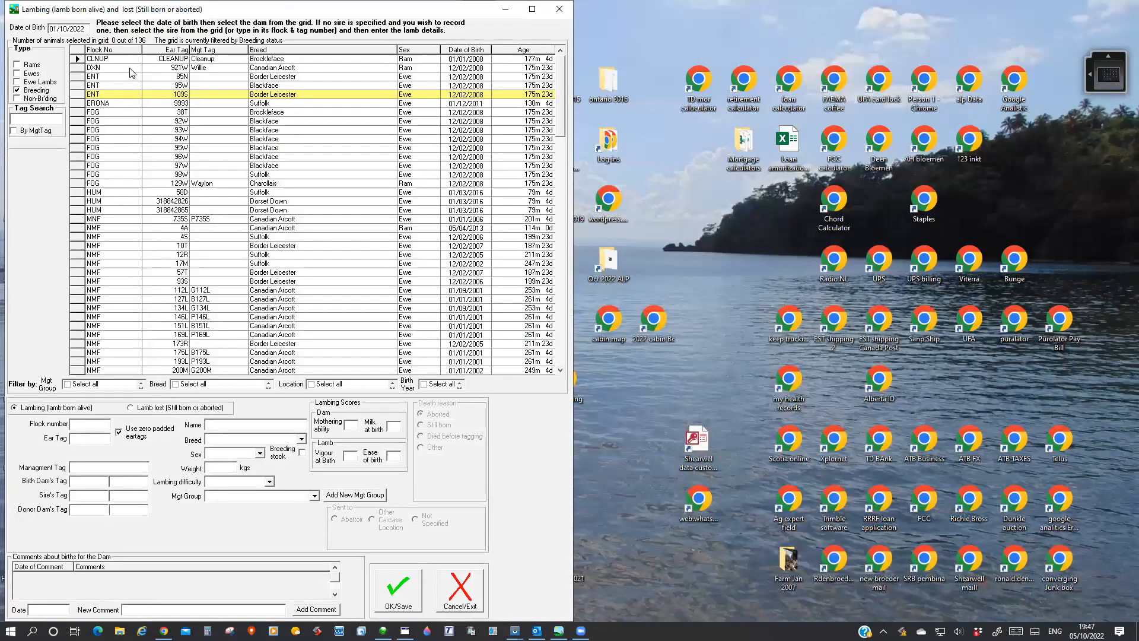
click(79, 121)
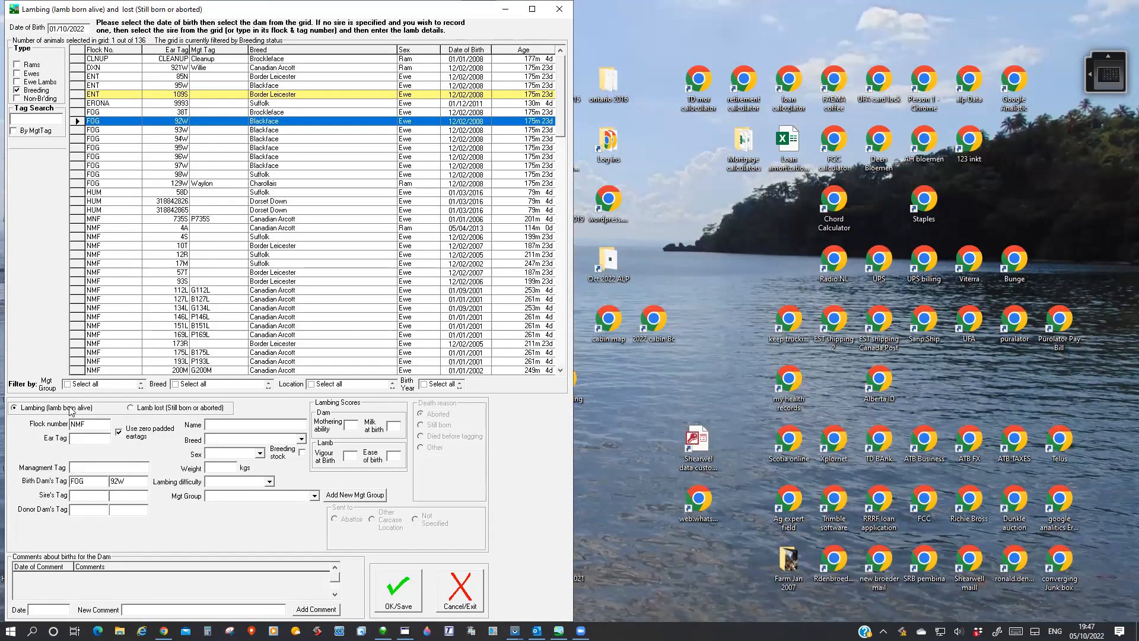
click(98, 439)
click(560, 12)
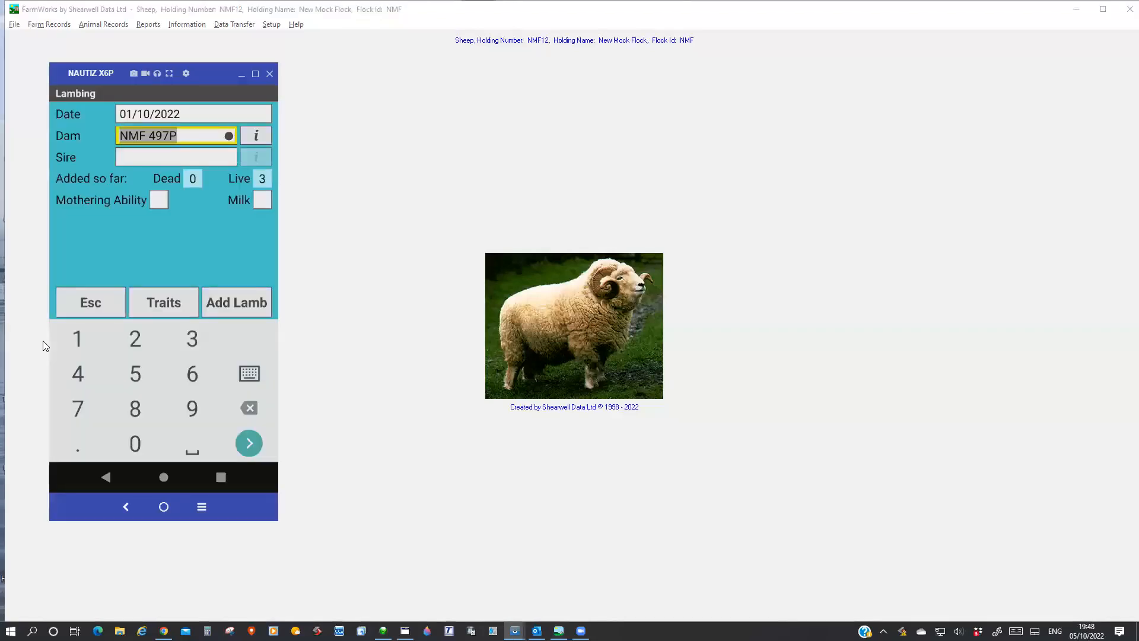
Leave the handheld's lambing record, look at the weighing options and Wean Weight form, and return to the sheep procedures.
click(96, 303)
click(116, 140)
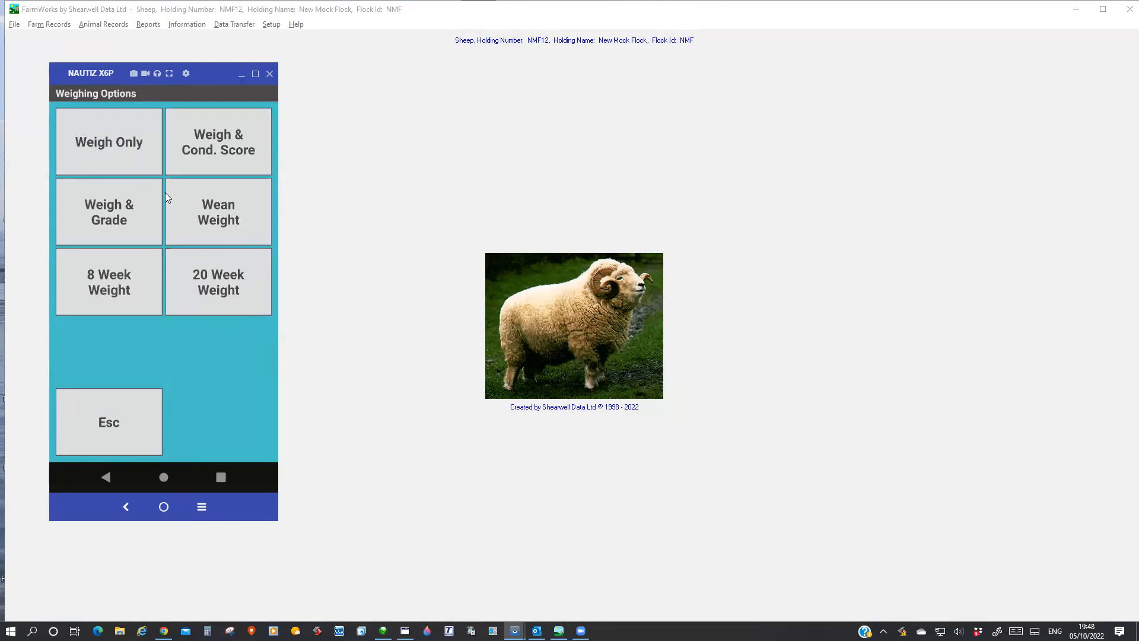
click(230, 215)
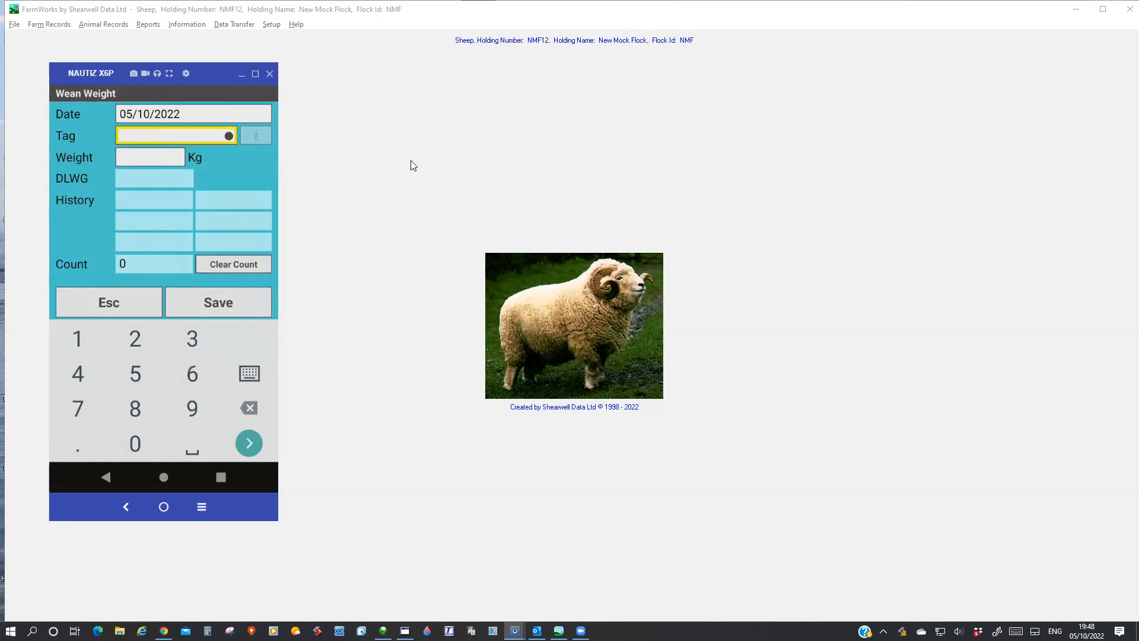
click(97, 302)
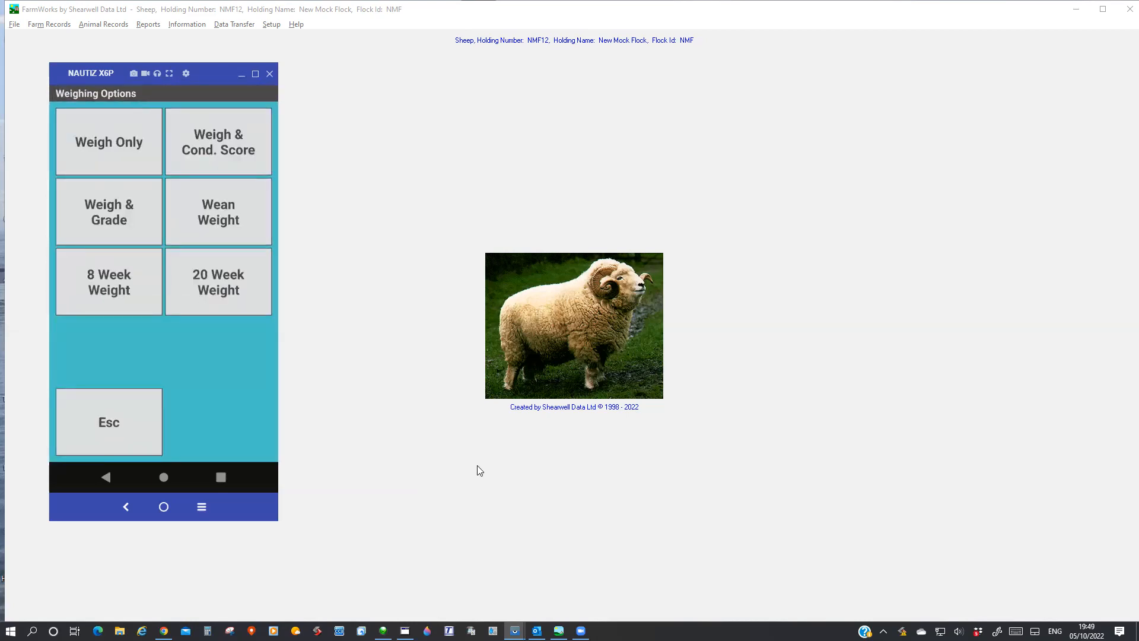
click(95, 412)
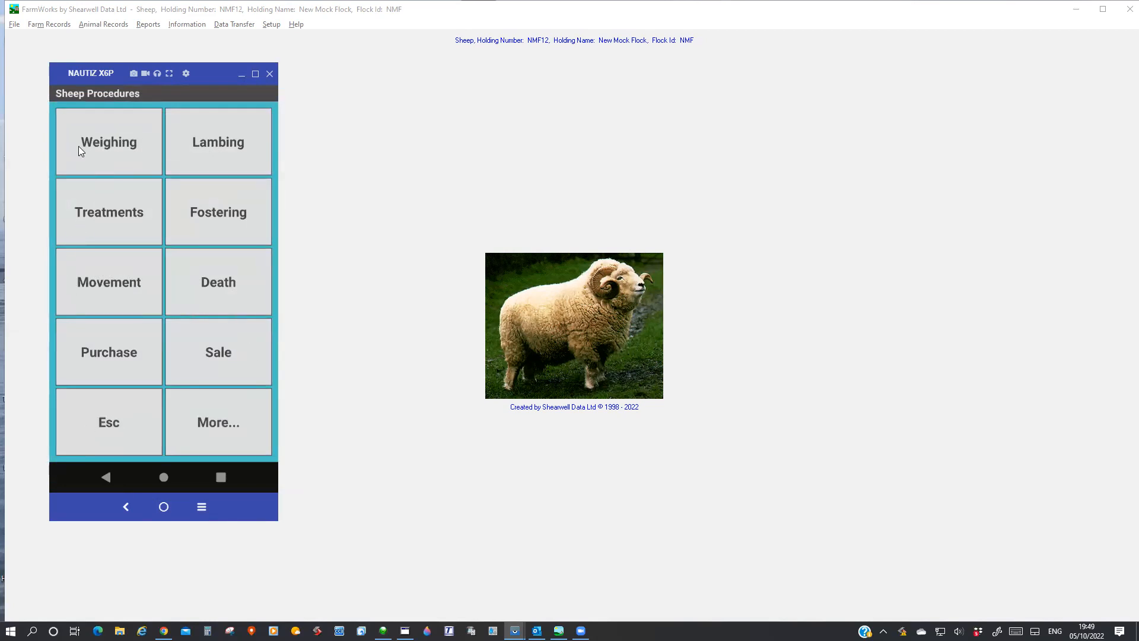
Start a treatment record on the handheld using the drug Covexin 8 with batch number 123 58K.
click(105, 214)
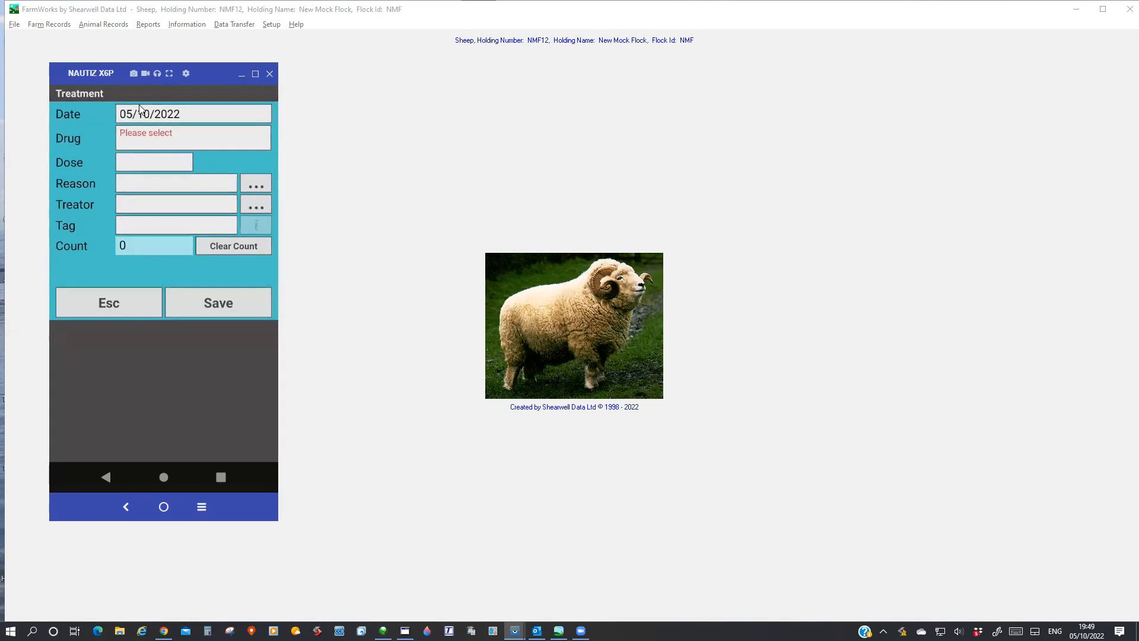
click(151, 136)
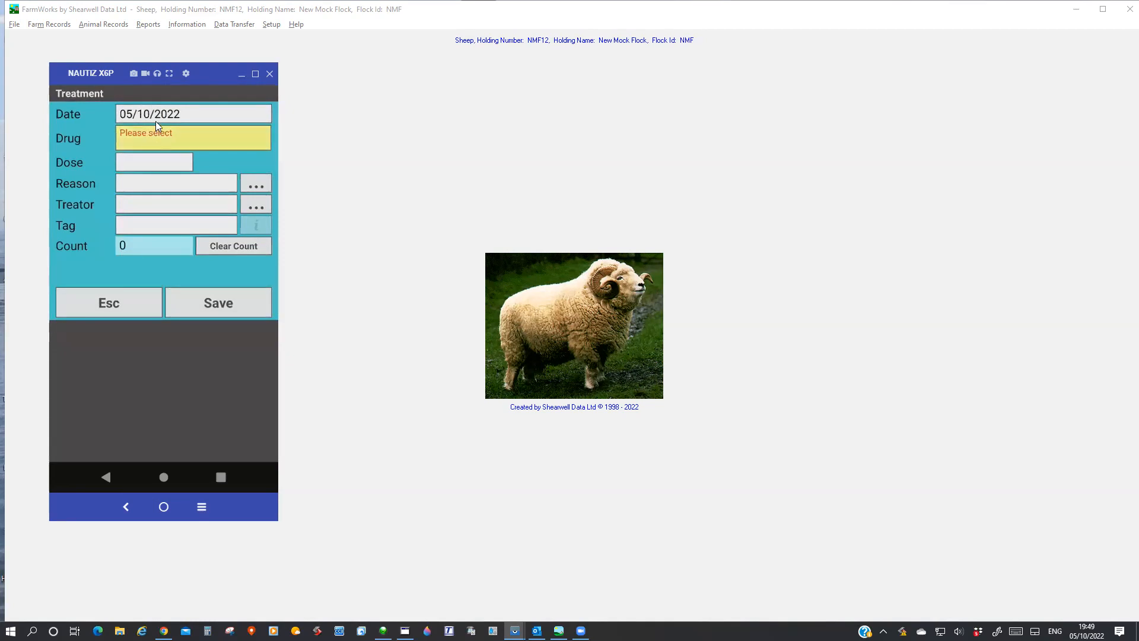
click(89, 168)
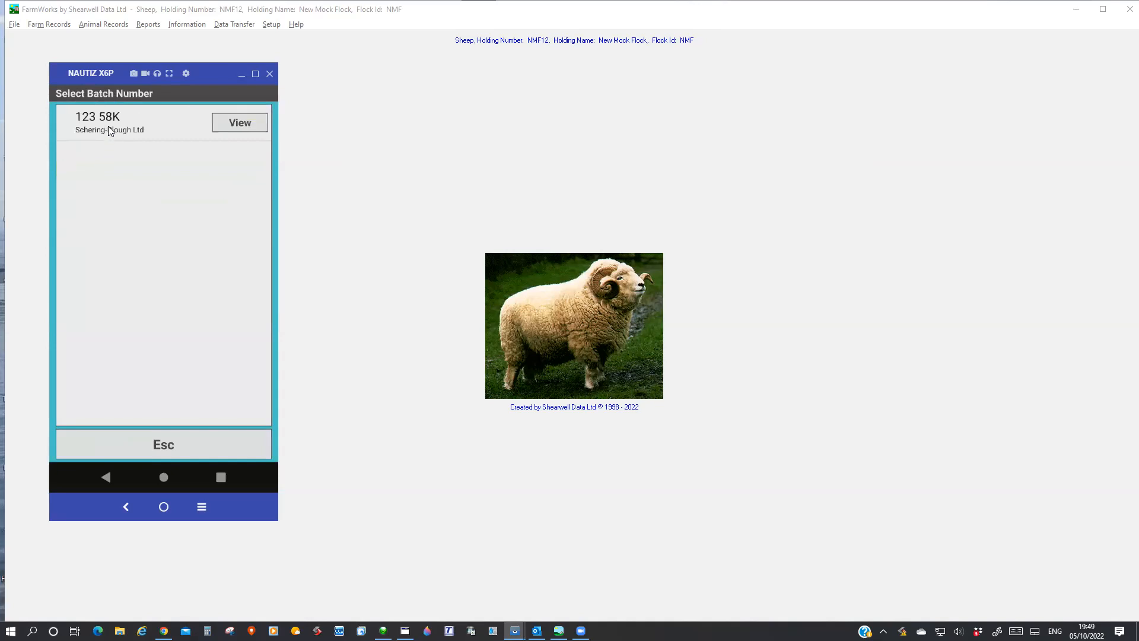
click(109, 130)
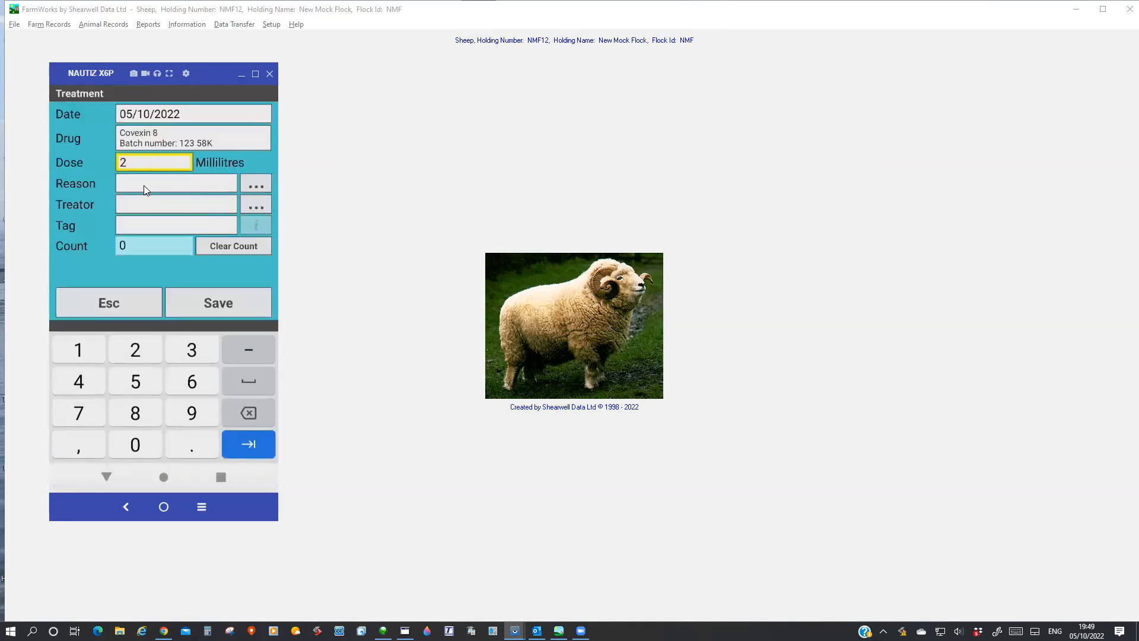
Choose Vaccination as the reason for the Covexin 8 treatment on the handheld.
click(248, 178)
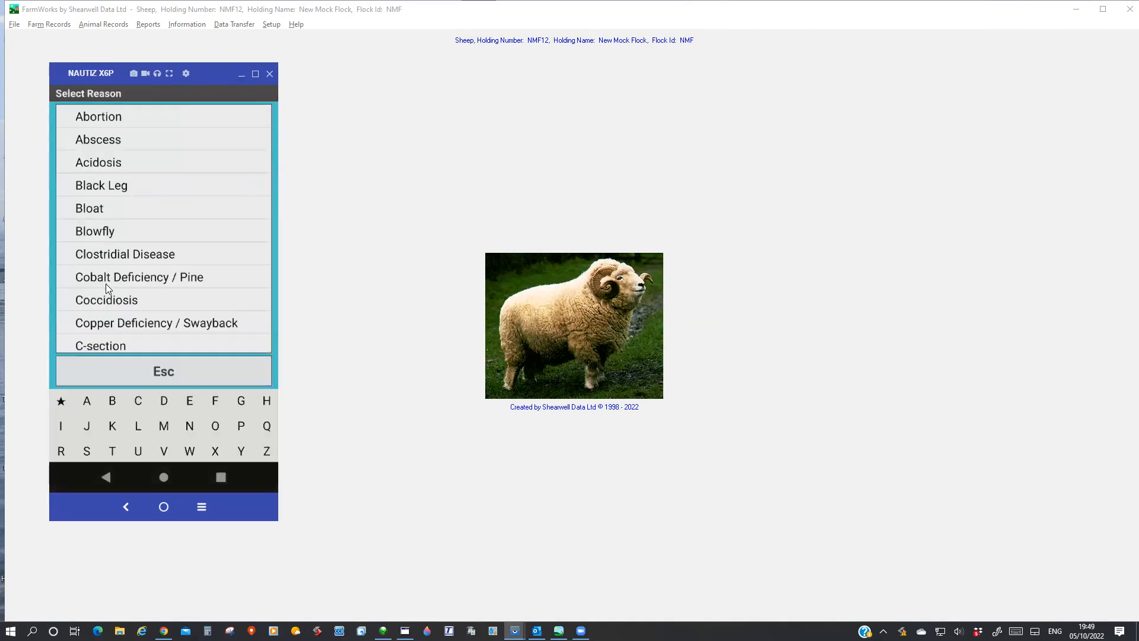
scroll(103, 274, down, 12)
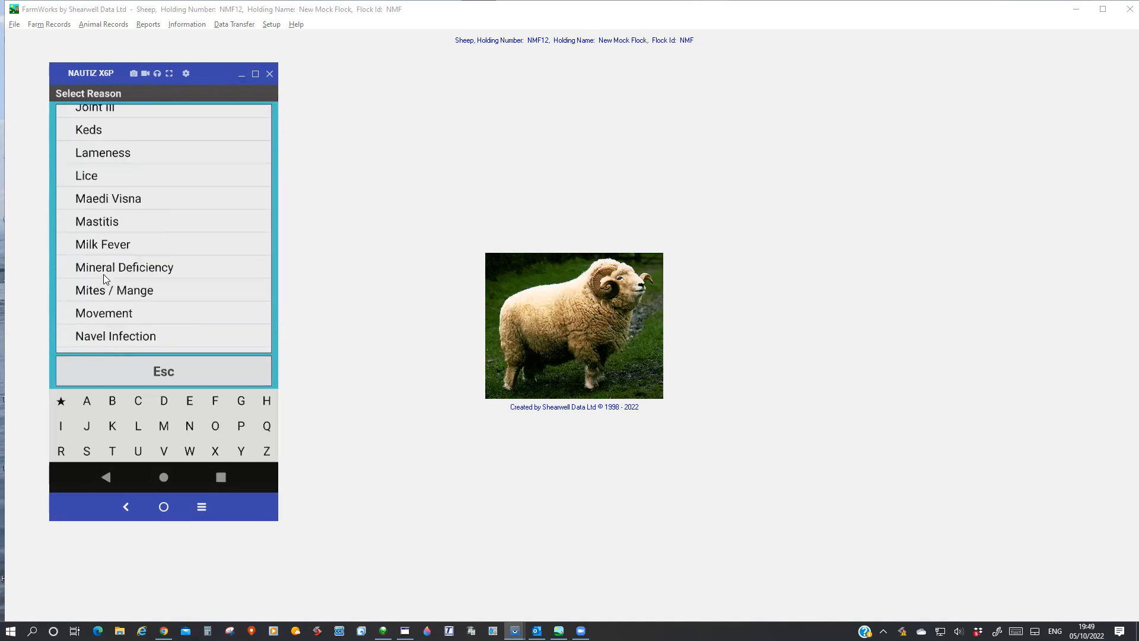
scroll(104, 274, down, 5)
scroll(98, 301, down, 5)
click(113, 229)
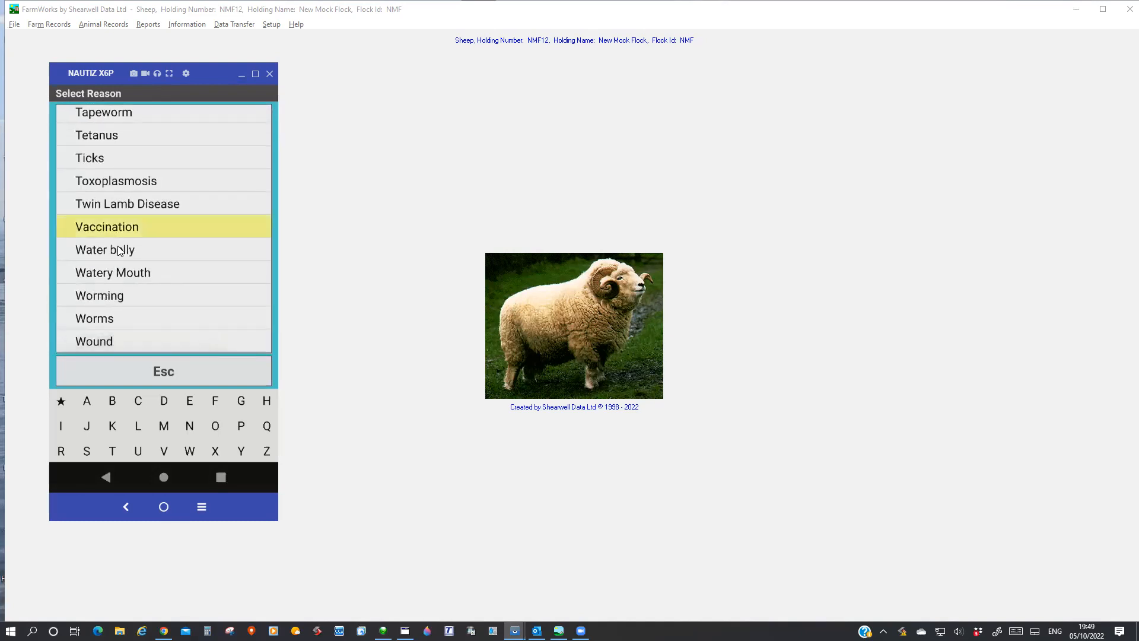
Choose the treator from the list, save the treatment for tag NMF 497P, and return to the sheep procedures.
click(262, 205)
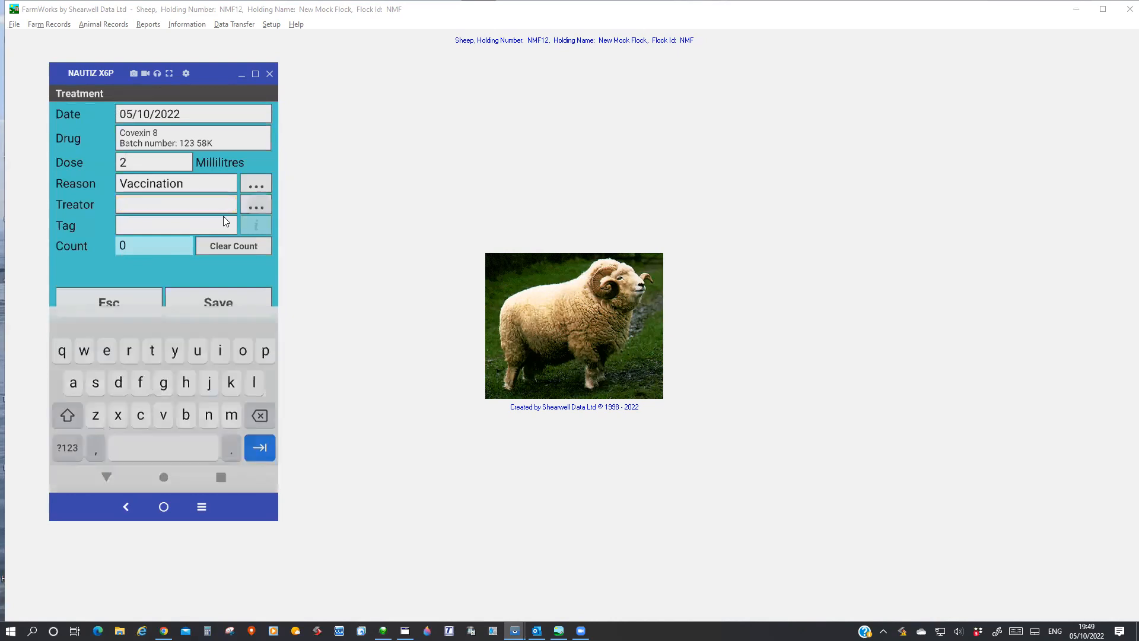
scroll(131, 279, down, 2)
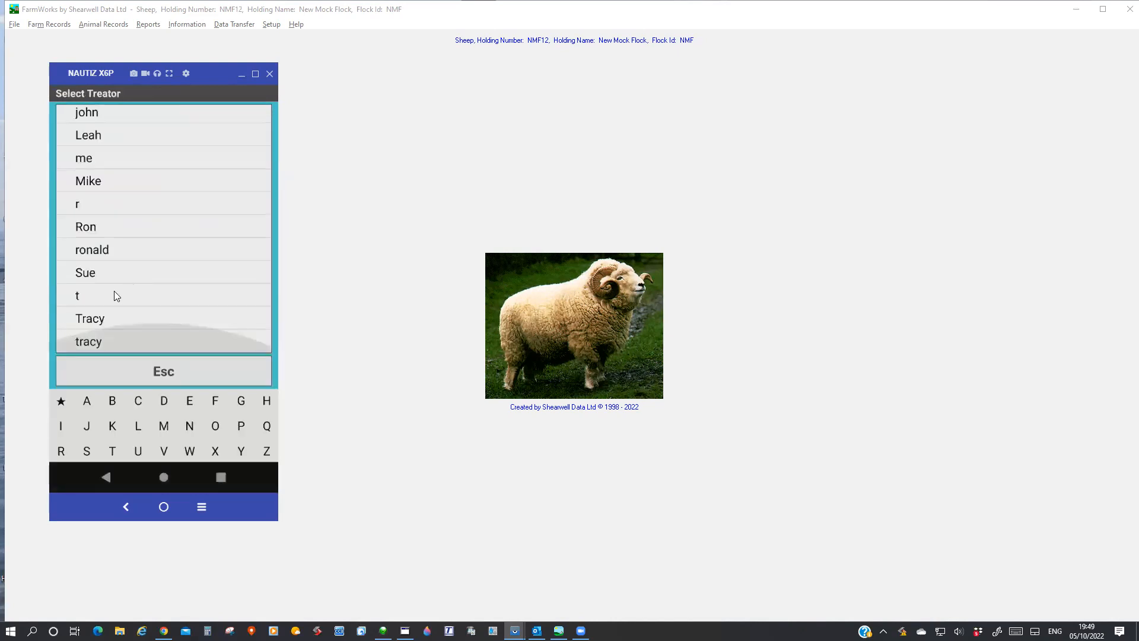
click(100, 250)
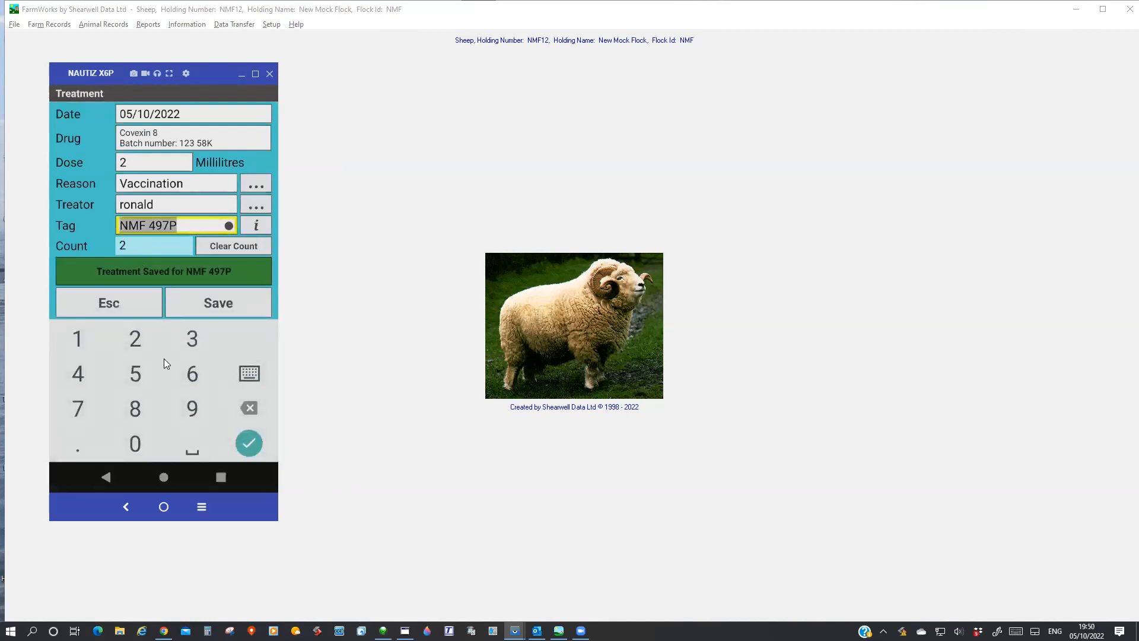
click(105, 308)
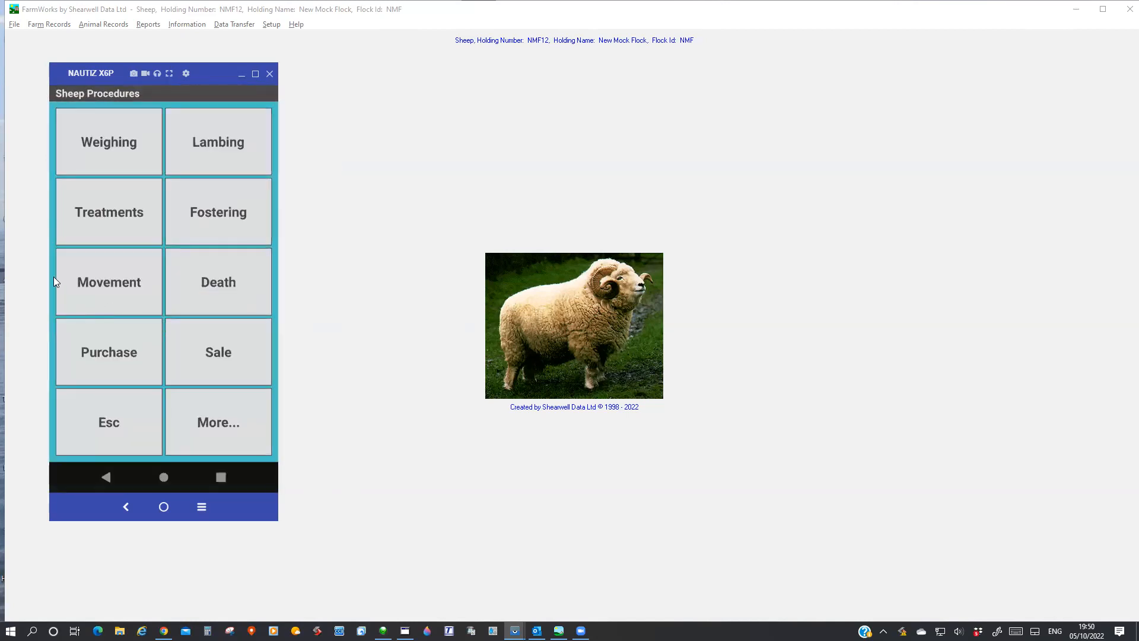
Look at the handheld's Fostering form and Pregnancy Scanning form, leaving each without recording anything.
click(229, 218)
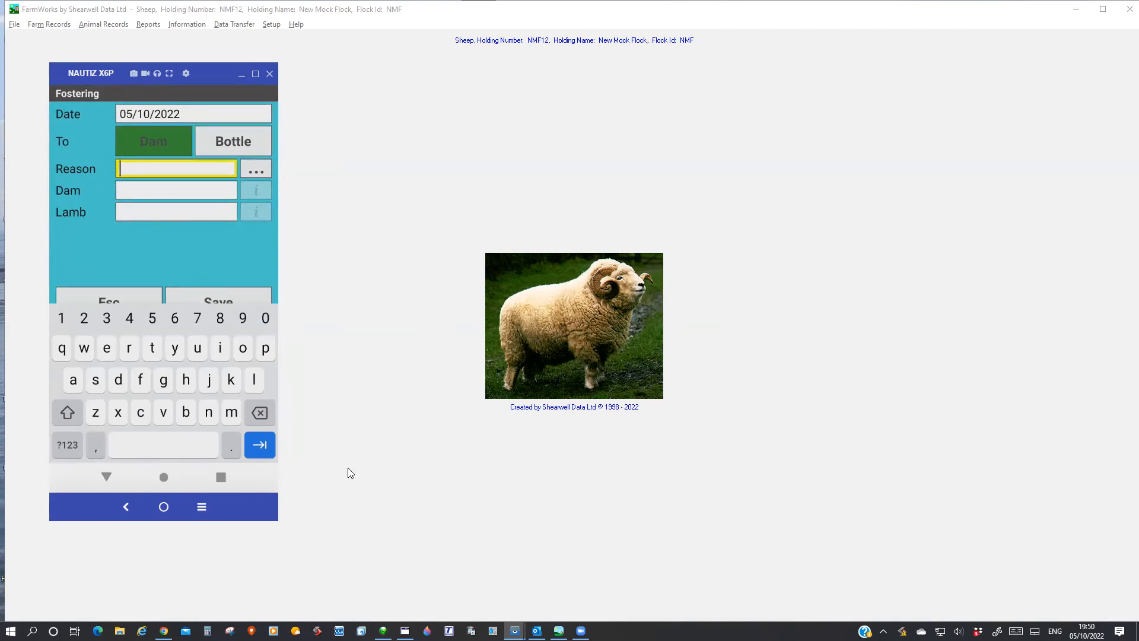
click(111, 295)
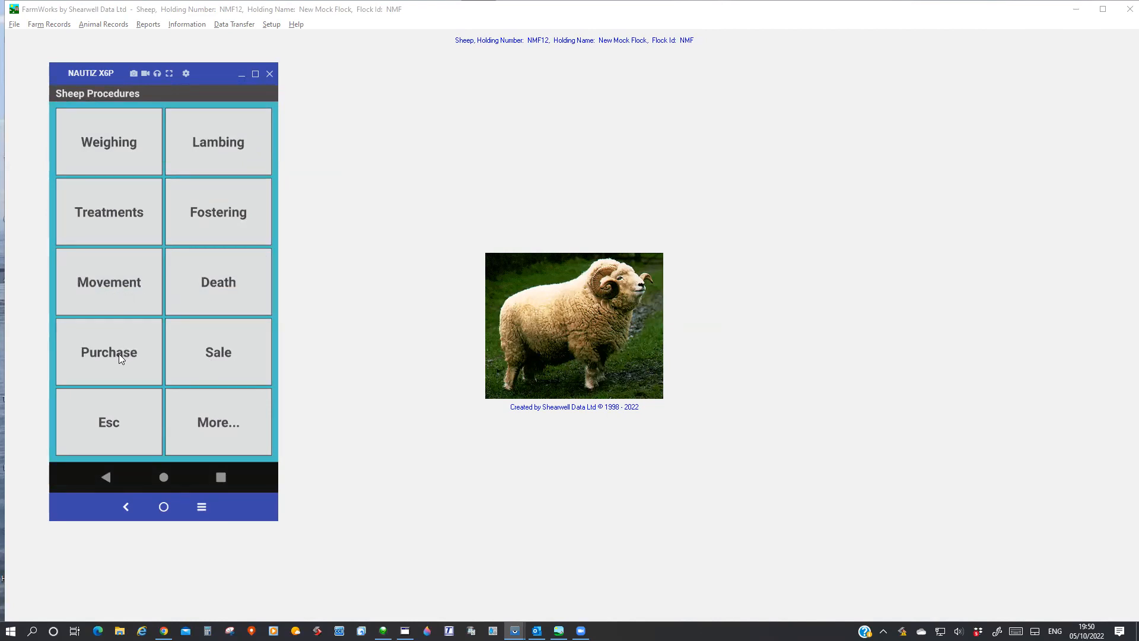
click(223, 424)
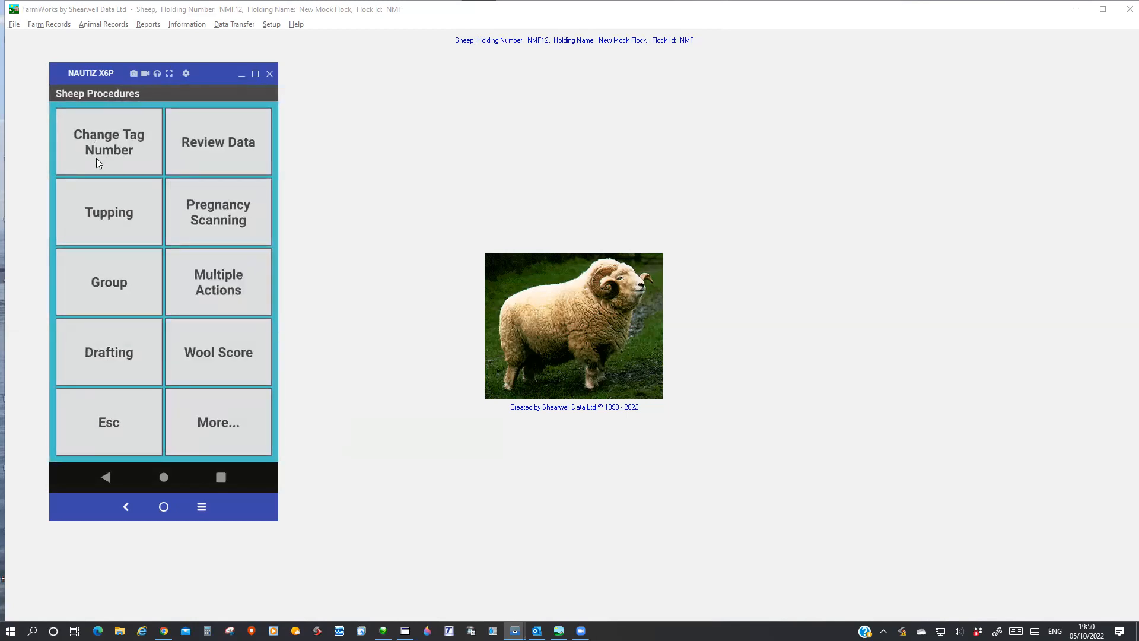
click(217, 215)
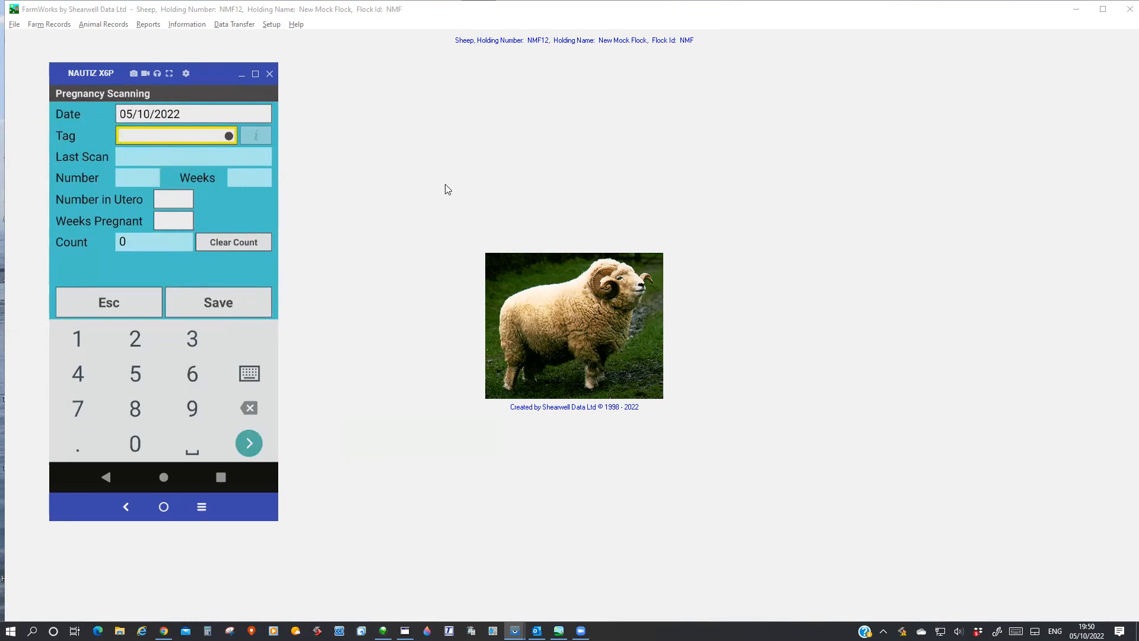
click(144, 302)
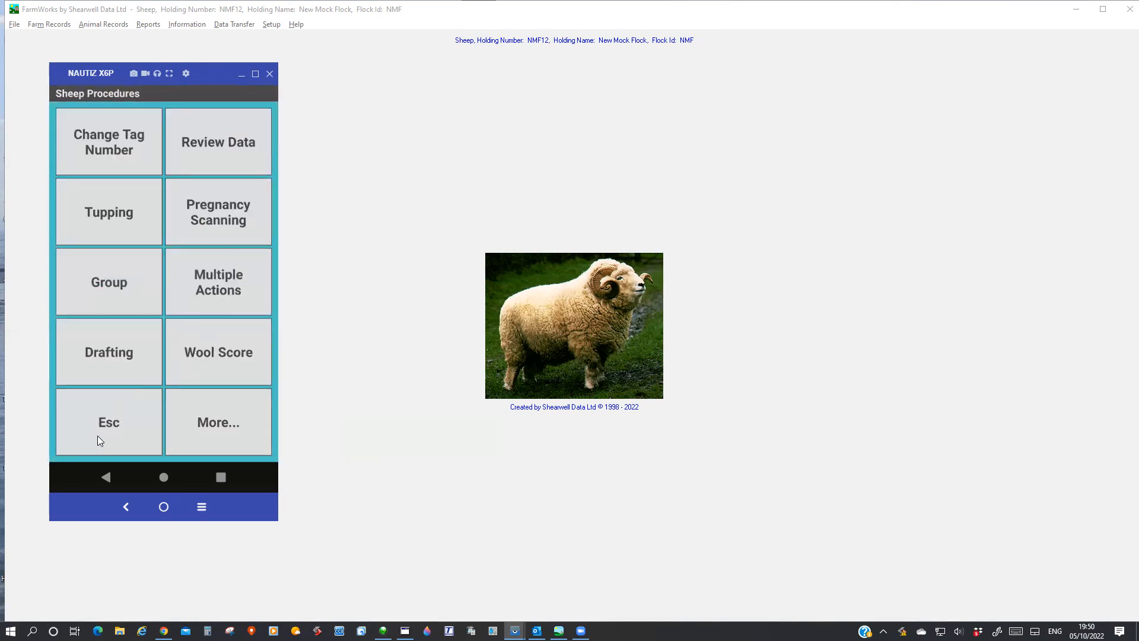
Look at the handheld's Management Group form and its list of existing groups, and return to the sheep procedures.
click(92, 276)
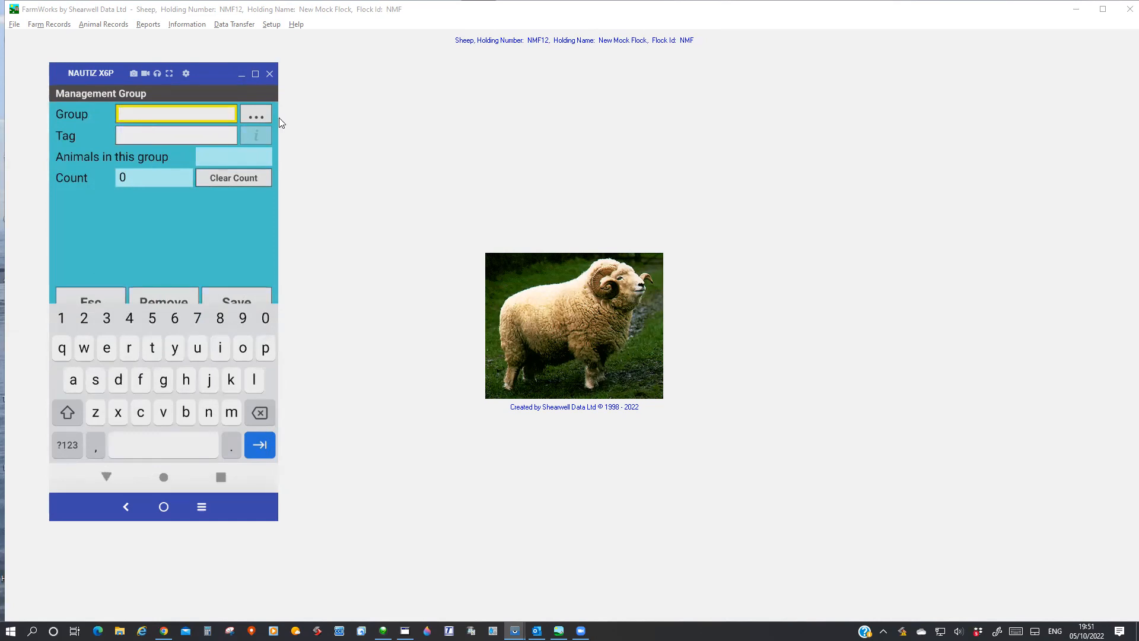
click(254, 113)
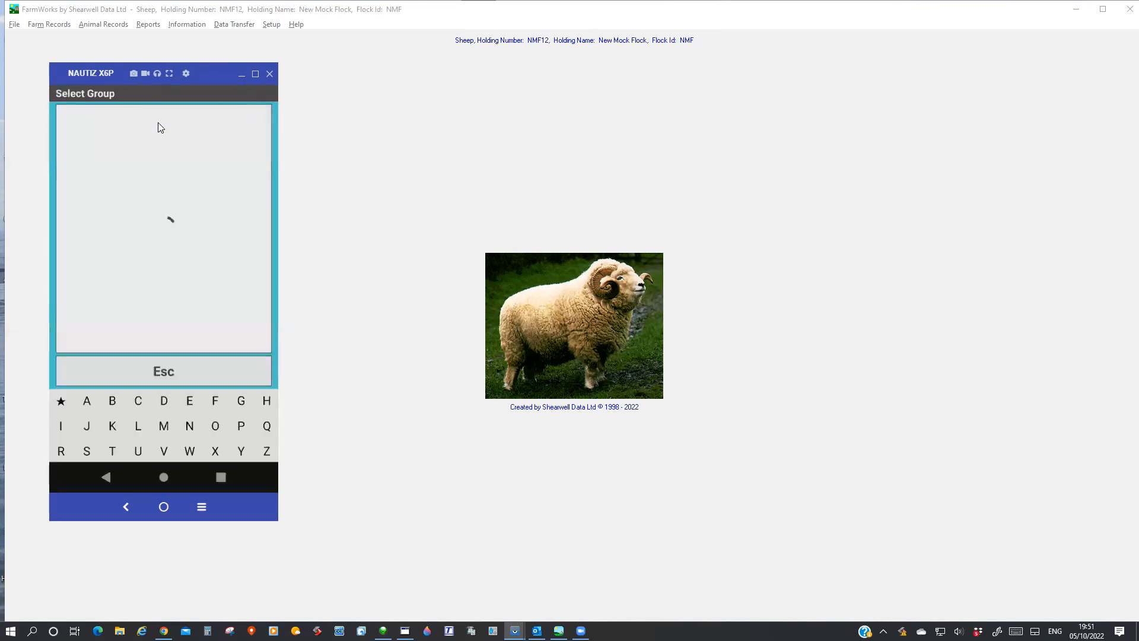
click(161, 371)
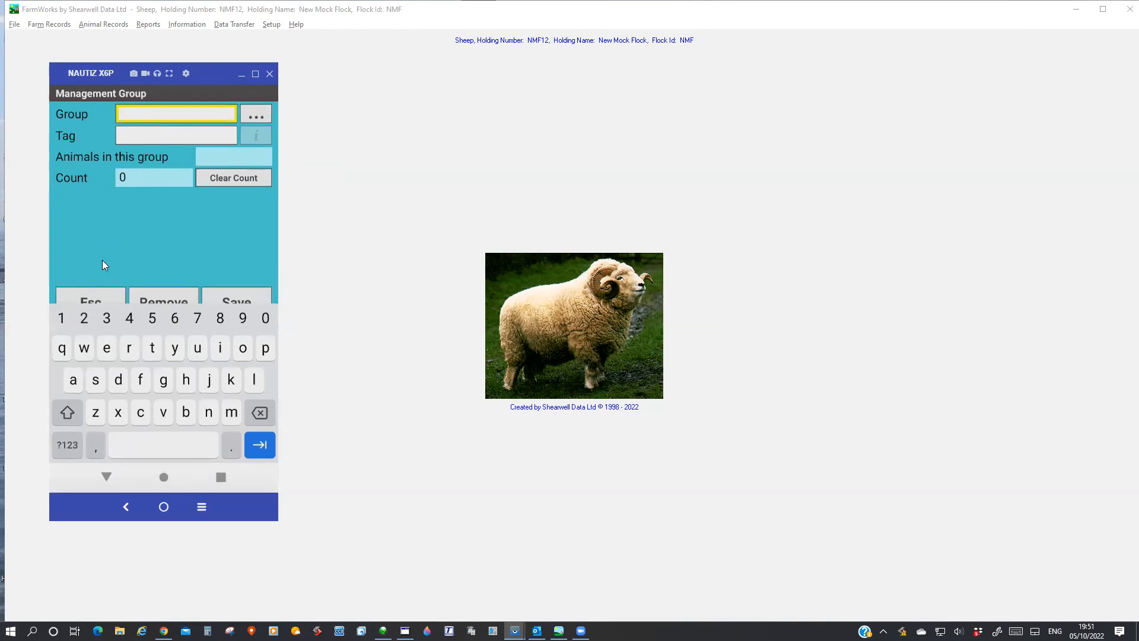
click(87, 292)
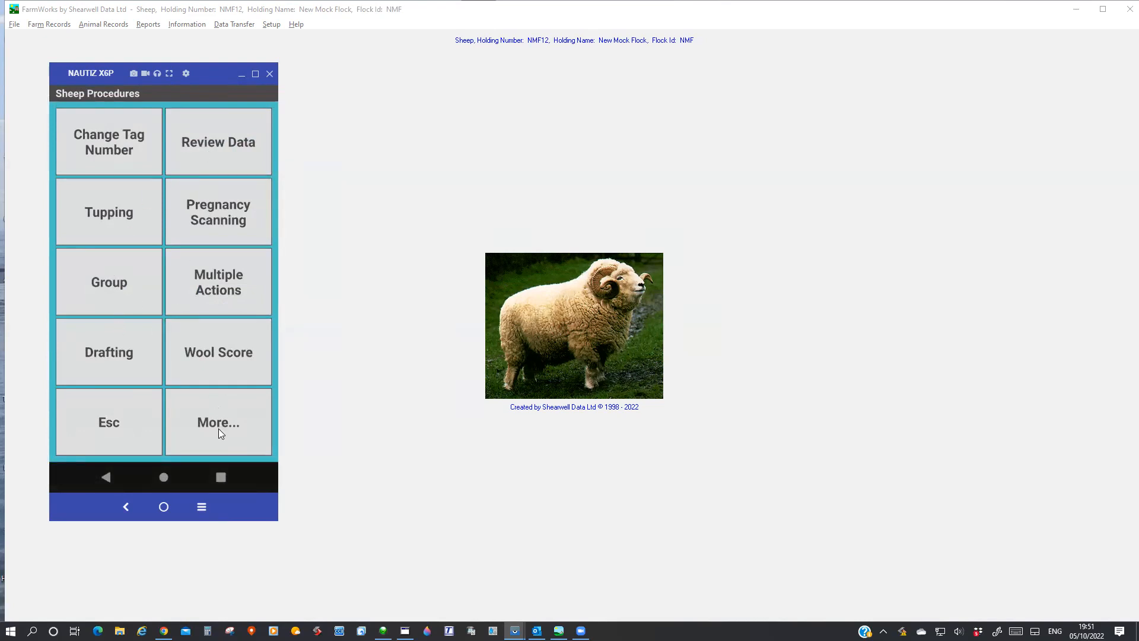
Enter 20221005 as a new management group name on the handheld and leave the form without saving.
click(83, 285)
click(144, 123)
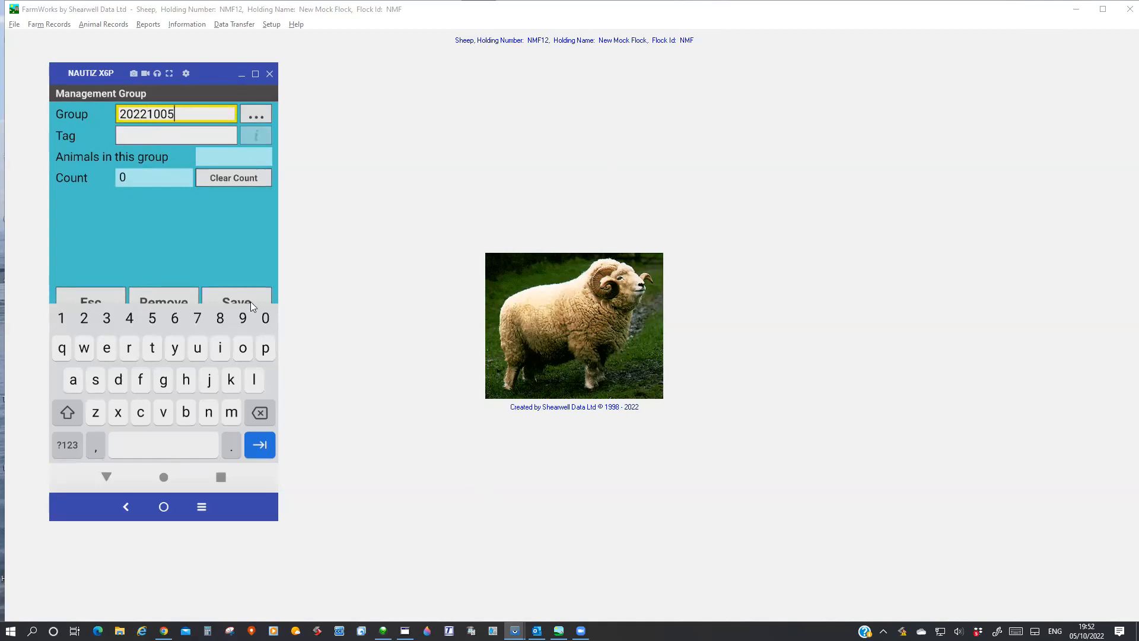
click(252, 228)
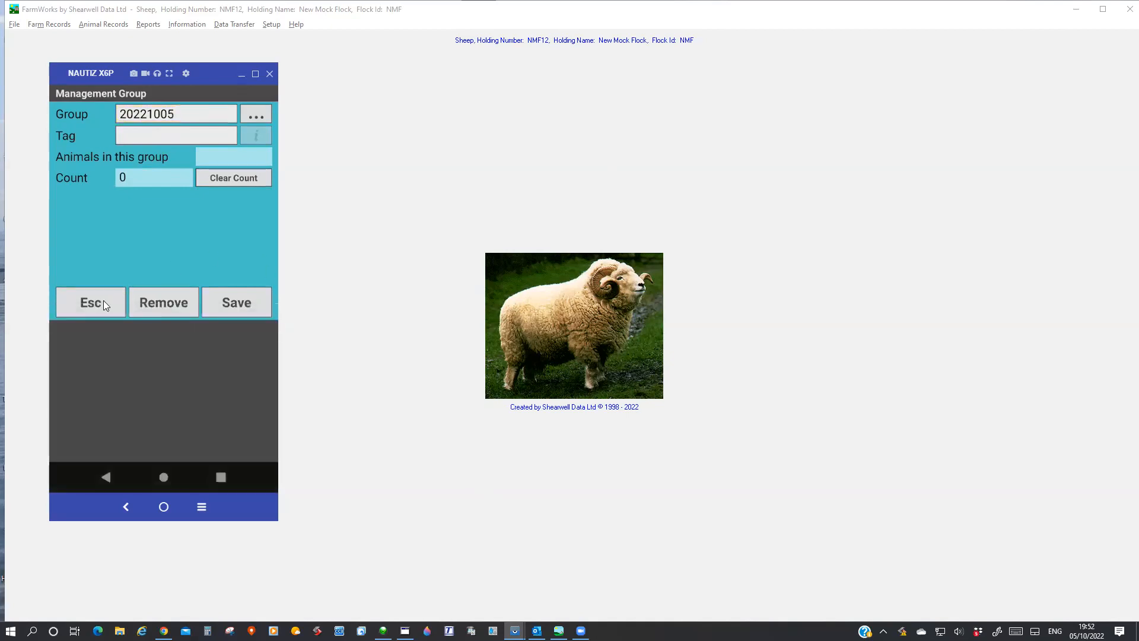
click(103, 300)
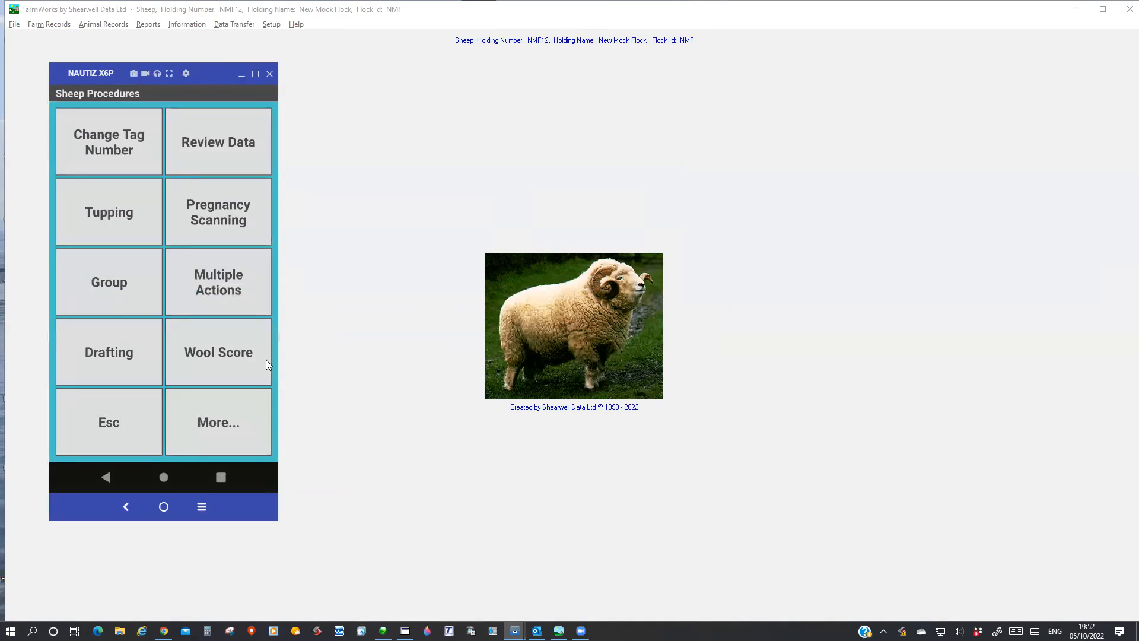
Set up a manual Draft by Weight with drafting into management groups enabled, and leave the setup without starting the draft.
click(108, 355)
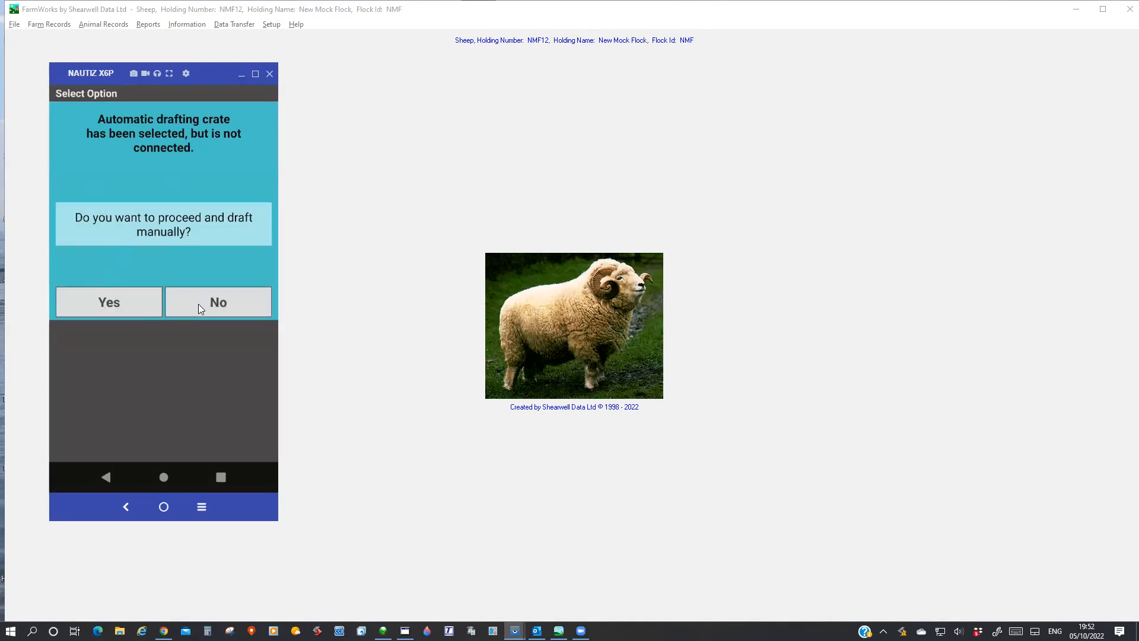
click(118, 303)
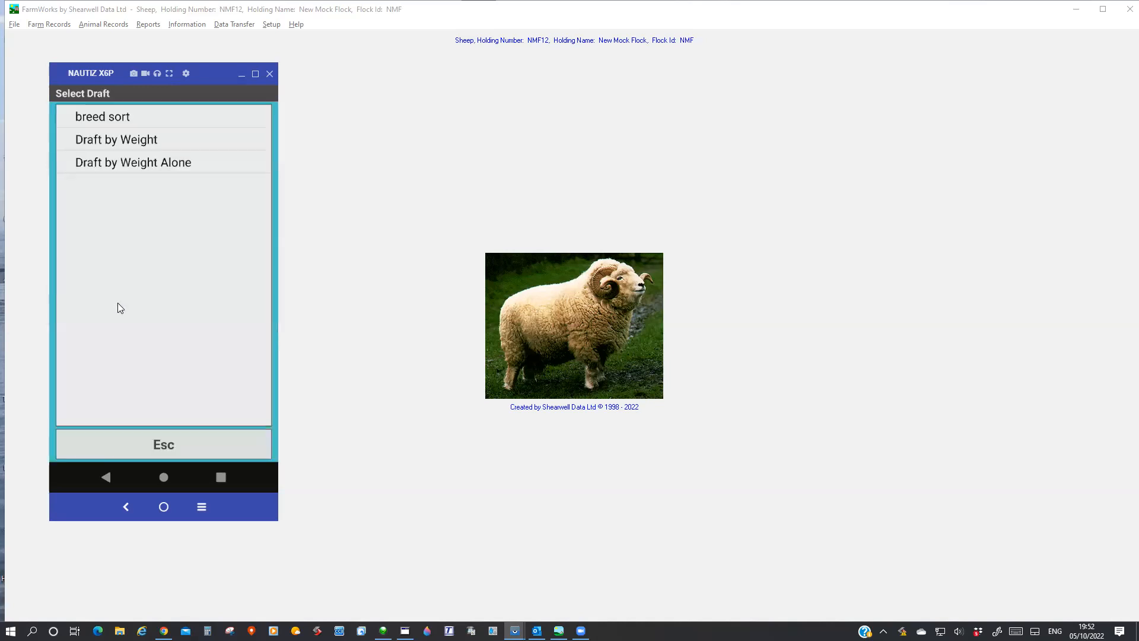
click(93, 141)
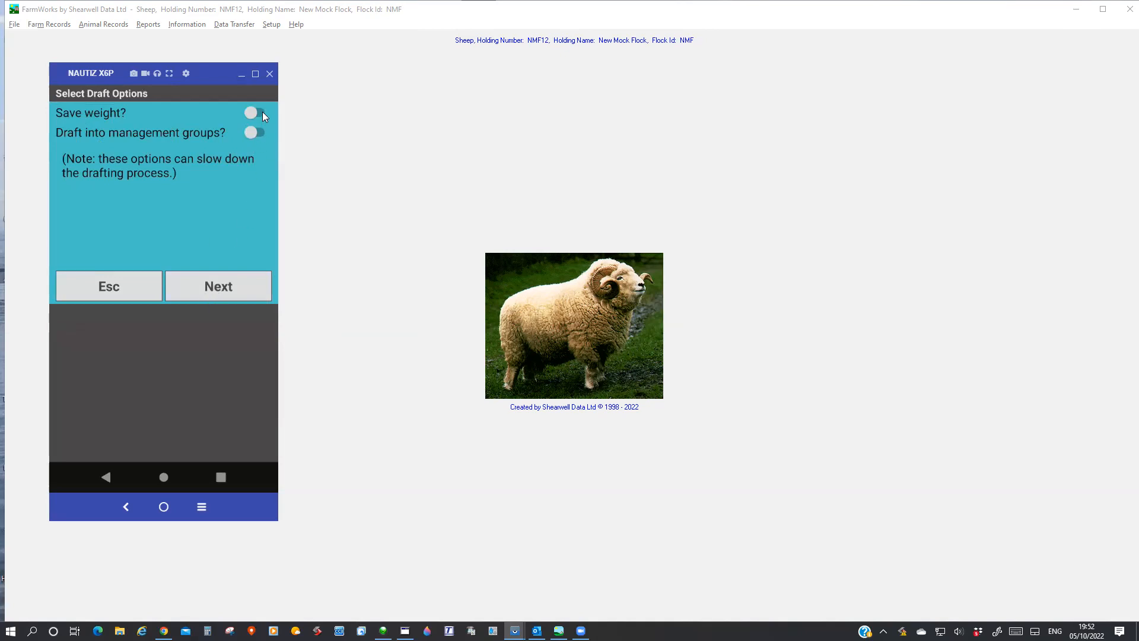
click(258, 134)
click(221, 286)
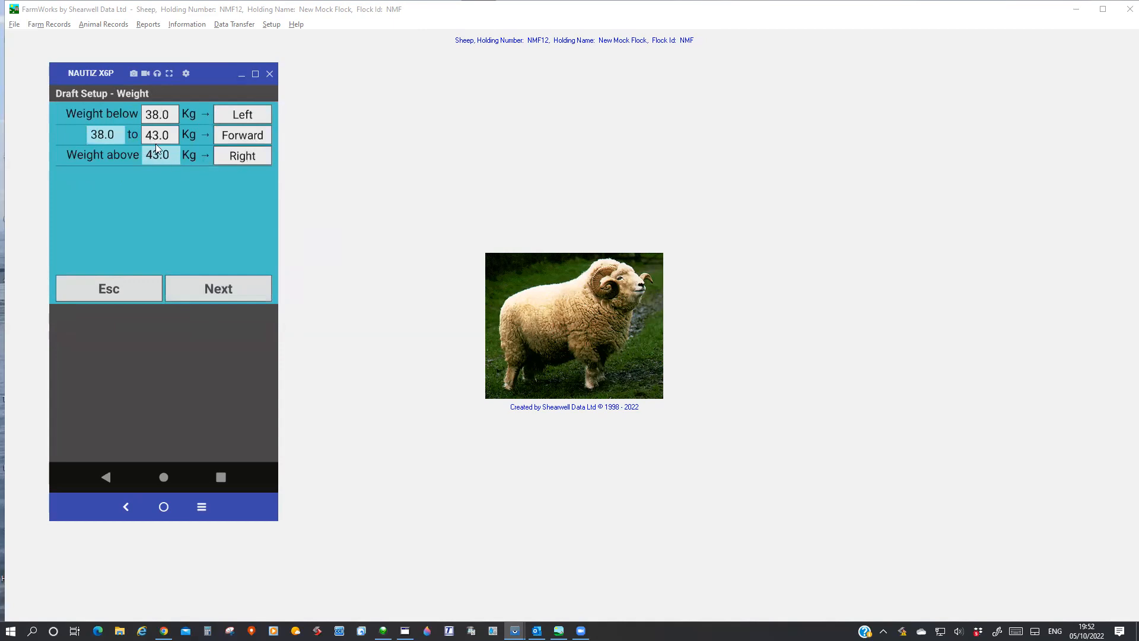
click(219, 291)
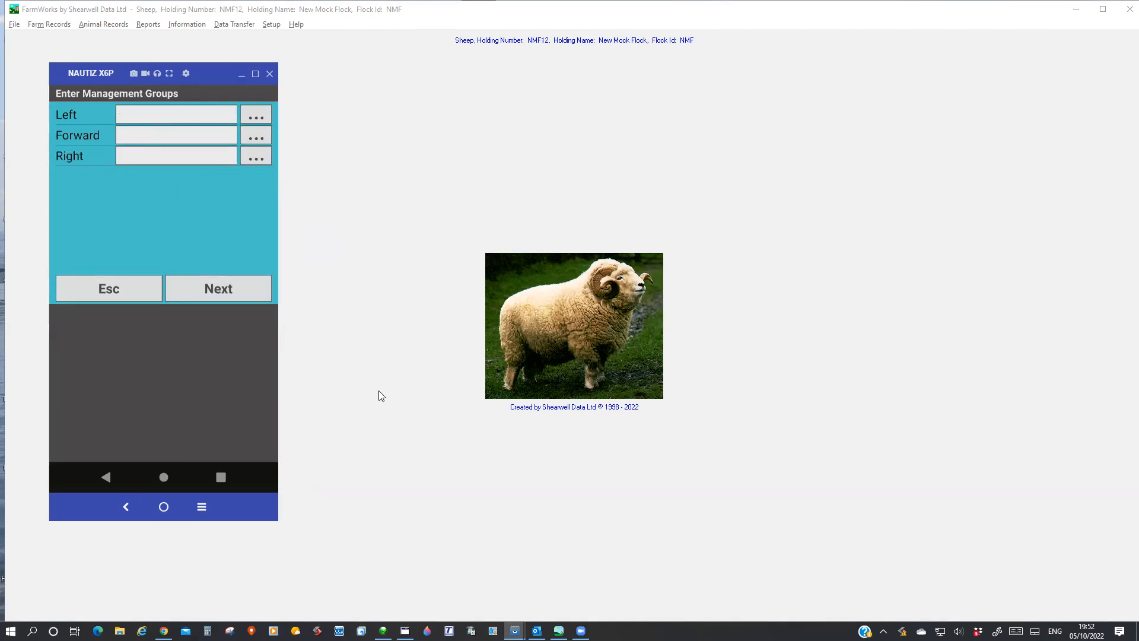
click(115, 288)
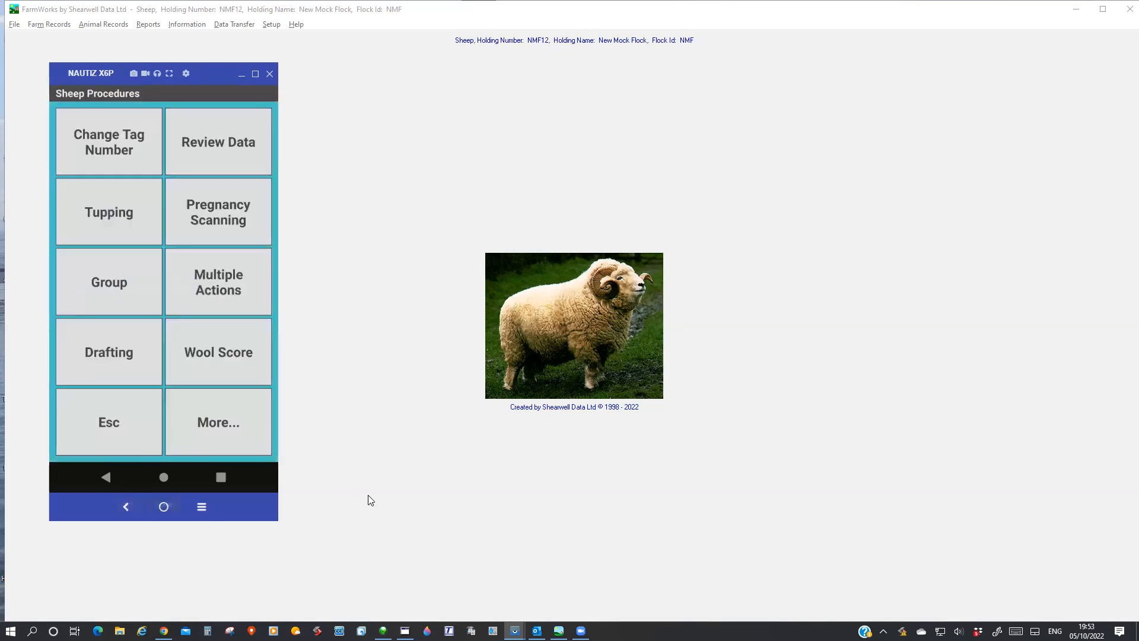
Switch to FarmWorks on the PC, open the animal Comments, and browse the management group filter down to hum setup.
click(384, 502)
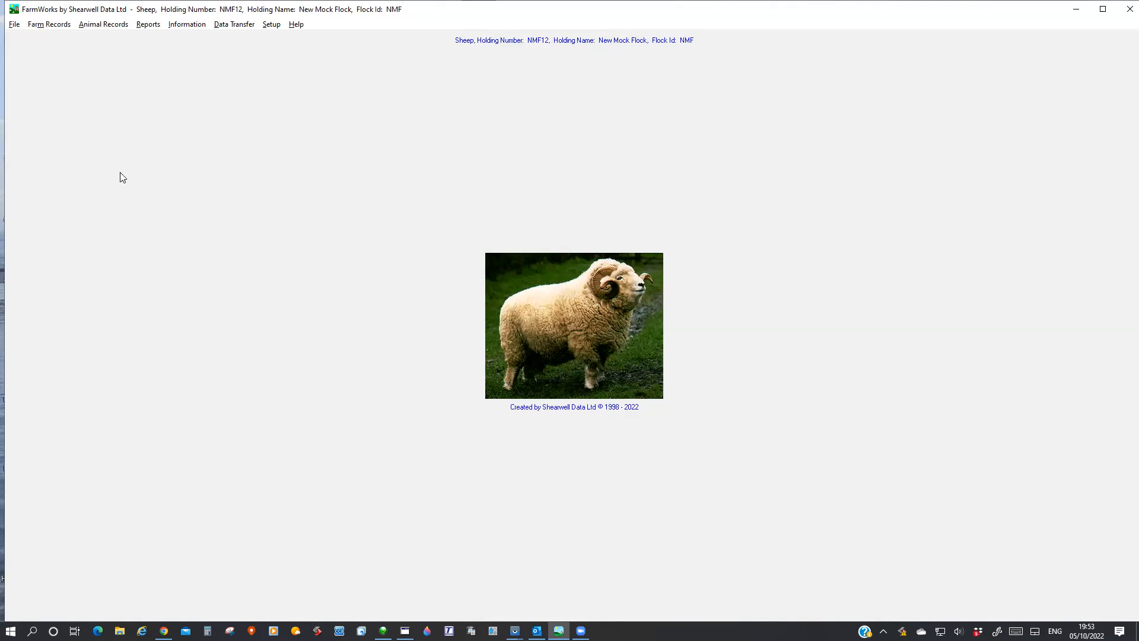
click(100, 26)
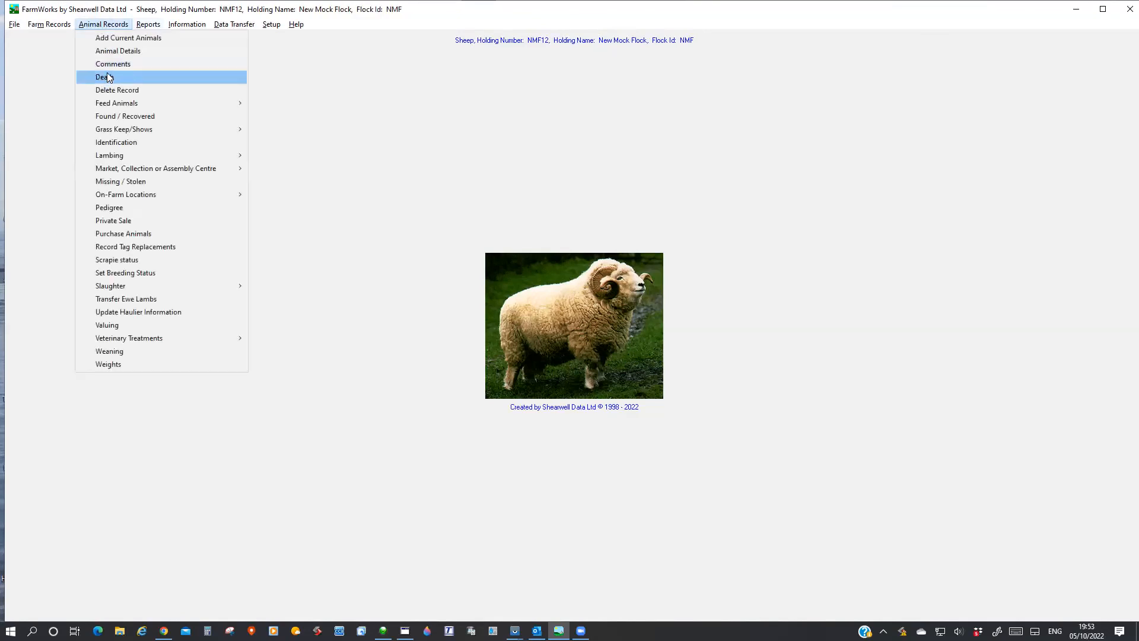
click(107, 66)
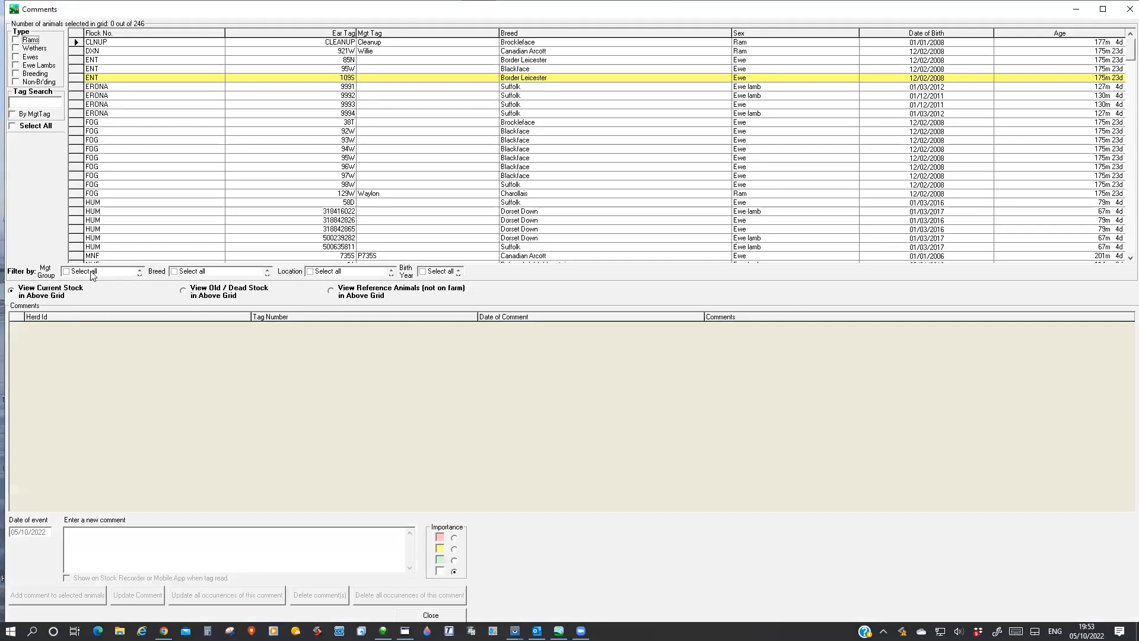
click(93, 272)
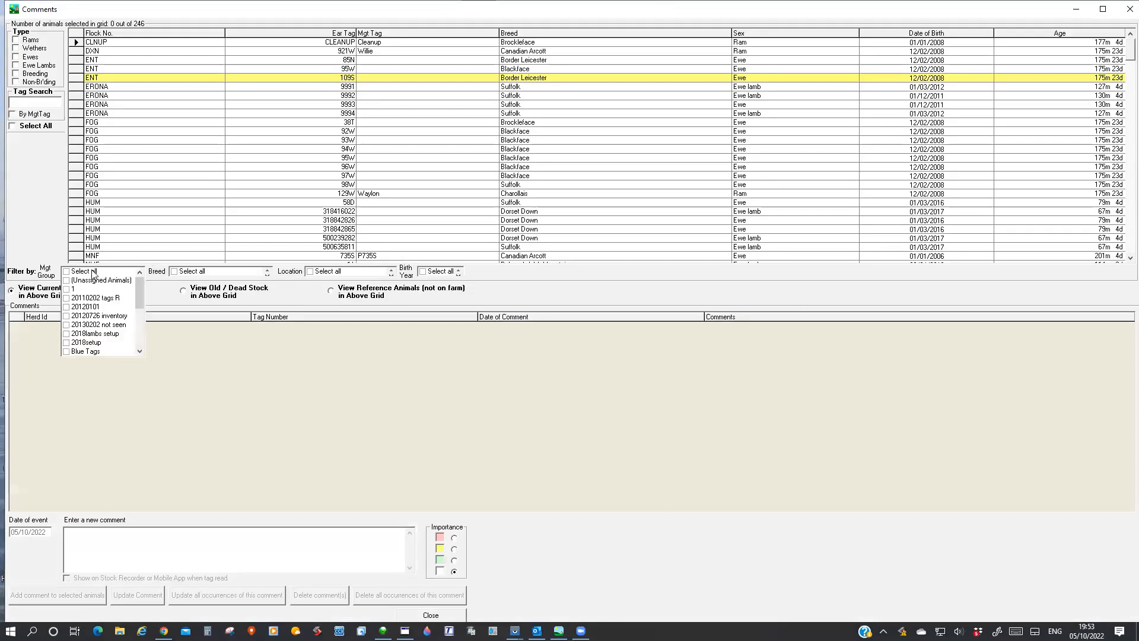
scroll(89, 330, down, 2)
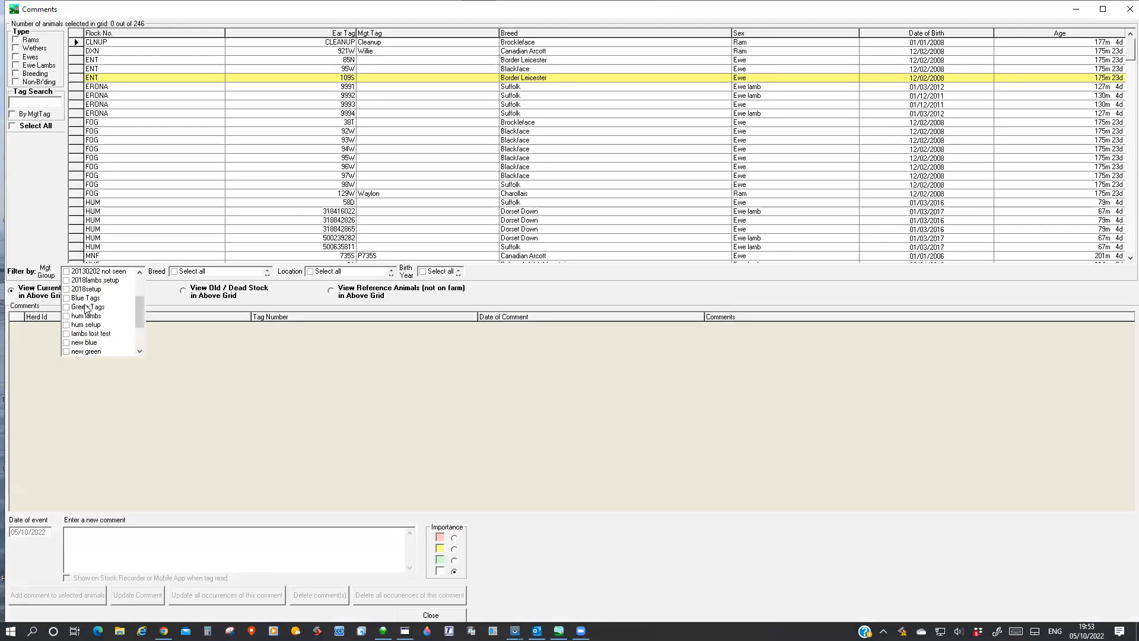
scroll(84, 351, down, 2)
click(75, 336)
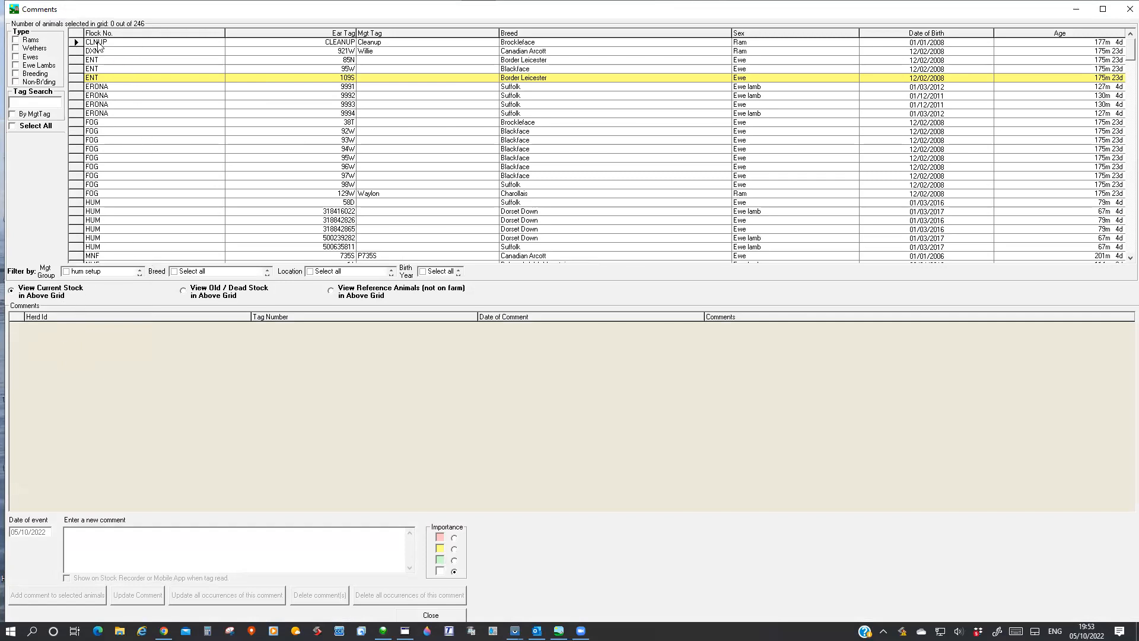
Select all listed animals, enter the comment "cull this year", and set it to show on the Stock Recorder when the tag is read.
click(13, 127)
click(90, 543)
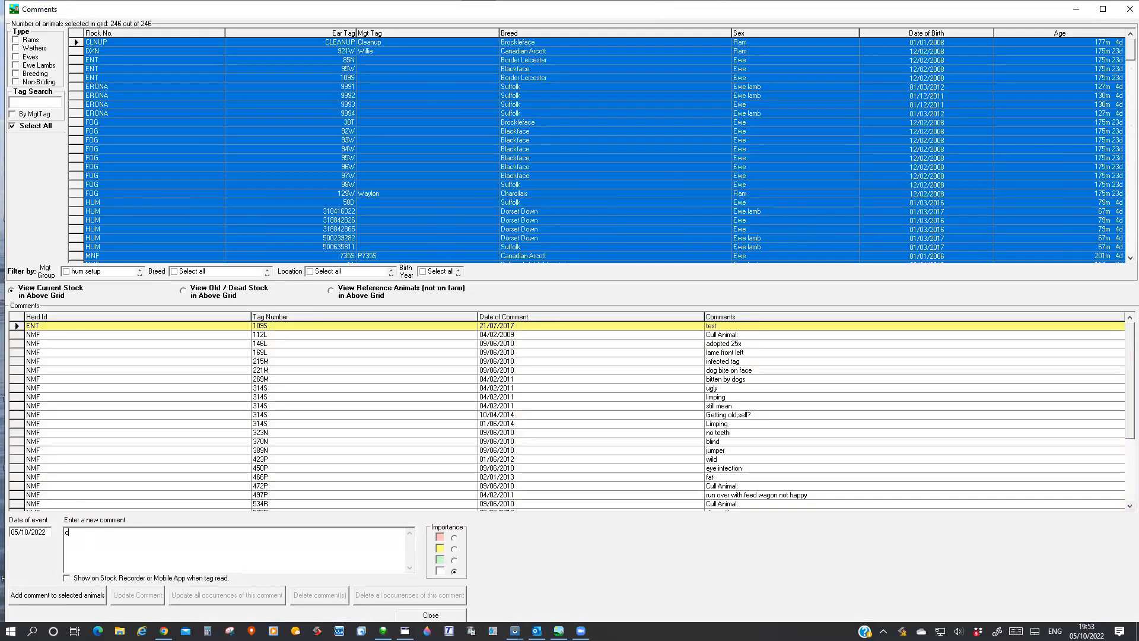
text(cull this yer)
key(BackSpace)
text(ar)
click(65, 577)
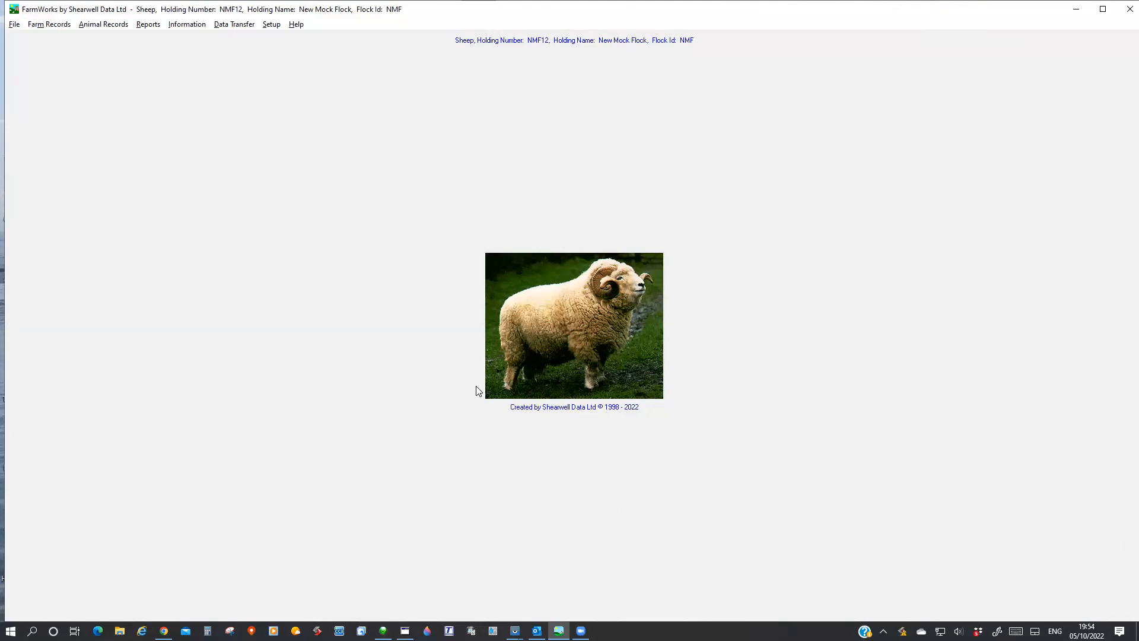
View a Lambing report for all stock with start date 26/09/2022, close it, tick Triplets, and exit the report setup.
click(143, 25)
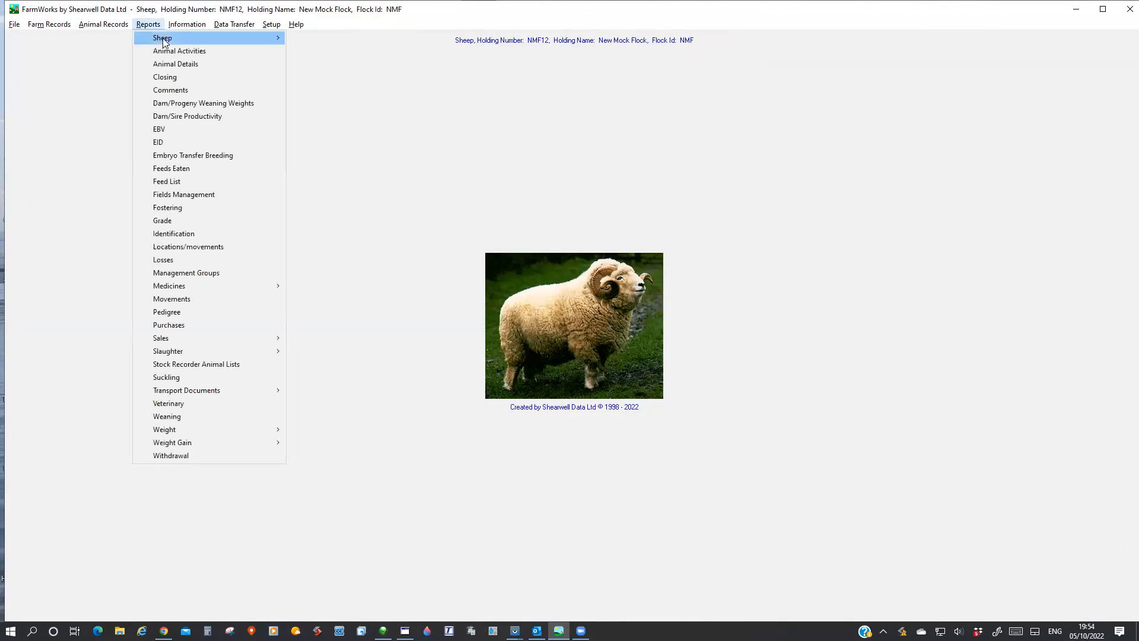
mouse_move(160, 42)
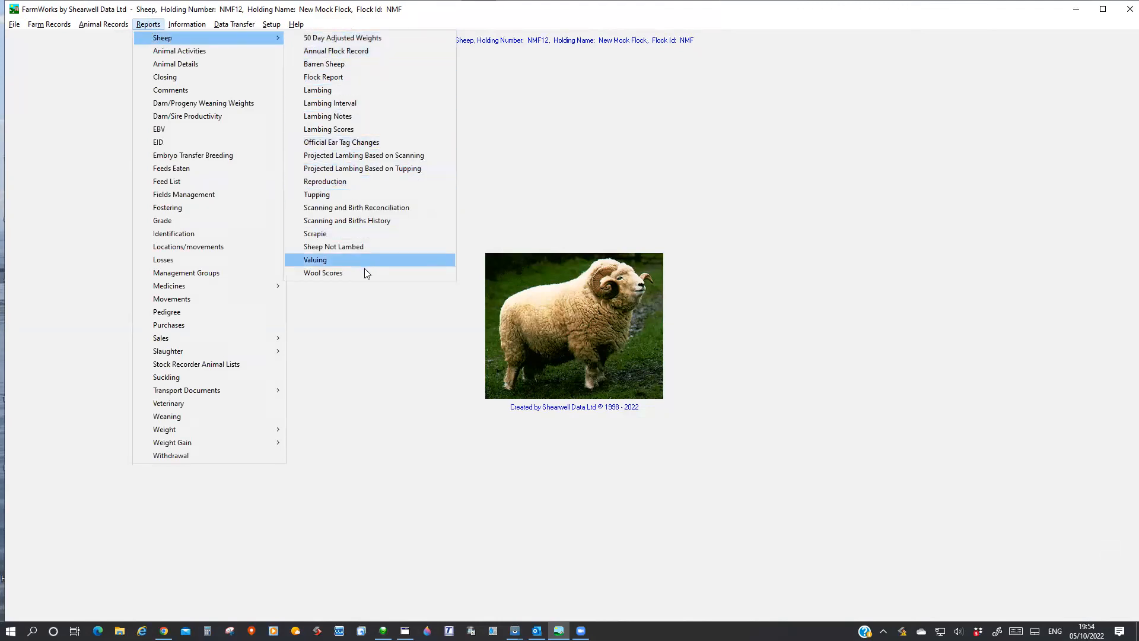
click(330, 90)
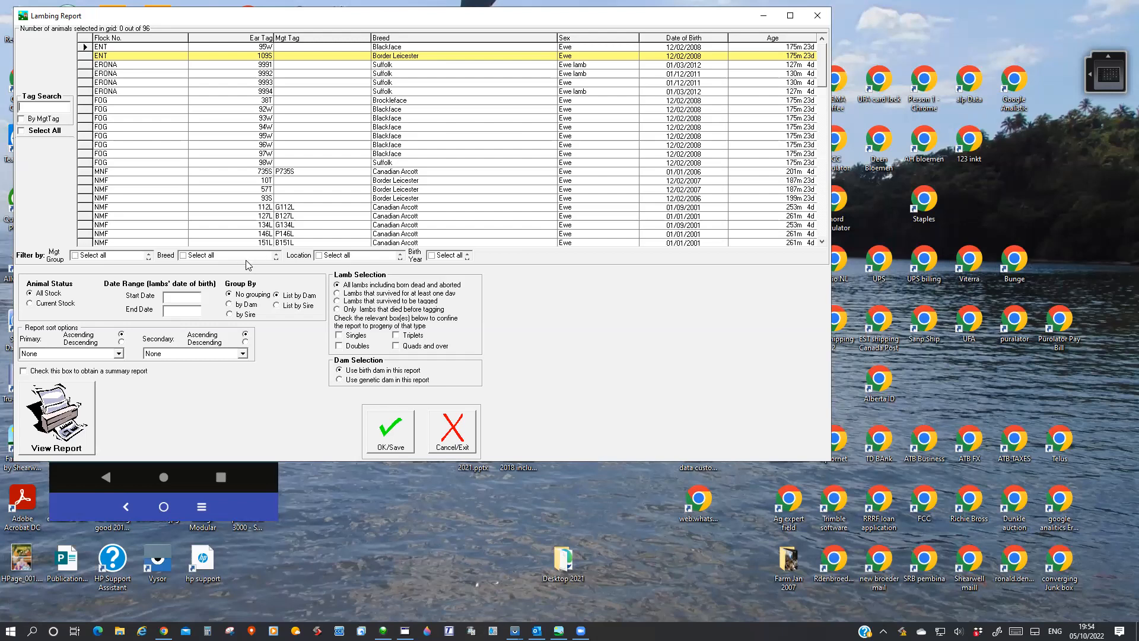
click(217, 257)
click(176, 297)
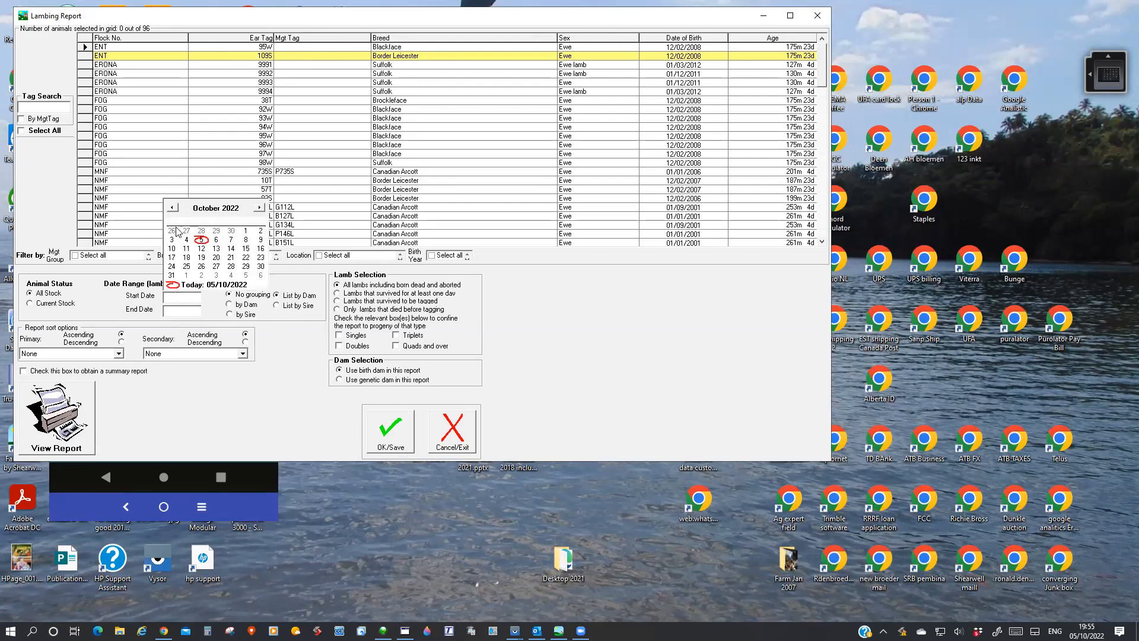
click(172, 231)
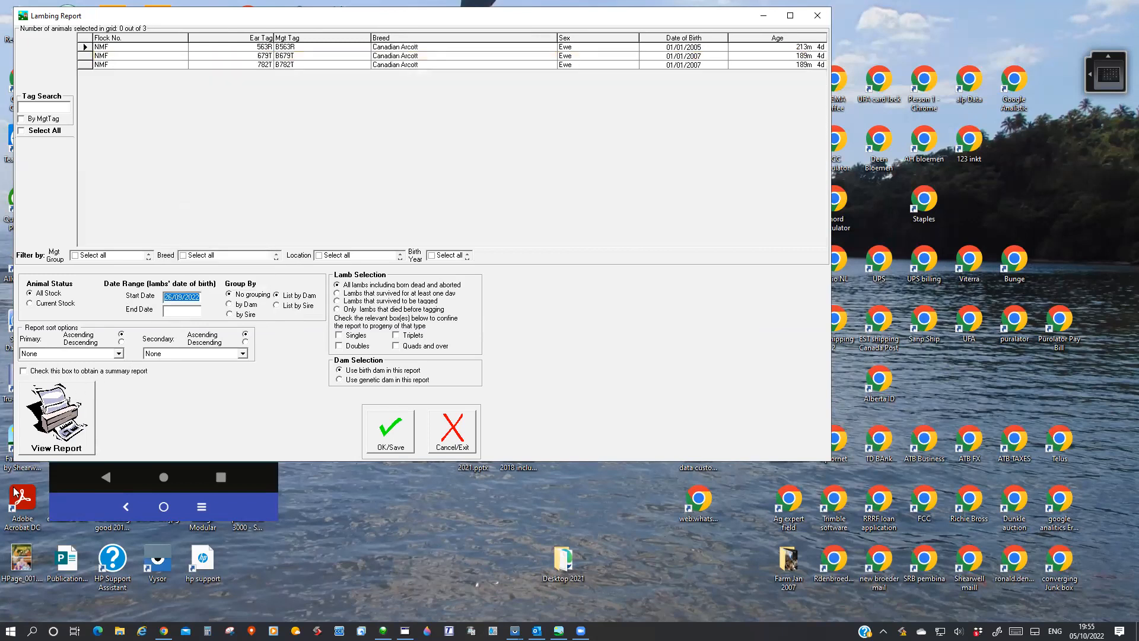
click(57, 420)
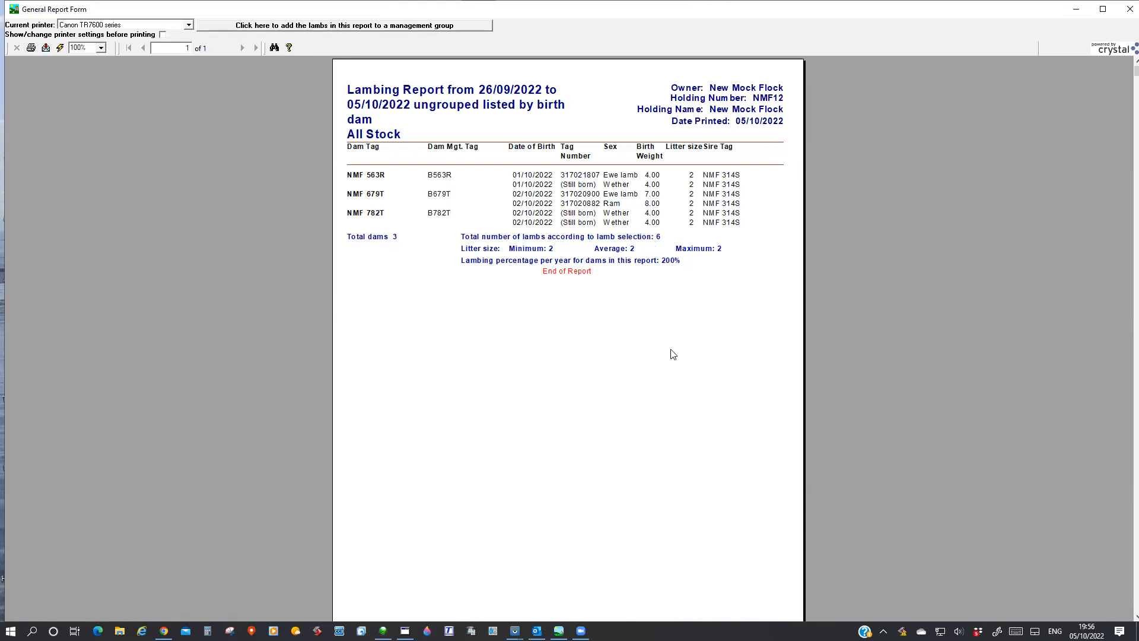
click(1123, 10)
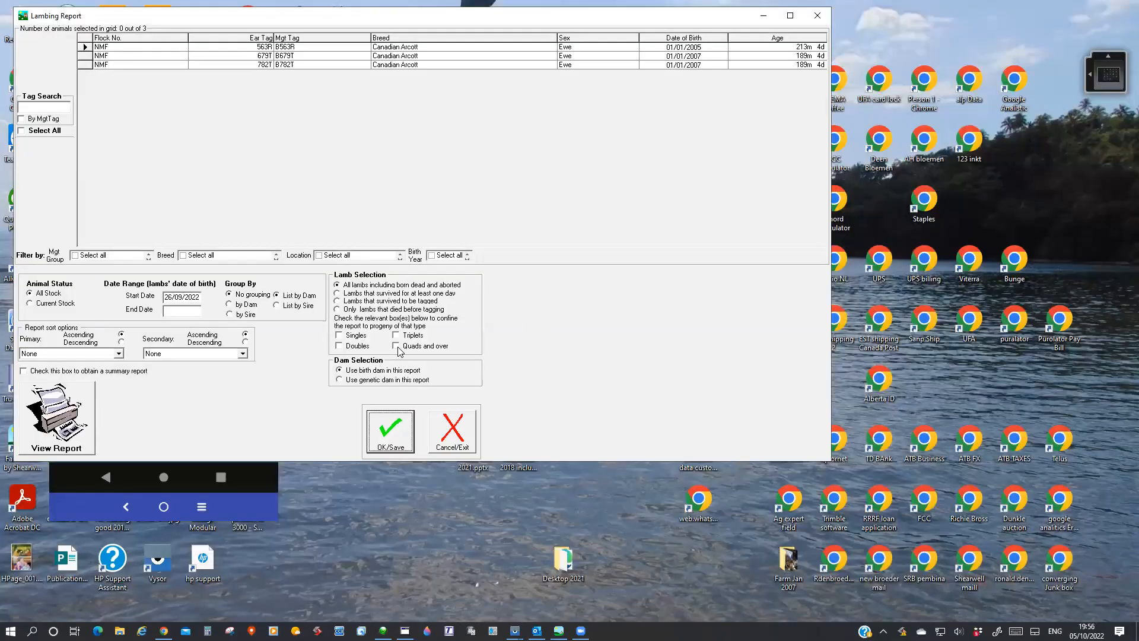
click(396, 335)
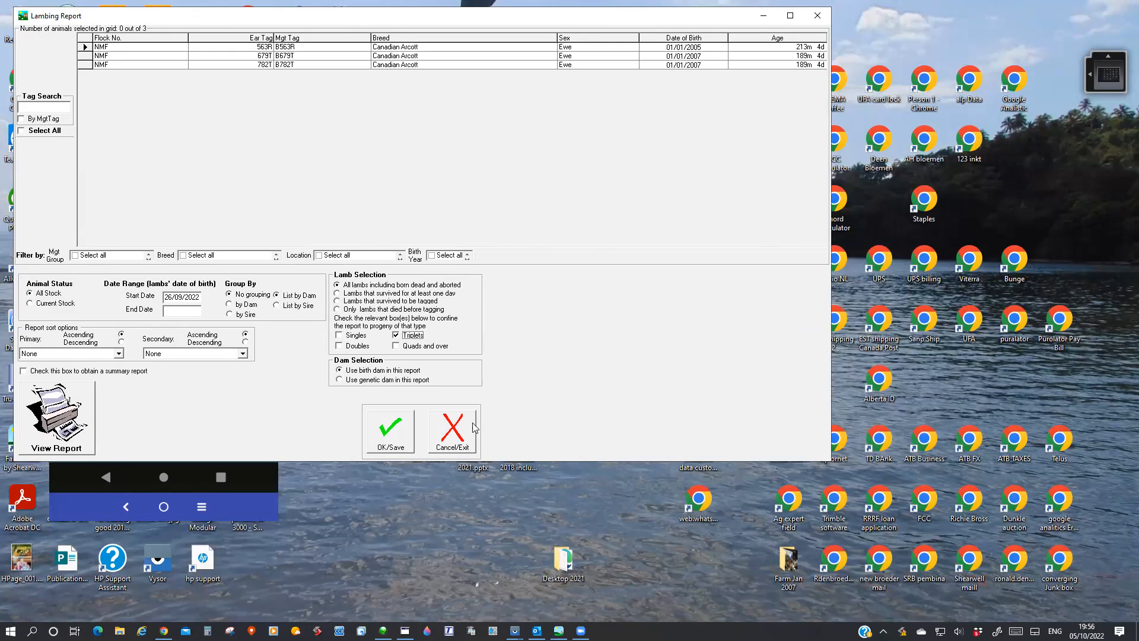
click(450, 440)
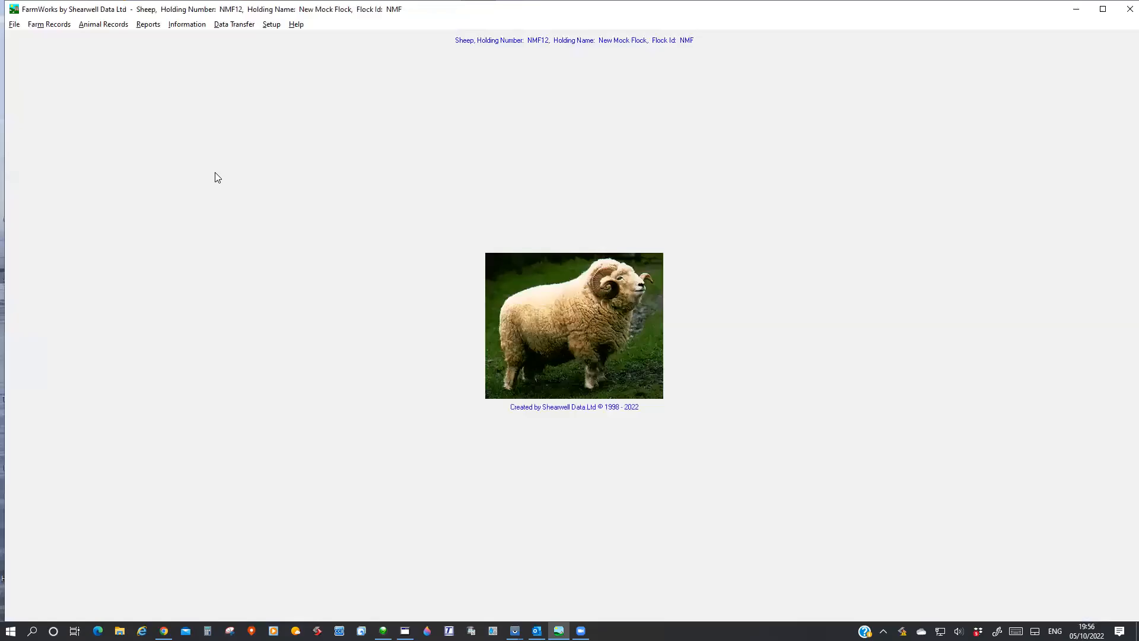
Open the Projected Lambing Report Based on Scanning, examine its date range options, and close it without running it.
click(148, 24)
mouse_move(155, 39)
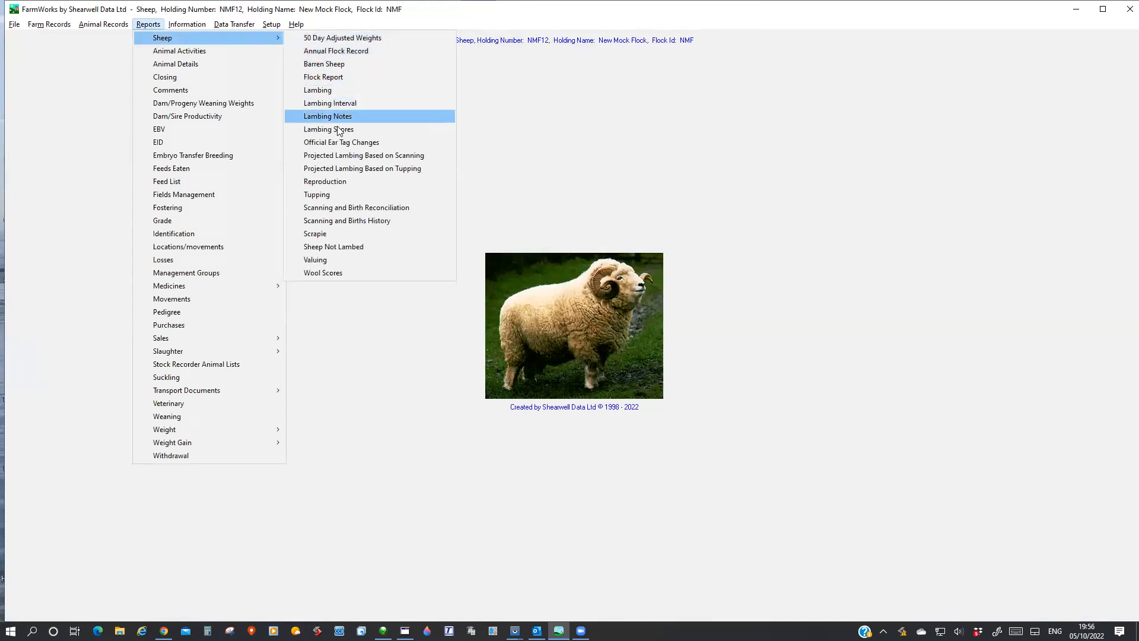
click(350, 157)
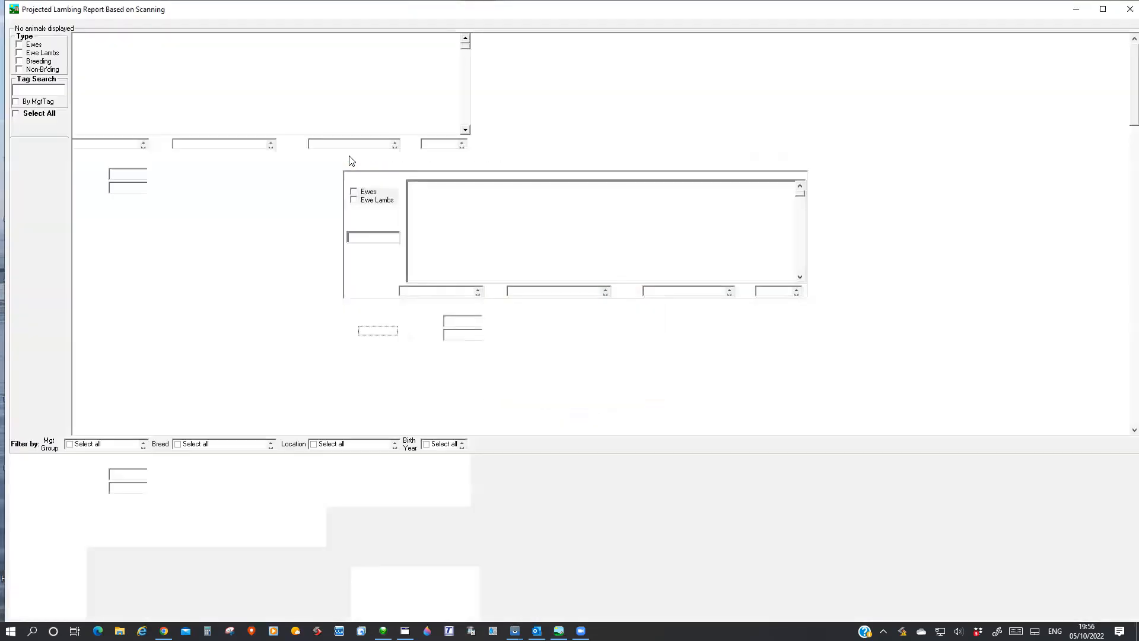
click(137, 475)
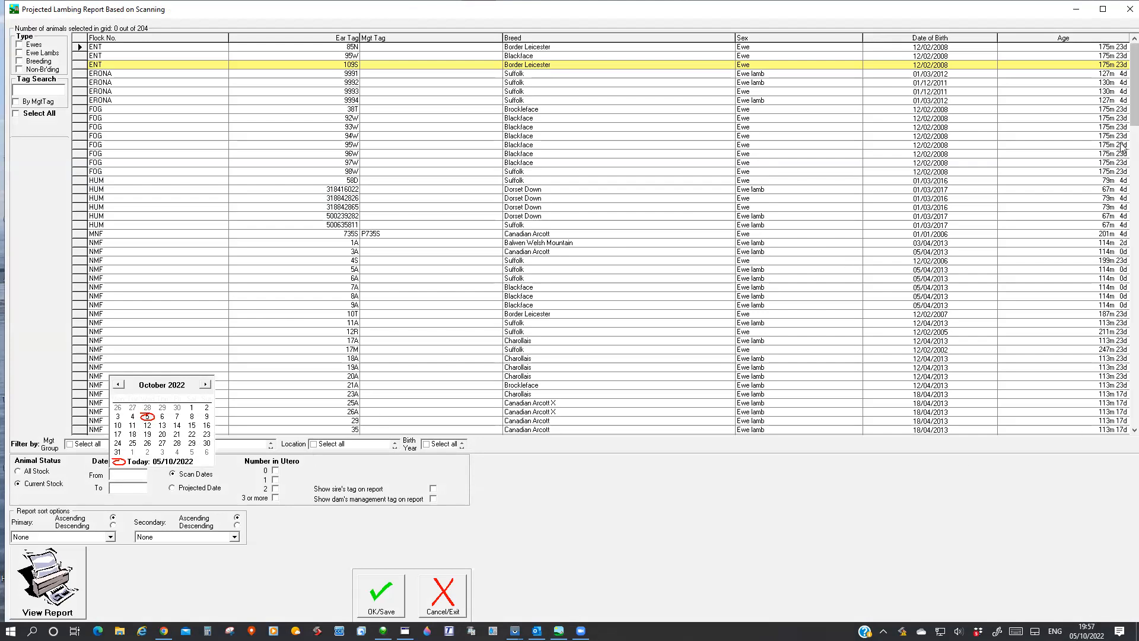
click(1129, 9)
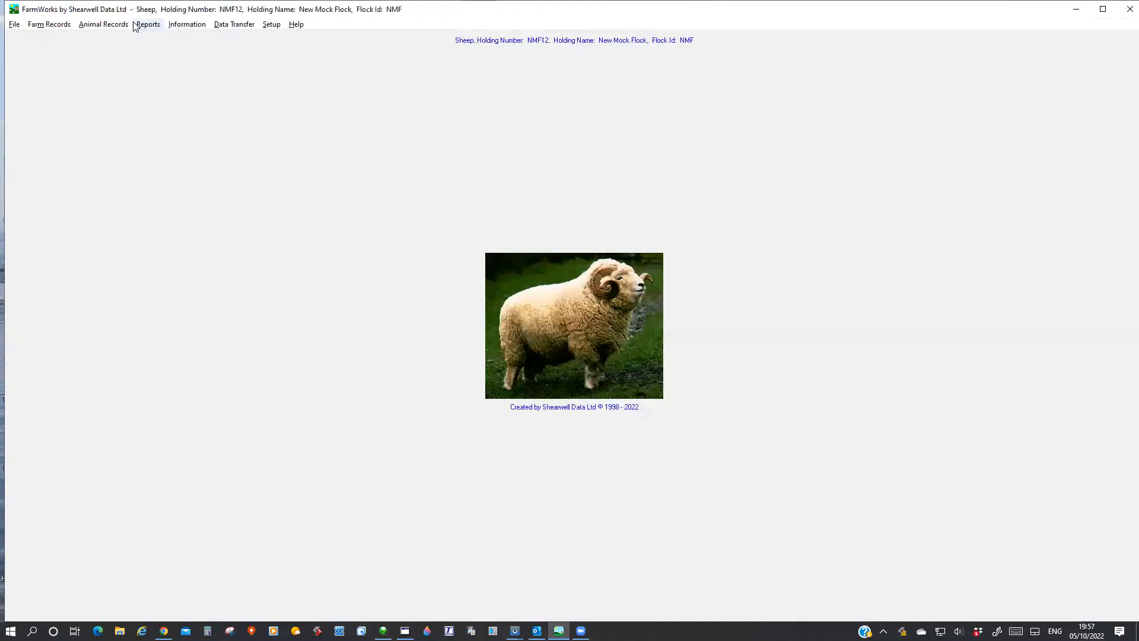
View the Sheep Not Lambed report for all females with start date 01/10/2021, check its last page, and close it.
click(148, 25)
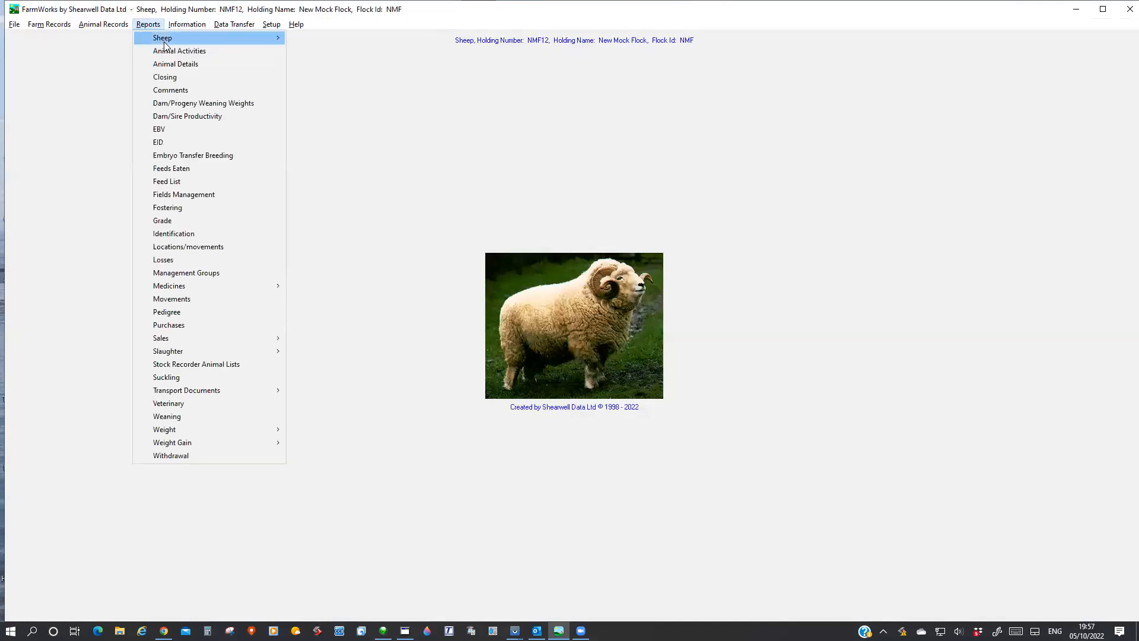
mouse_move(237, 38)
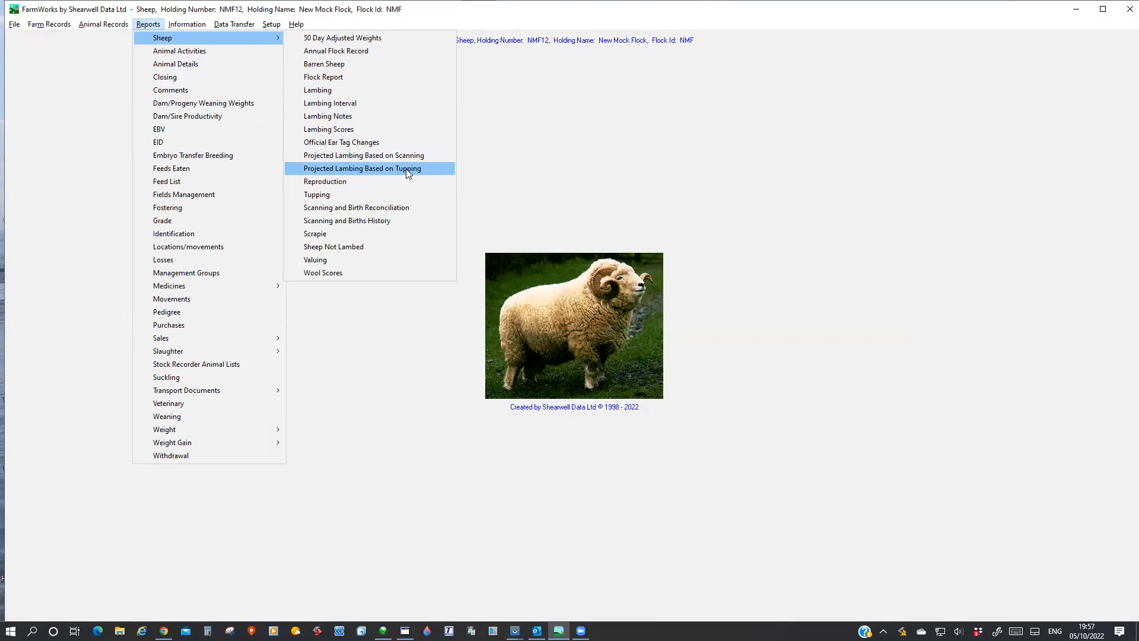
click(306, 248)
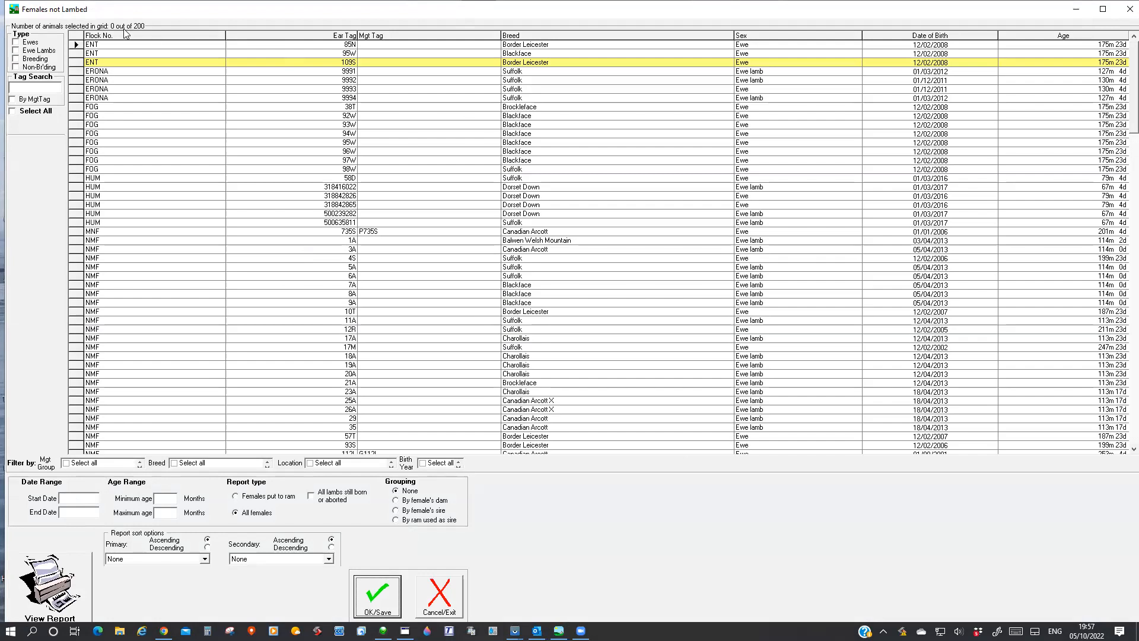
click(94, 496)
click(130, 409)
click(140, 413)
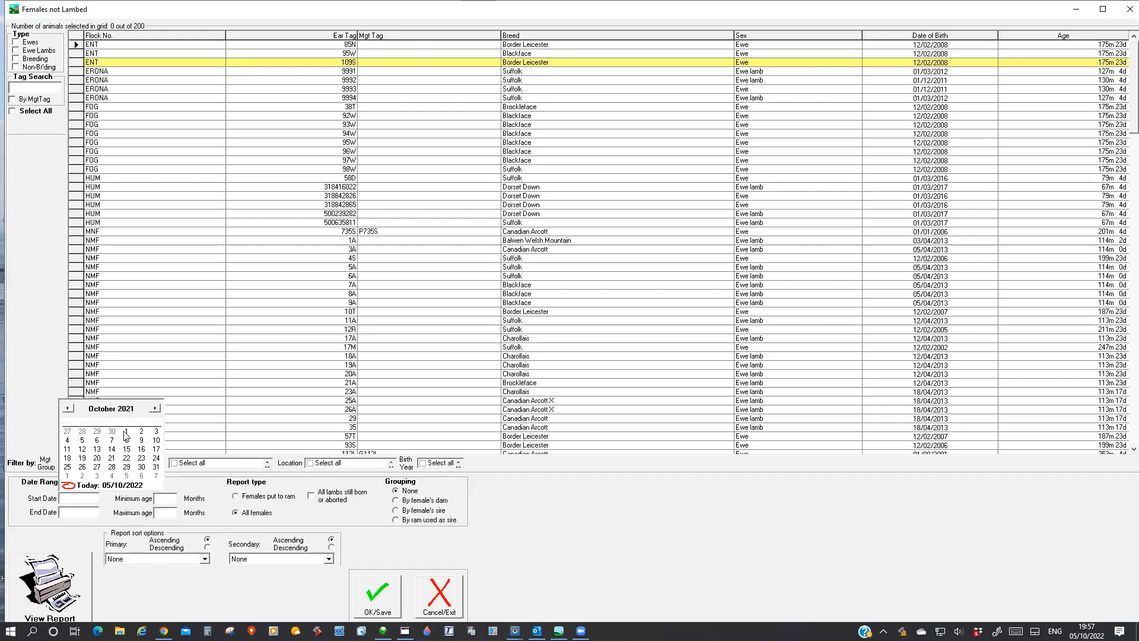
click(128, 432)
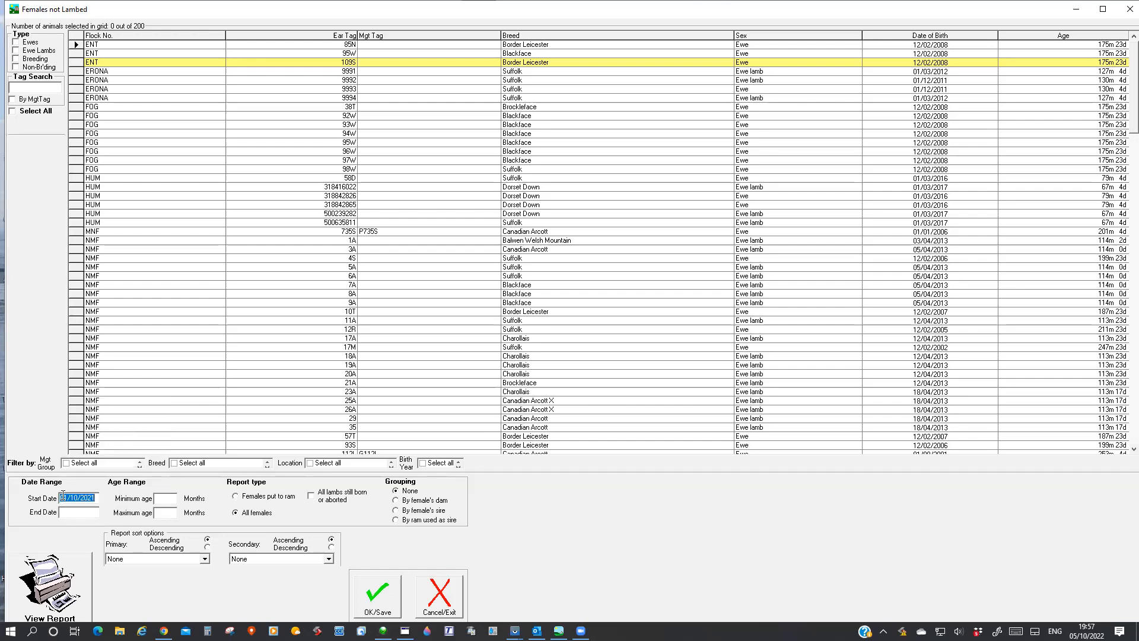
click(61, 565)
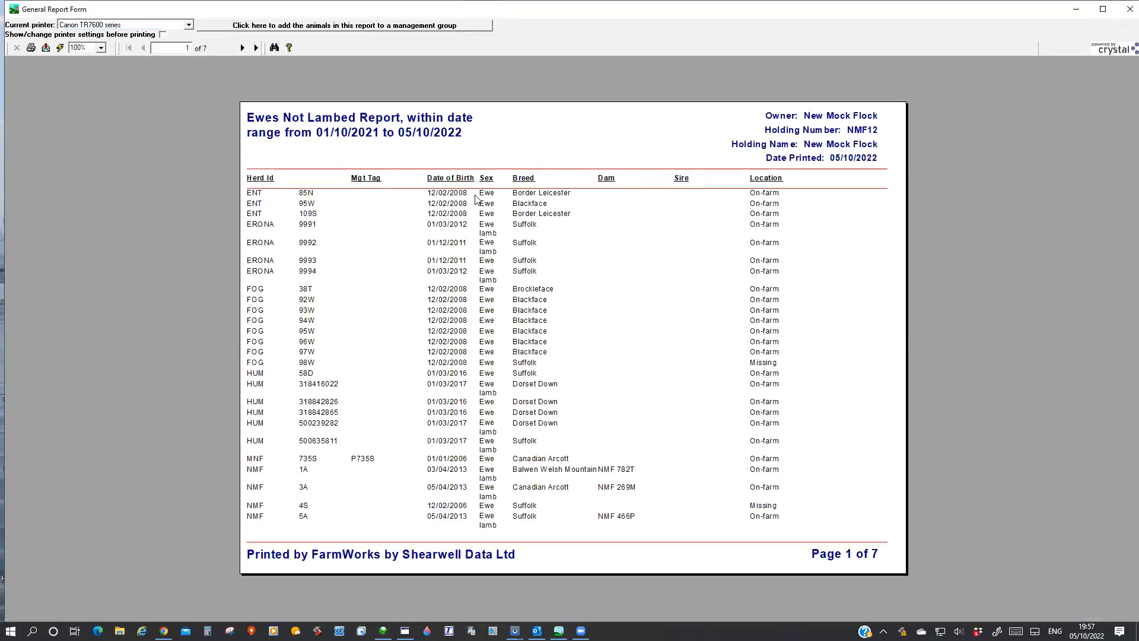
click(256, 48)
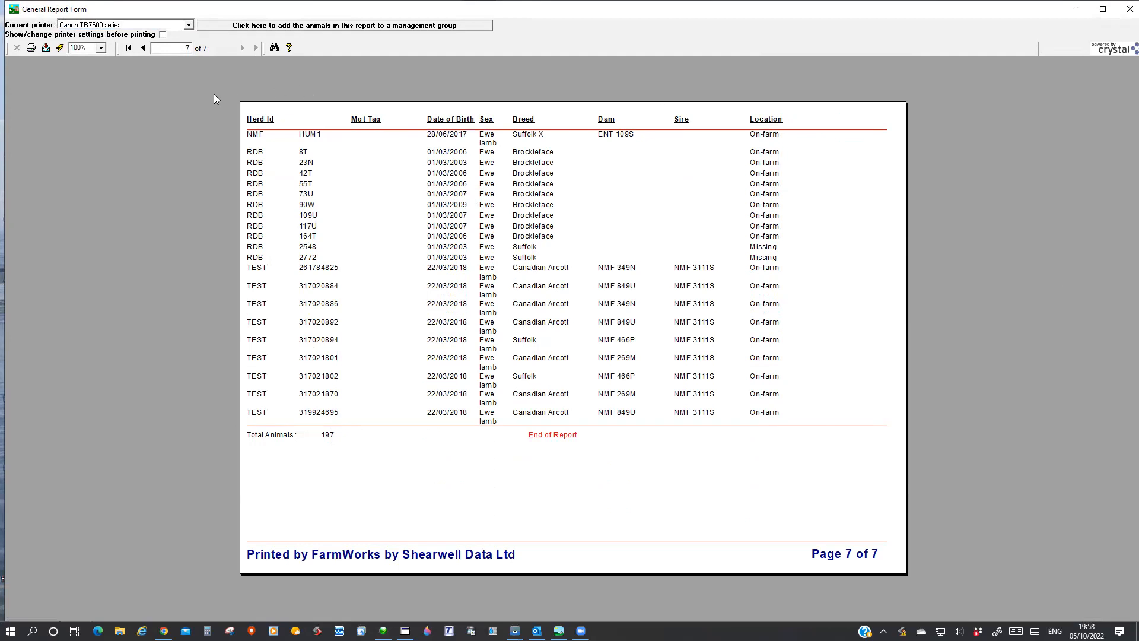
click(1123, 14)
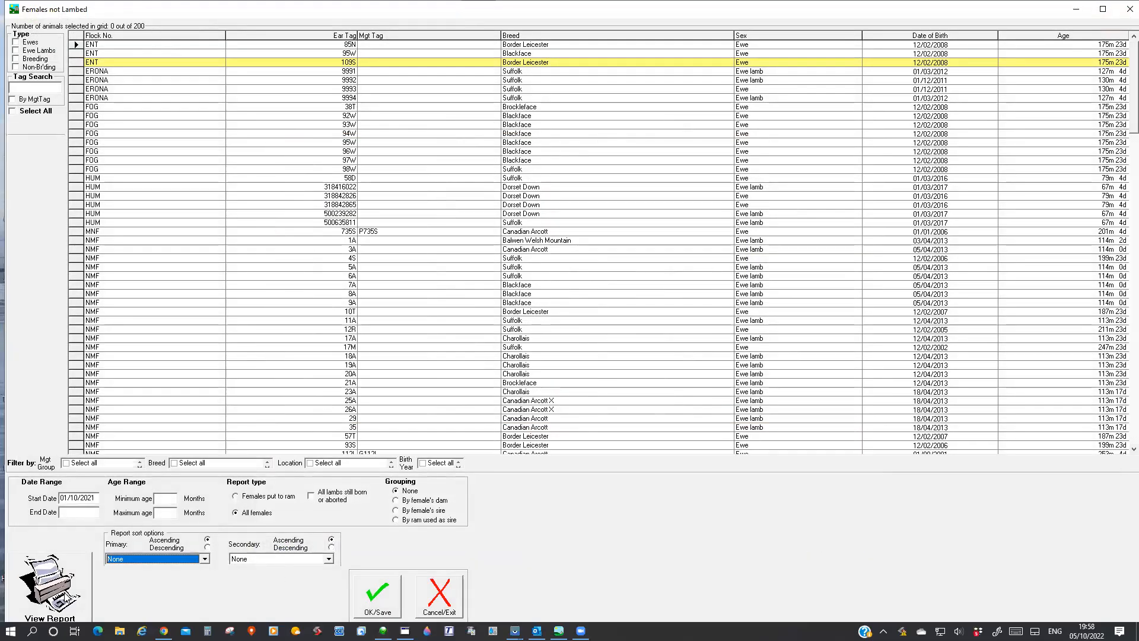
click(1123, 15)
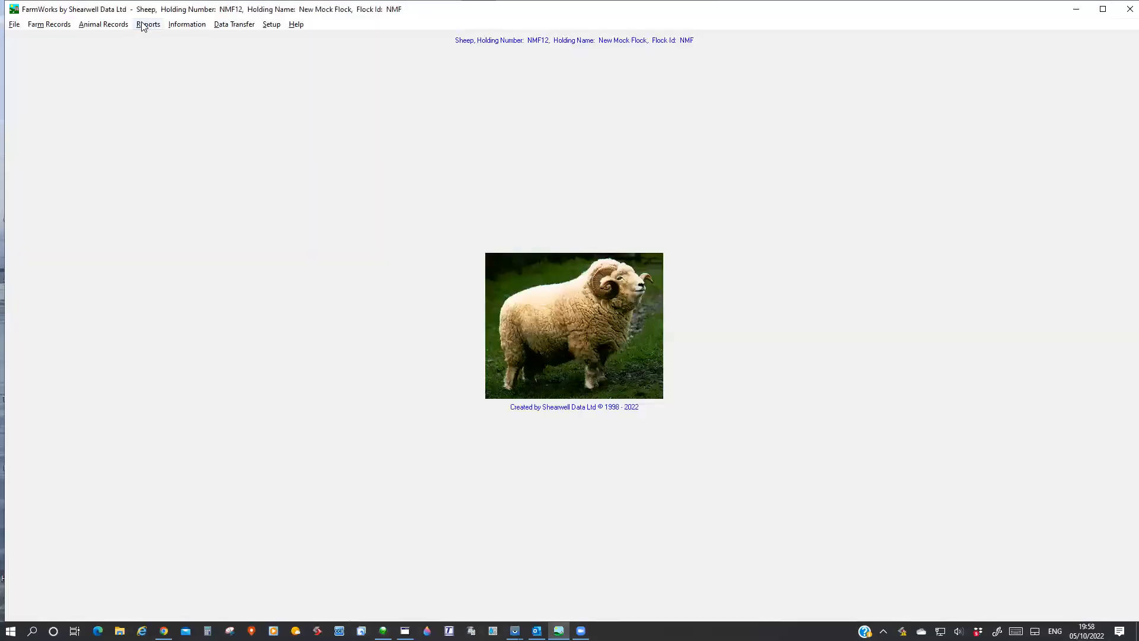
View the Animal Details report for the single ewe lamb HUM 500239282 with all detail types included, and close the report.
click(144, 24)
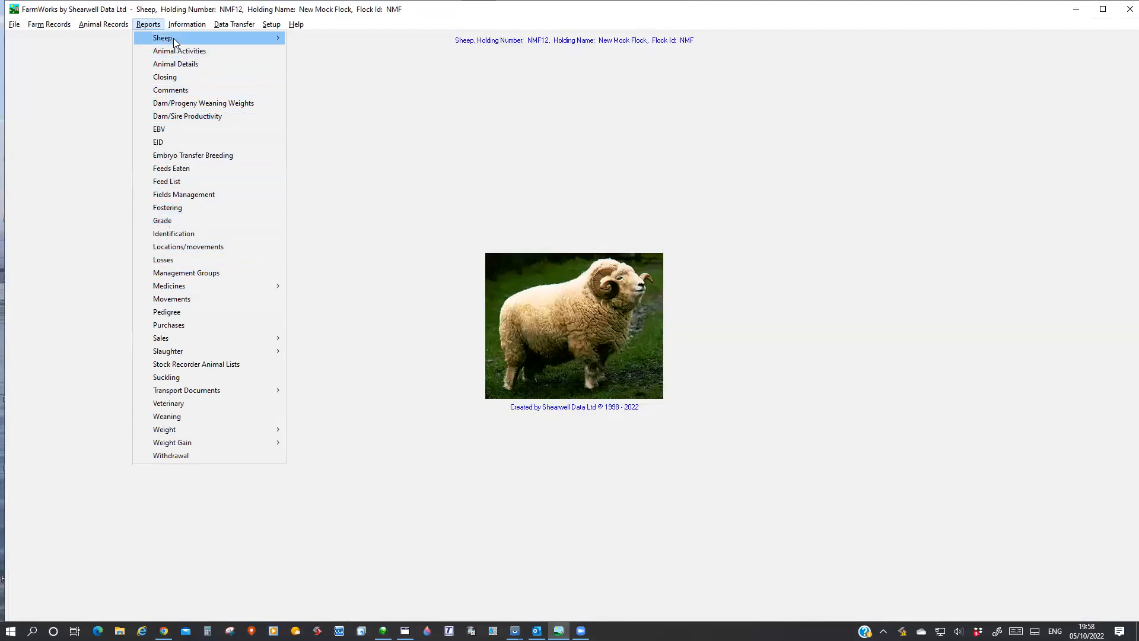
mouse_move(174, 40)
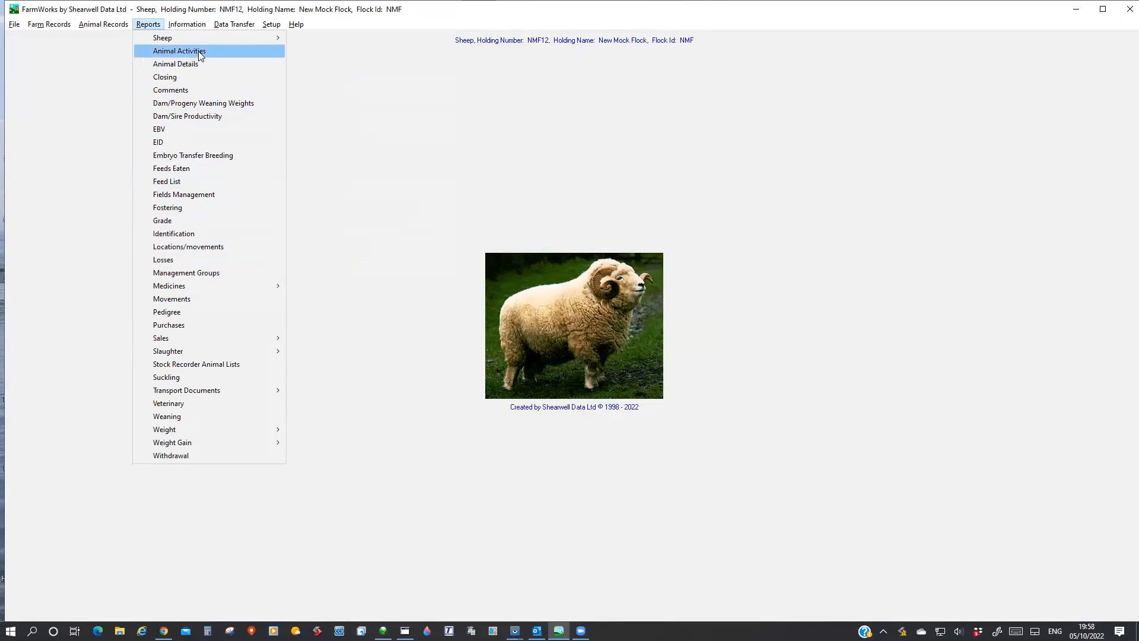
click(196, 66)
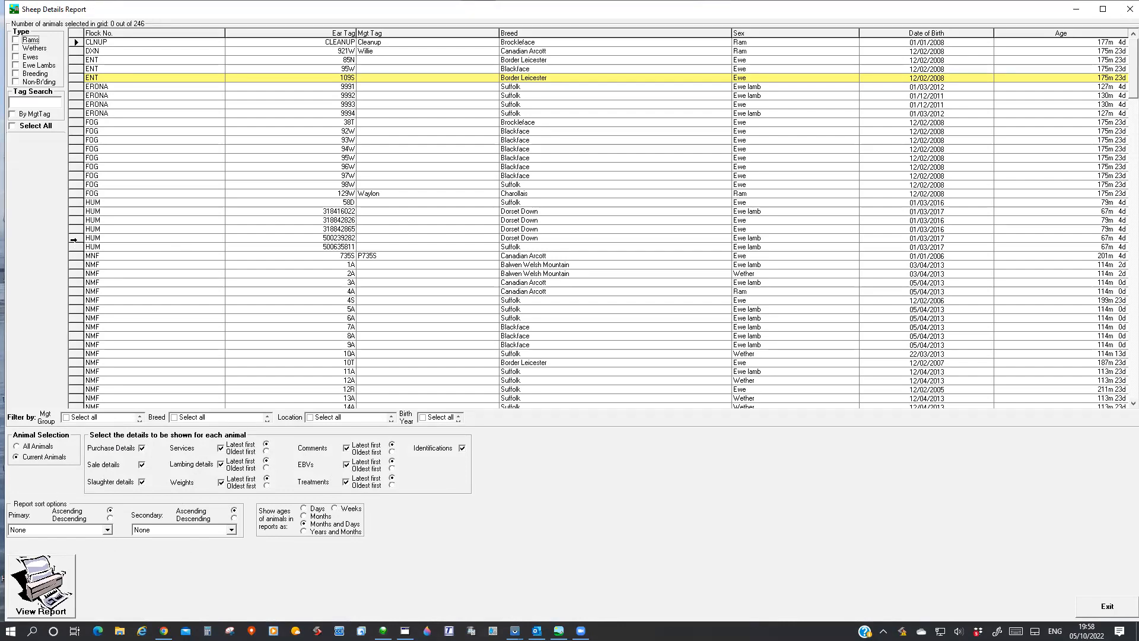
click(74, 239)
click(42, 609)
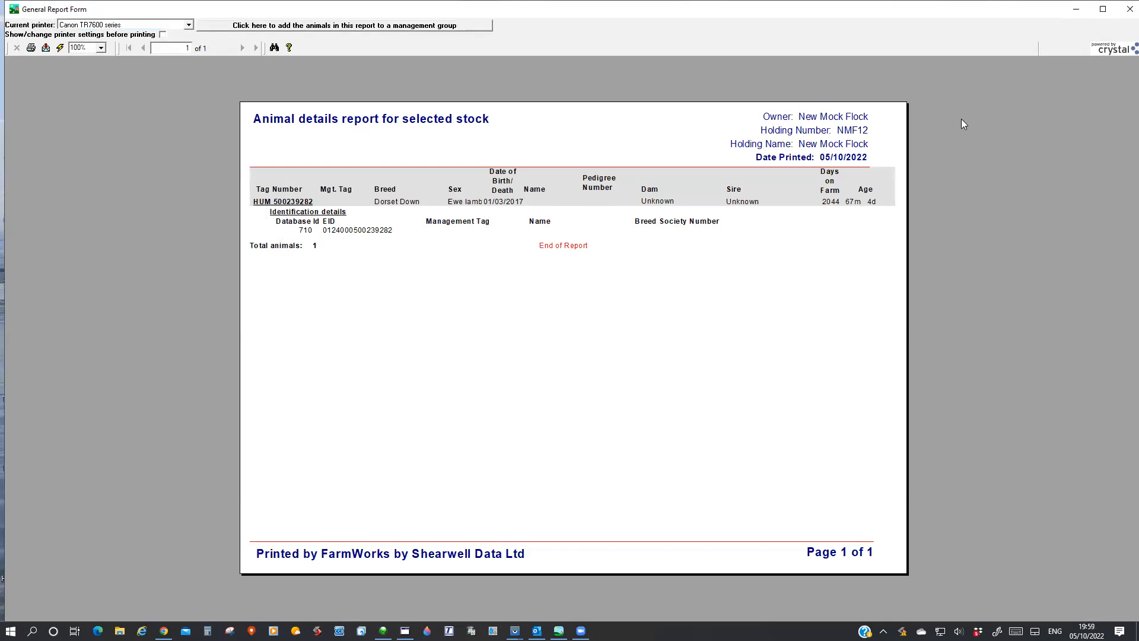
click(1125, 11)
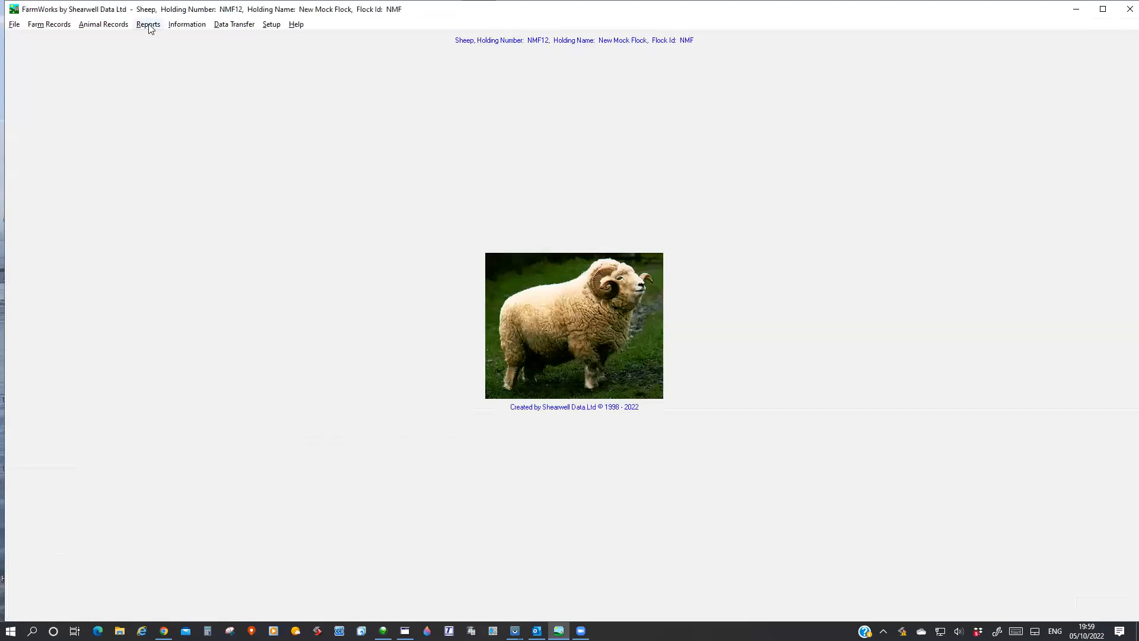
Open the Locations/movements report setup, examine its location and date options, and close it without running it.
click(148, 26)
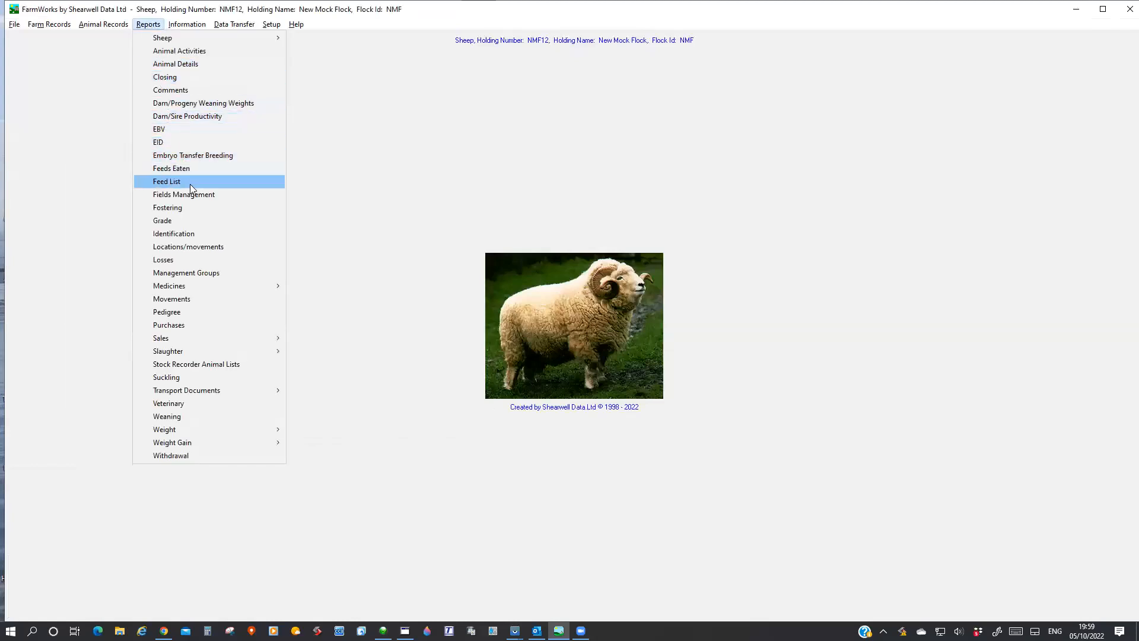
click(214, 247)
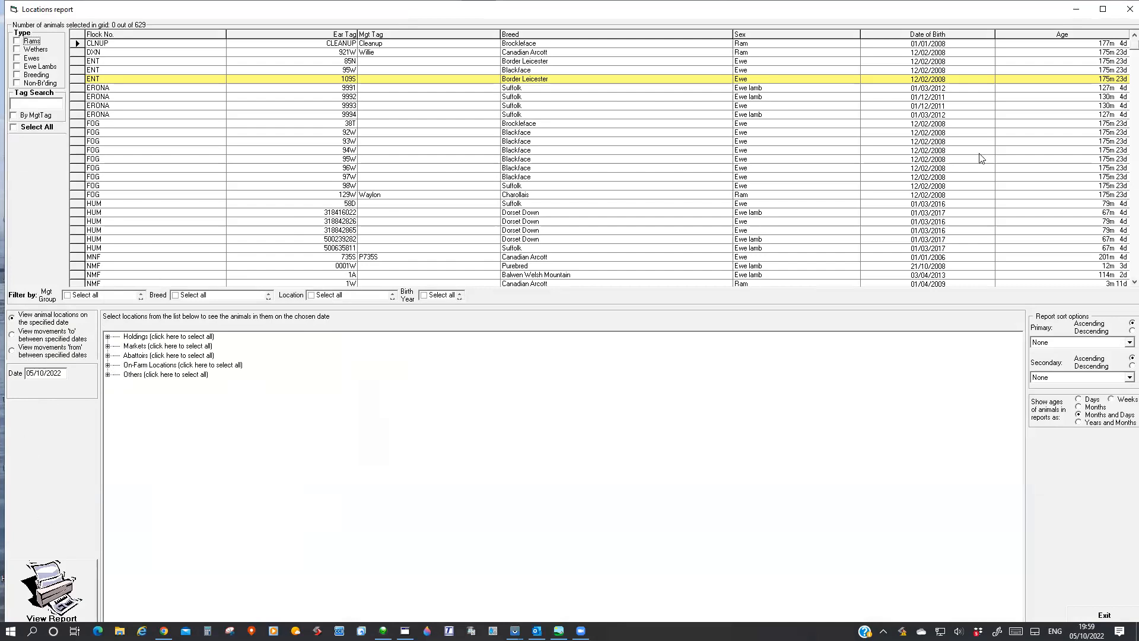
click(1130, 9)
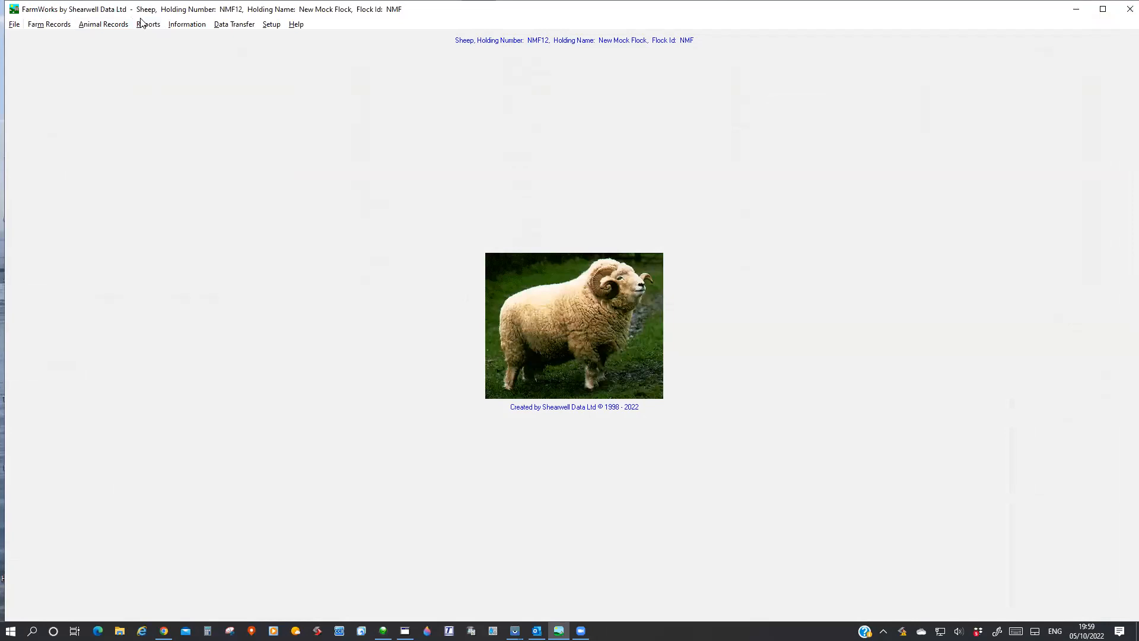
Open the Veterinary report setup, examine the medicine list and the treatment reason search, and exit without running it.
click(142, 23)
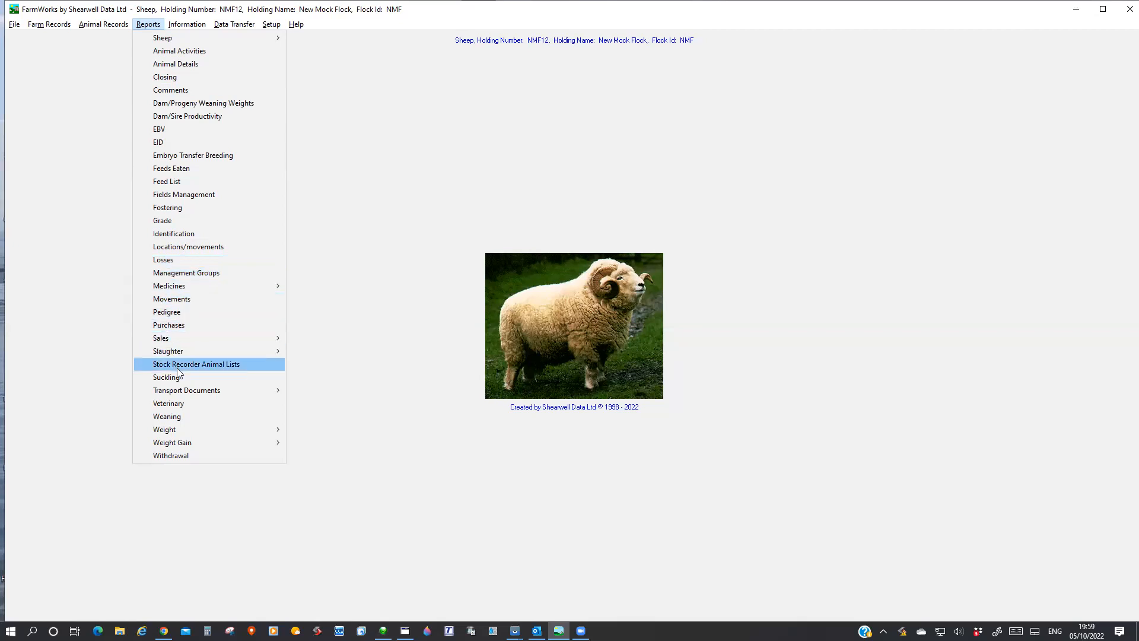
click(172, 403)
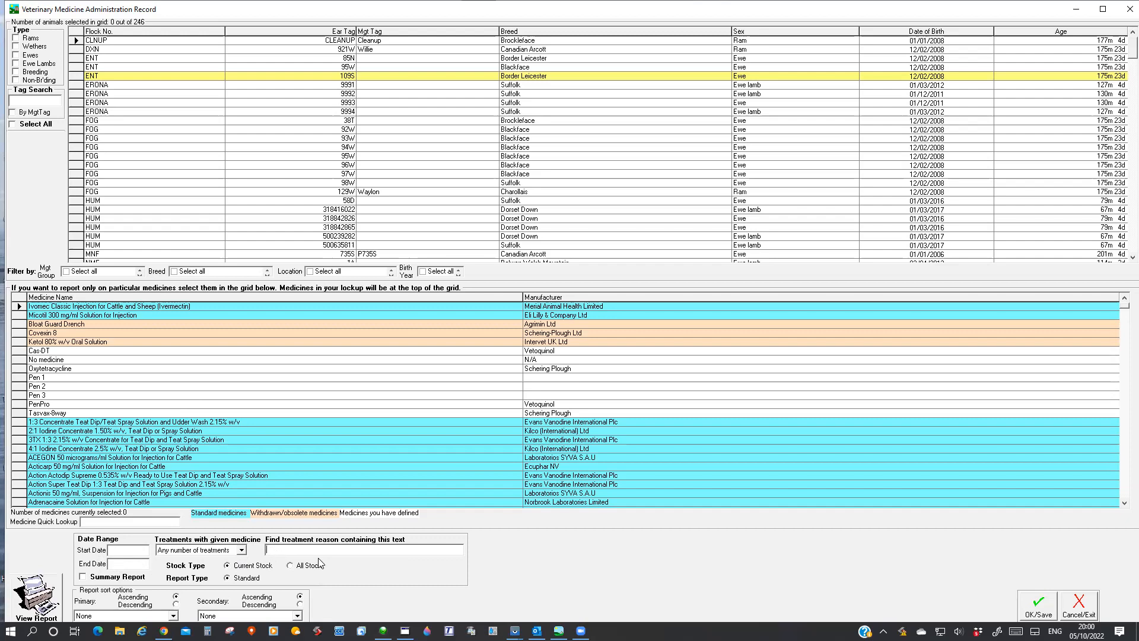
click(285, 549)
click(1078, 605)
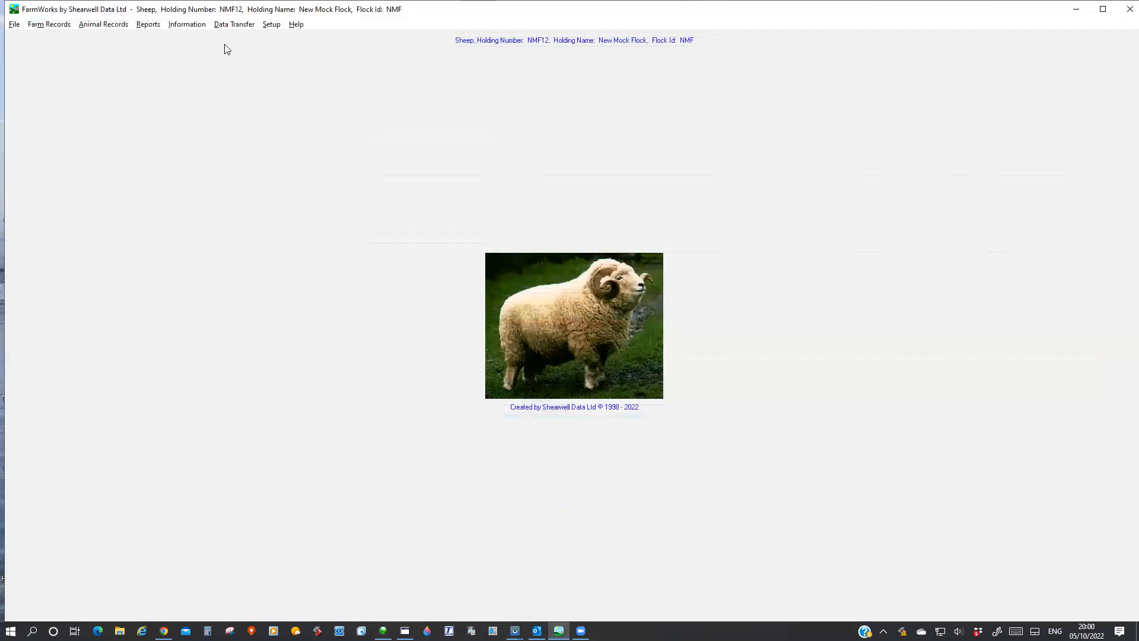
click(157, 26)
mouse_move(265, 445)
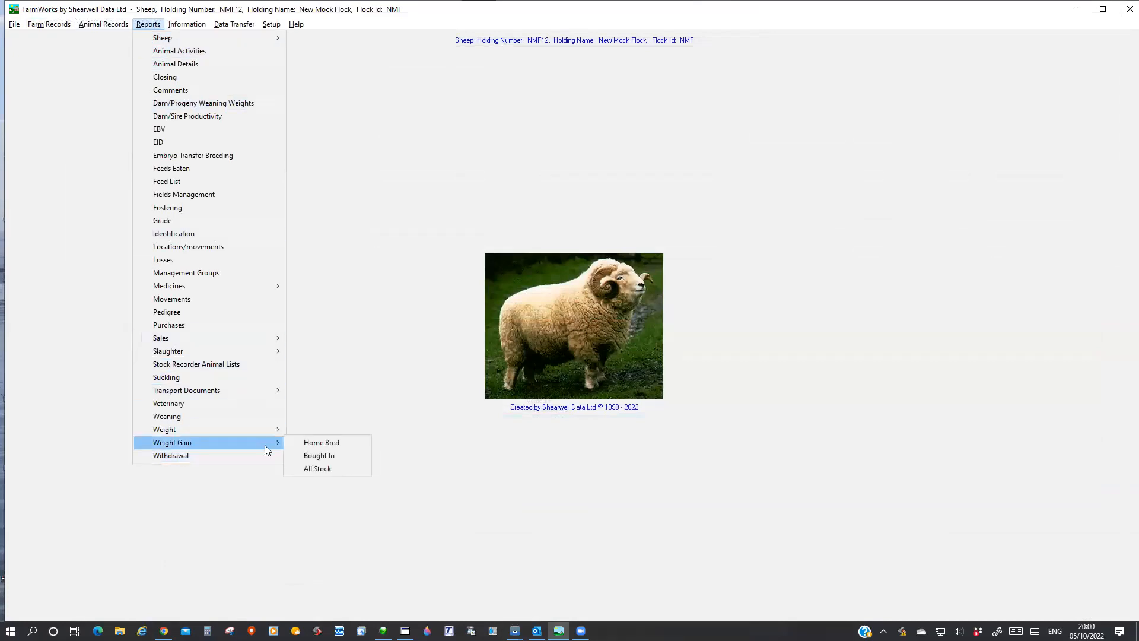
mouse_move(223, 27)
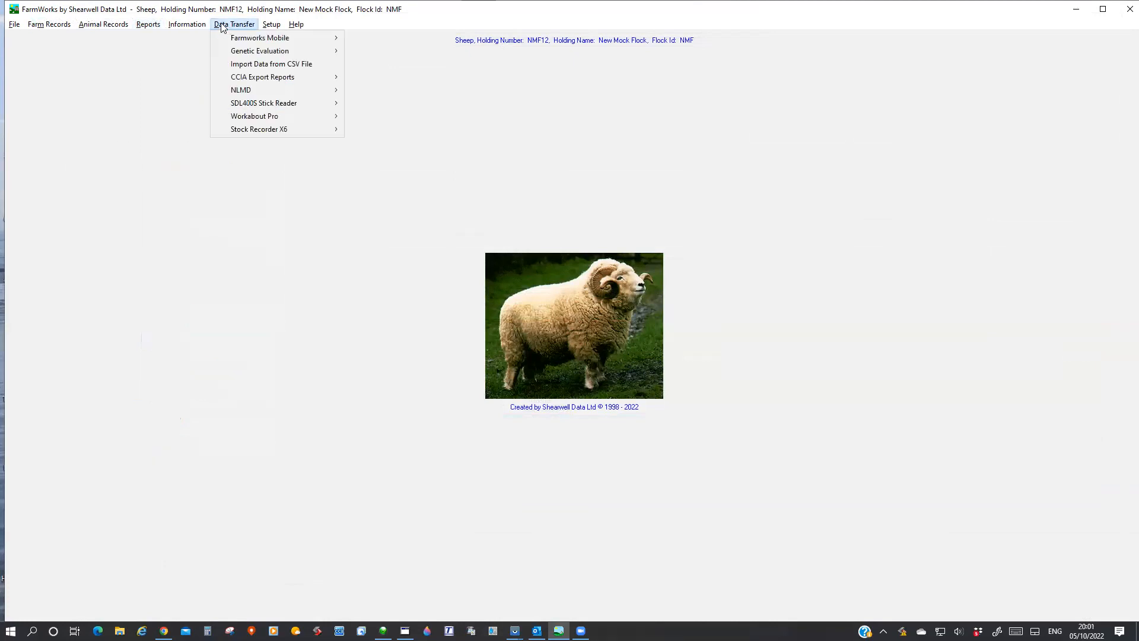
mouse_move(261, 81)
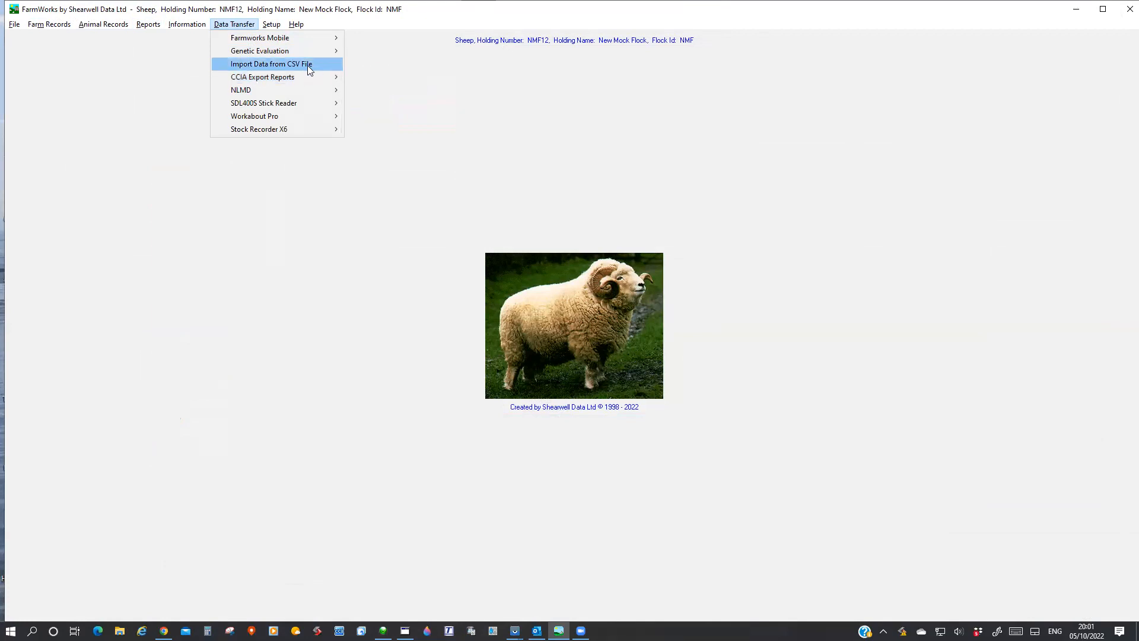
mouse_move(276, 51)
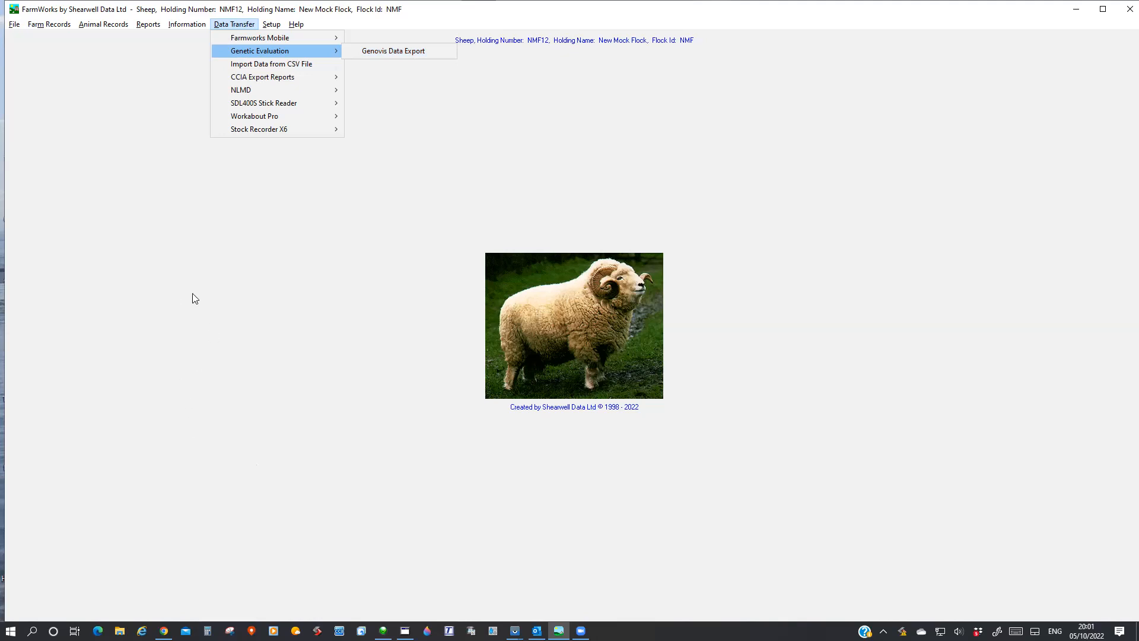
click(213, 369)
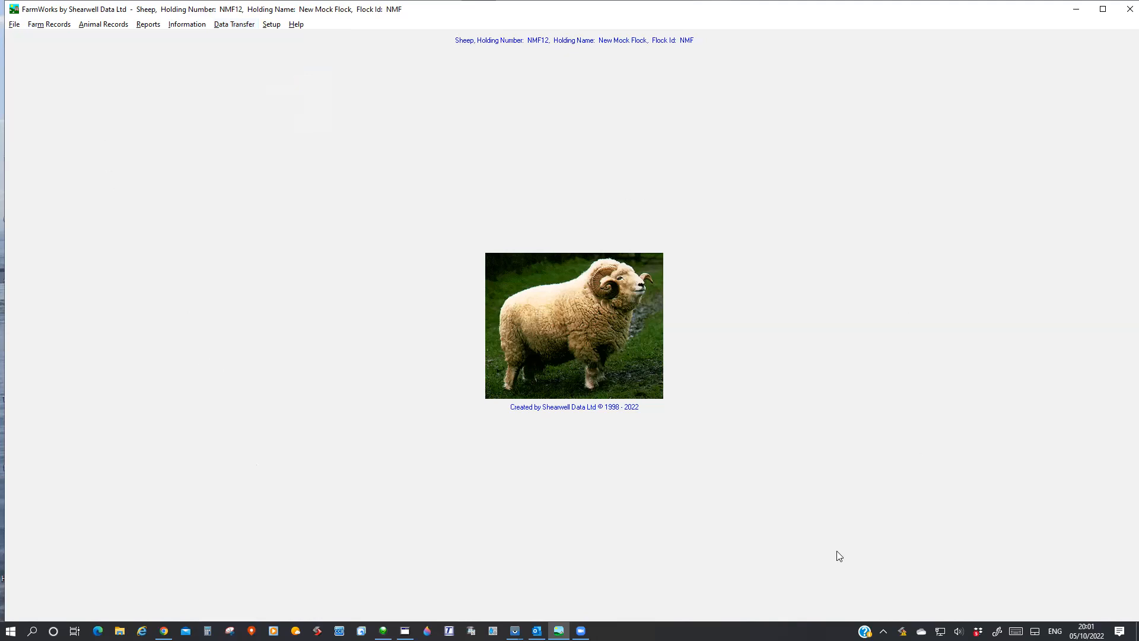
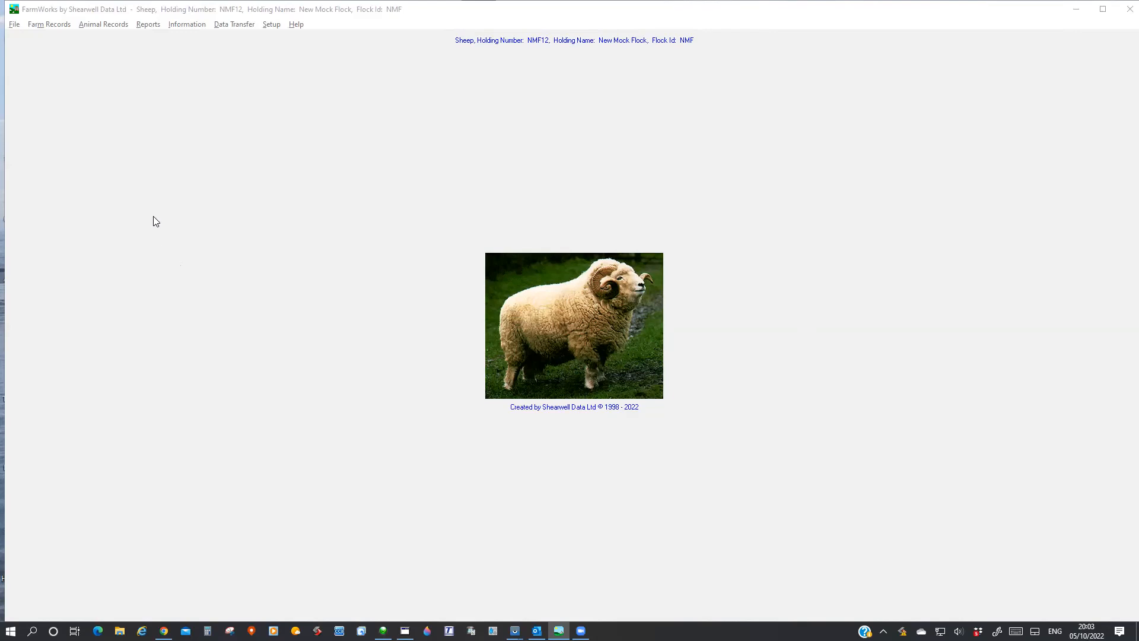
Filter the animal details to rams, view the main details of the ram with management tag Bullwinkle, and close the window.
click(99, 25)
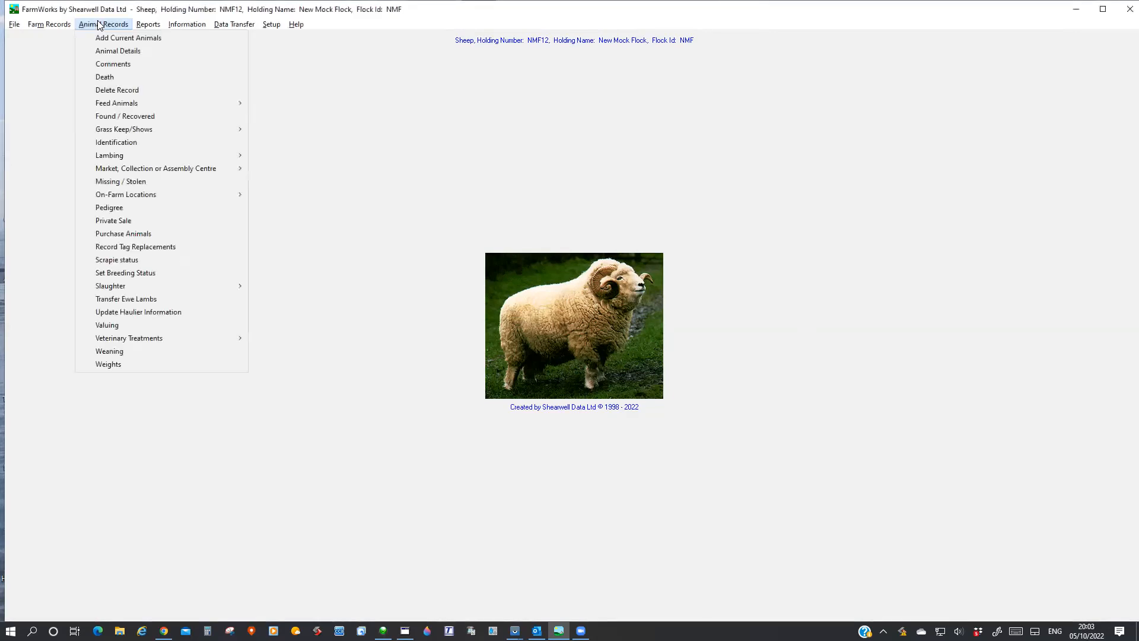
click(105, 52)
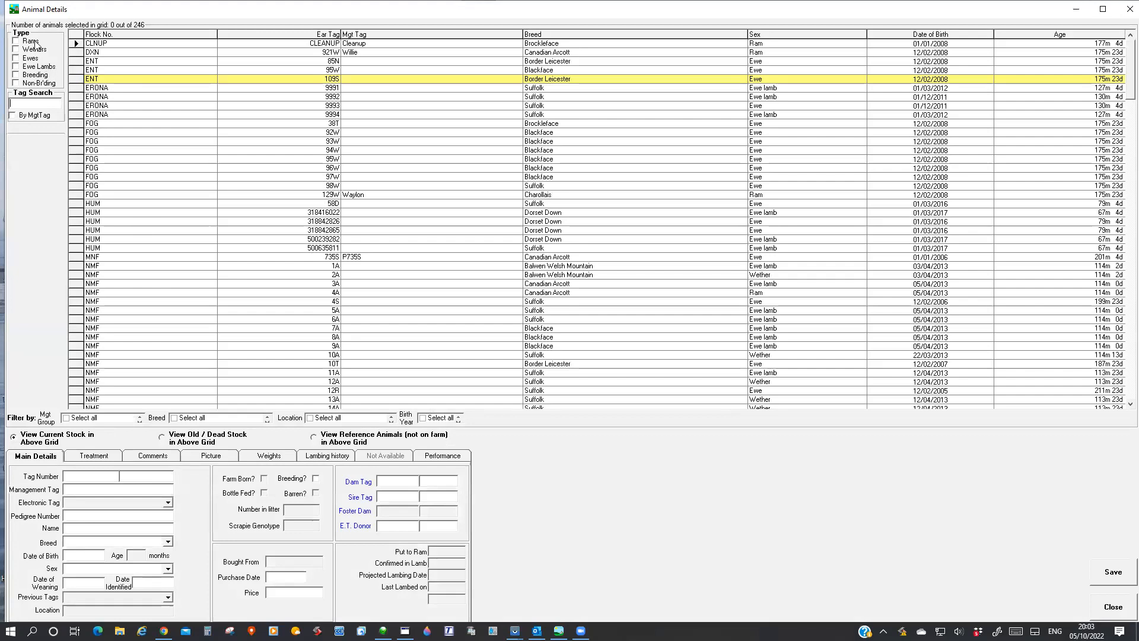
click(16, 42)
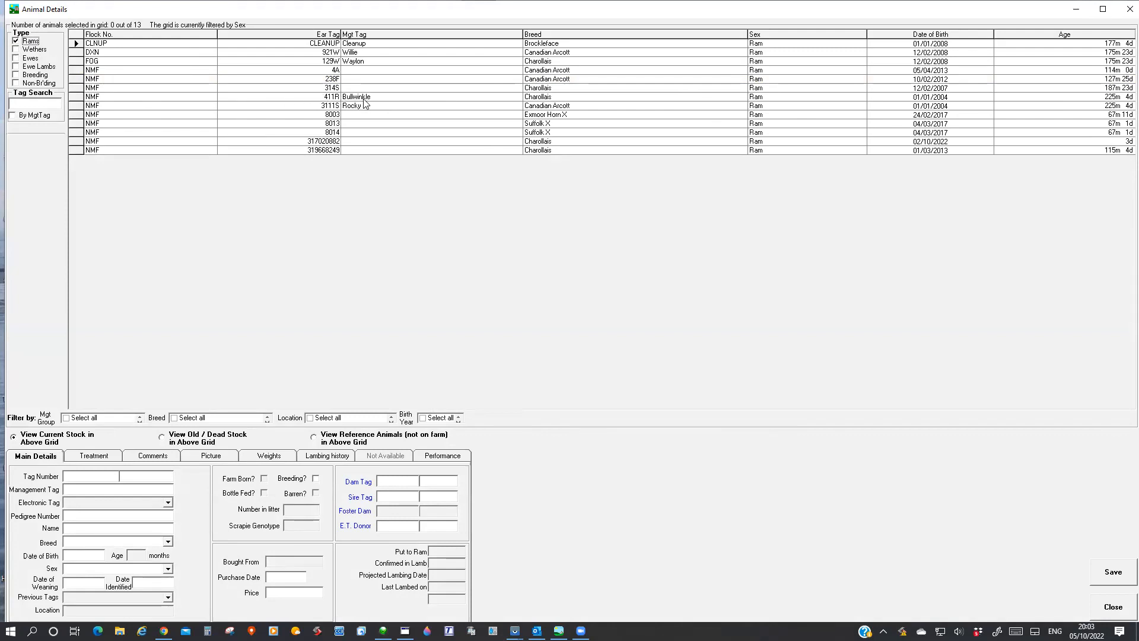
click(76, 96)
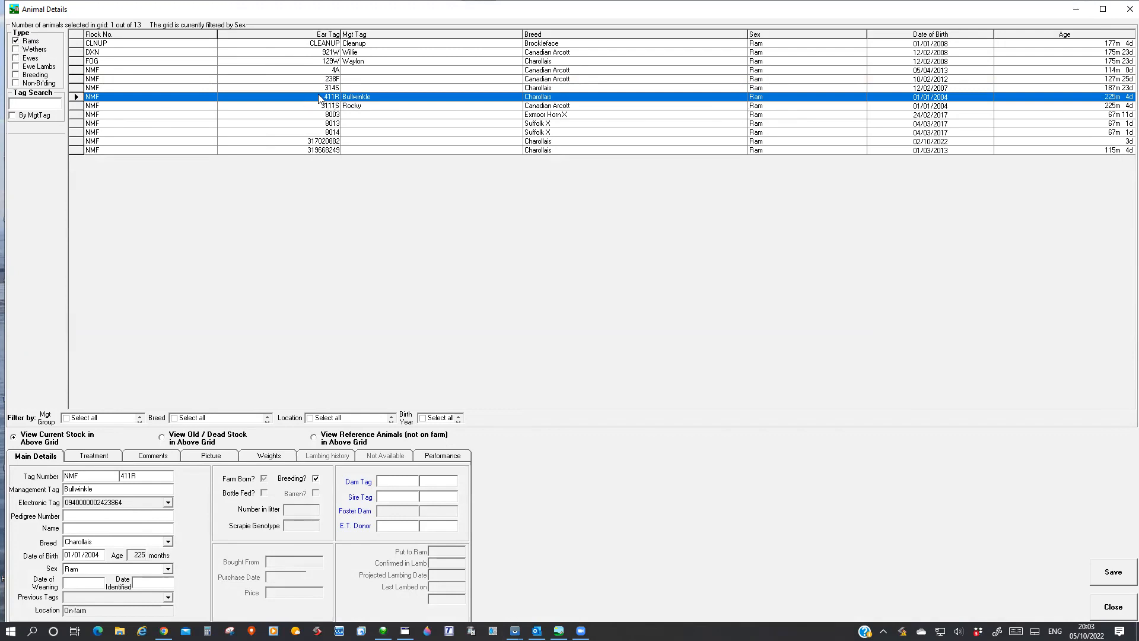
click(1099, 605)
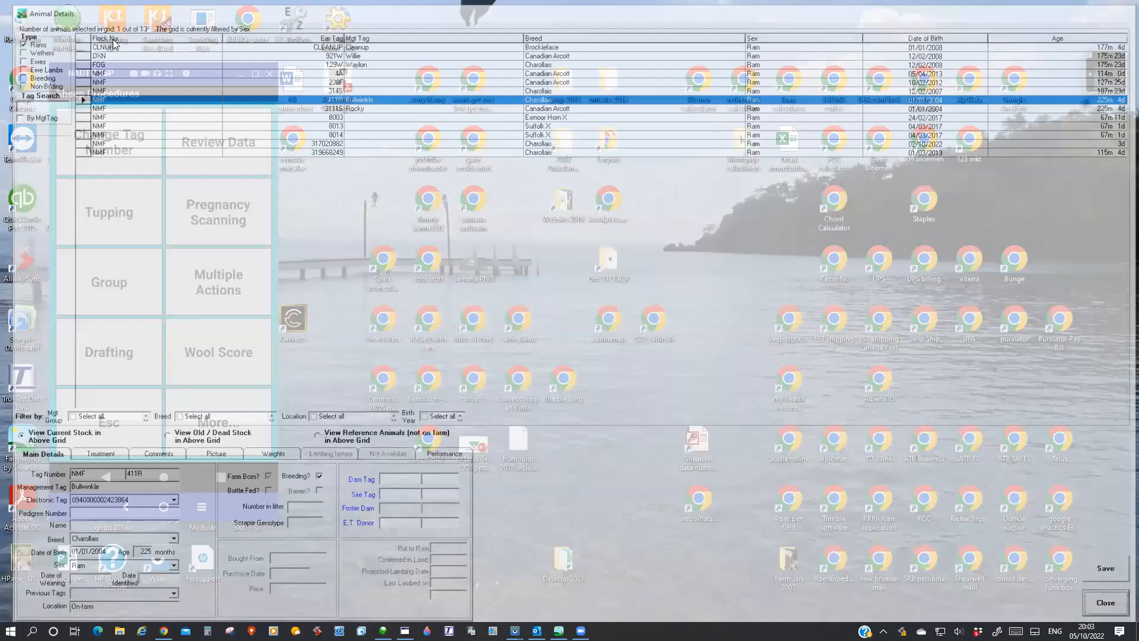
Start a tag replacement record dated 05/10/2022, filter the animals to rams, and select the ram Bullwinkle.
click(107, 25)
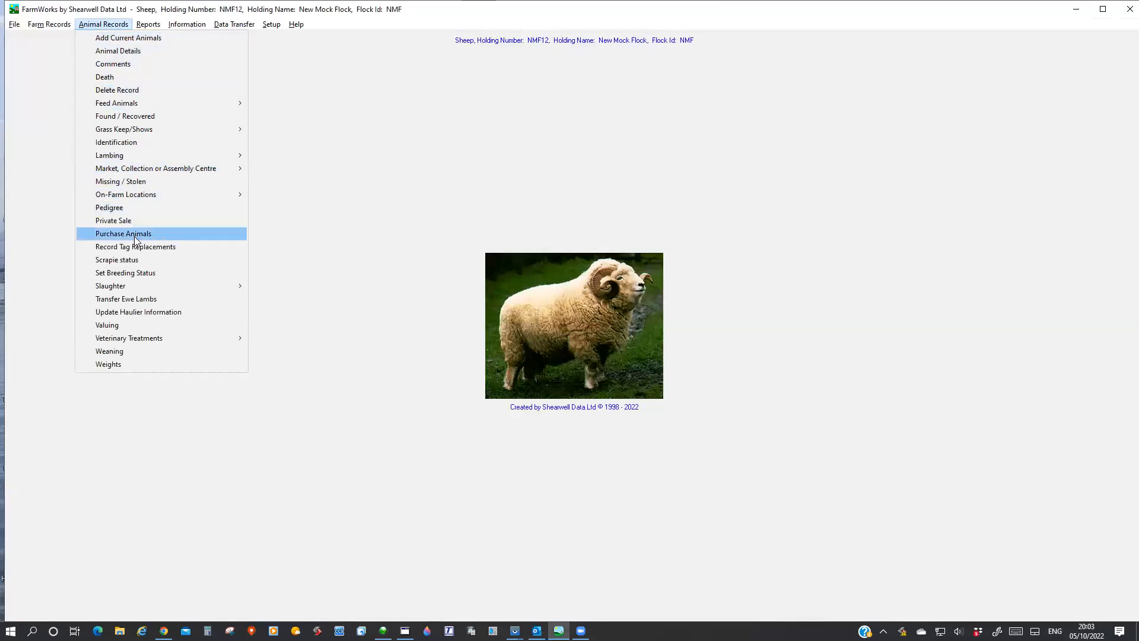
click(148, 247)
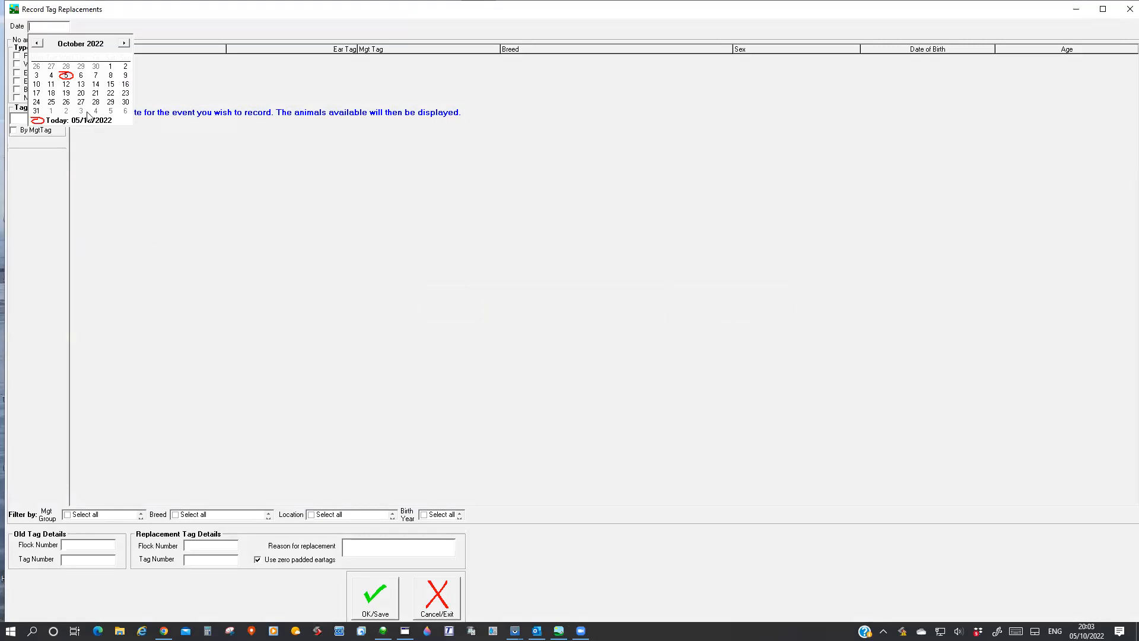
click(65, 75)
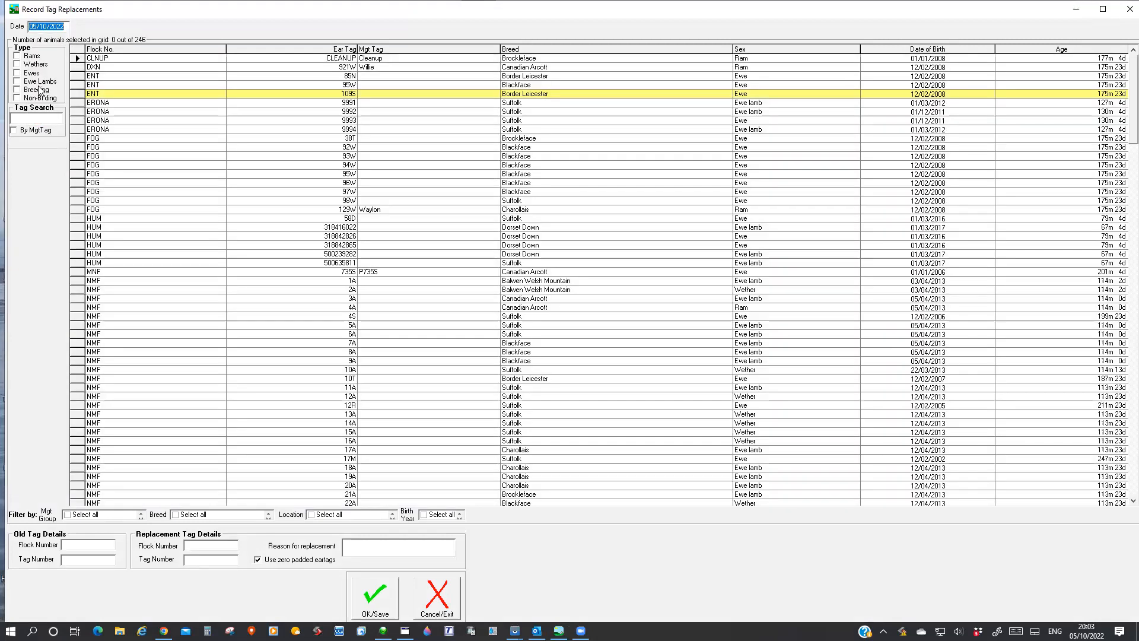
click(16, 54)
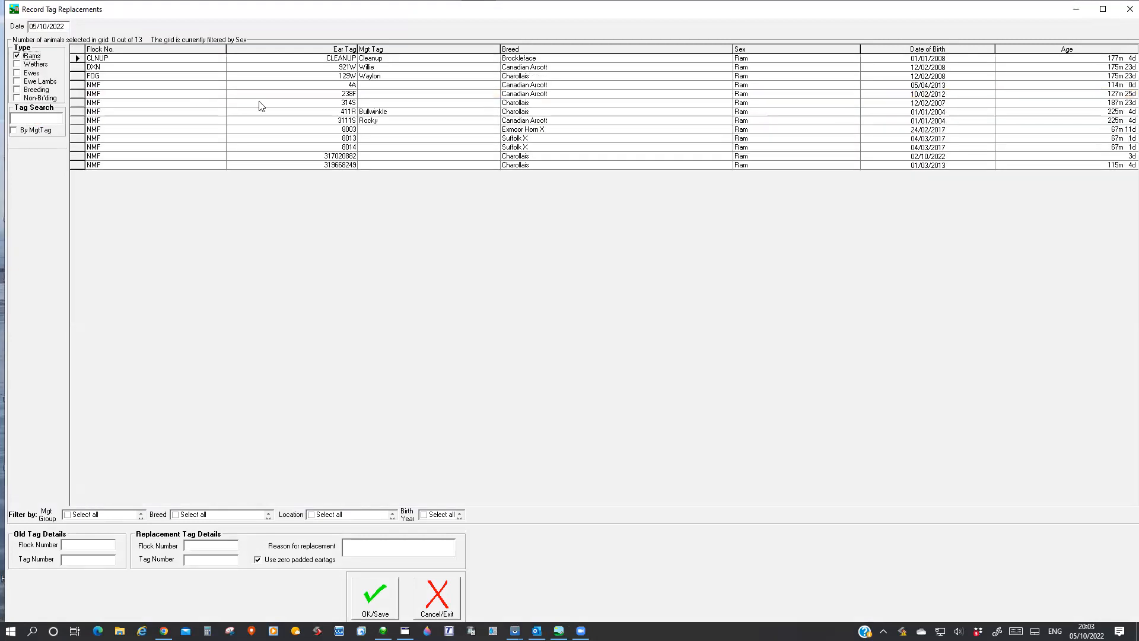
click(75, 111)
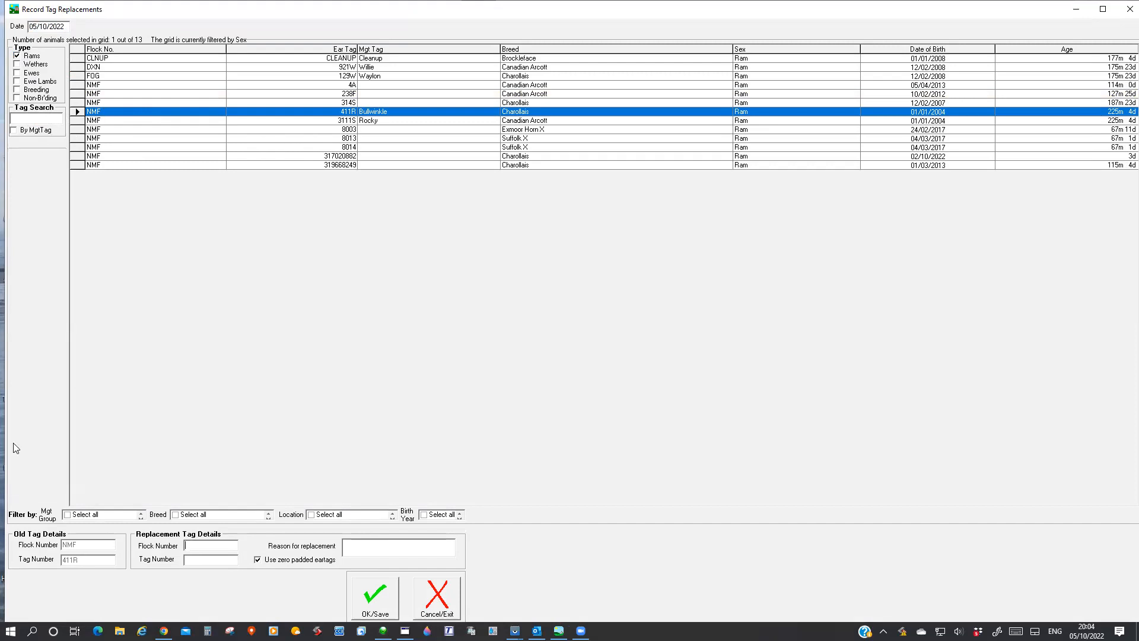
Replace Bullwinkle's tag with flock number NMF and tag number BULLWINLE, give the reason "because", save, and close the window.
click(205, 546)
text(NMF)
text(B)
text(ULLWINK)
text(LE)
click(362, 549)
text(because)
click(365, 598)
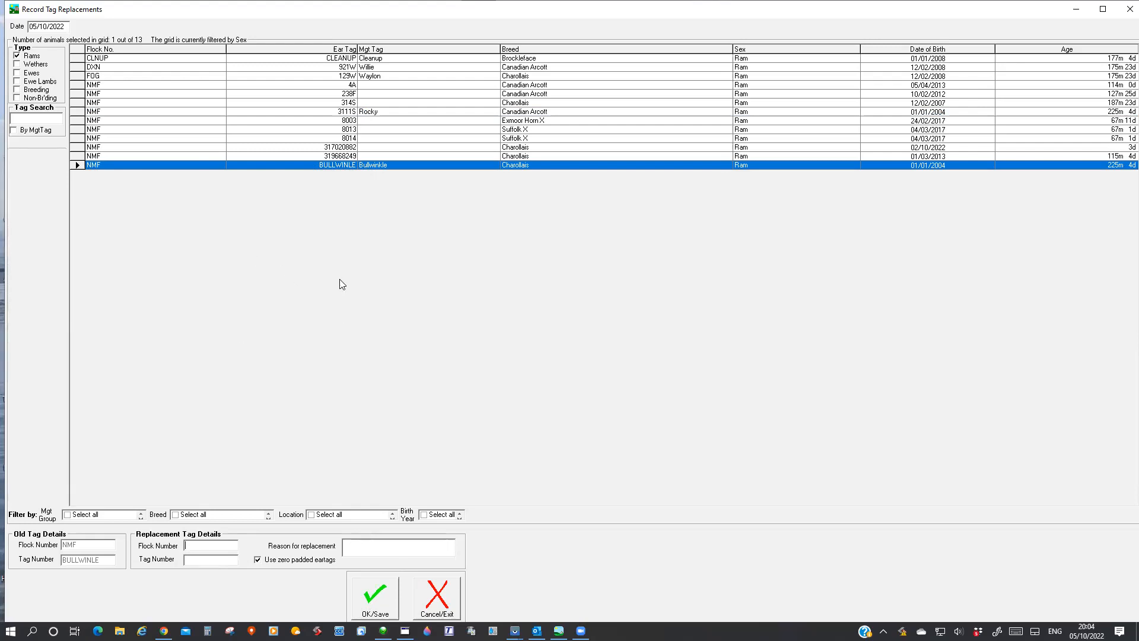
click(1122, 9)
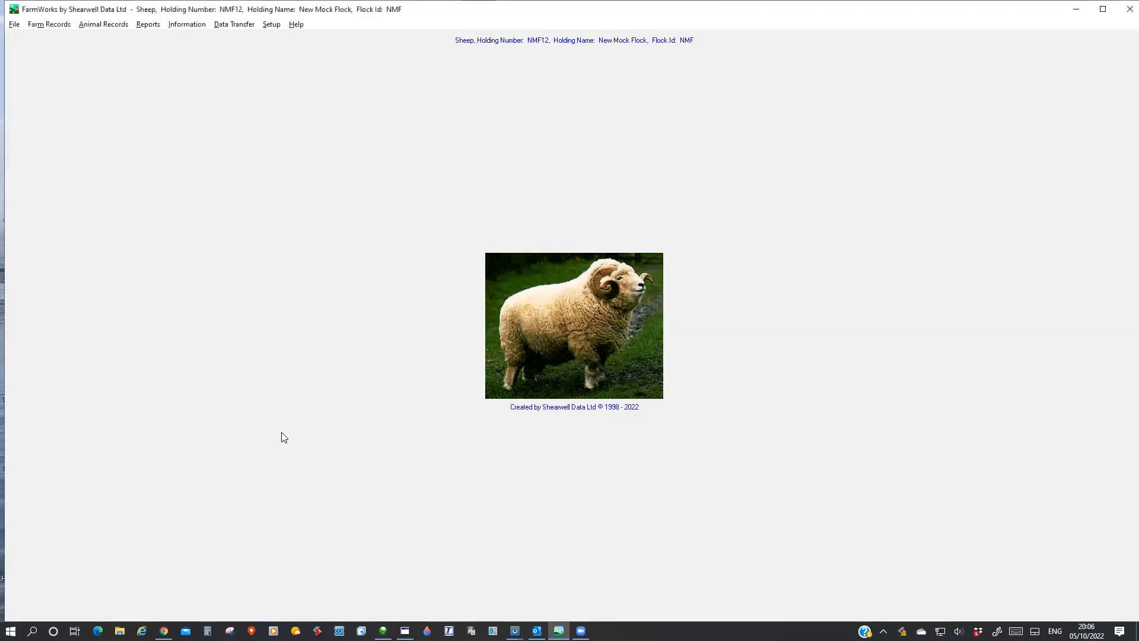
Switch to the handheld Stock Recorder, set Tag Creation to Type in the tag options, and return to the main menu.
key(alt+Tab)
key(alt+Tab)
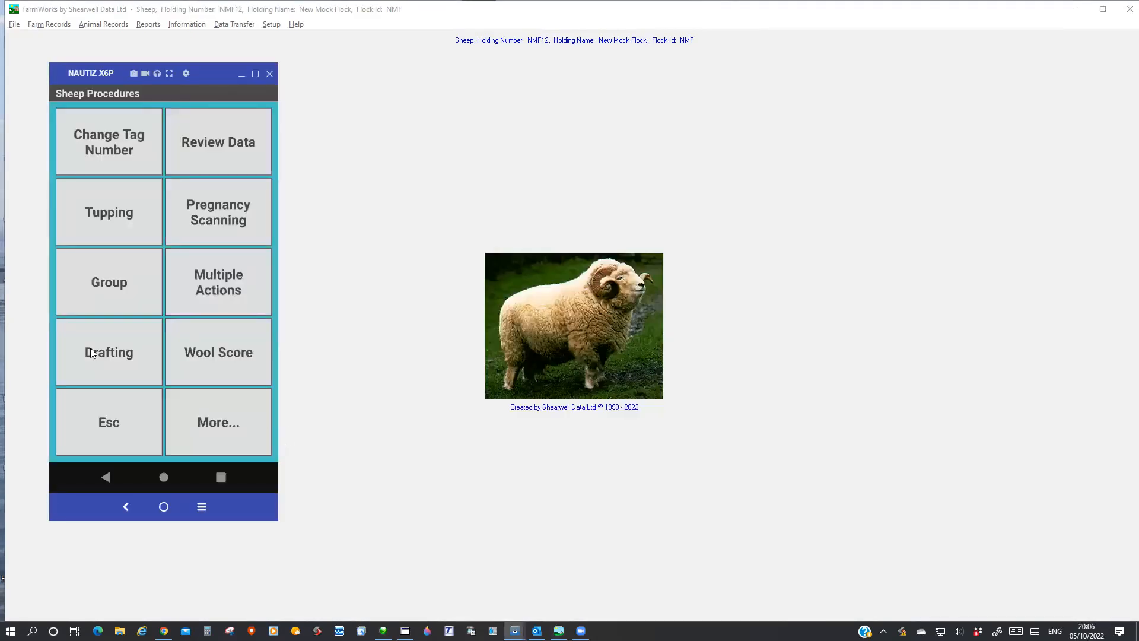
click(102, 440)
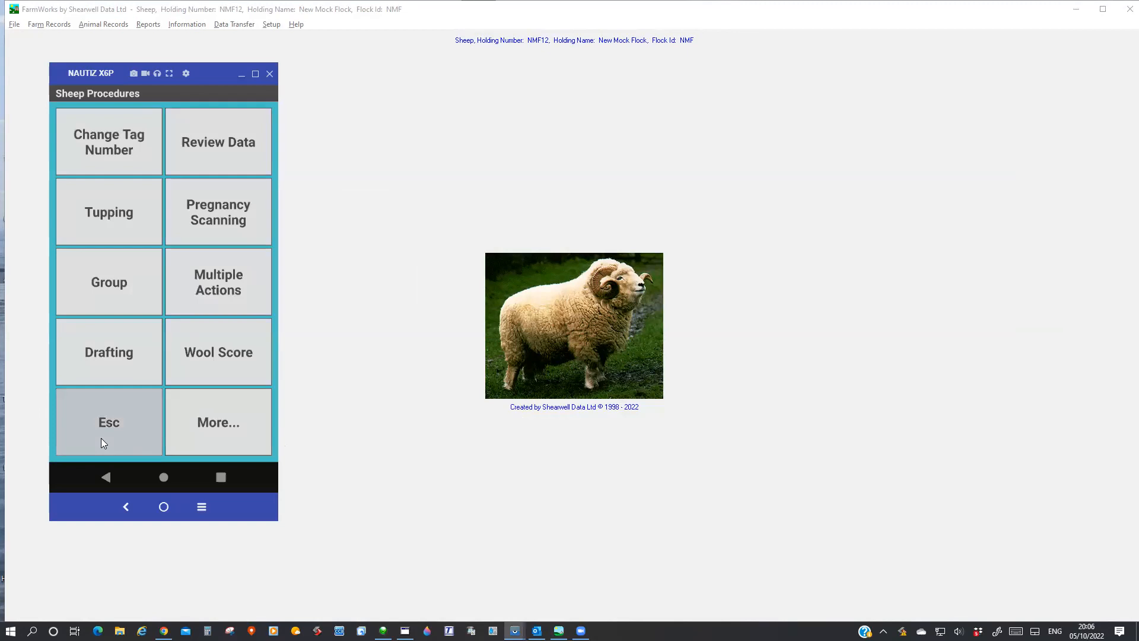
click(115, 239)
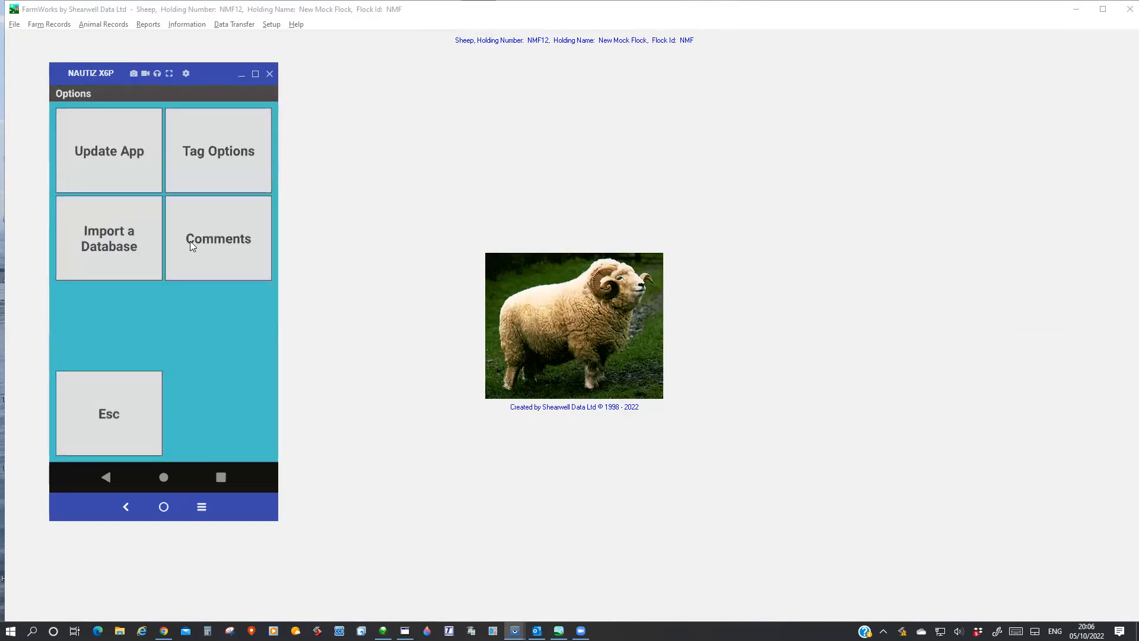
click(218, 141)
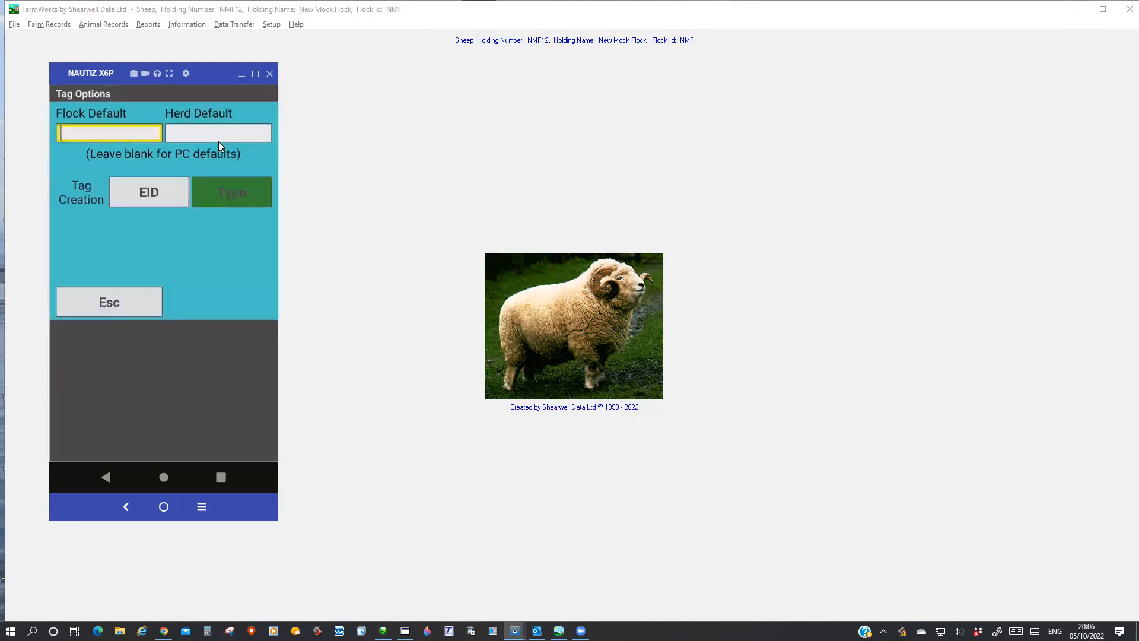
click(226, 189)
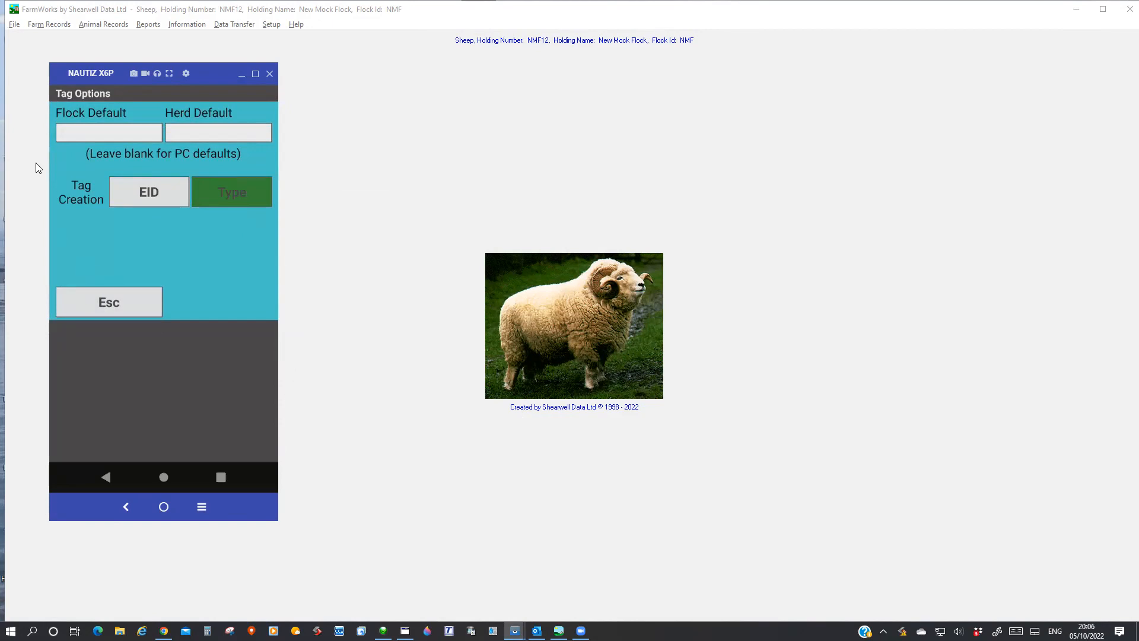
click(113, 302)
click(120, 415)
Scan an unlinked sheep tag in Review Data, examine the Lock RF Device form, cancel it, and return to the main menu.
click(228, 162)
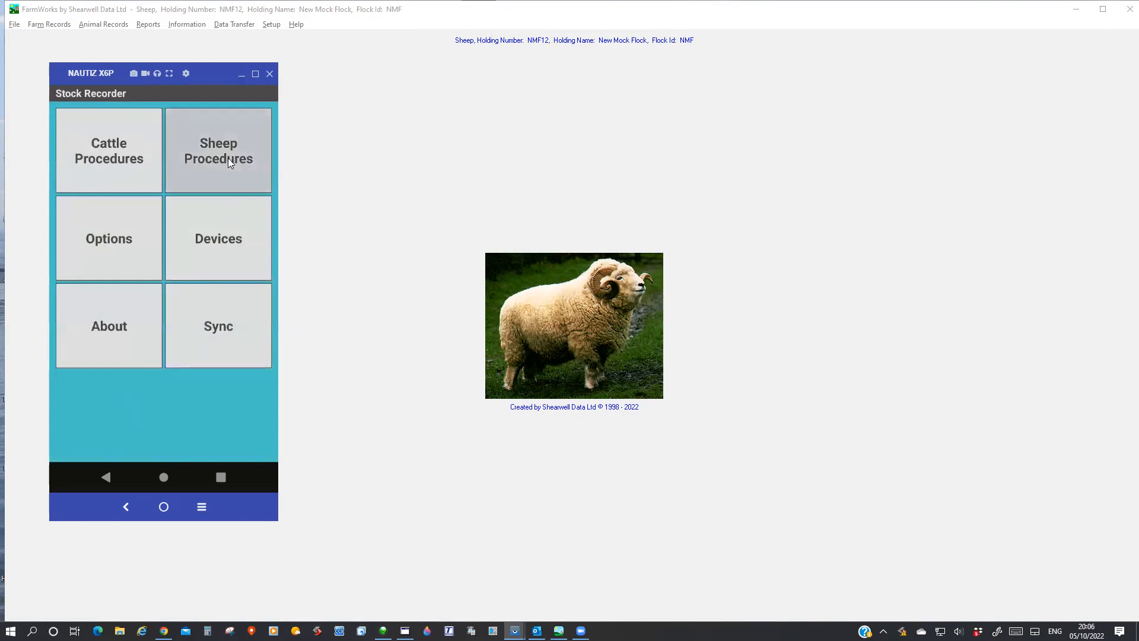
click(217, 128)
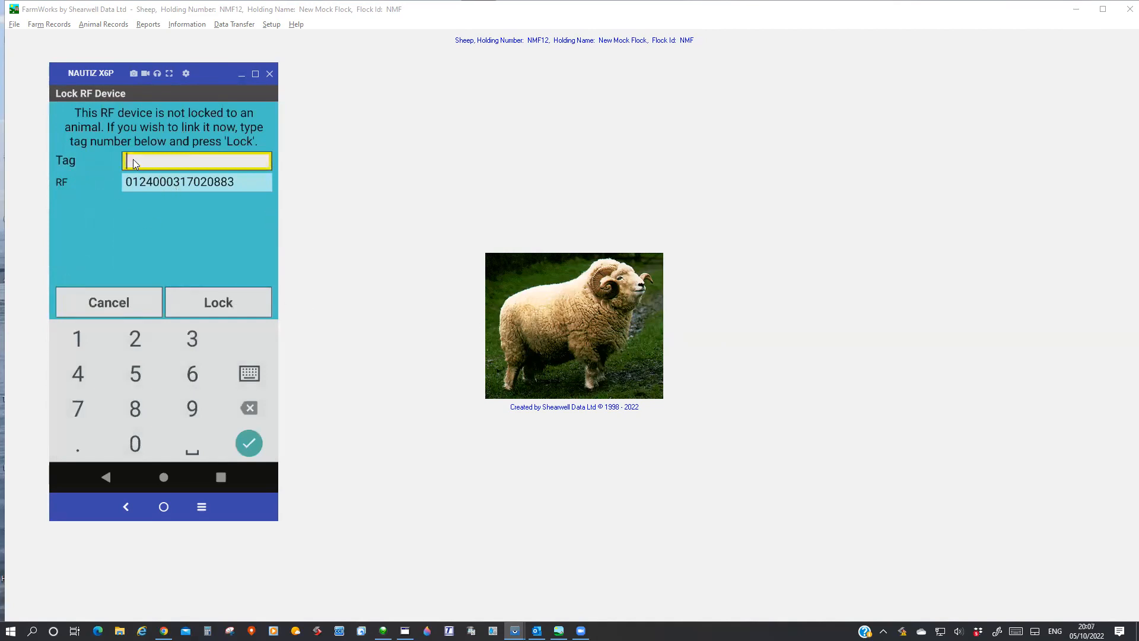
click(237, 308)
click(103, 302)
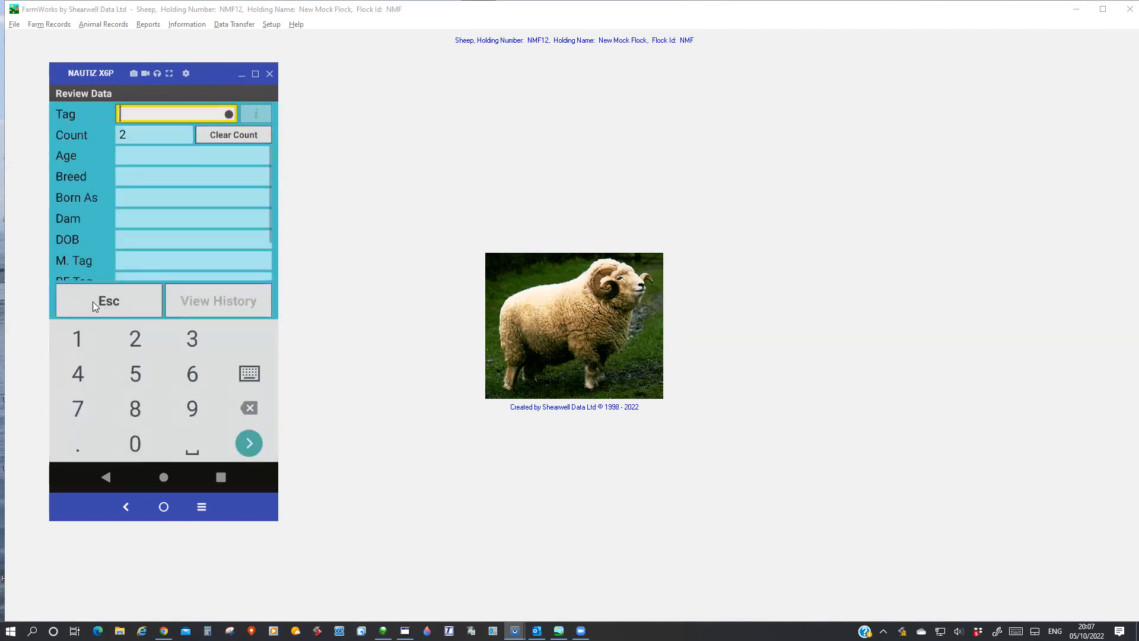
click(93, 301)
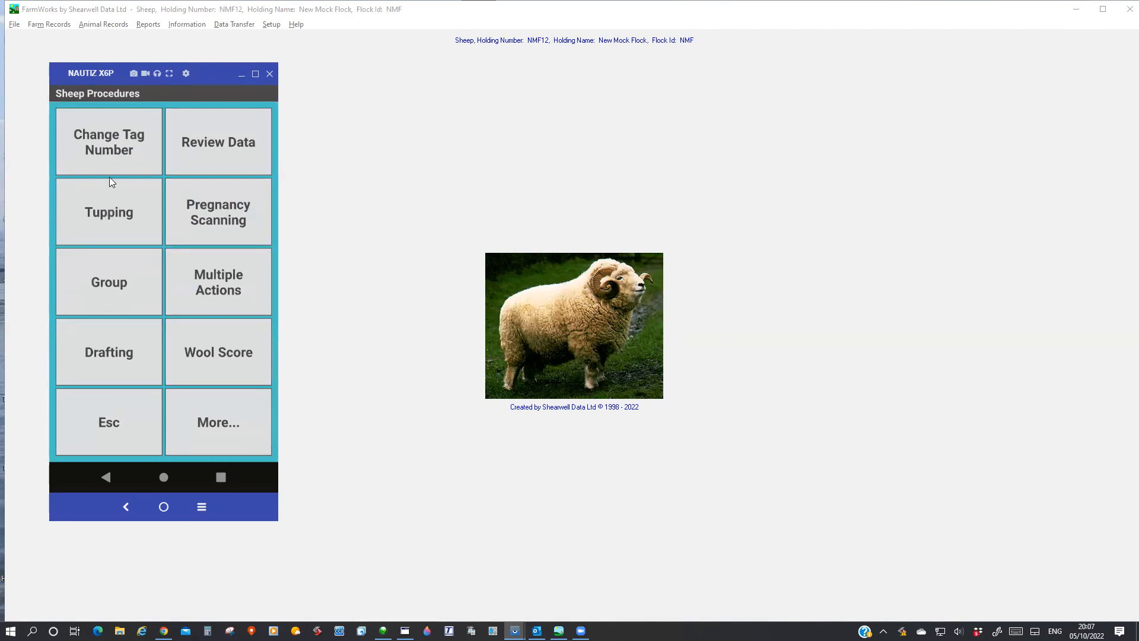
click(107, 424)
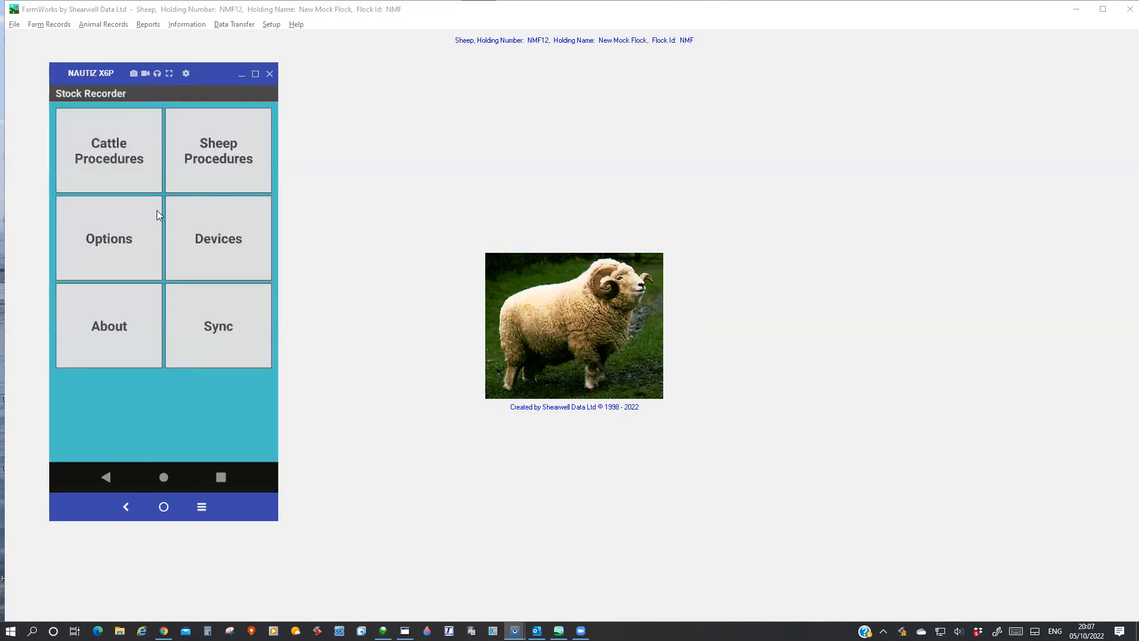
Set Tag Creation to EID in the handheld's tag options and return to the main menu.
click(107, 246)
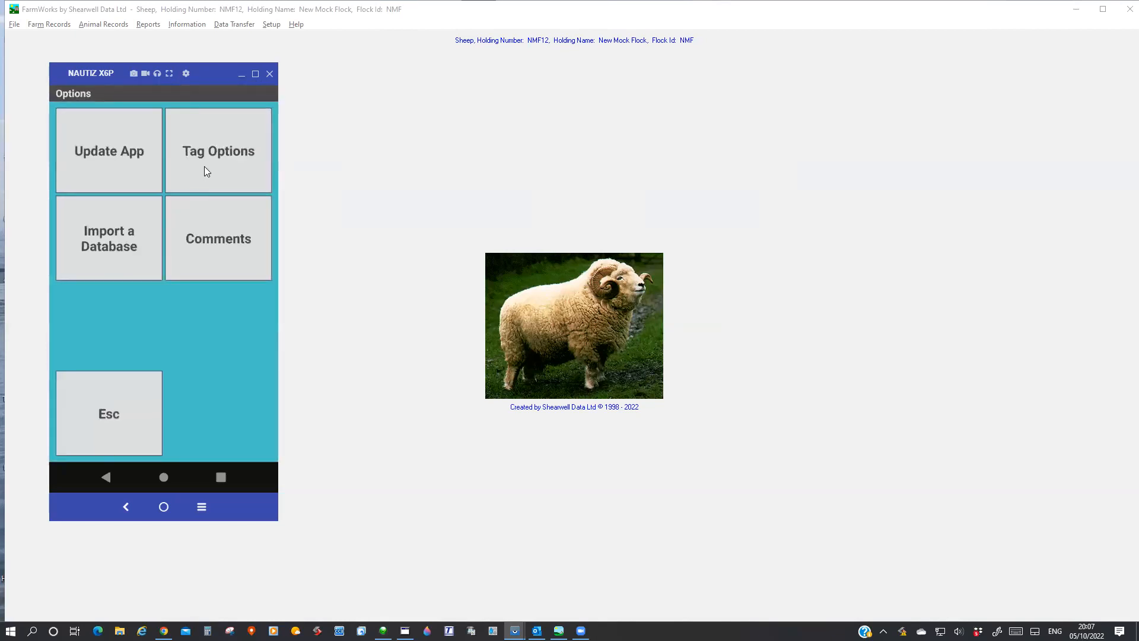
click(203, 169)
click(151, 186)
click(105, 313)
click(106, 410)
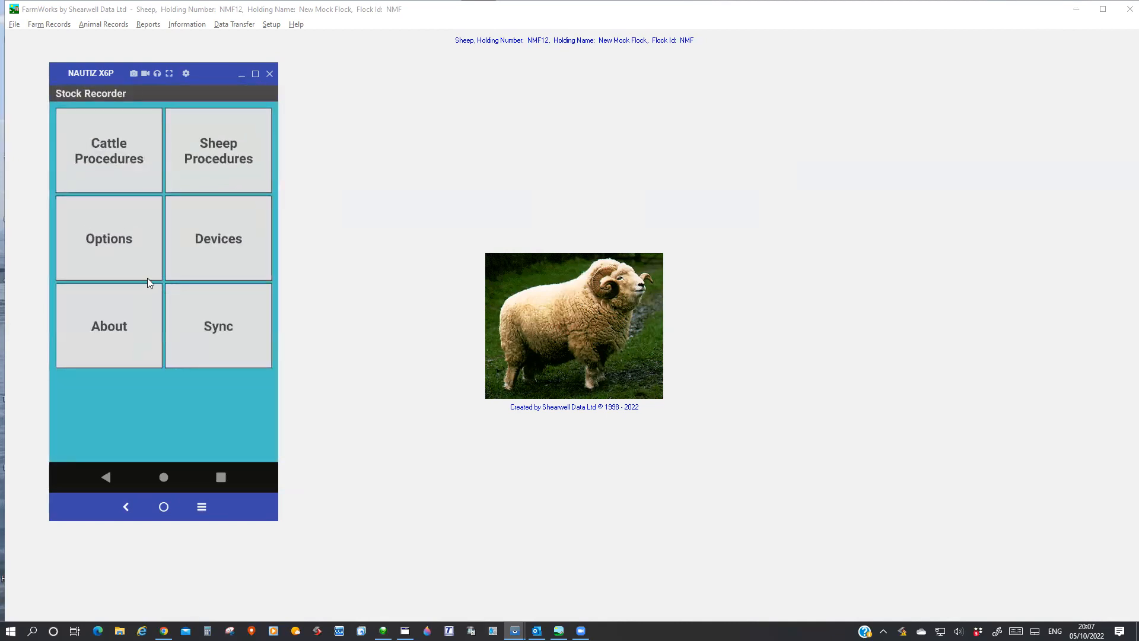
Open the handheld's Change Tag Number procedure for sheep, examine its old tag, new tag and reason fields, and exit.
click(212, 155)
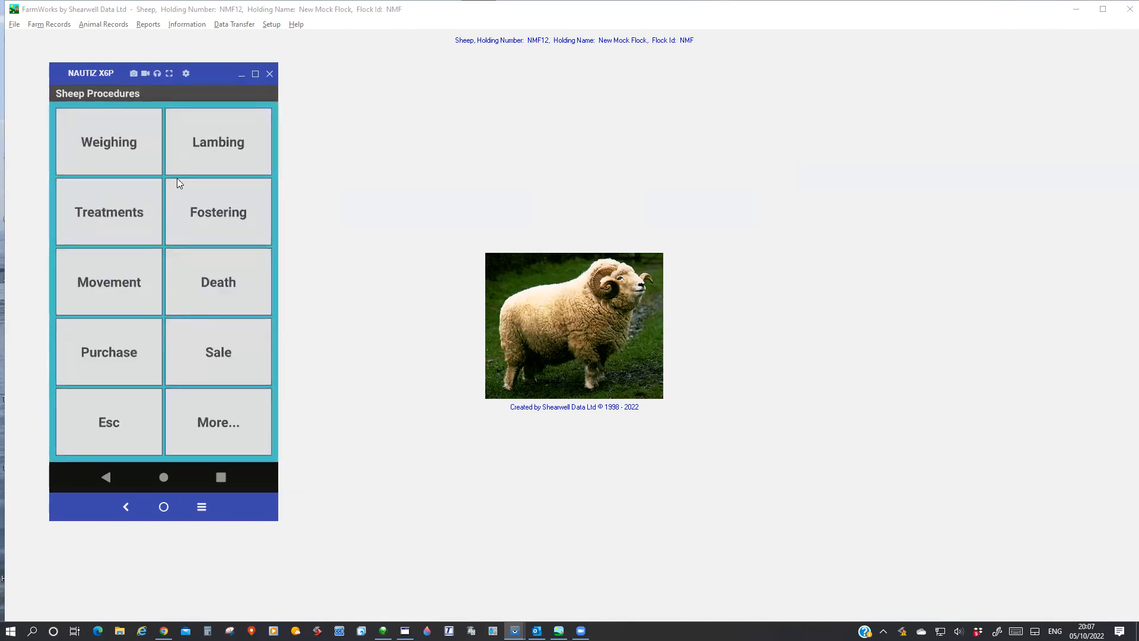
click(245, 430)
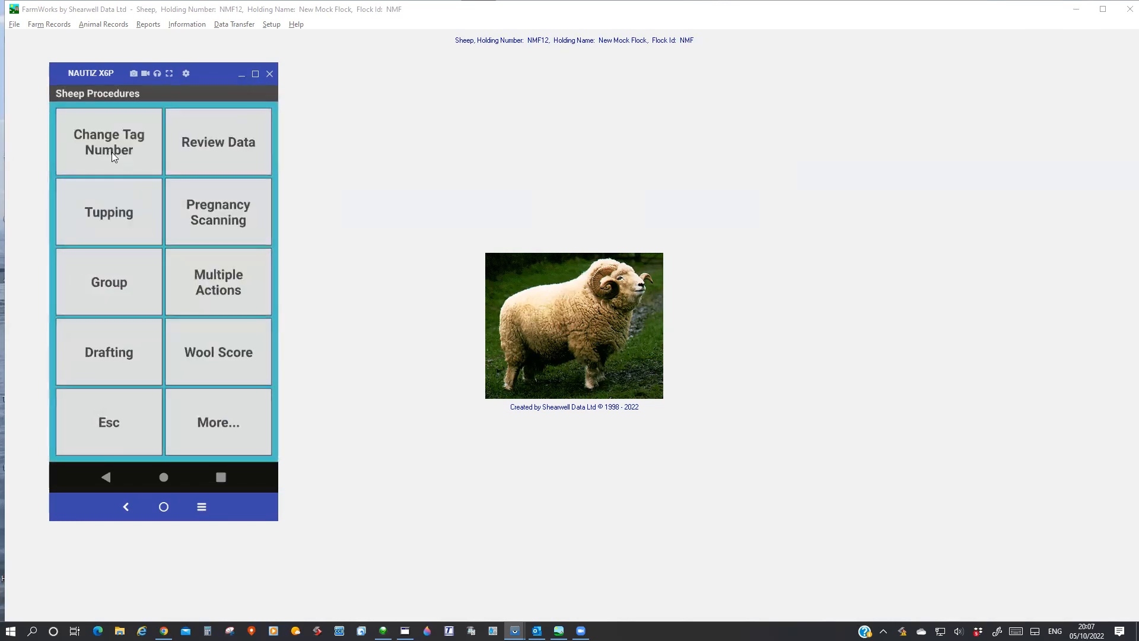
click(112, 152)
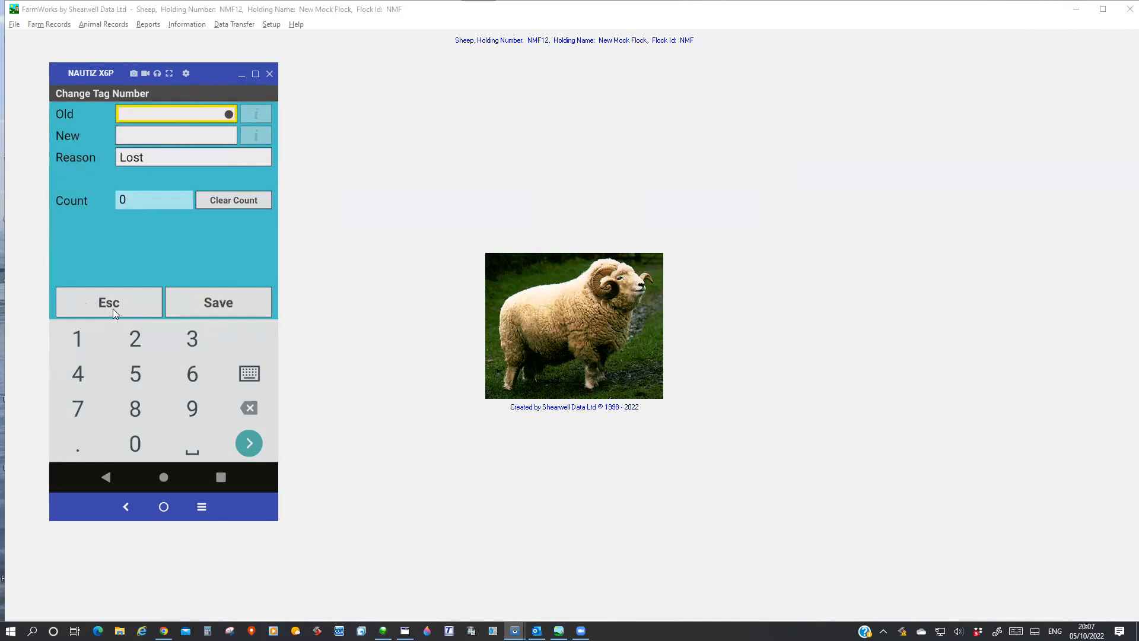
click(267, 305)
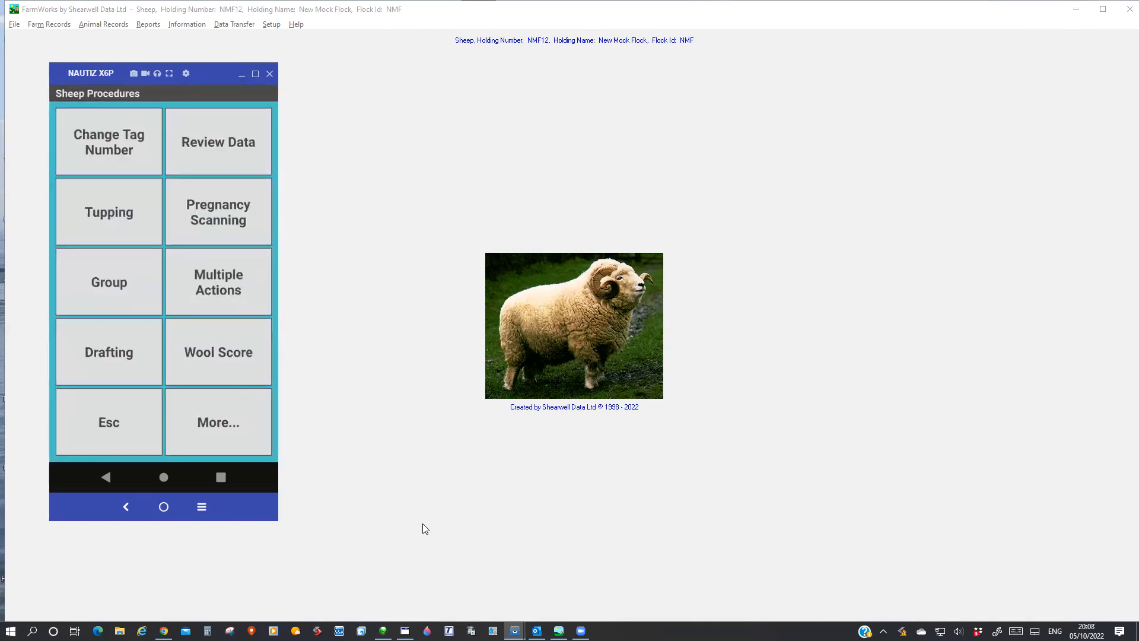